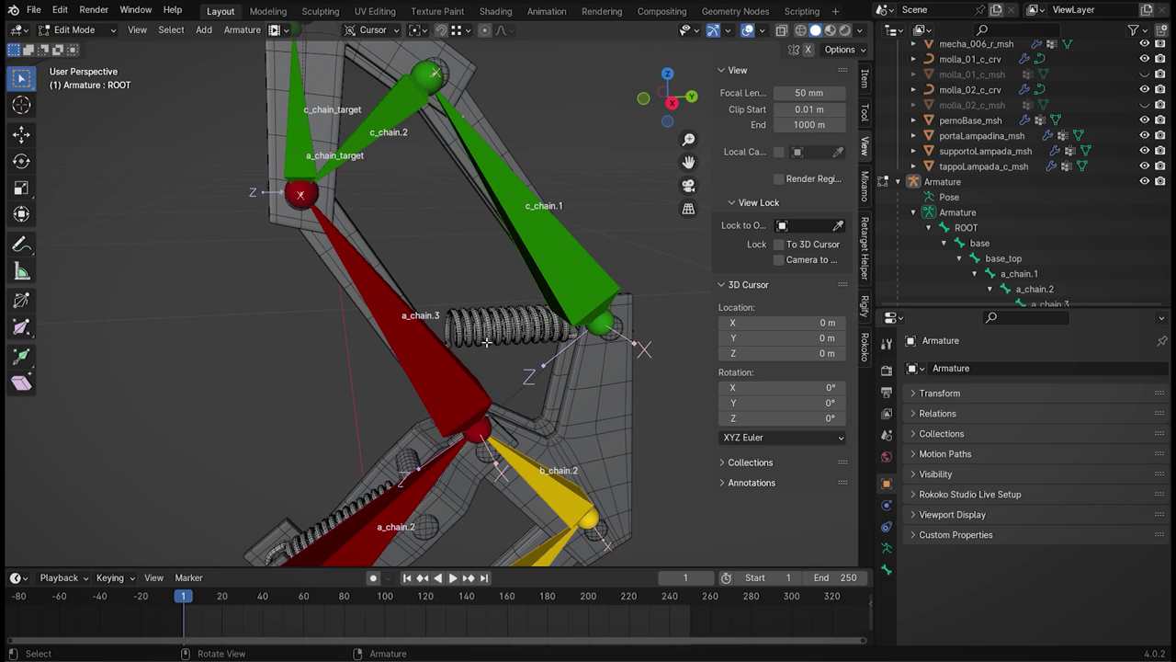
- Hide the lamp armature in the Outliner and zoom in on the upper spring and its hinge pins
middle_click_drag(491, 374, 496, 361)
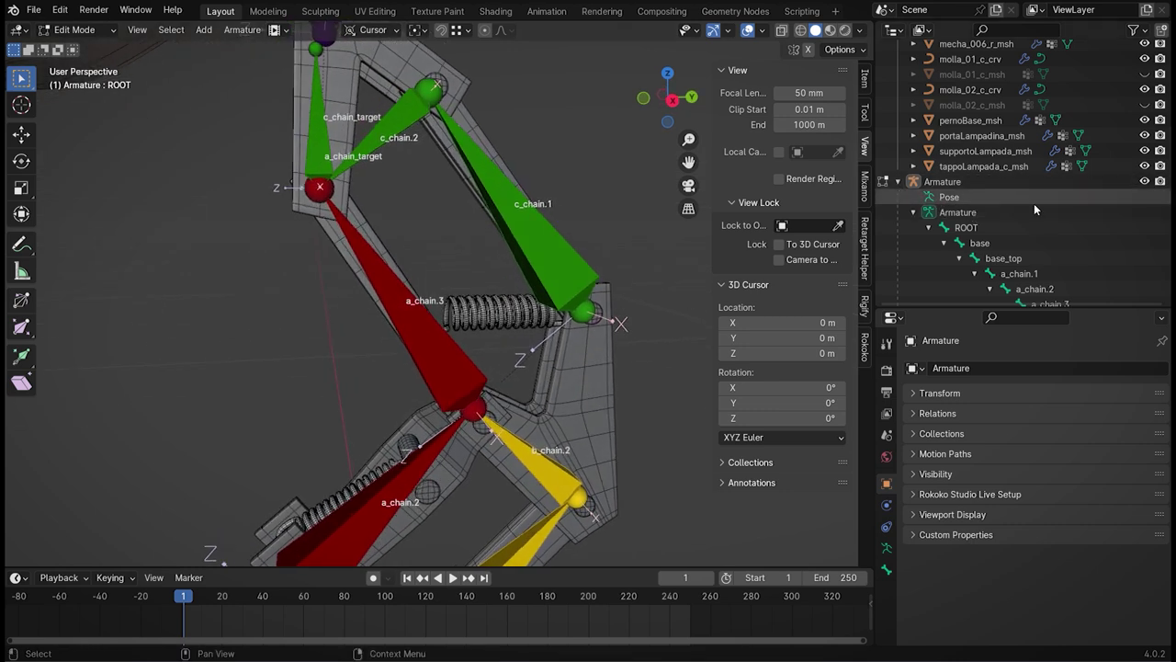
left_click(1144, 181)
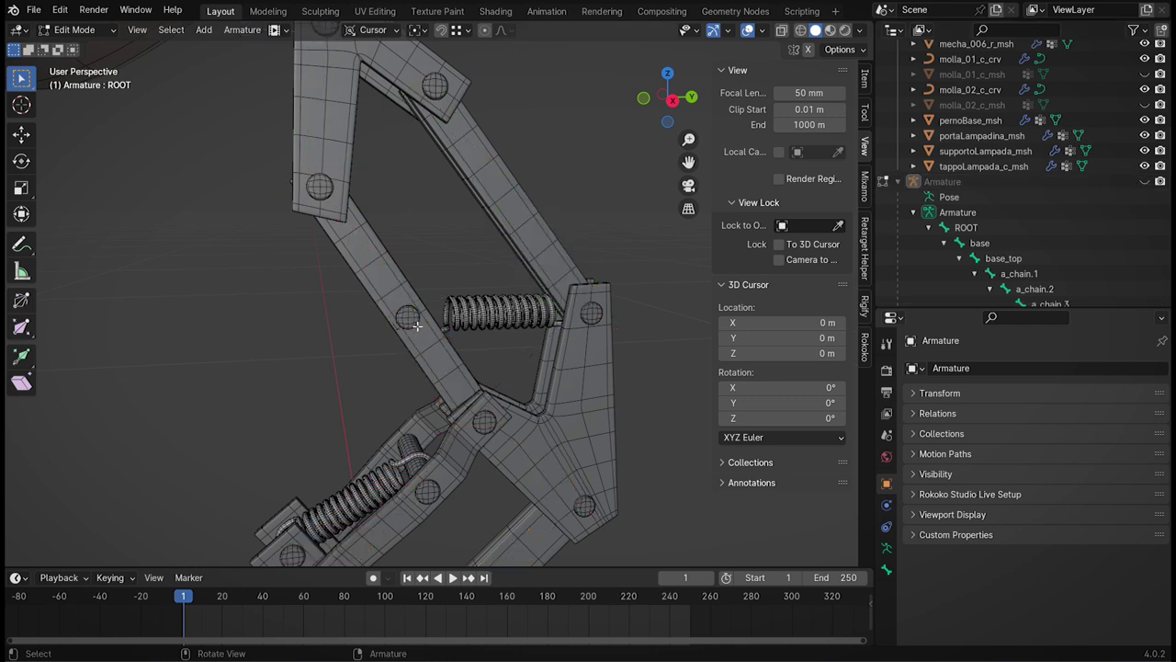
scroll(416, 324, "up", 2)
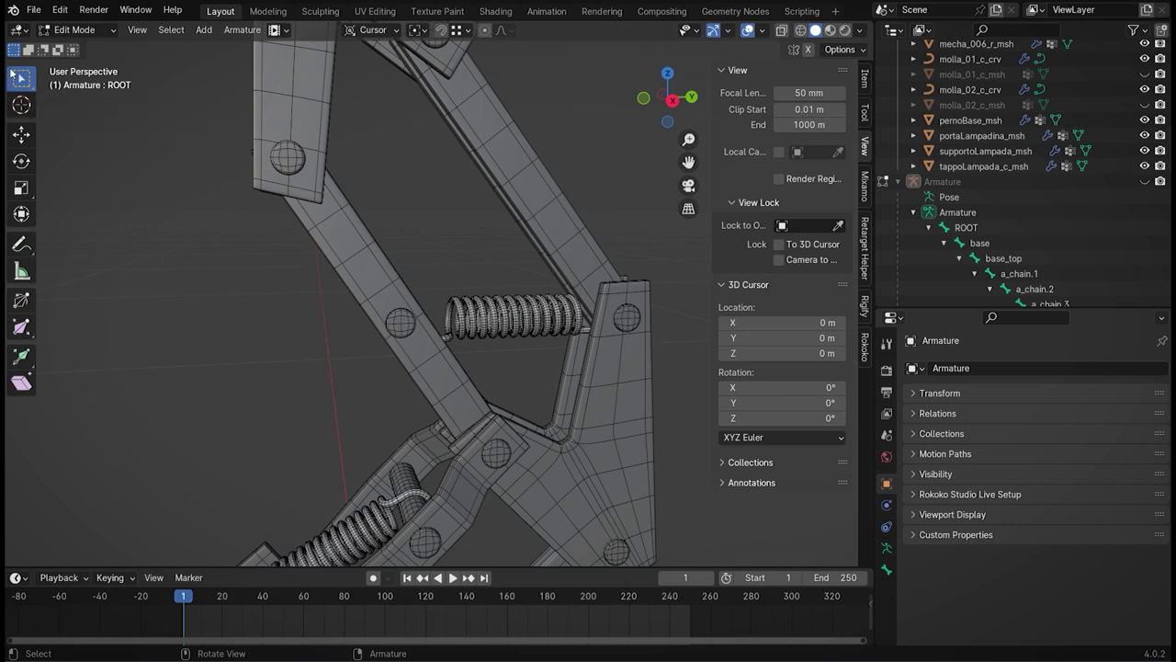
left_click(79, 29)
- Select hinge pin cerniera_10_c_msh and box-select all its vertices in Edit Mode with X-ray on
left_click(75, 44)
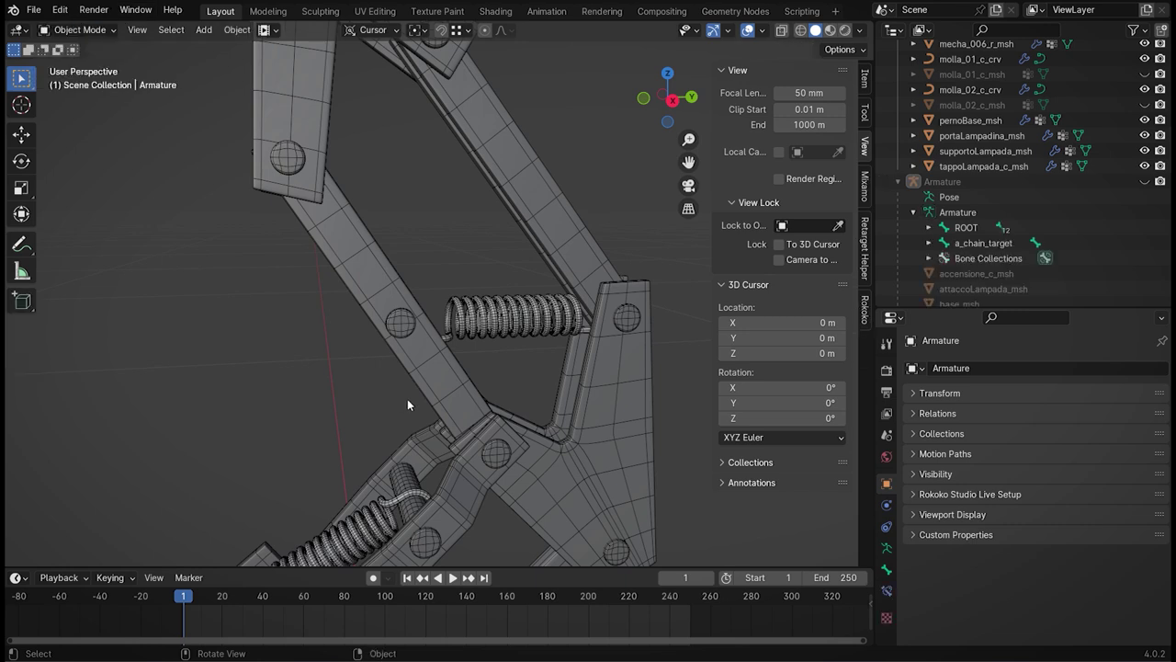
left_click(407, 321)
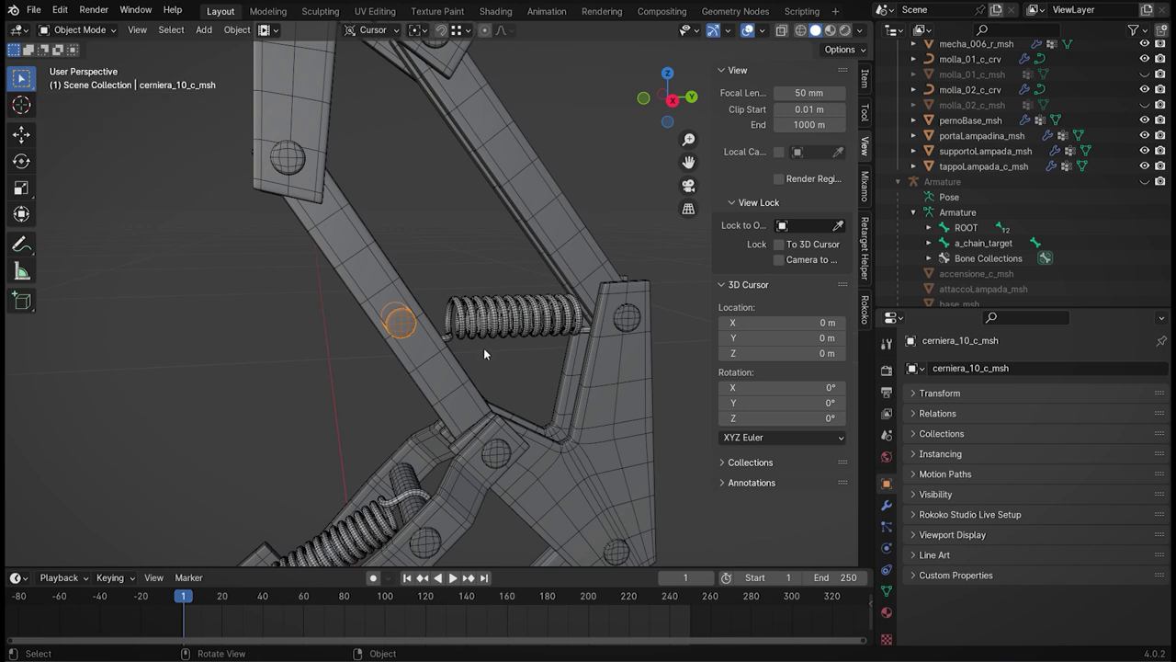
key("Tab")
left_click_drag(317, 269, 468, 378)
left_click(130, 29)
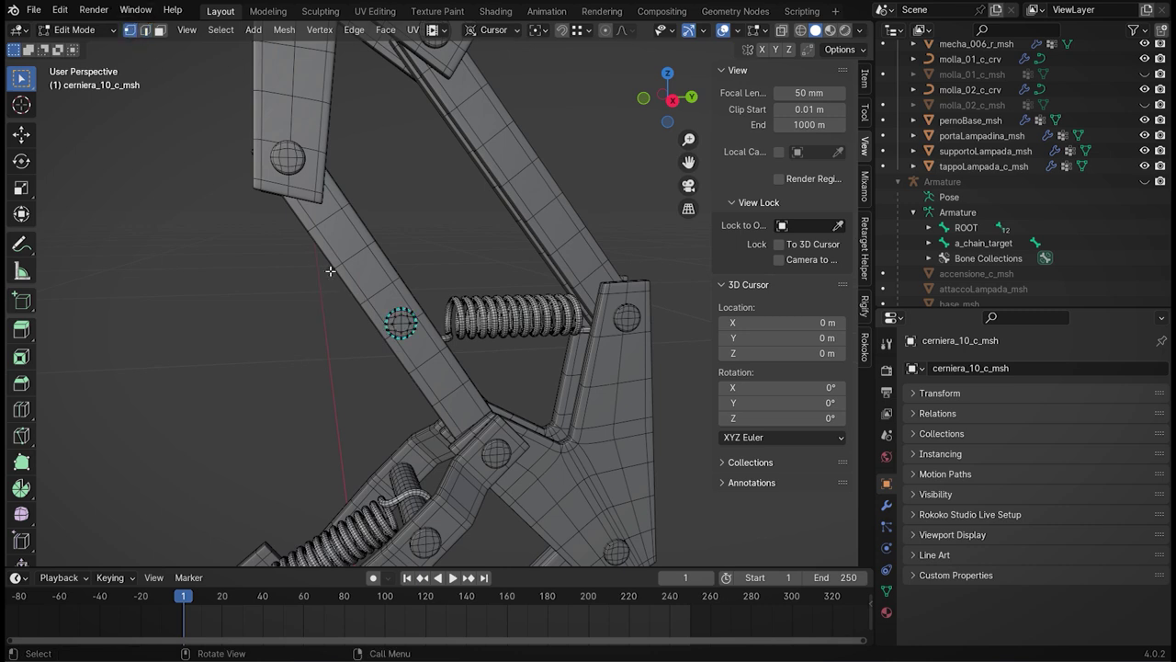
middle_click_drag(264, 383, 509, 386)
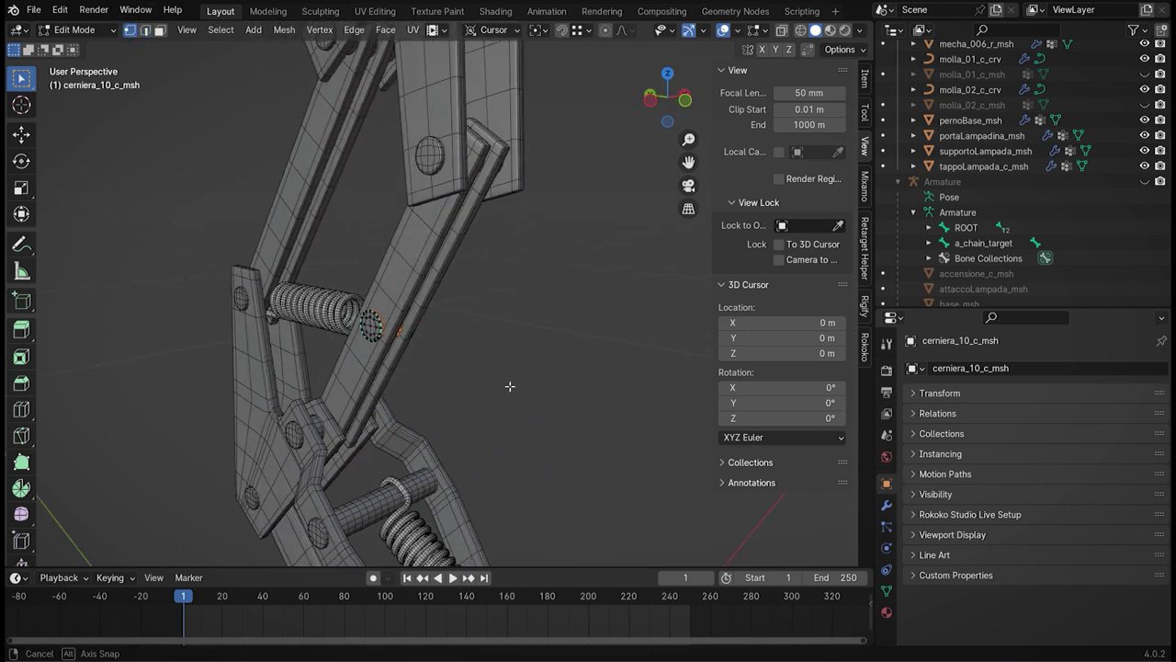
left_click(781, 29)
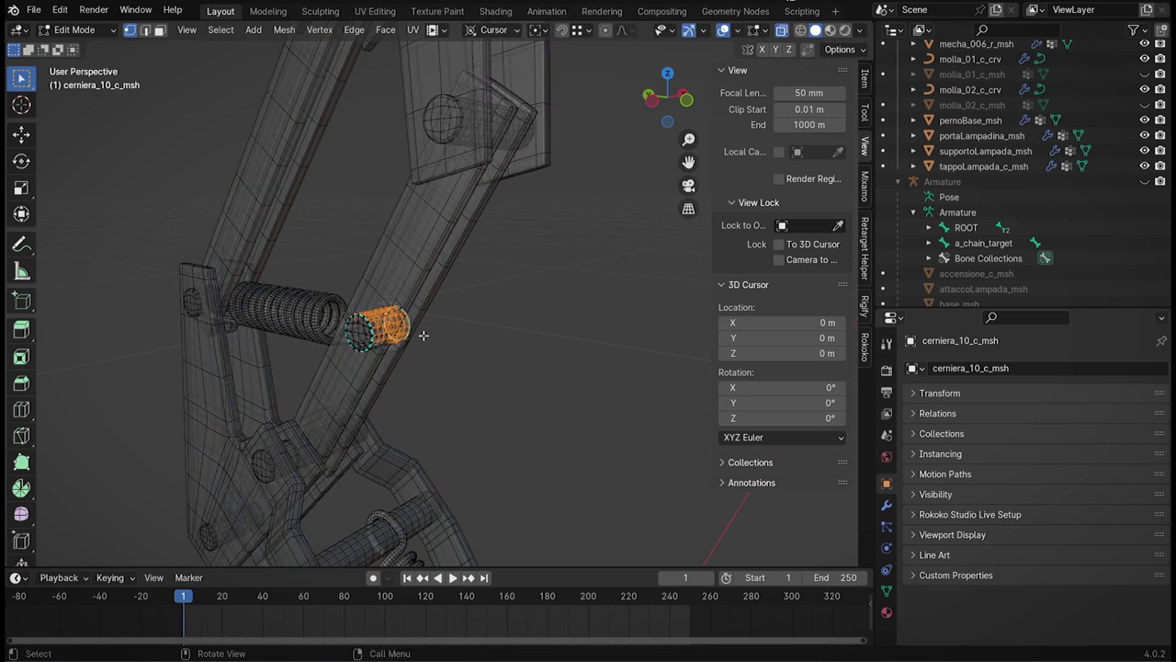
left_click_drag(322, 284, 485, 421)
- Snap the 3D cursor to the selected pin, then return to Object Mode and select the armature
mouse_move(504, 412)
middle_mouse_down()
mouse_move(258, 409)
mouse_move(388, 331)
middle_mouse_up()
right_click(387, 329)
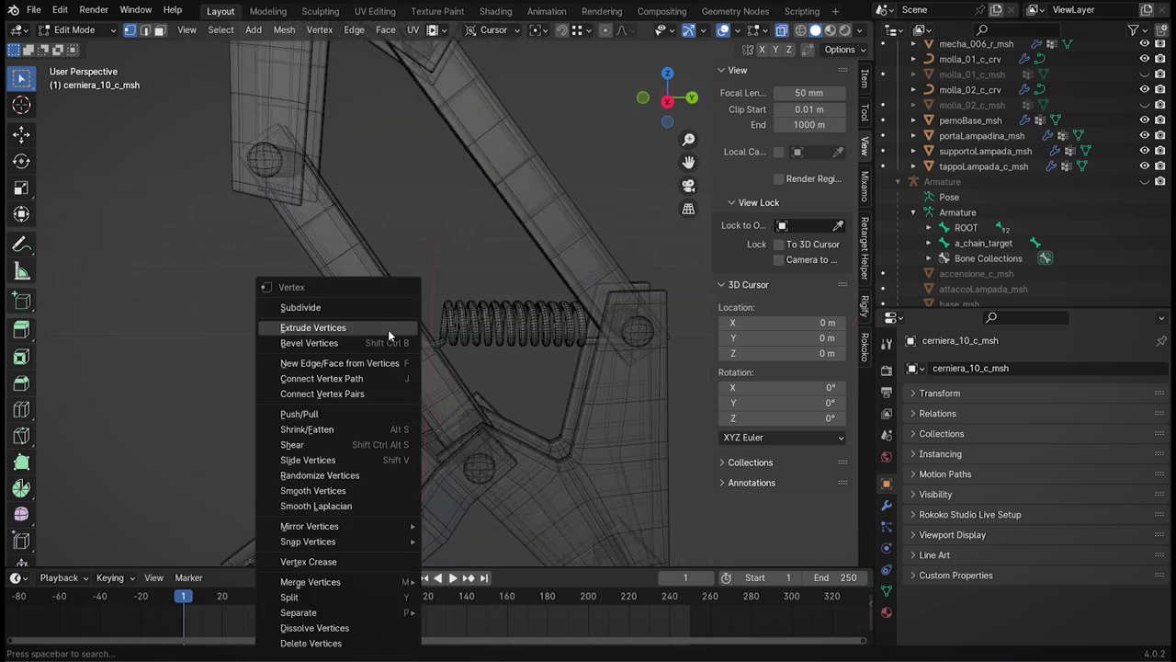
mouse_move(308, 541)
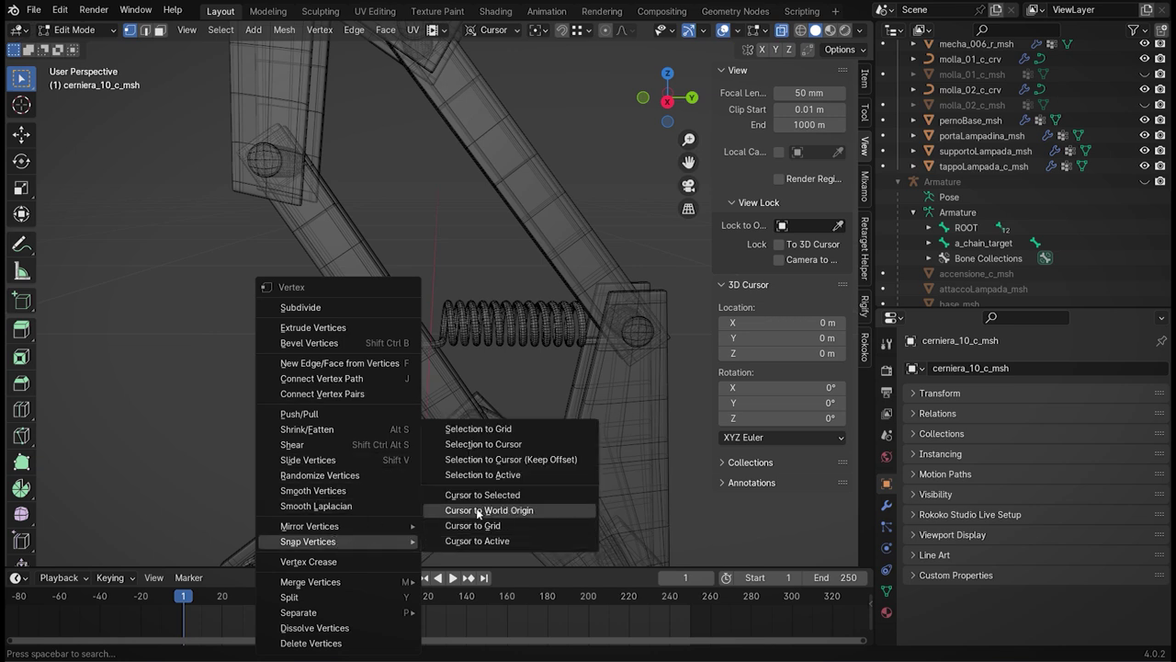
left_click(475, 496)
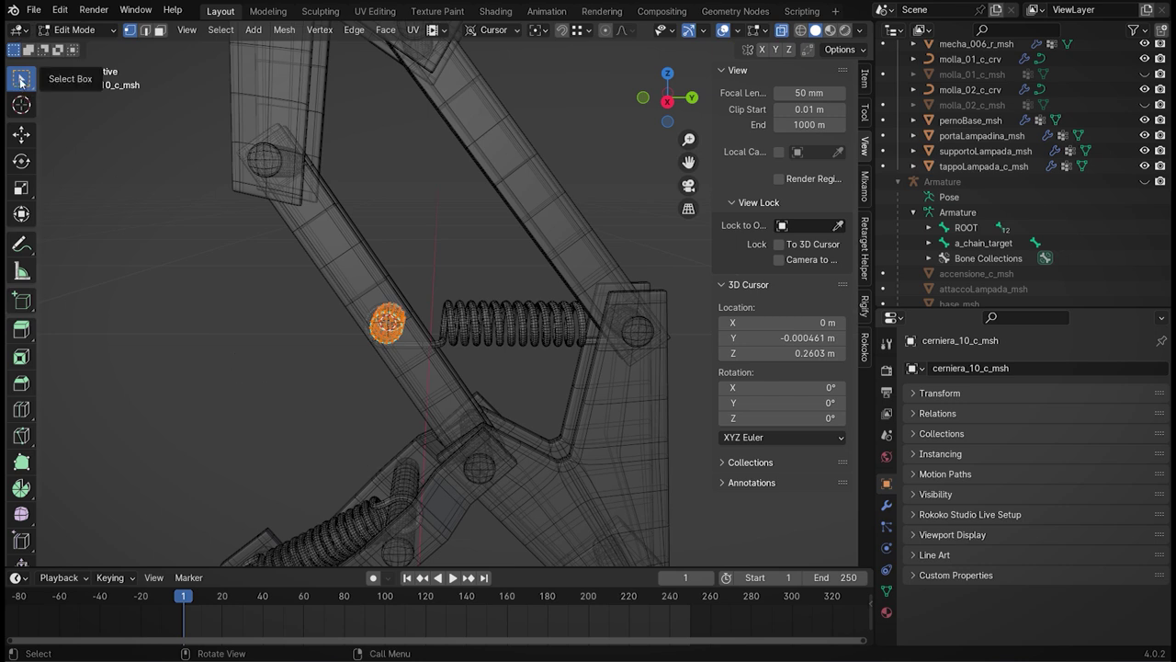
left_click(75, 29)
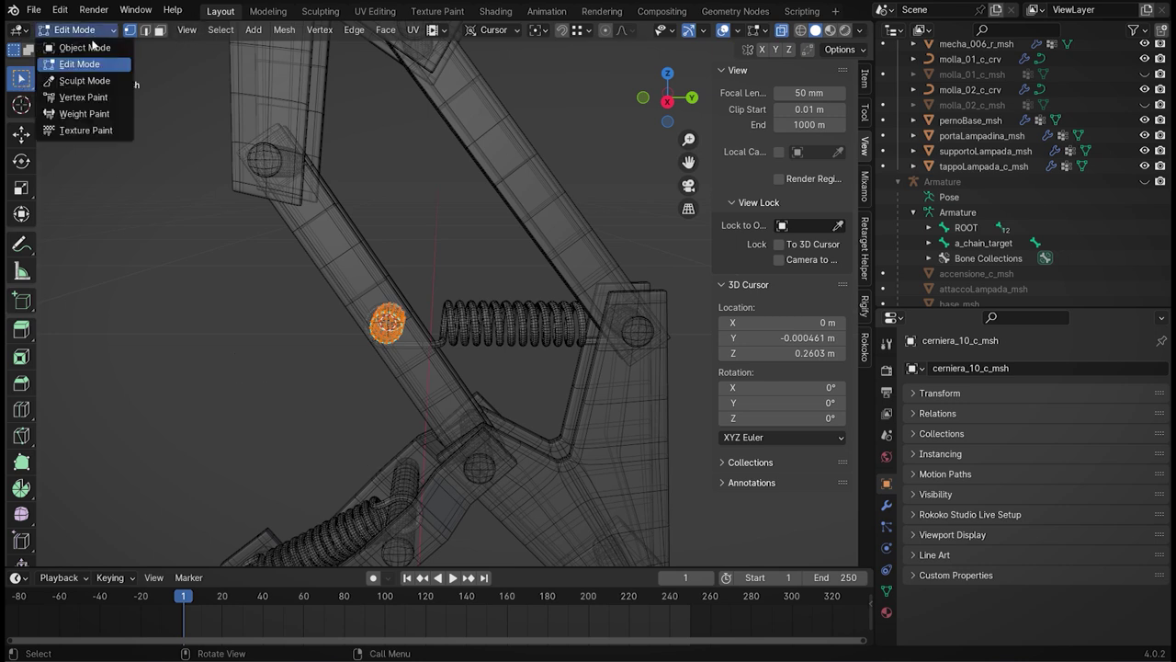
left_click(82, 48)
scroll(312, 306, "down", 2)
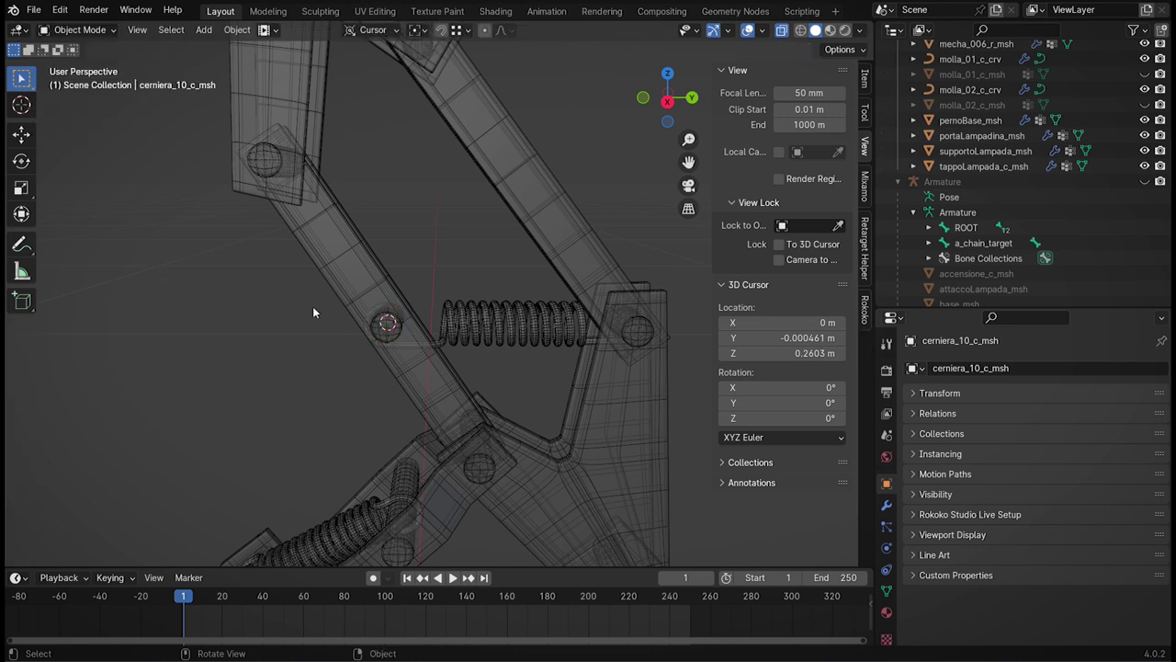
scroll(386, 367, "down", 4)
left_click(441, 424)
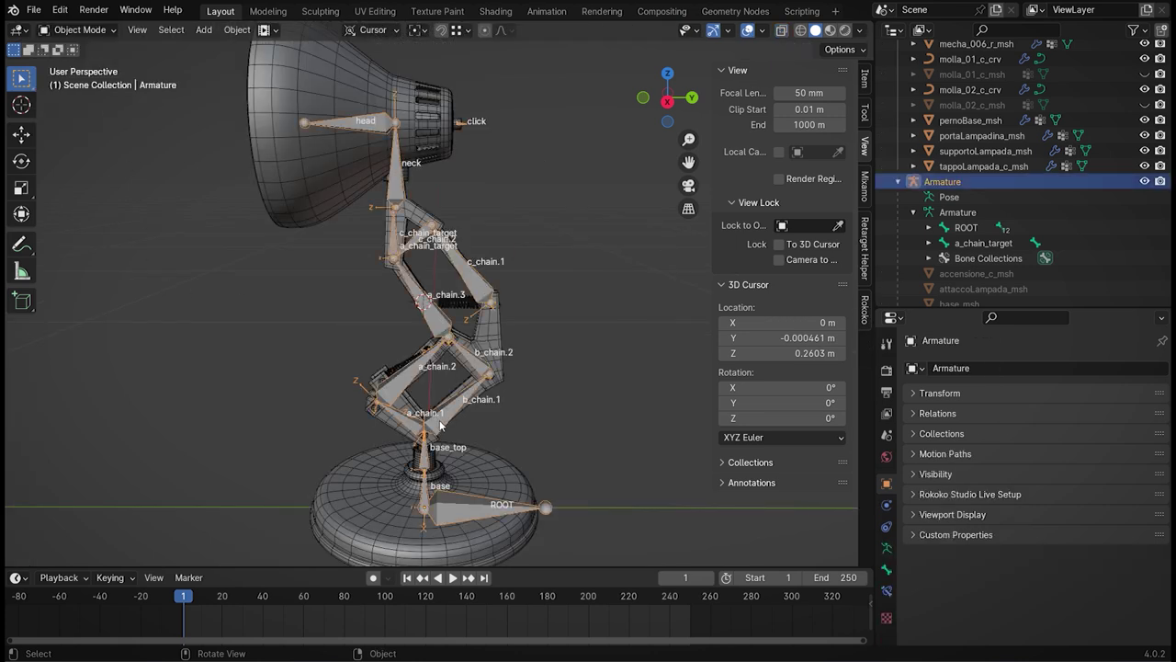
- In the armature's Edit Mode, add a single bone and select the new 'Bone' in the Outliner
key("Tab")
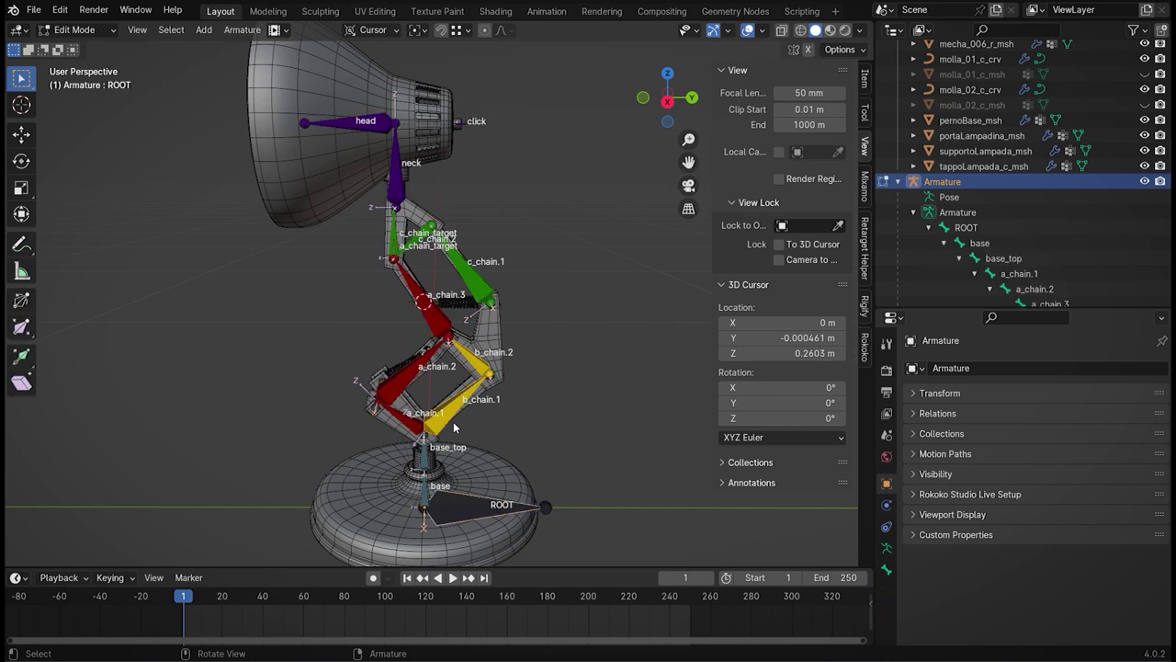
left_click(203, 29)
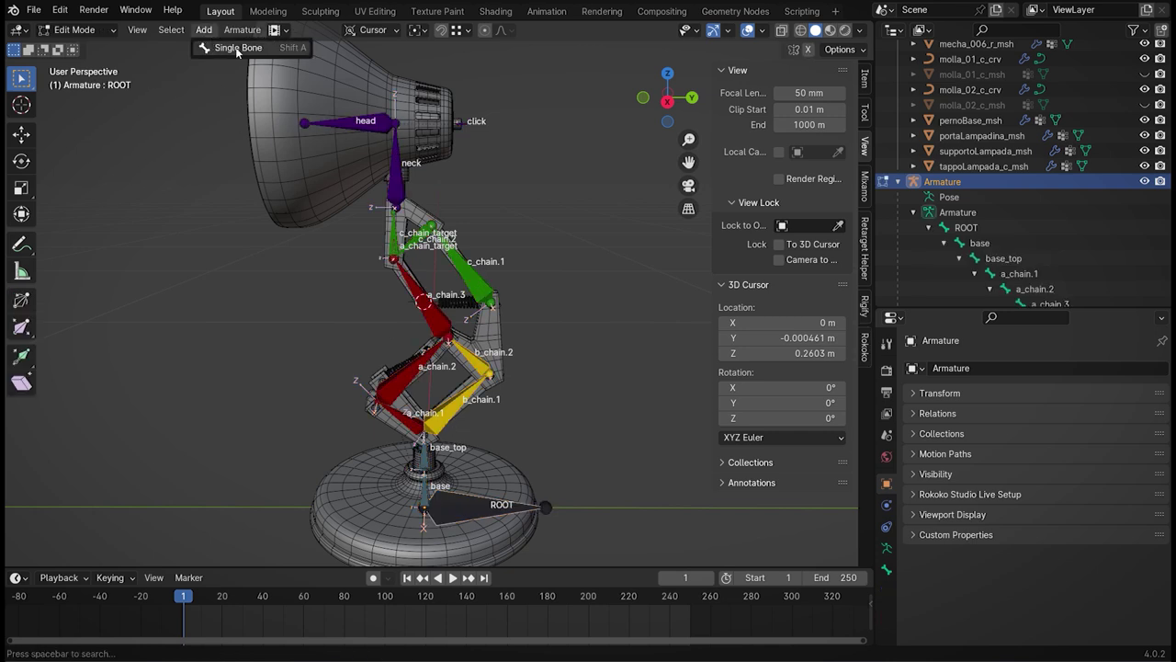
left_click(230, 47)
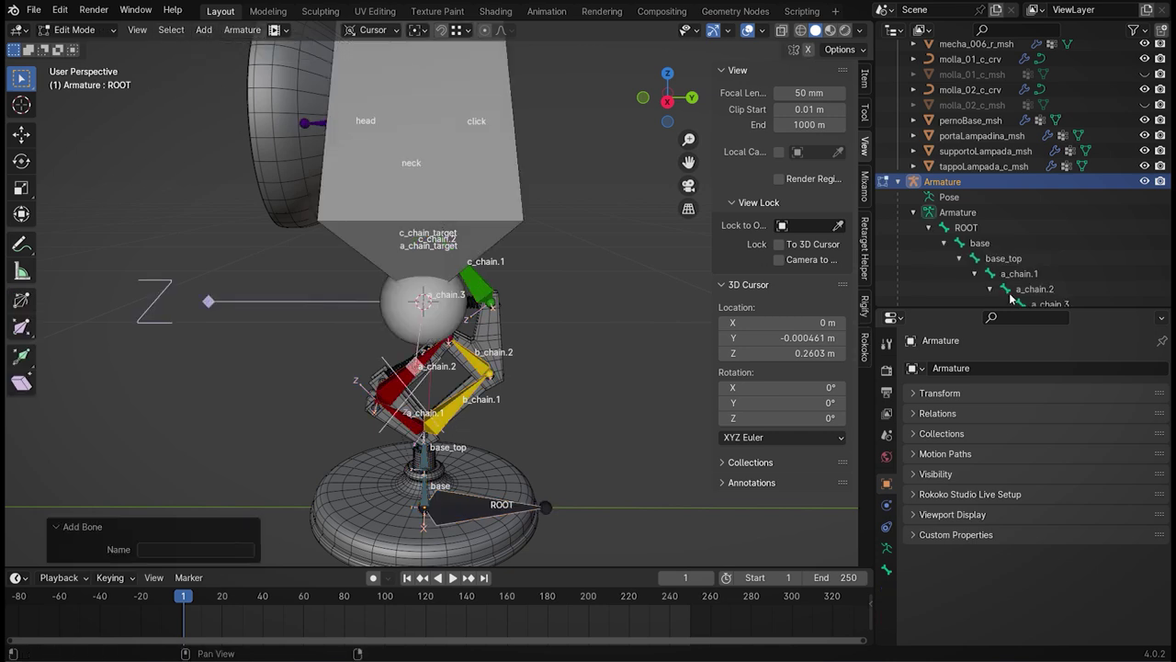
scroll(1007, 229, "down", 4)
scroll(1008, 234, "down", 5)
scroll(1009, 241, "up", 1)
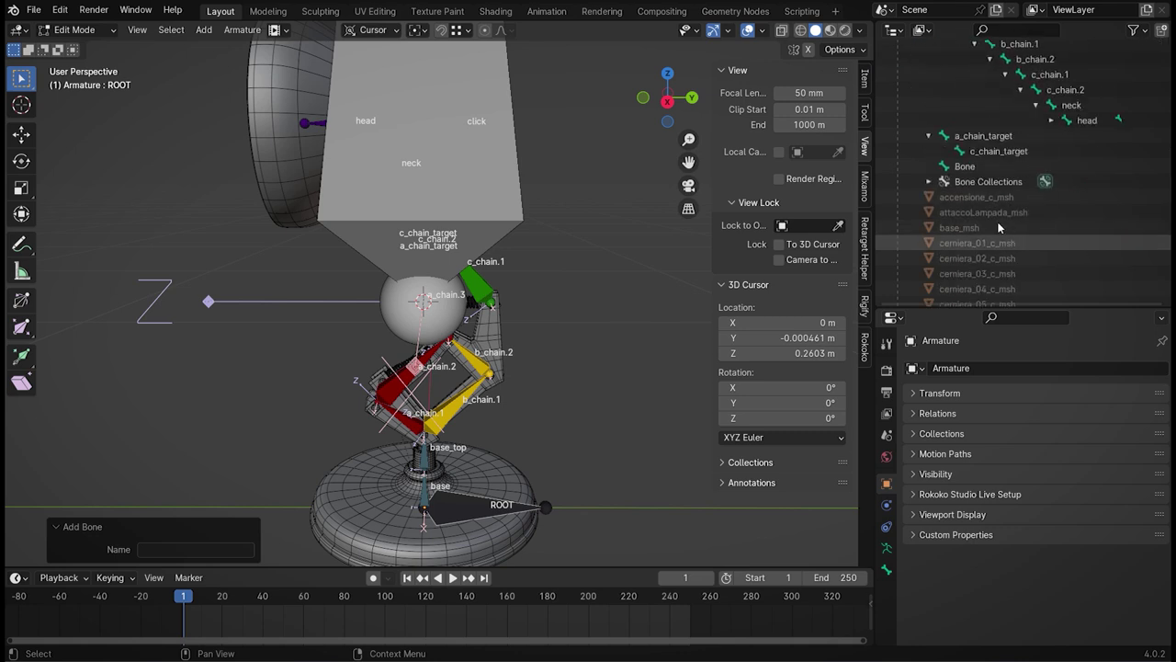
scroll(993, 179, "up", 5)
scroll(991, 176, "up", 1)
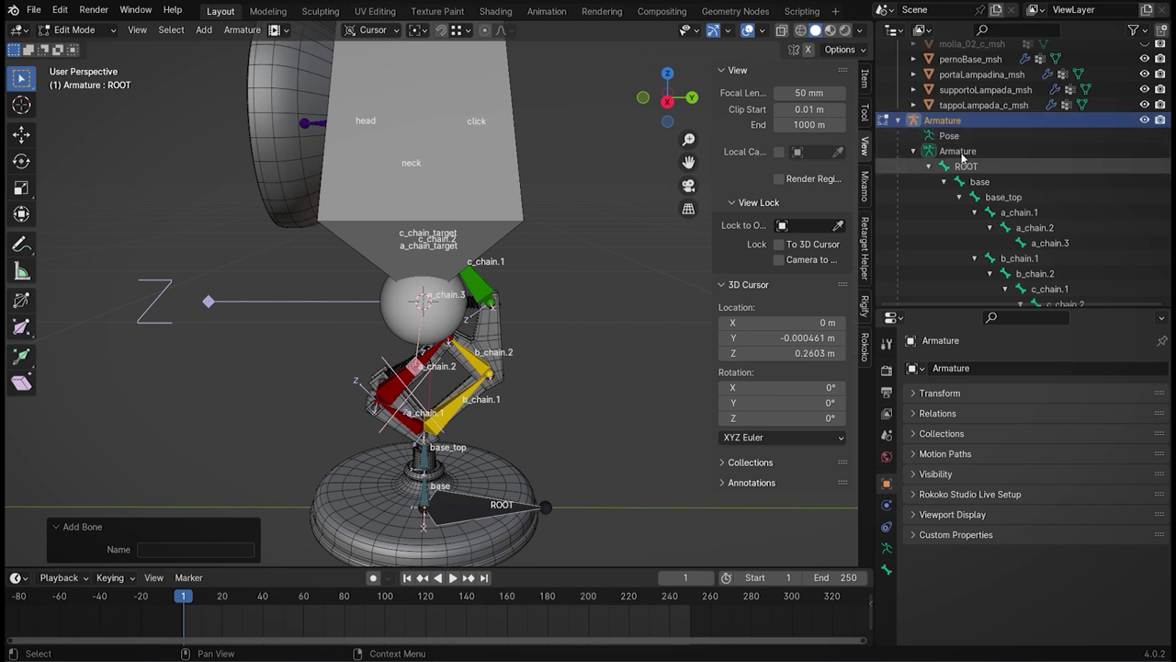
scroll(969, 202, "down", 3)
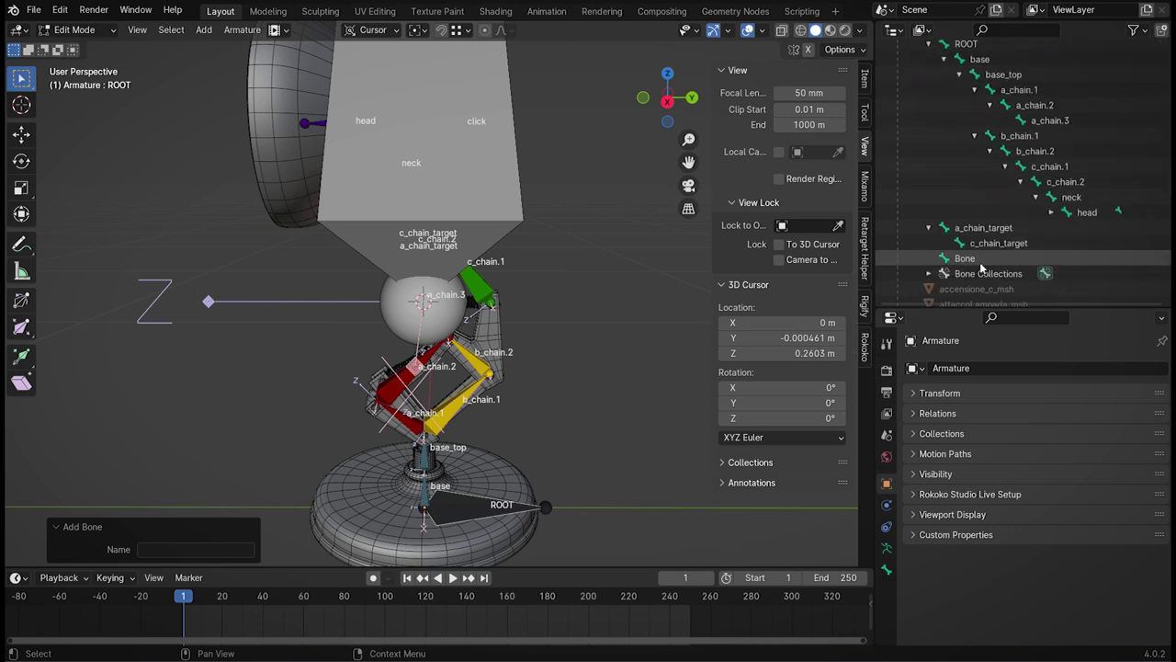
scroll(972, 167, "up", 3)
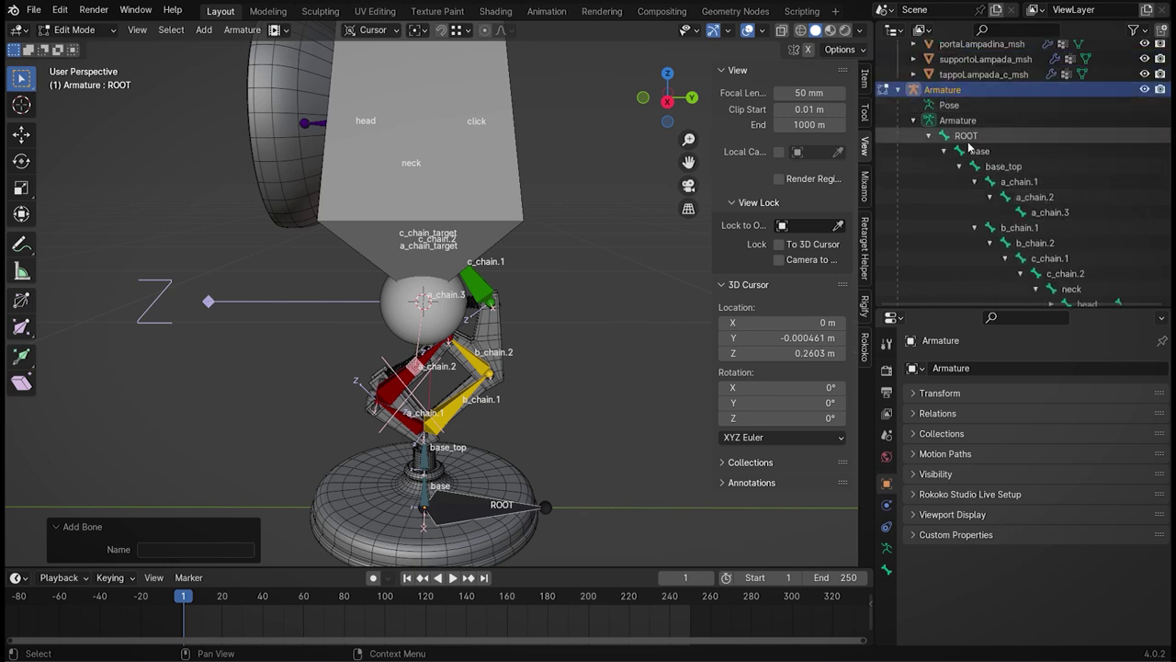
scroll(969, 147, "down", 3)
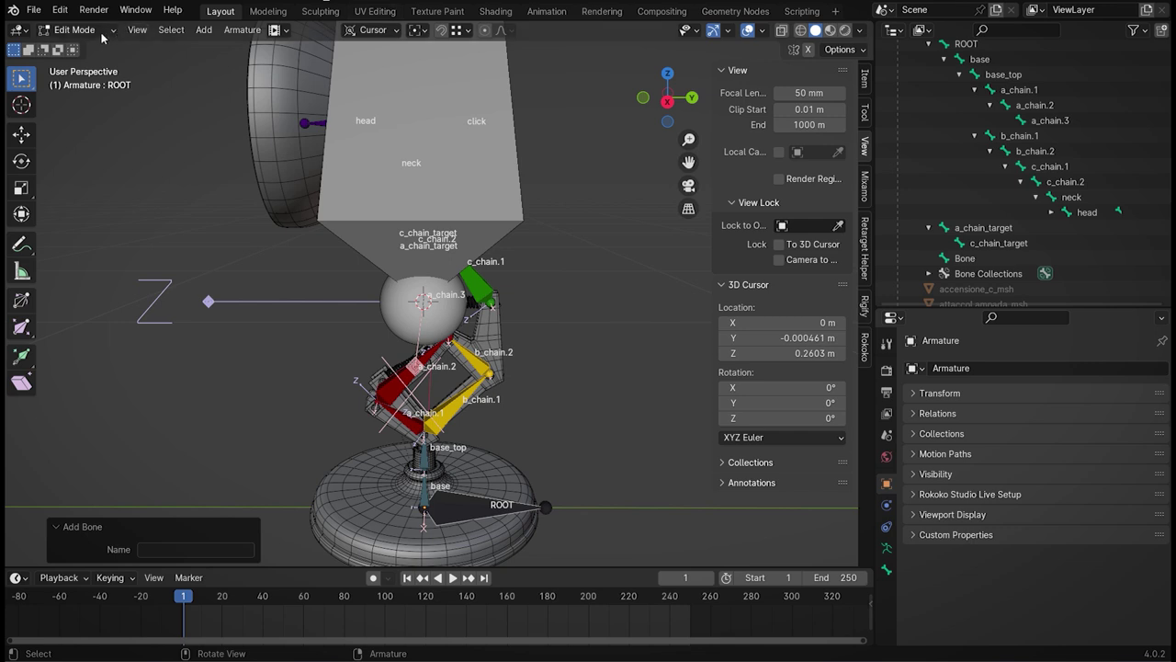
left_click(965, 259)
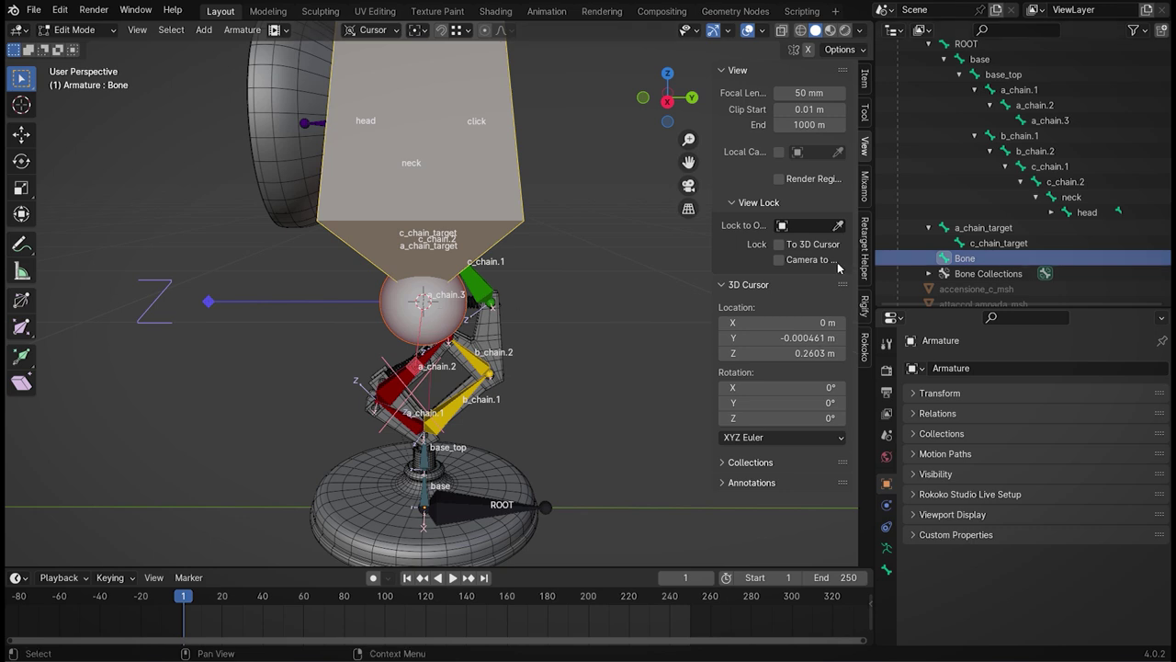
- Snap the new bone to the 3D cursor and check its placement in X-ray
right_click(443, 314)
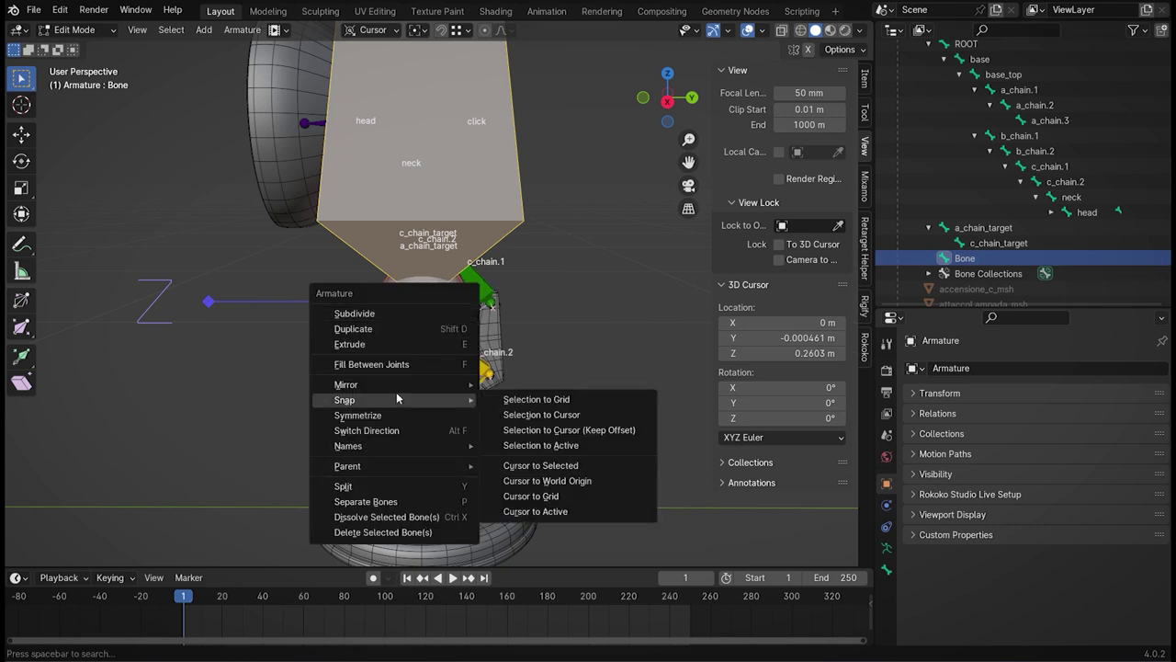
left_click(537, 414)
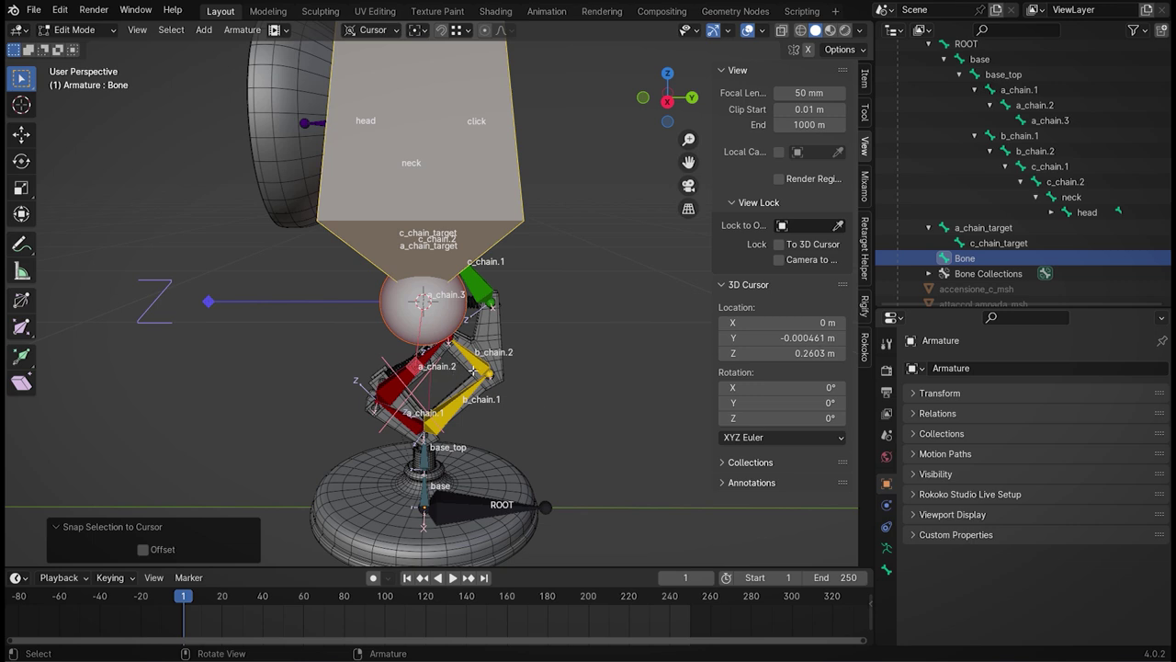
middle_click_drag(402, 367, 432, 365)
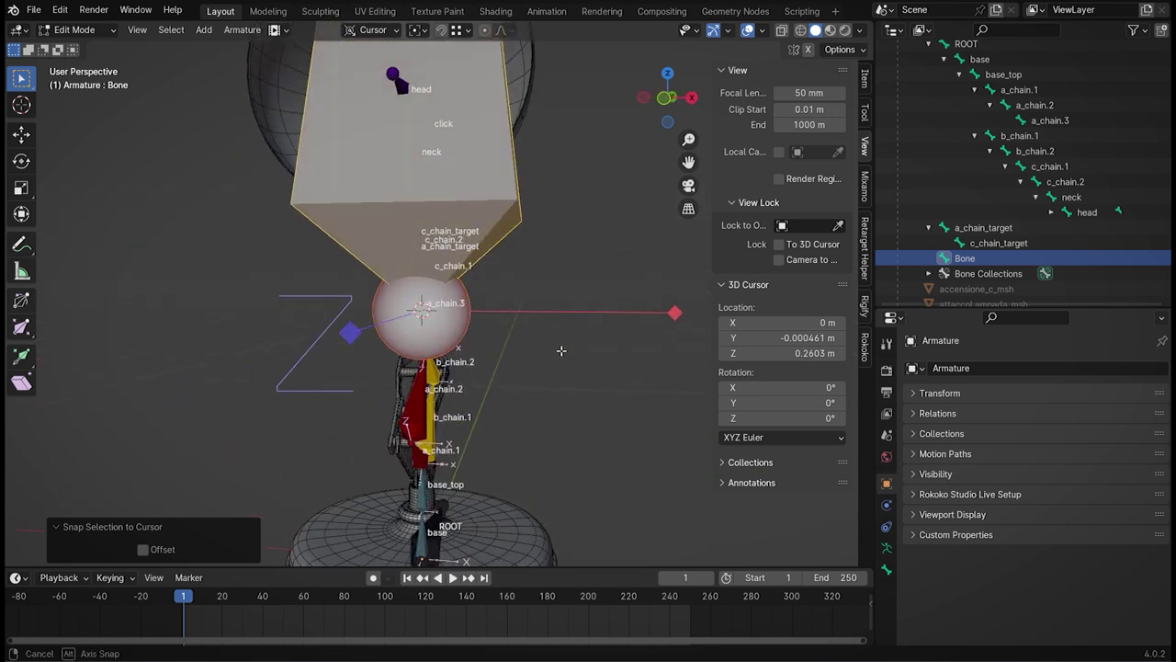
left_click(801, 29)
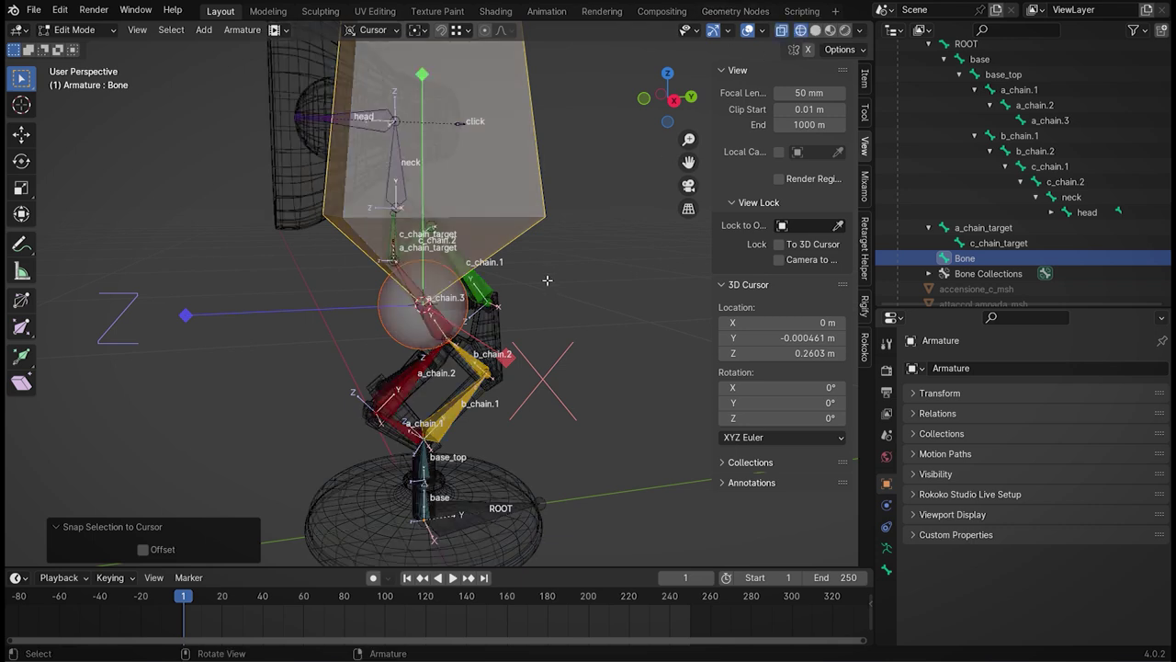
middle_click_drag(511, 280, 506, 273)
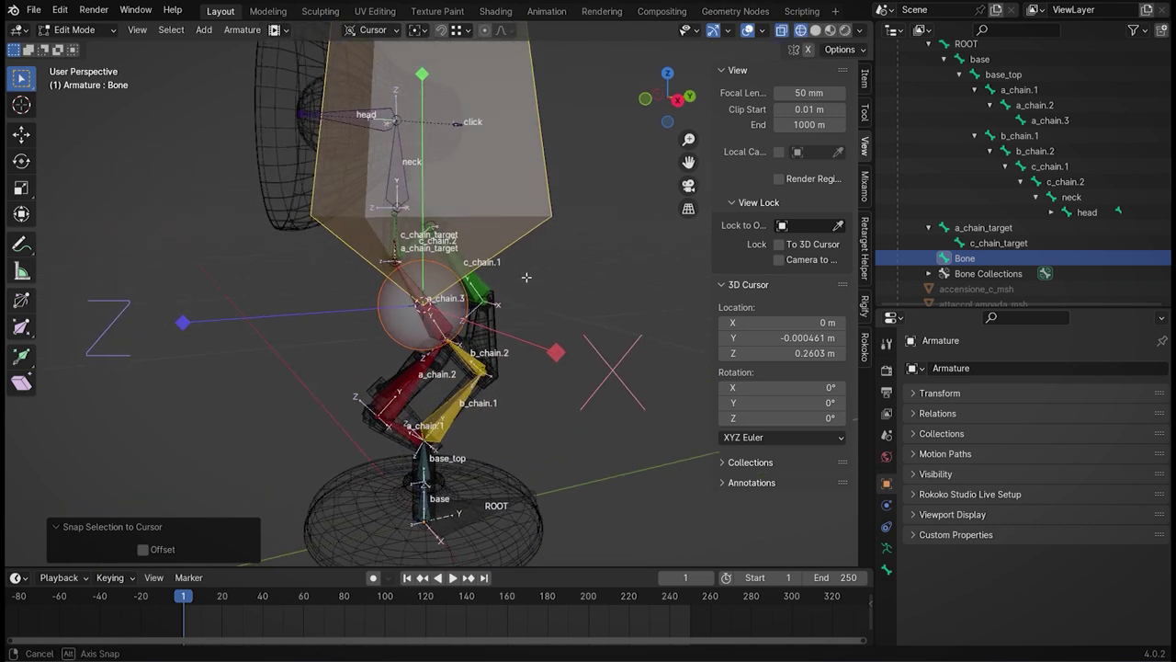
scroll(368, 367, "up", 5)
scroll(368, 368, "up", 5)
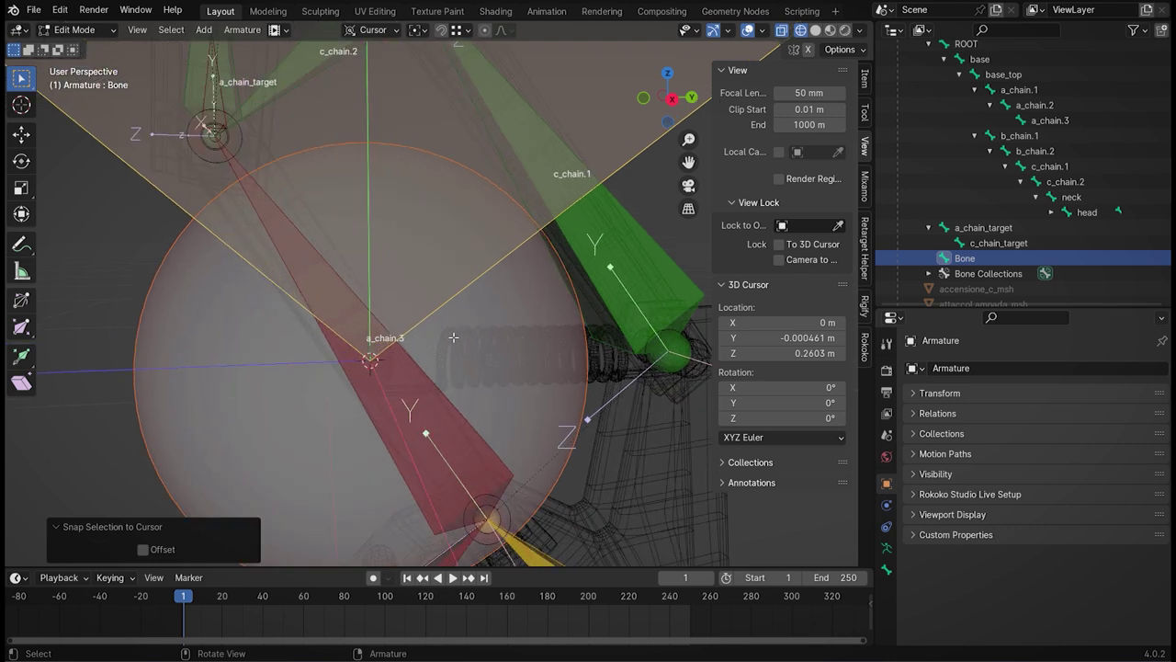
scroll(370, 369, "down", 8)
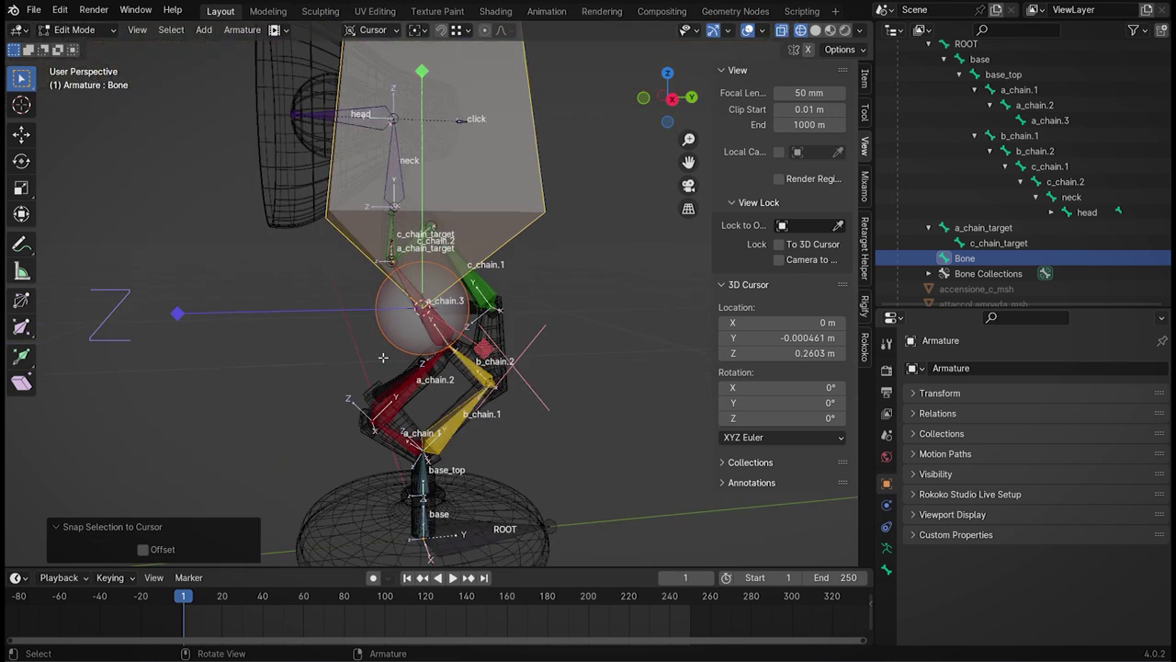
scroll(505, 327, "up", 5)
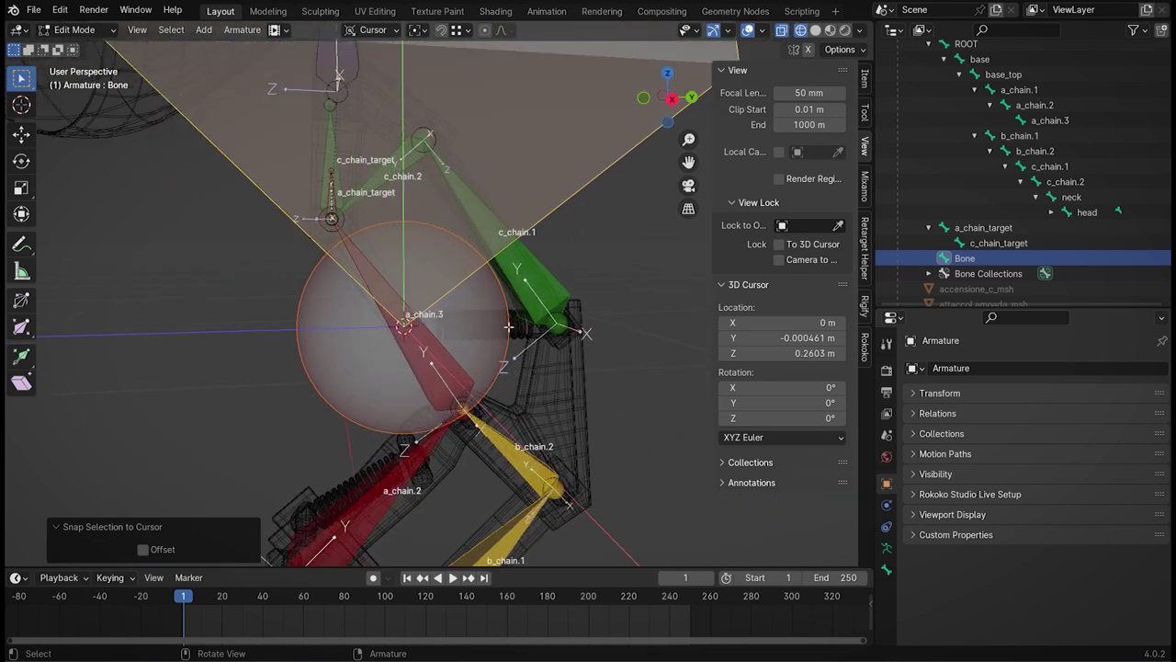
scroll(963, 170, "up", 3)
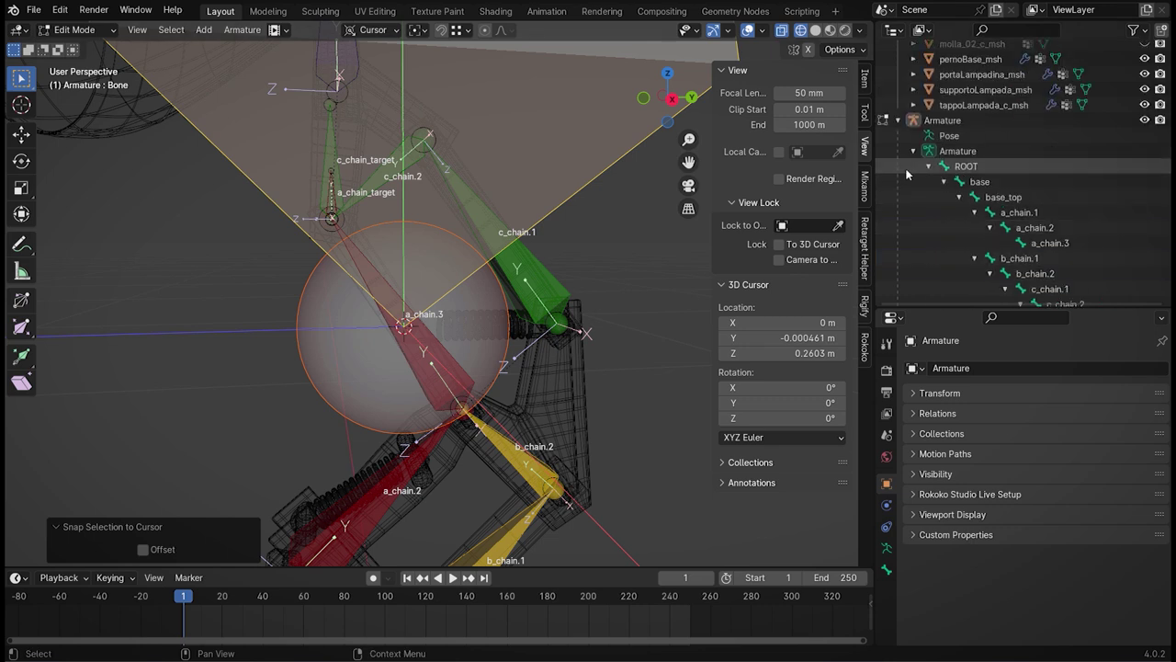
scroll(906, 147, "up", 3)
- Hide the armature, switch to Solid shading and return to Object Mode
left_click(1145, 120)
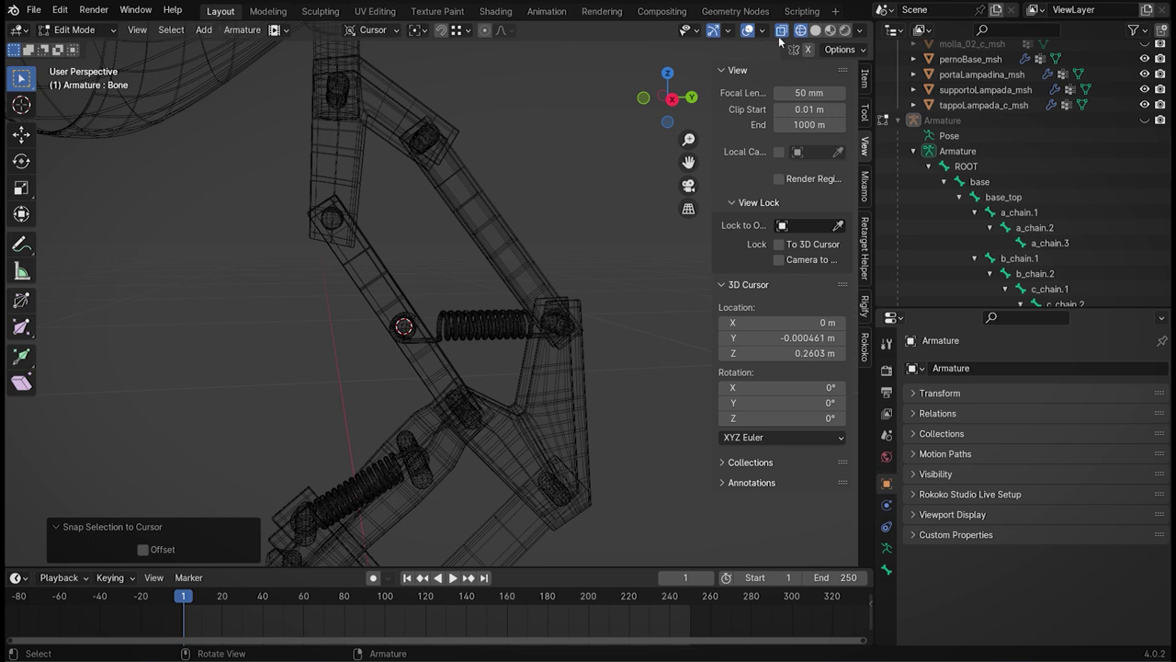
left_click(815, 30)
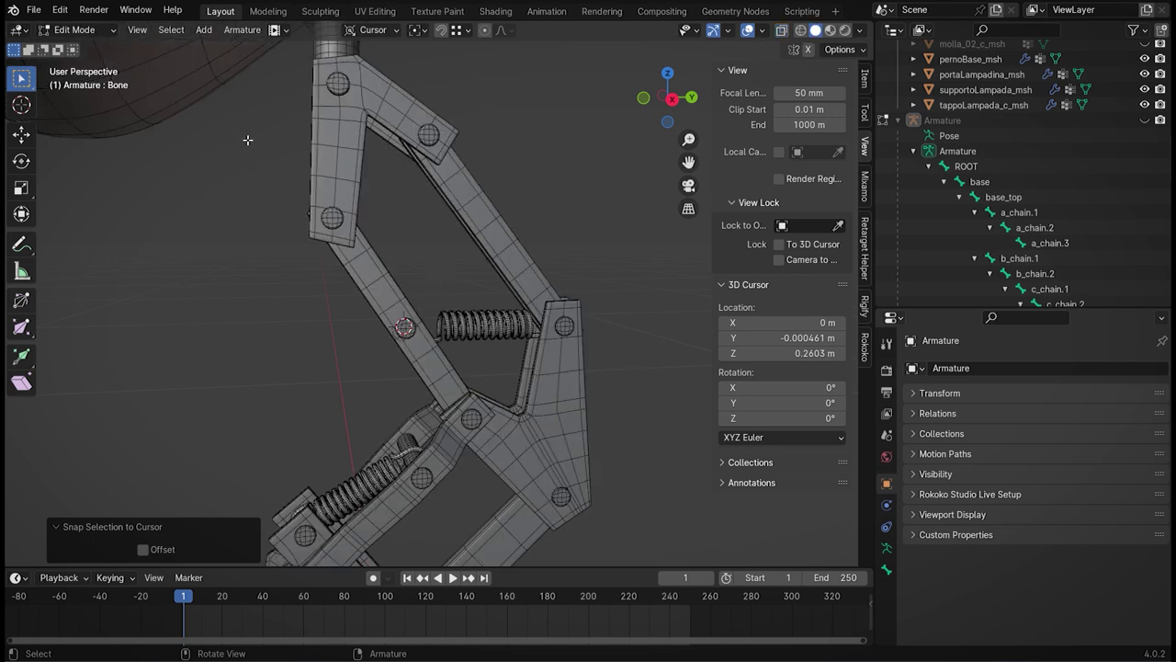
left_click(77, 29)
left_click(74, 45)
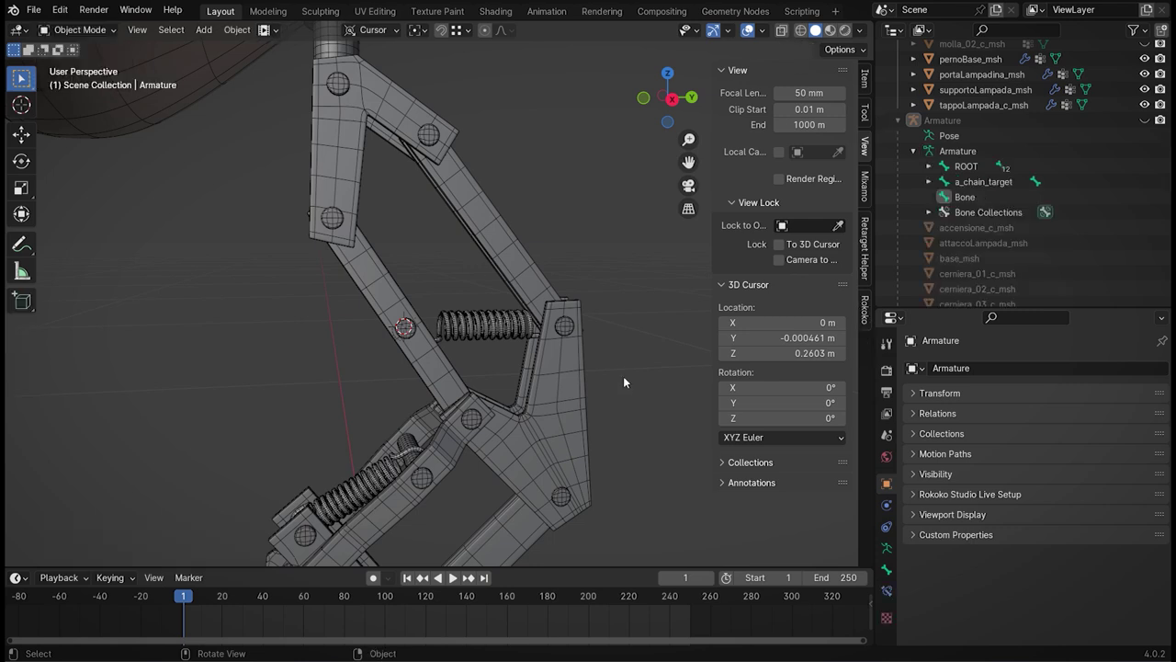
- Snap the 3D cursor to the centre of hinge pin cerniera_03_c_msh, then go back to Object Mode
left_click(566, 327)
mouse_move(588, 376)
middle_mouse_down()
mouse_move(462, 395)
mouse_move(487, 389)
middle_mouse_up()
scroll(577, 352, "up", 3)
scroll(577, 352, "up", 1)
middle_click_drag(577, 352, 491, 358)
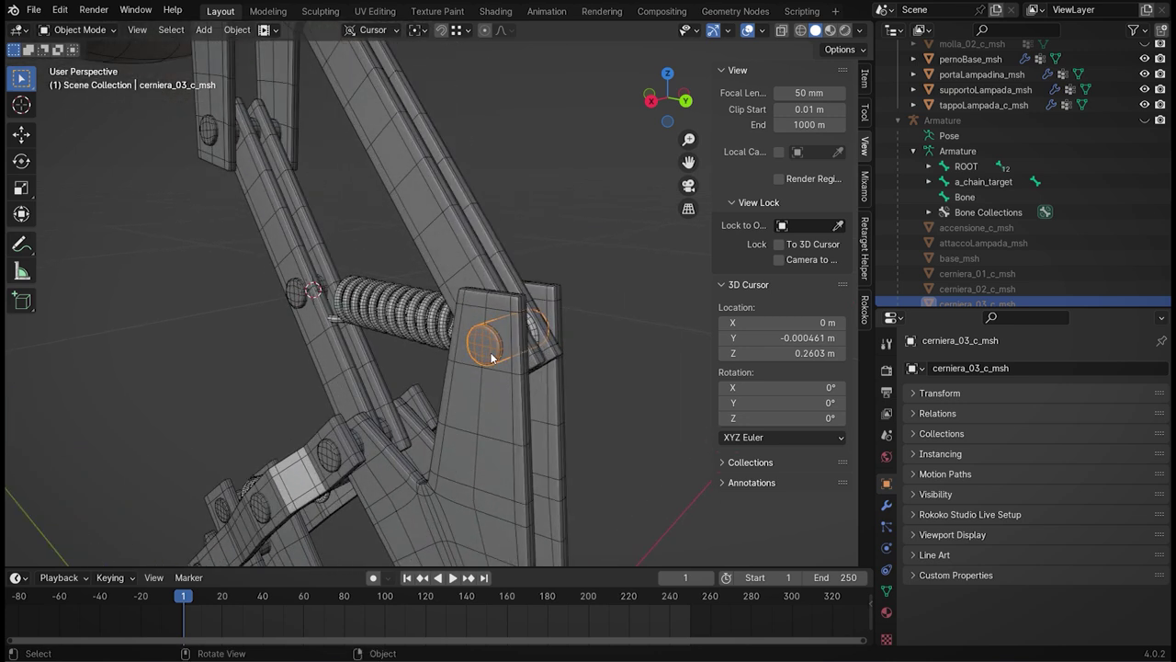
key("Tab")
left_click(782, 31)
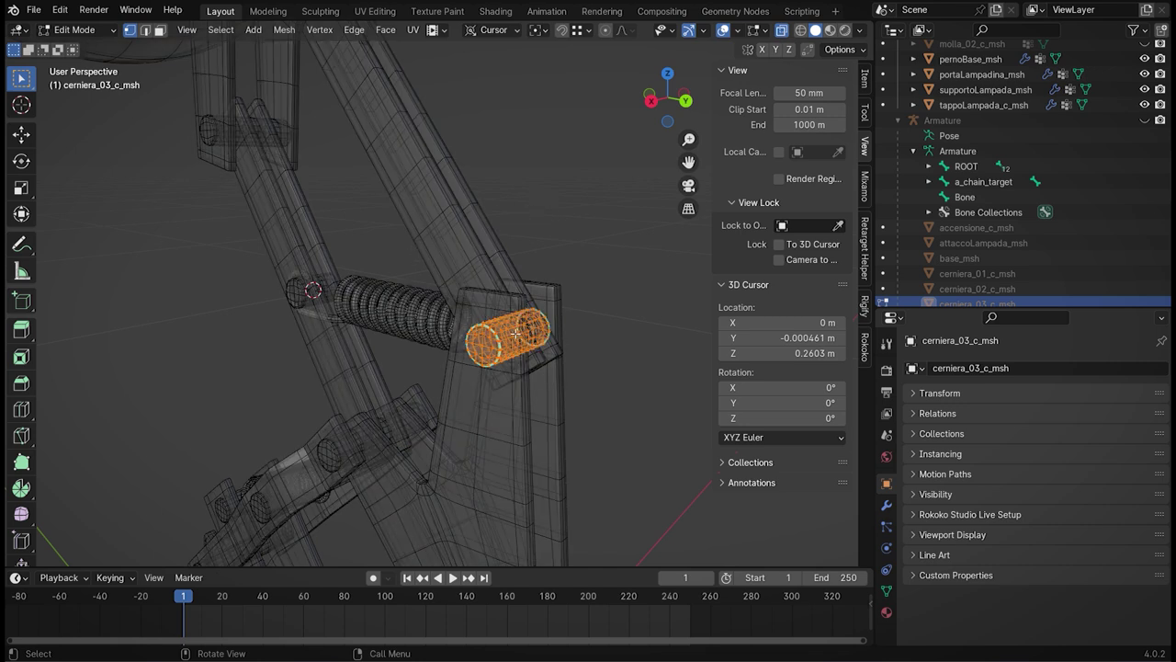
right_click(513, 338)
mouse_move(431, 541)
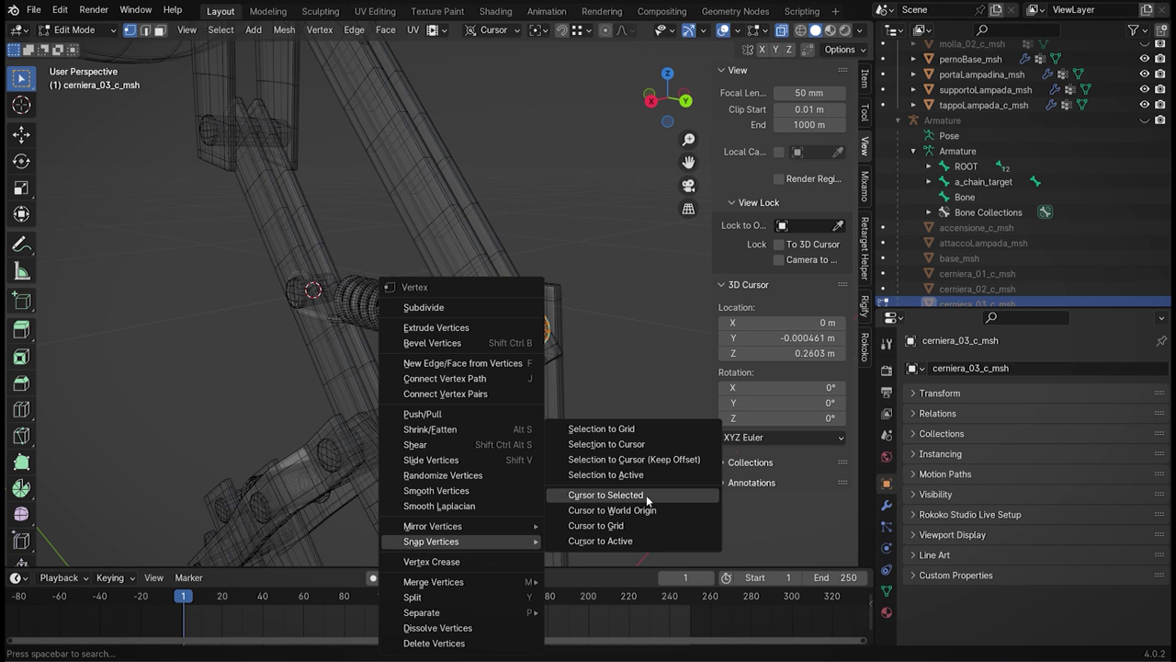
left_click(618, 495)
left_click(75, 30)
left_click(81, 46)
middle_click_drag(547, 371, 556, 361)
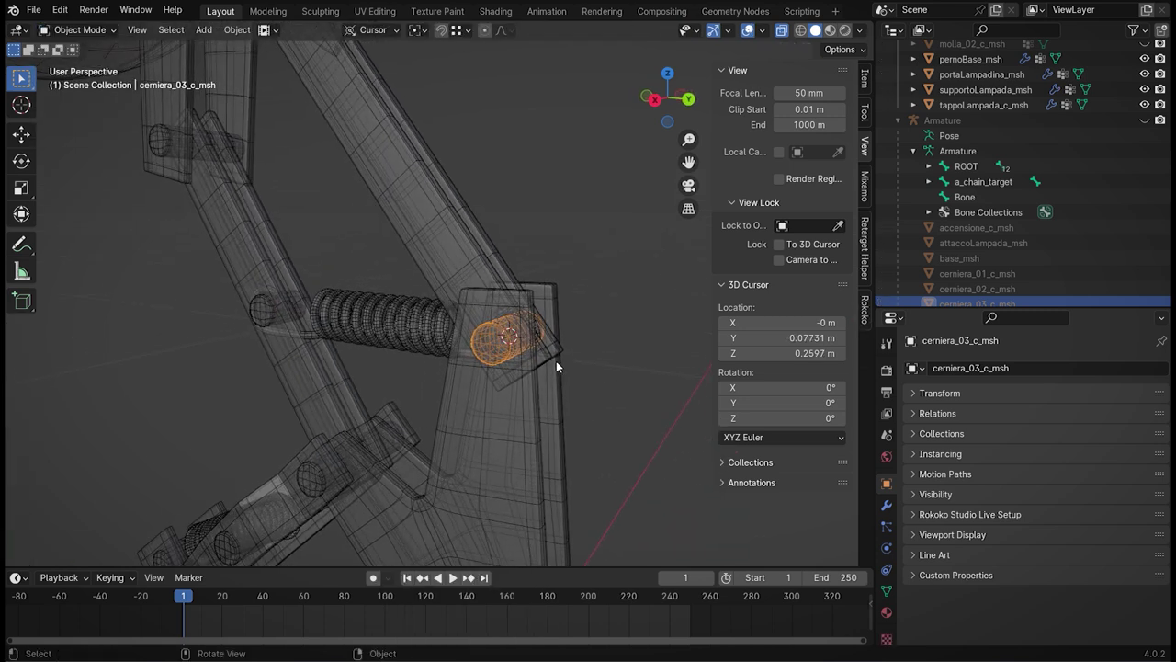
- Unhide the armature and zoom out to bring the new bone into view
left_click(1145, 120)
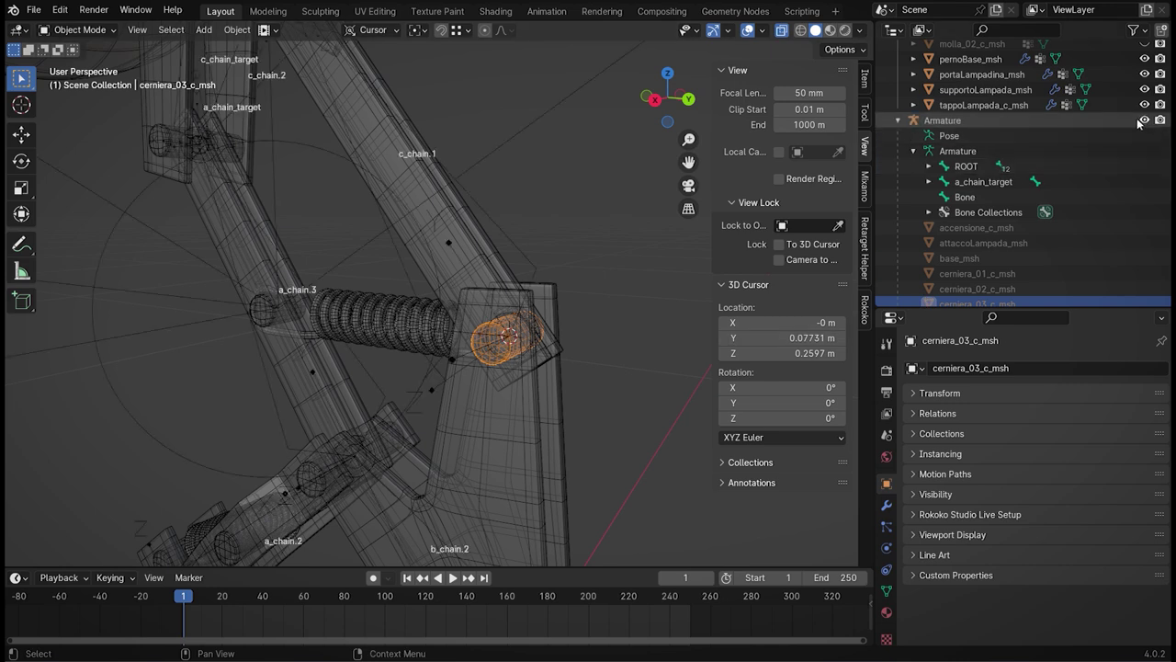
scroll(442, 367, "down", 5)
mouse_move(432, 368)
middle_mouse_down()
mouse_move(451, 391)
mouse_move(444, 404)
middle_mouse_up()
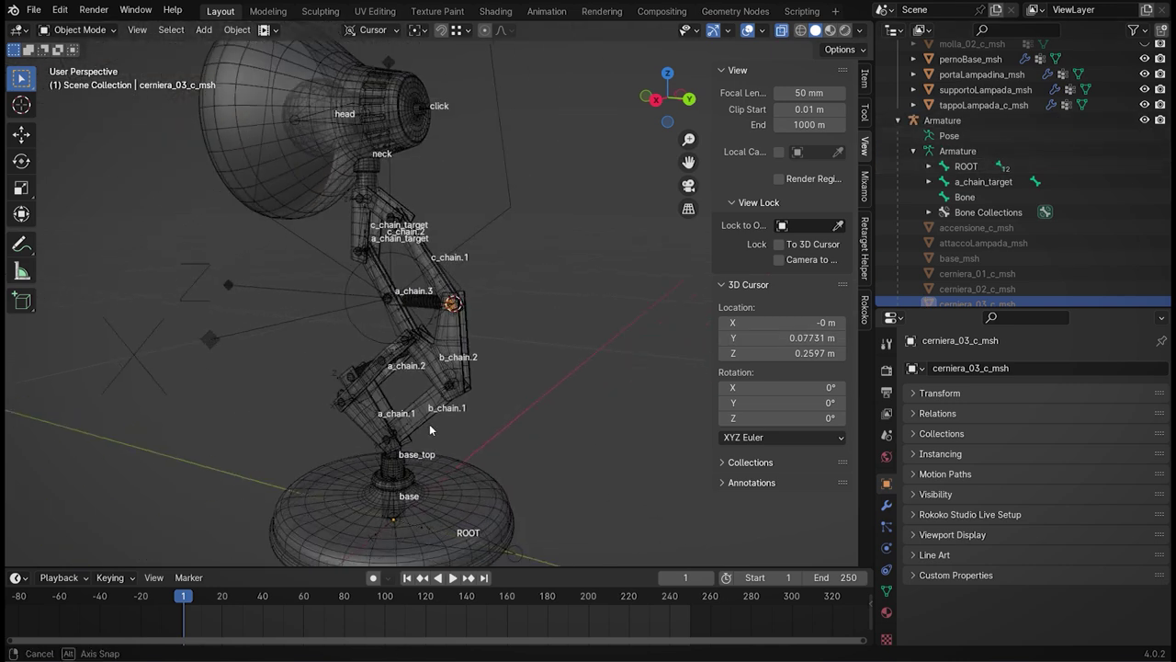
scroll(445, 404, "down", 4)
middle_click_drag(521, 236, 529, 471, "shift")
- In armature Edit Mode, snap the new bone's tip to the 3D cursor on cerniera_03_c_msh
left_click(436, 73)
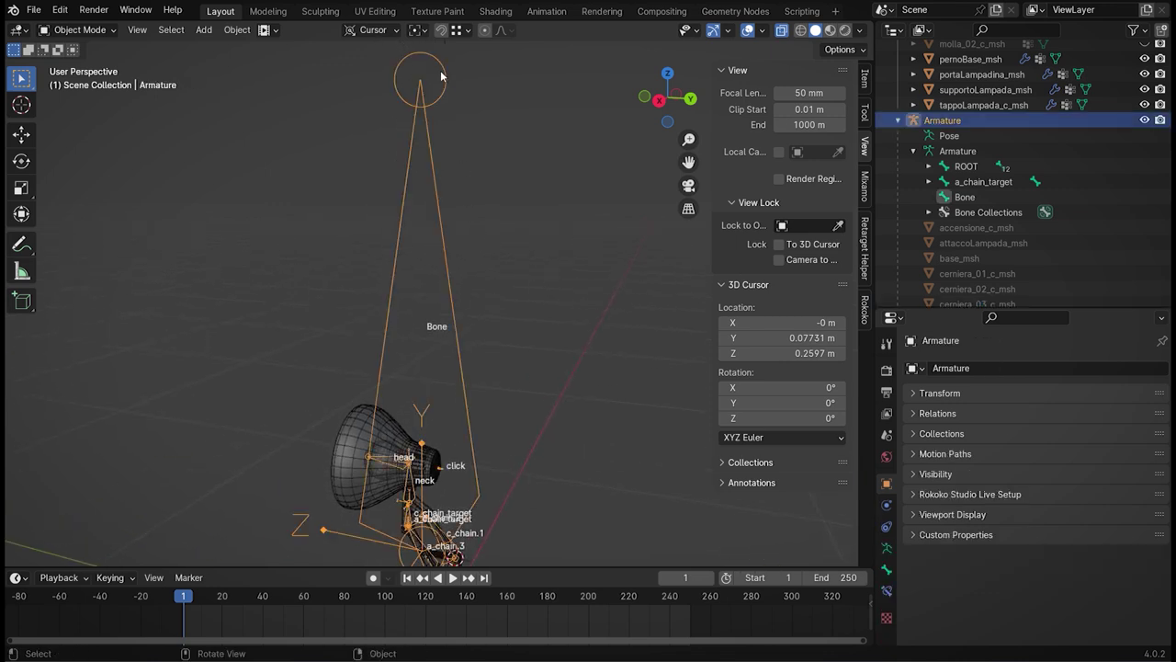
key("Tab")
left_click(425, 76)
right_click(430, 88)
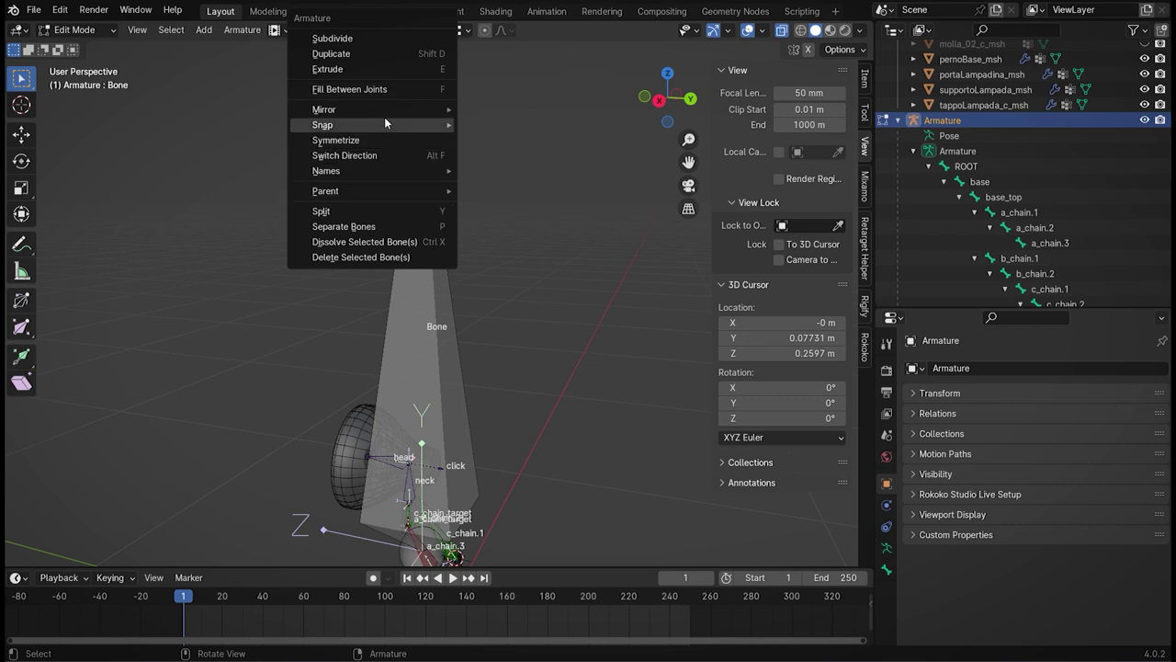
mouse_move(322, 125)
left_click(557, 142)
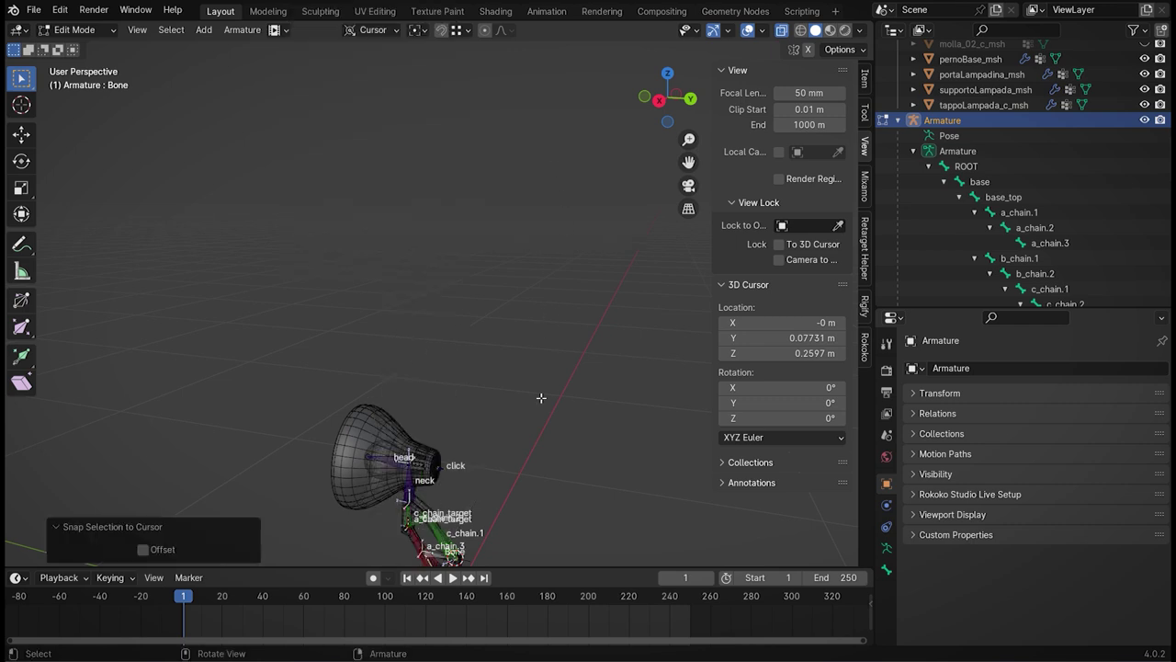
middle_click_drag(542, 398, 442, 404, "shift")
scroll(442, 405, "up", 5)
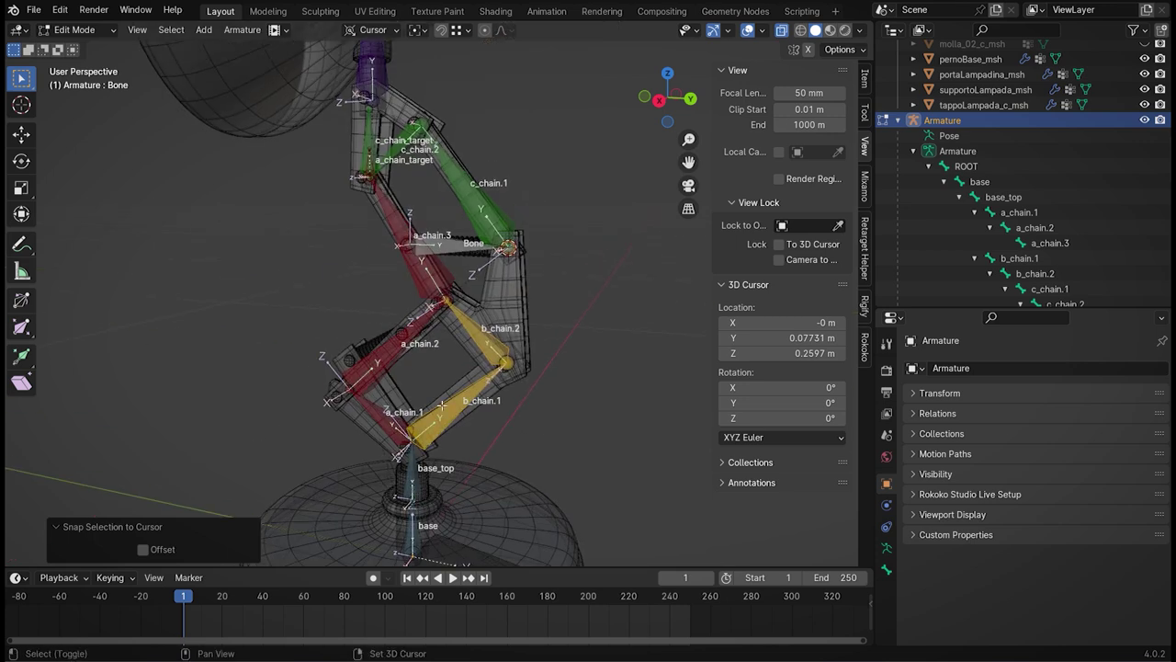
scroll(442, 404, "up", 2)
scroll(423, 390, "up", 3)
mouse_move(409, 386)
middle_mouse_down()
mouse_move(394, 378)
mouse_move(410, 355)
middle_mouse_up()
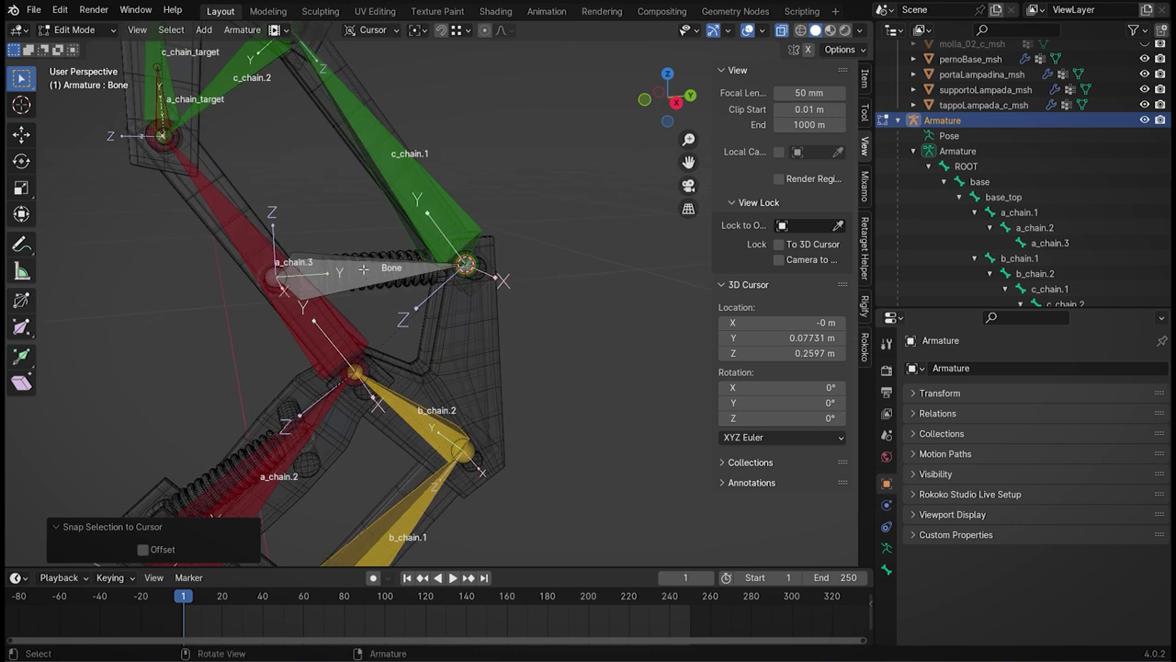
- Return to Object Mode, select the spring curve molla_01_c_crv and frame it
left_click(78, 30)
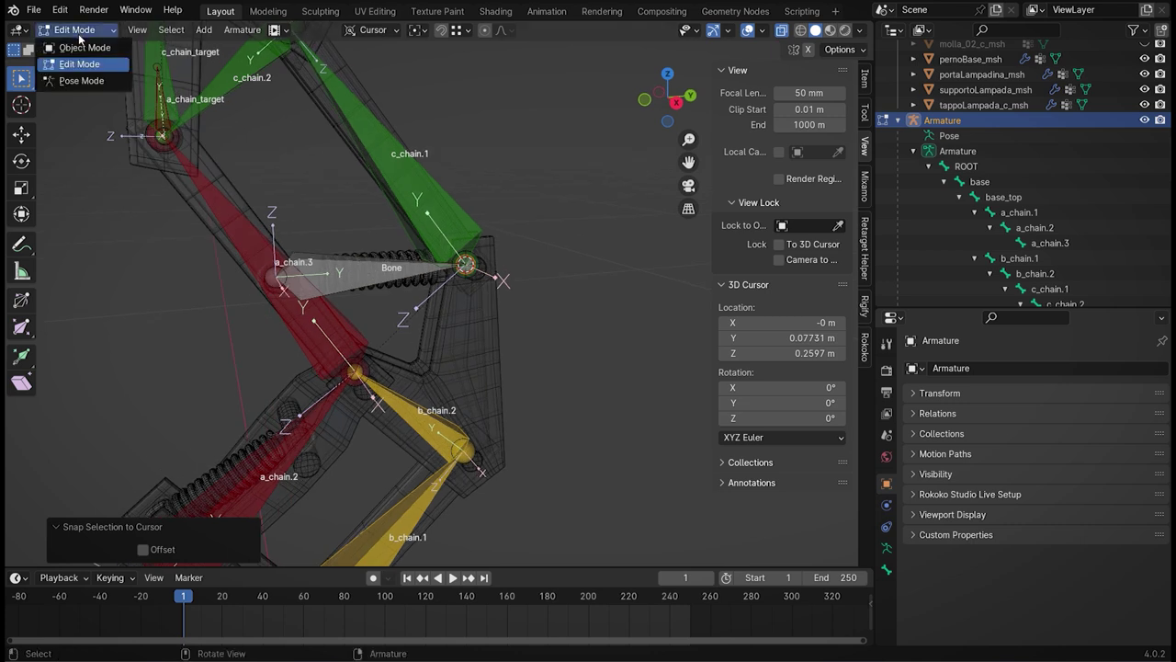
left_click(80, 47)
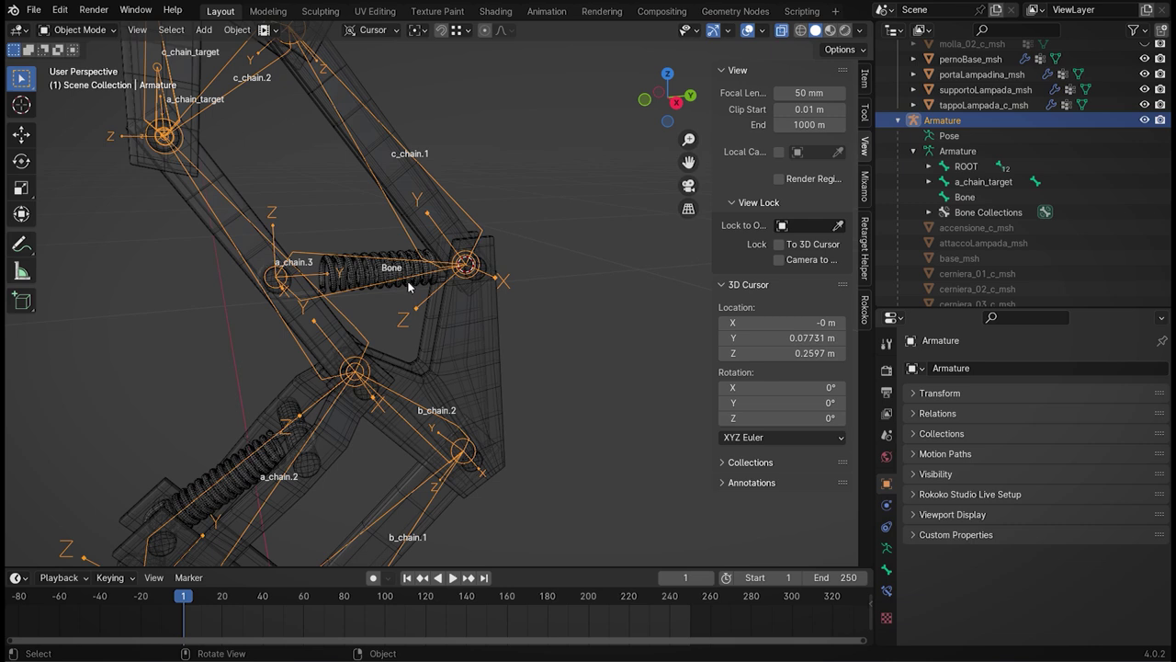
left_click(411, 287)
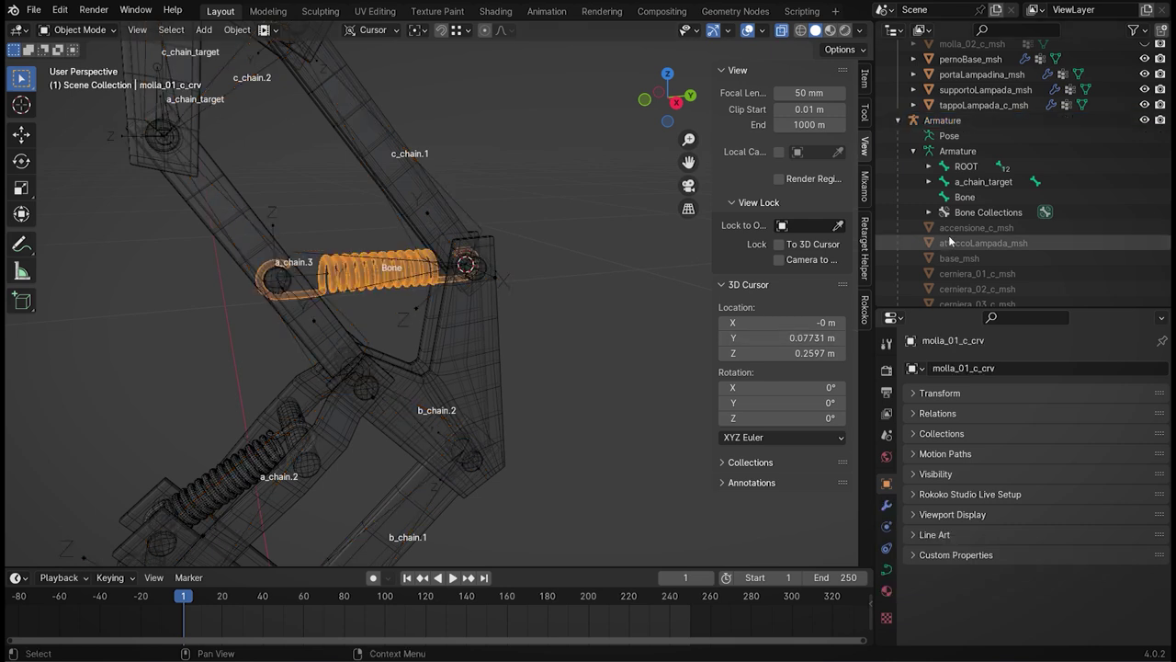
scroll(977, 228, "down", 5)
key("period")
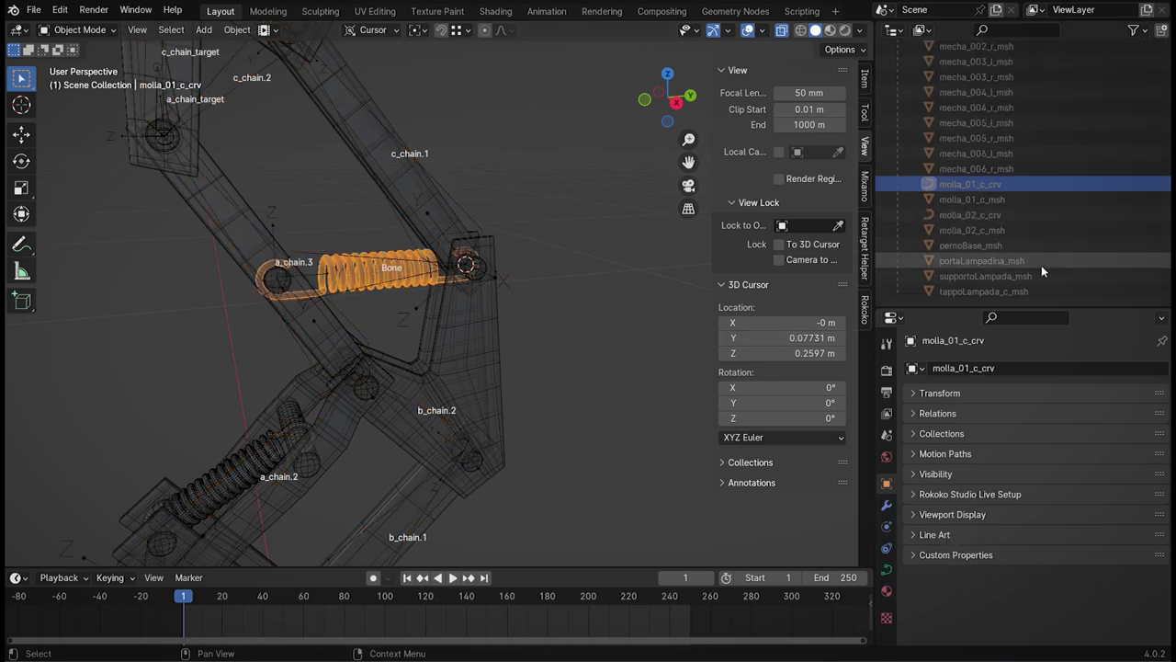
key("KP_Decimal")
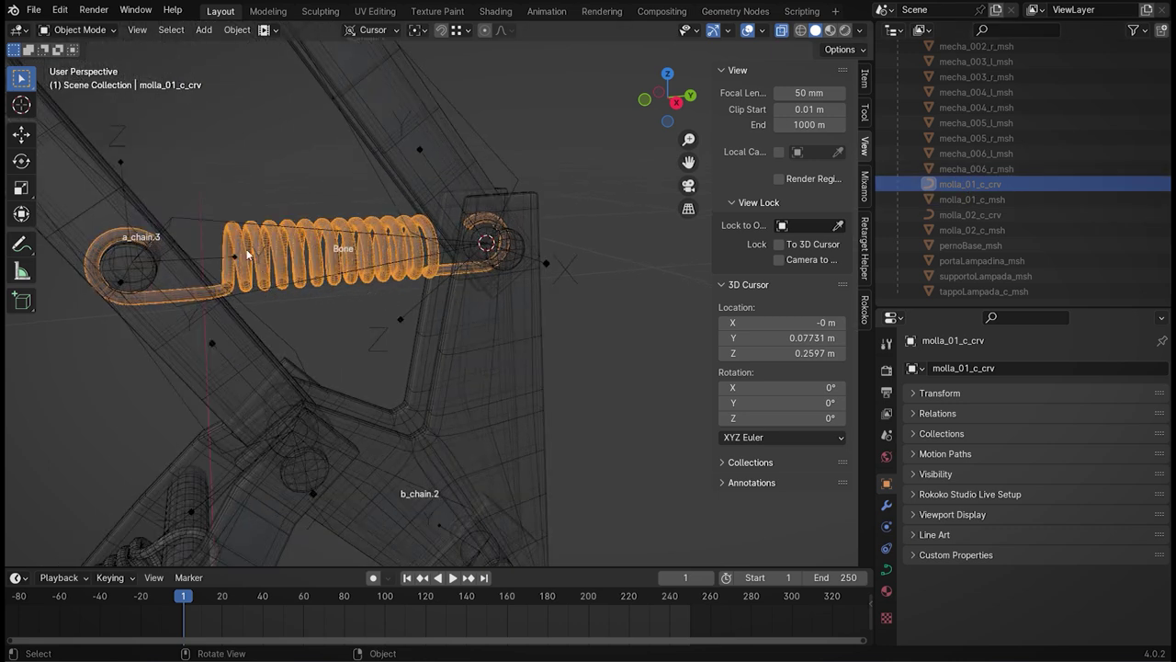
- Select the armature, enter Edit Mode and rename Bone to springBone.1
left_click(190, 219)
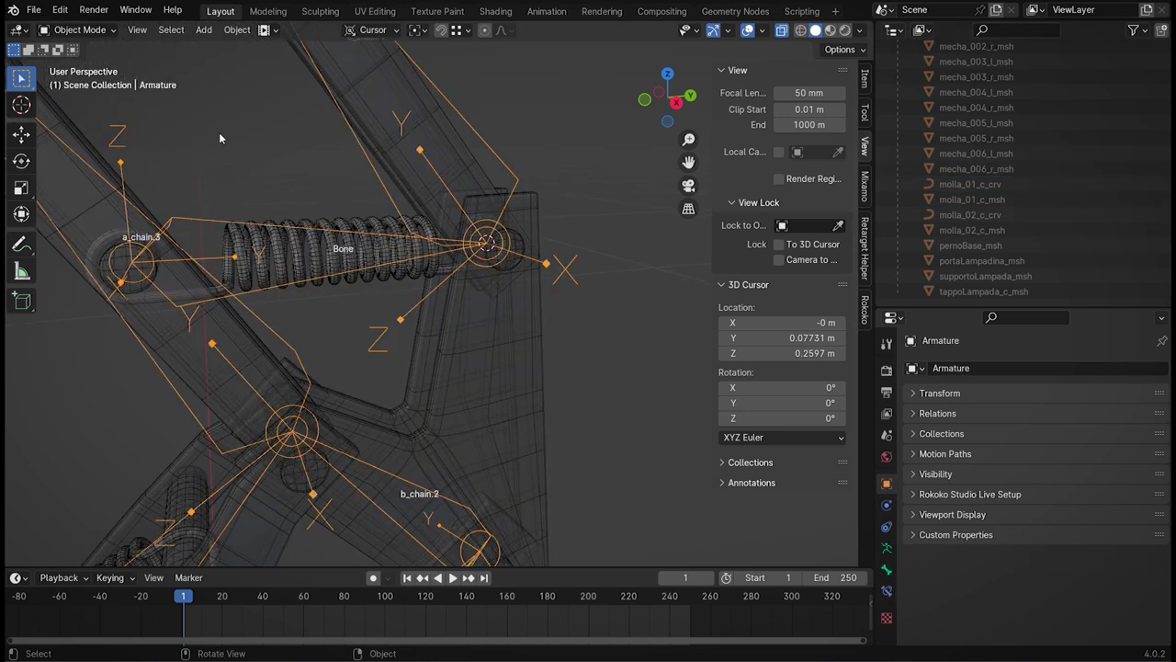
left_click(79, 29)
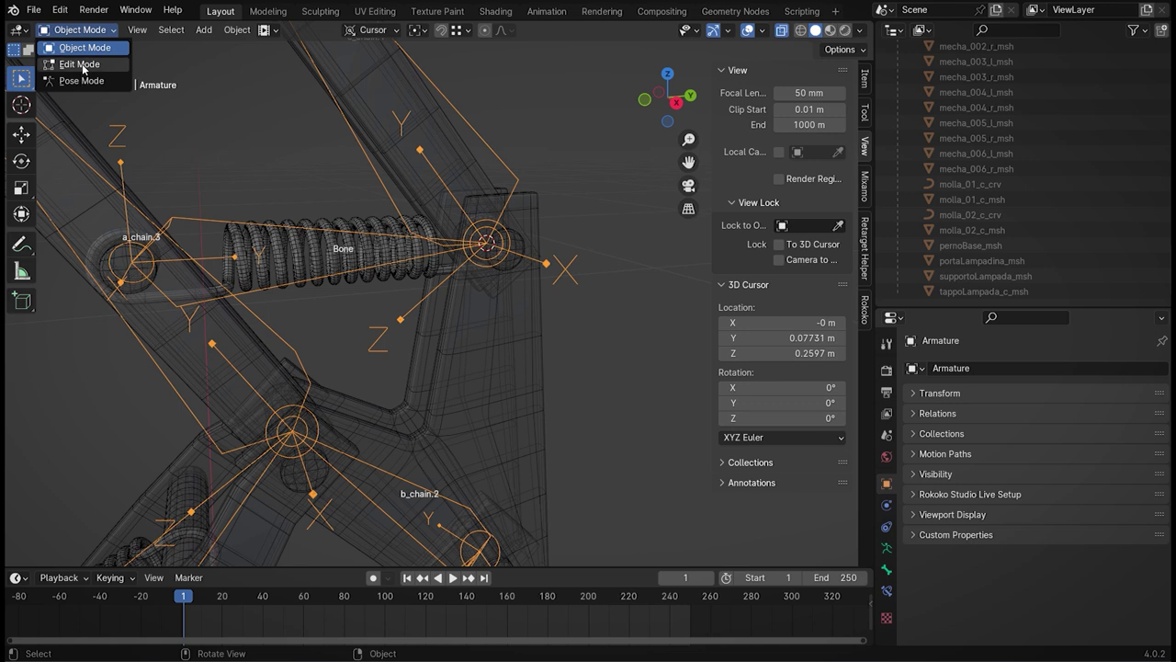
left_click(88, 69)
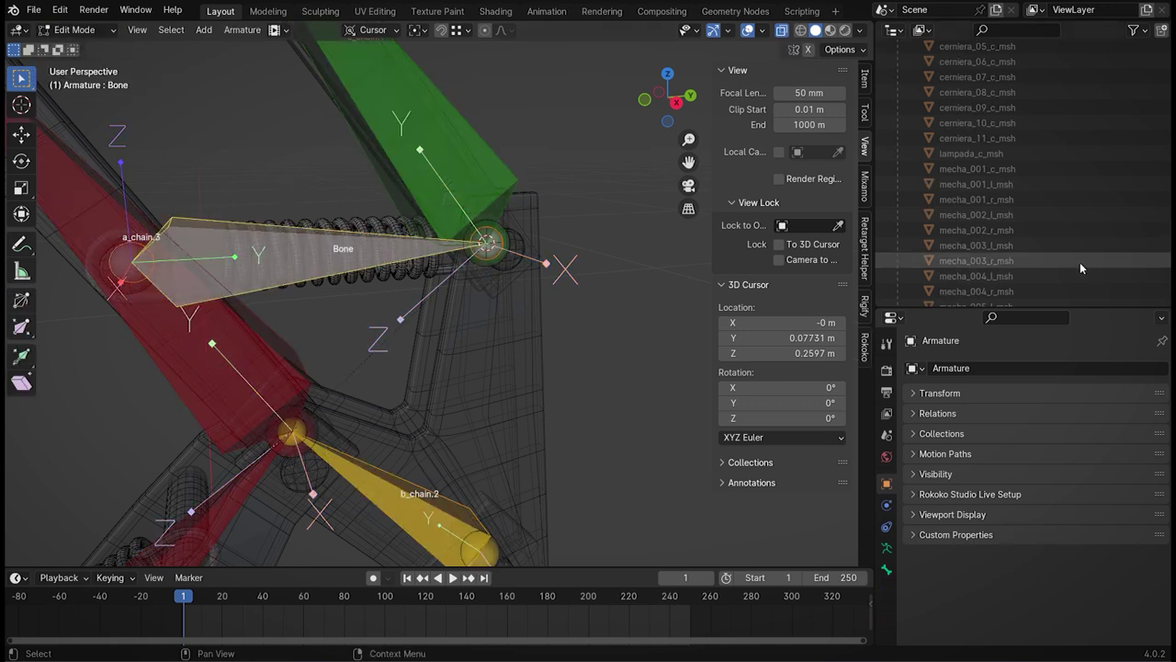
key("period")
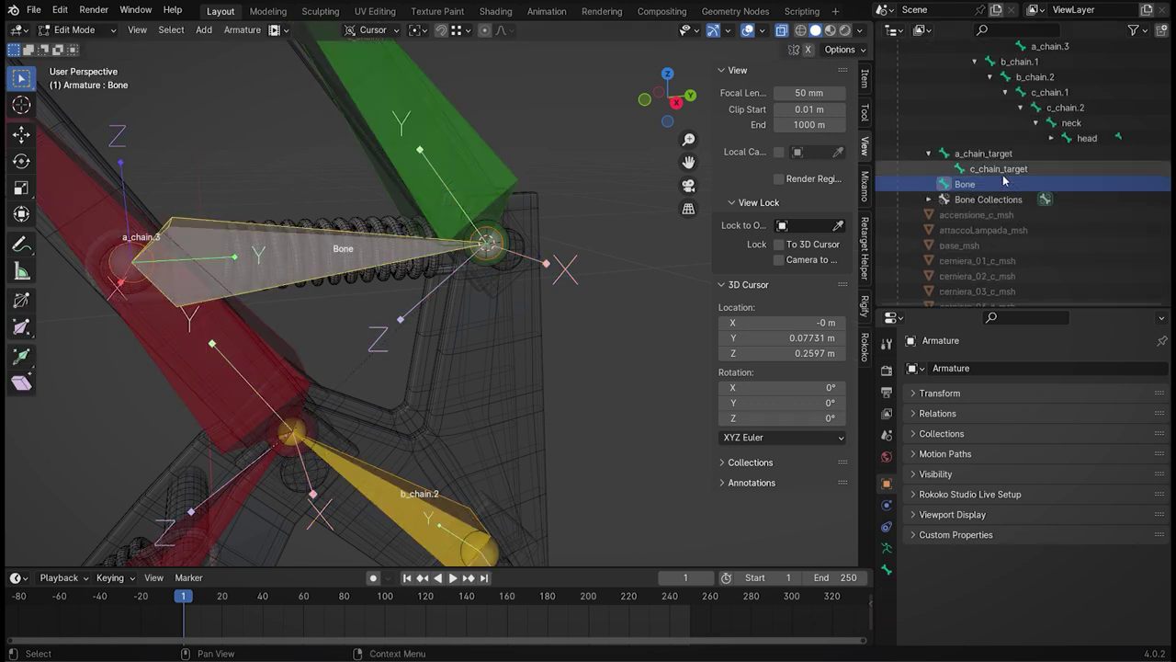
double_click(963, 186)
type("sprin")
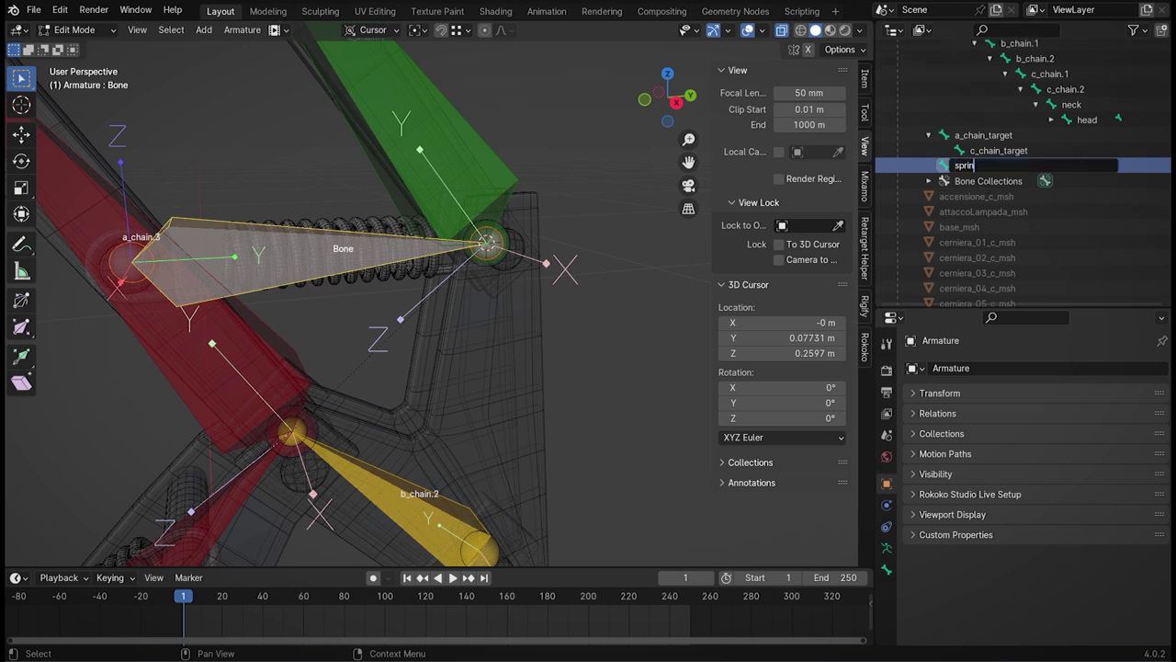
type("gBone.1")
key("Return")
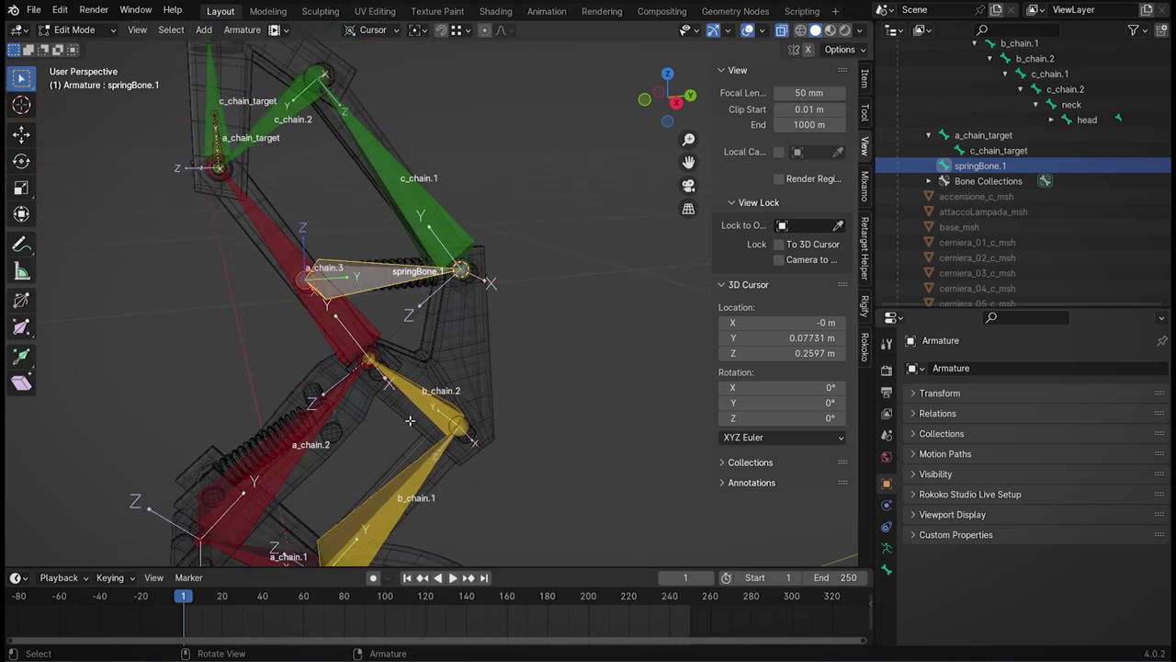
- Snap the 3D cursor onto hinge pin cerniera_08_c_msh and return to Object Mode
left_click(75, 30)
left_click(83, 47)
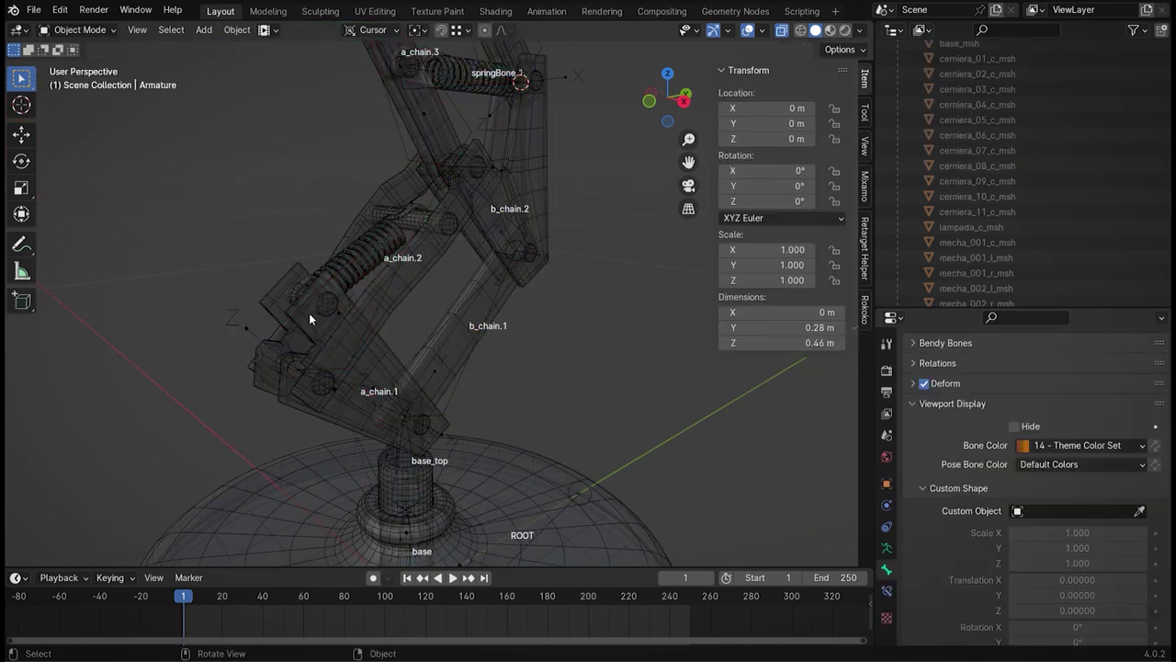
left_click(323, 308)
right_click(294, 293)
mouse_move(216, 526)
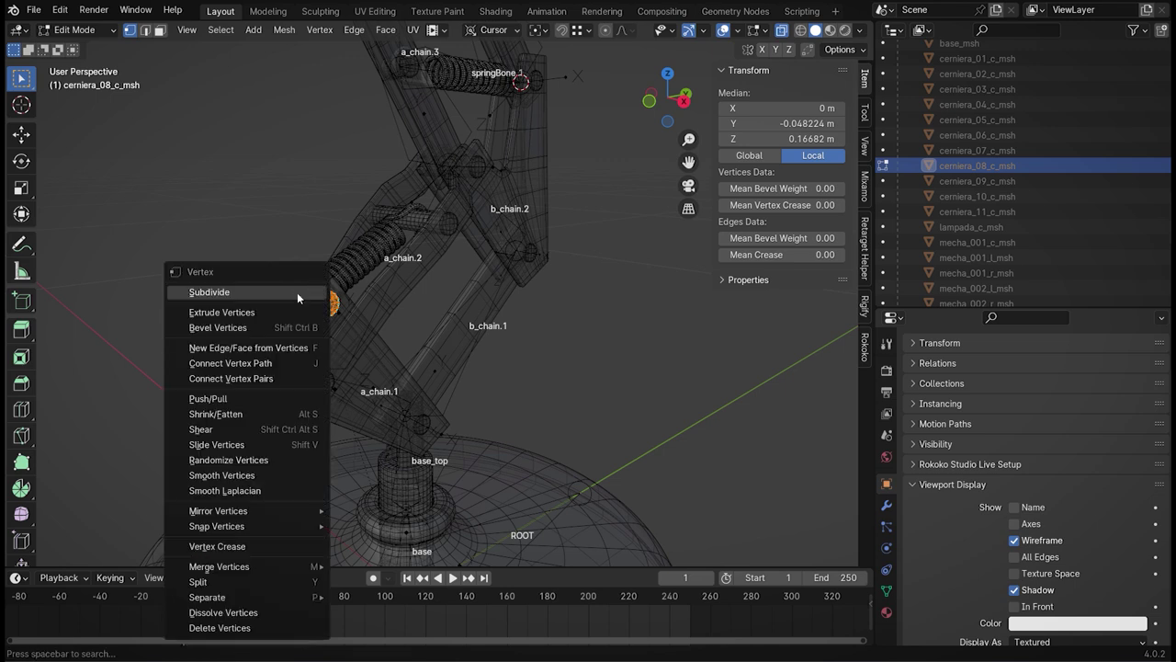
left_click(389, 480)
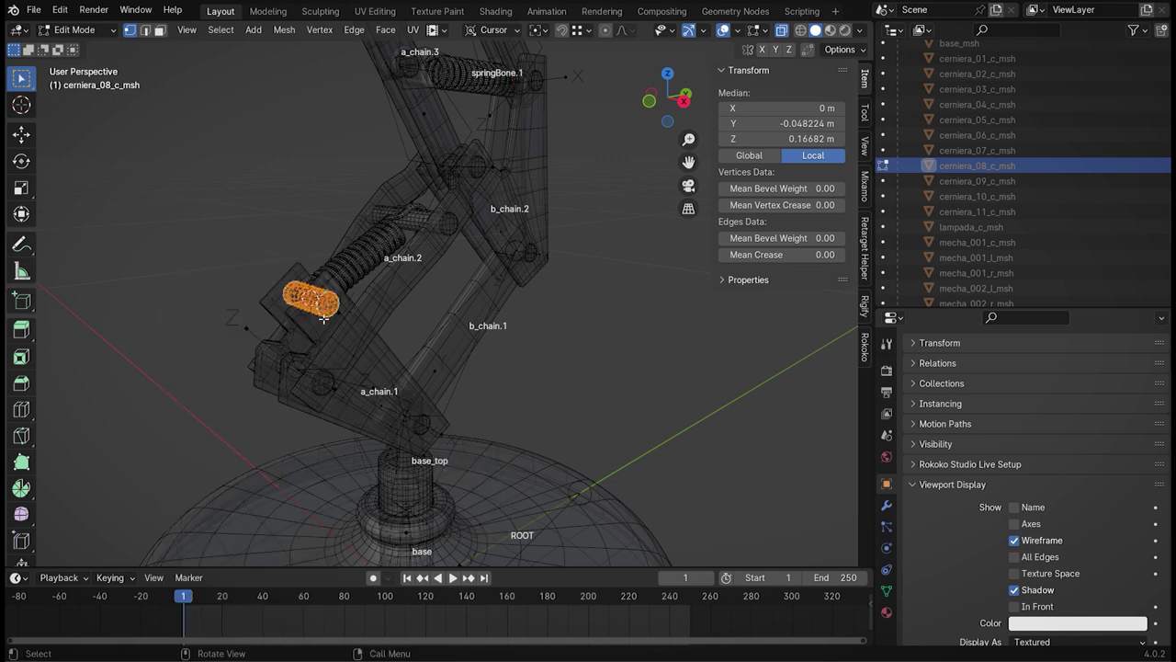
left_click(78, 29)
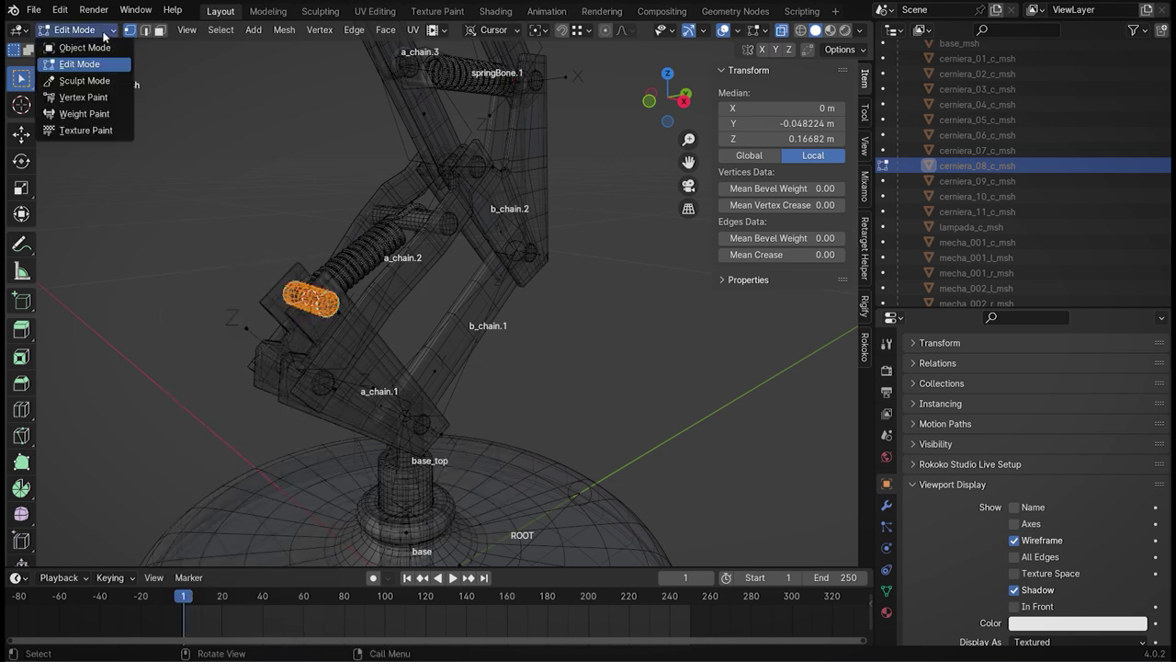
left_click(73, 42)
- Add a single bone to the lamp armature at the 3D cursor
left_click(450, 400)
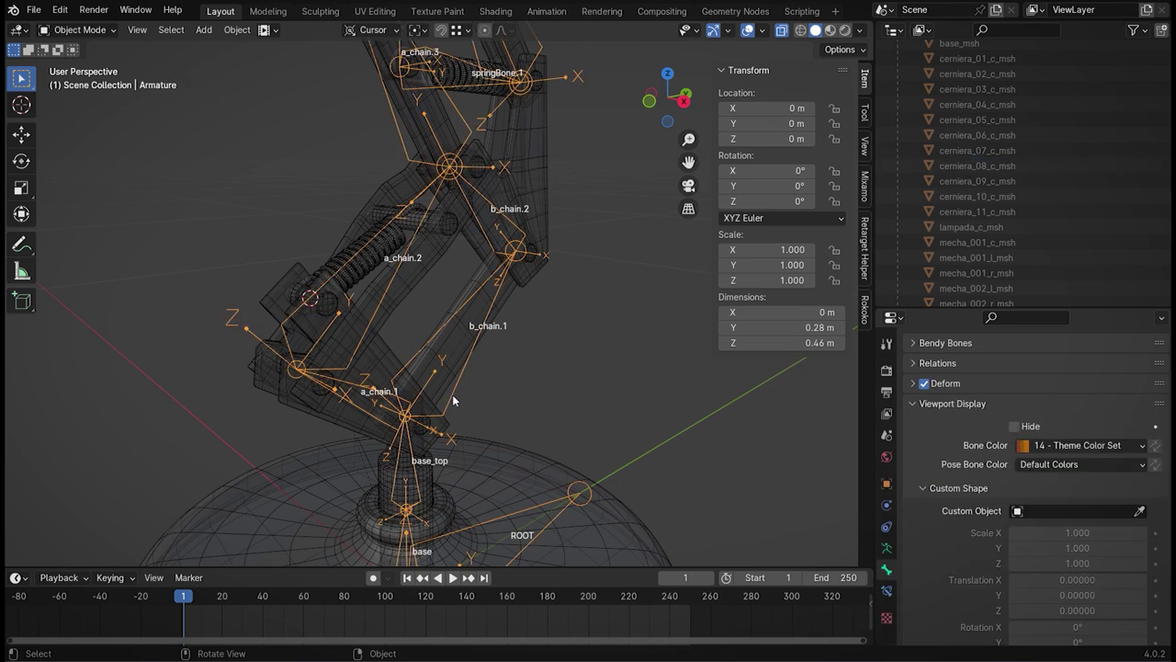
key("Tab")
left_click(204, 30)
left_click(235, 41)
scroll(238, 365, "down", 3)
scroll(238, 365, "down", 2)
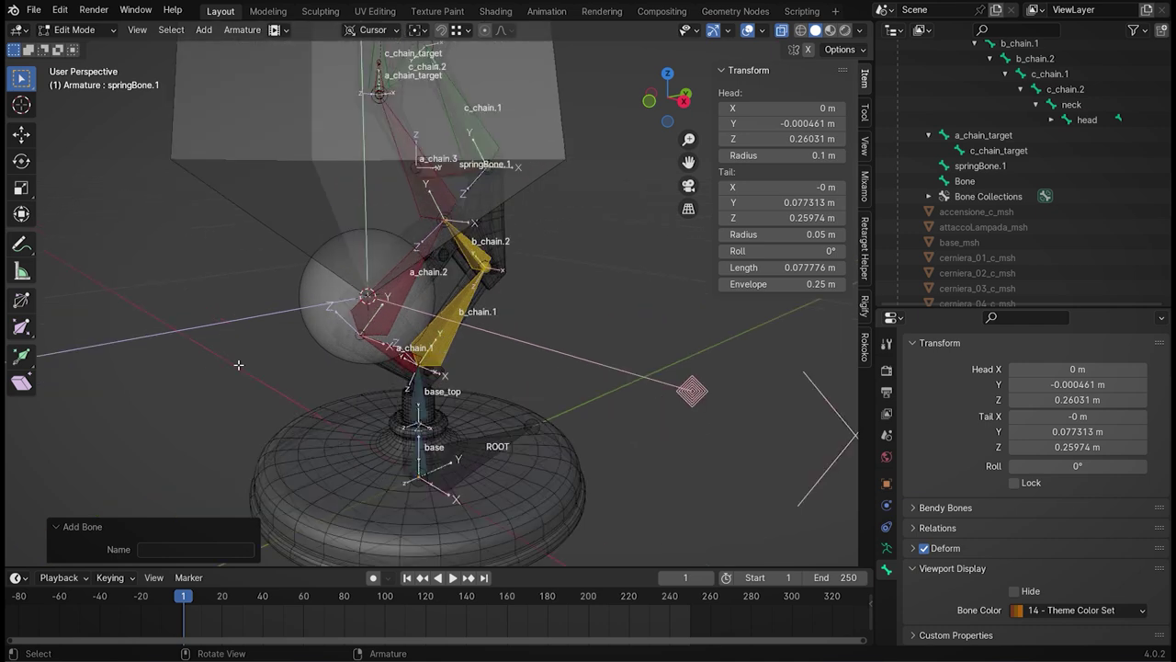
scroll(238, 365, "up", 3)
key("Tab")
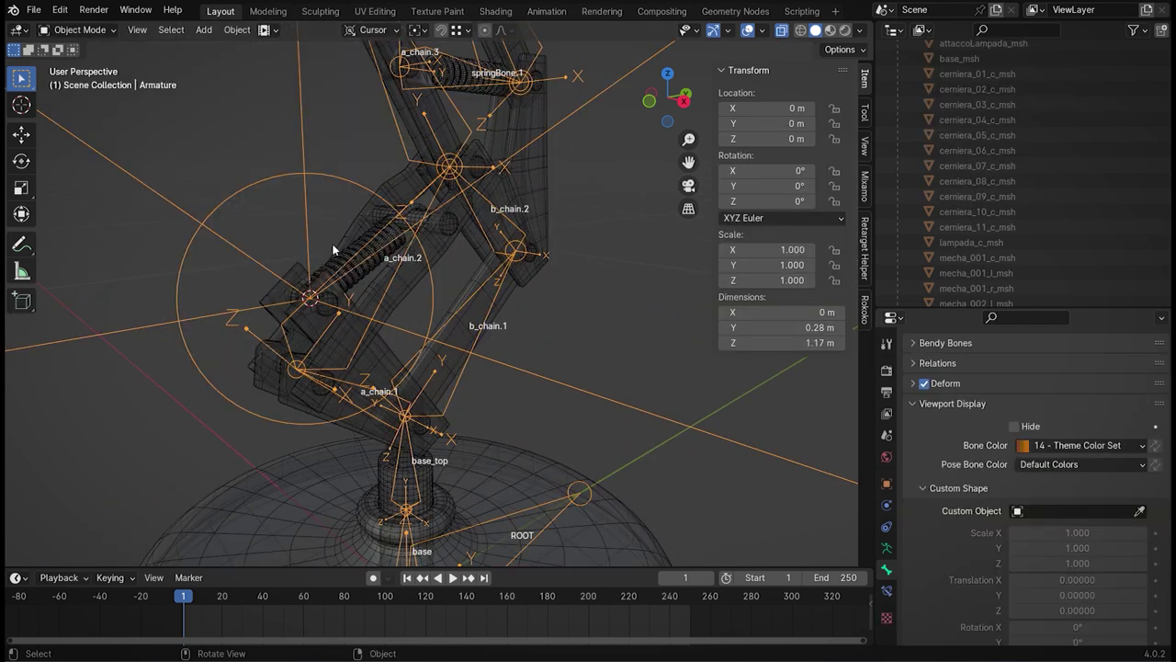
- Snap the 3D cursor to the centre of the short spring mesh cerniera_09_c_msh
left_click(456, 229)
key("Tab")
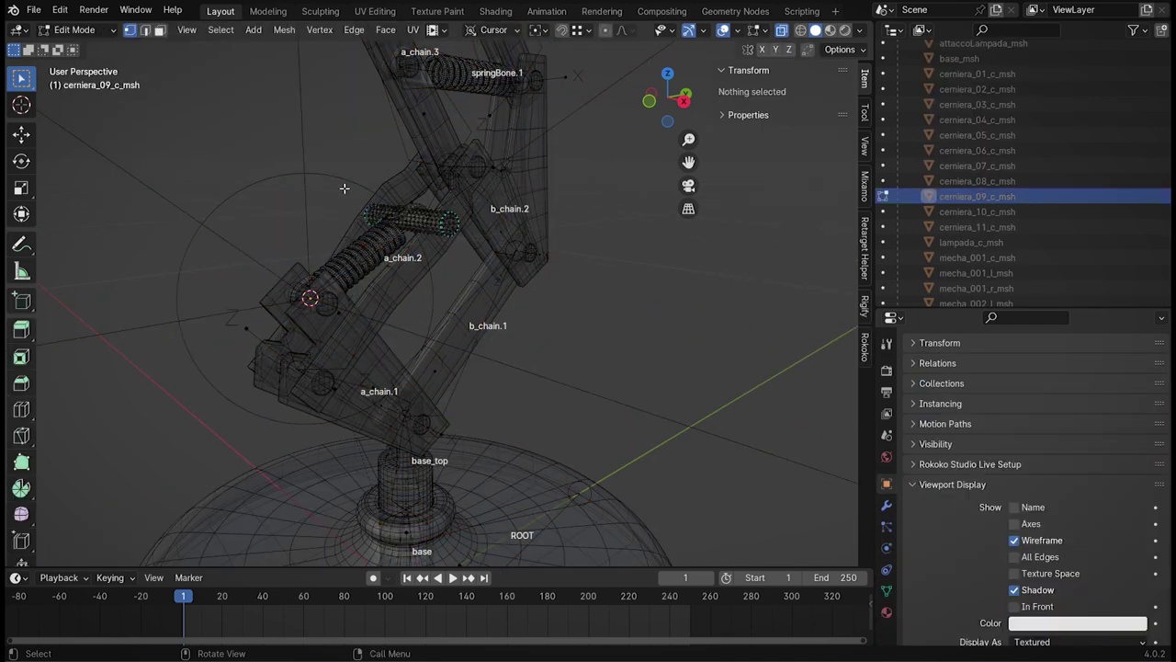
left_click_drag(343, 188, 493, 261)
right_click(377, 225)
mouse_move(345, 451)
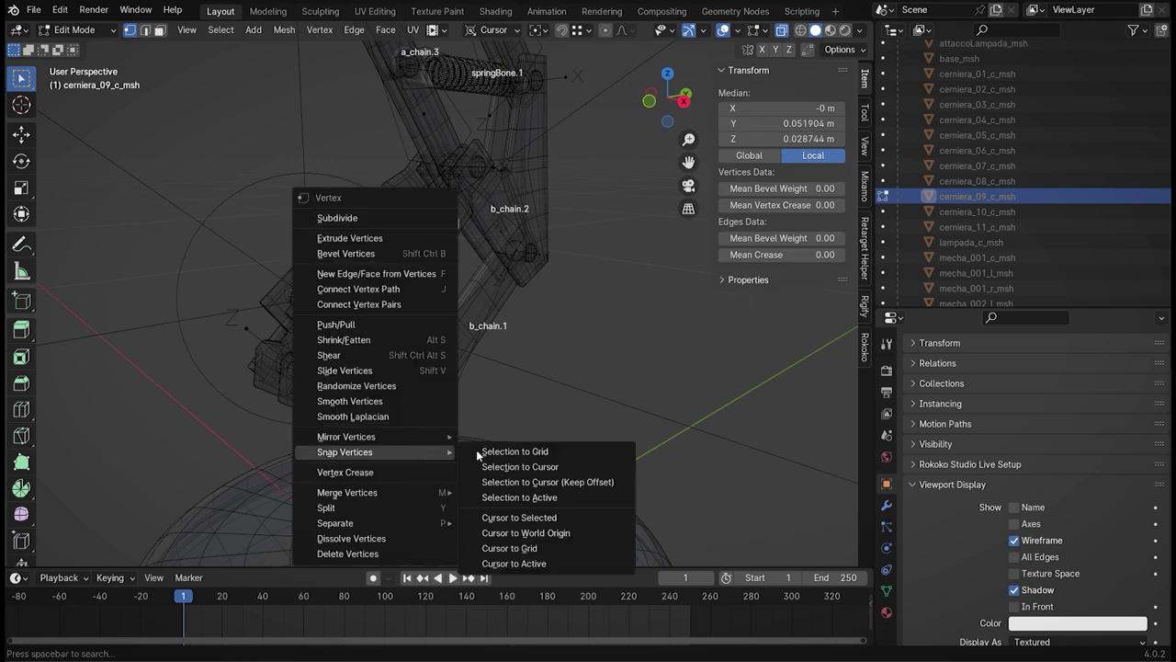
left_click(535, 518)
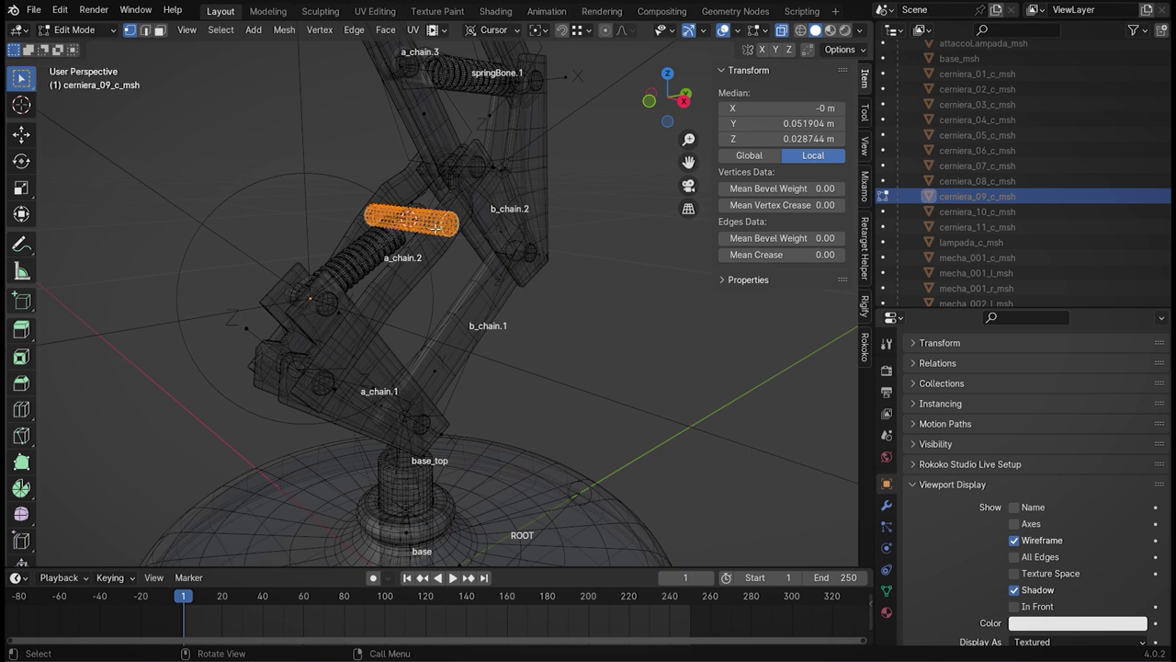
key("Tab")
- Select the lamp armature and add a new bone with Shift+A in Edit Mode
left_click(579, 107)
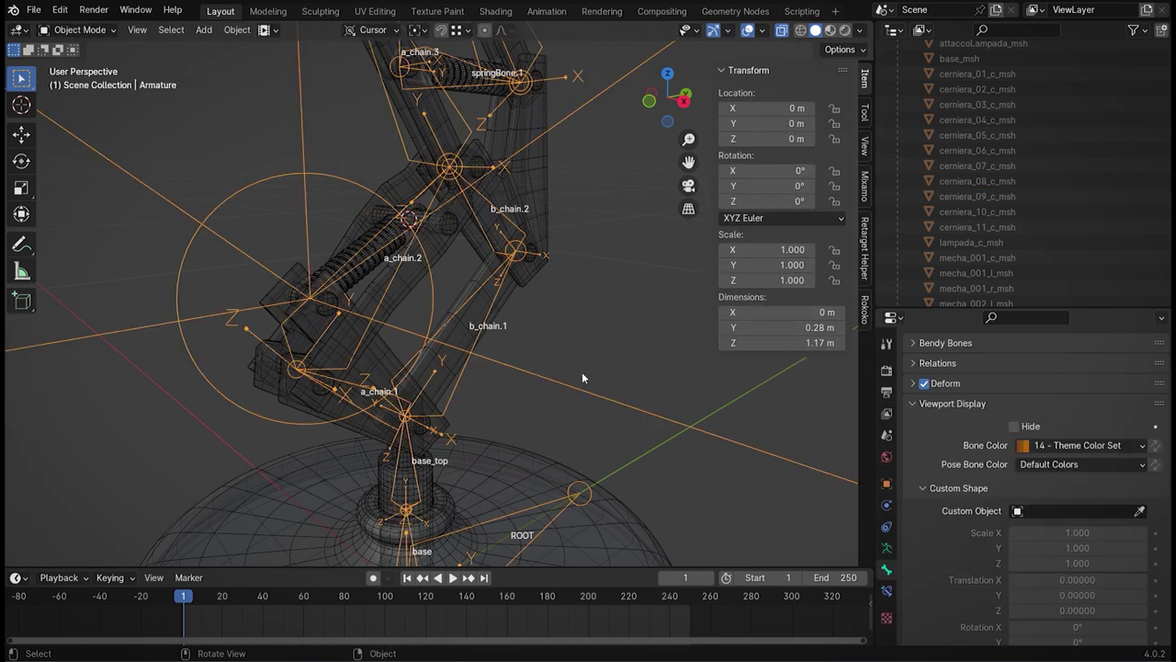
key("Tab")
scroll(540, 338, "down", 5)
key("shift+a")
- Snap the new bone to the 3D cursor on the short spring
right_click(454, 200)
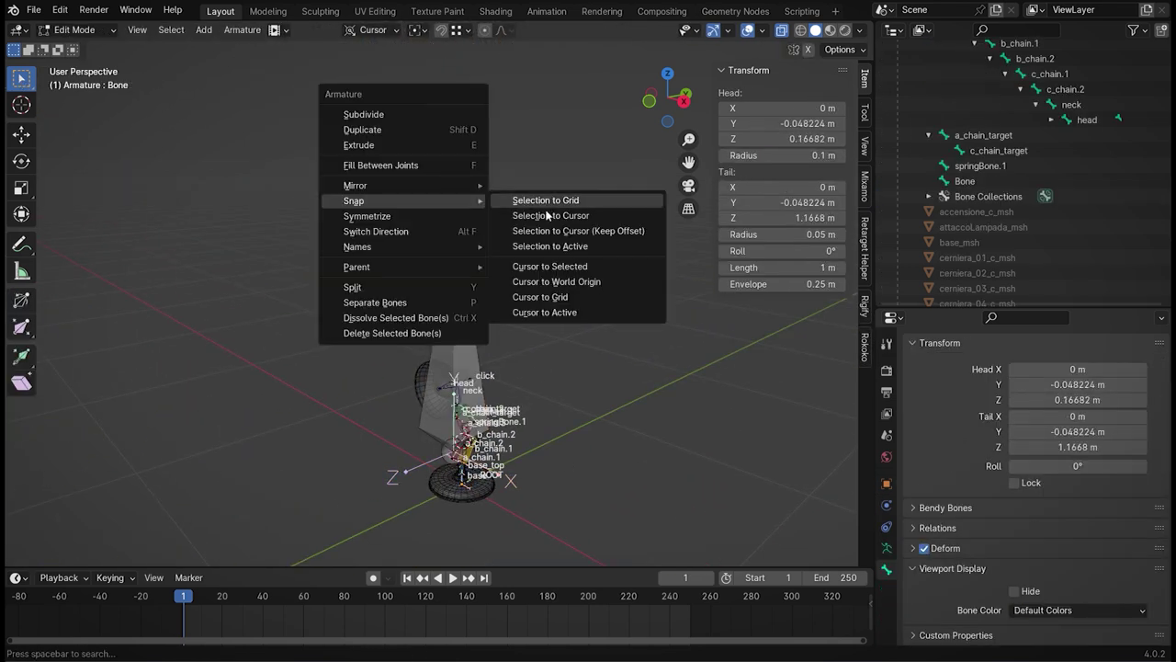
left_click(551, 212)
scroll(528, 406, "up", 4)
scroll(528, 406, "up", 3)
scroll(528, 406, "up", 2)
mouse_move(480, 257)
middle_mouse_down()
mouse_move(617, 444)
mouse_move(555, 432)
middle_mouse_up()
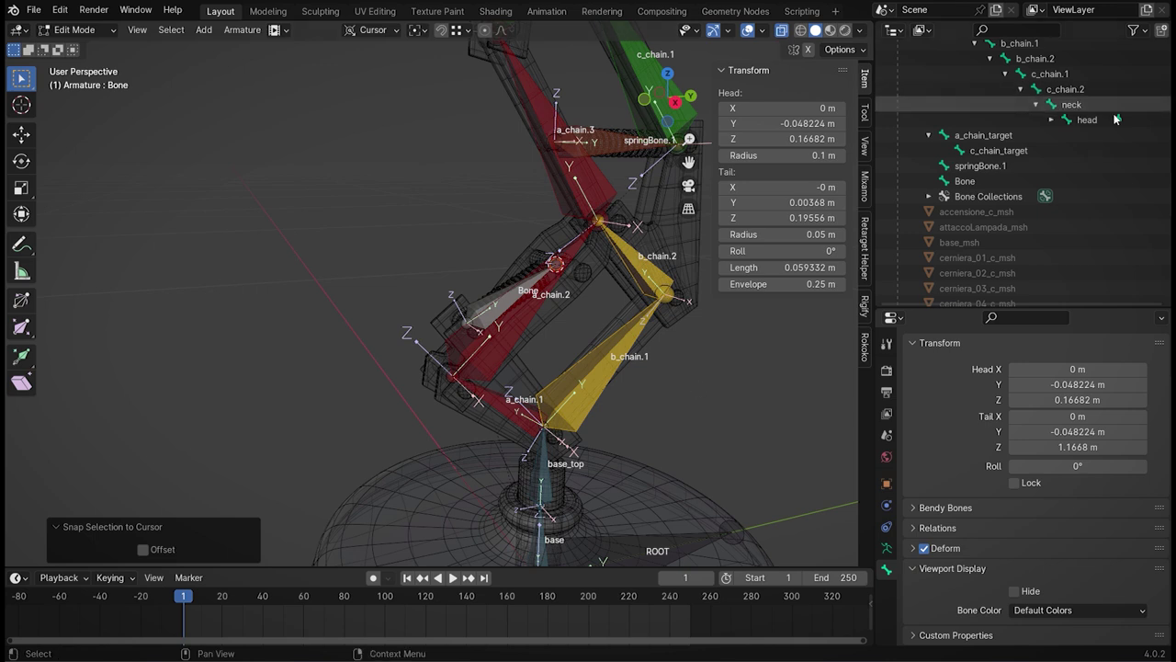
- Rename the new bone to springBone.2 in the Outliner
left_click(981, 165)
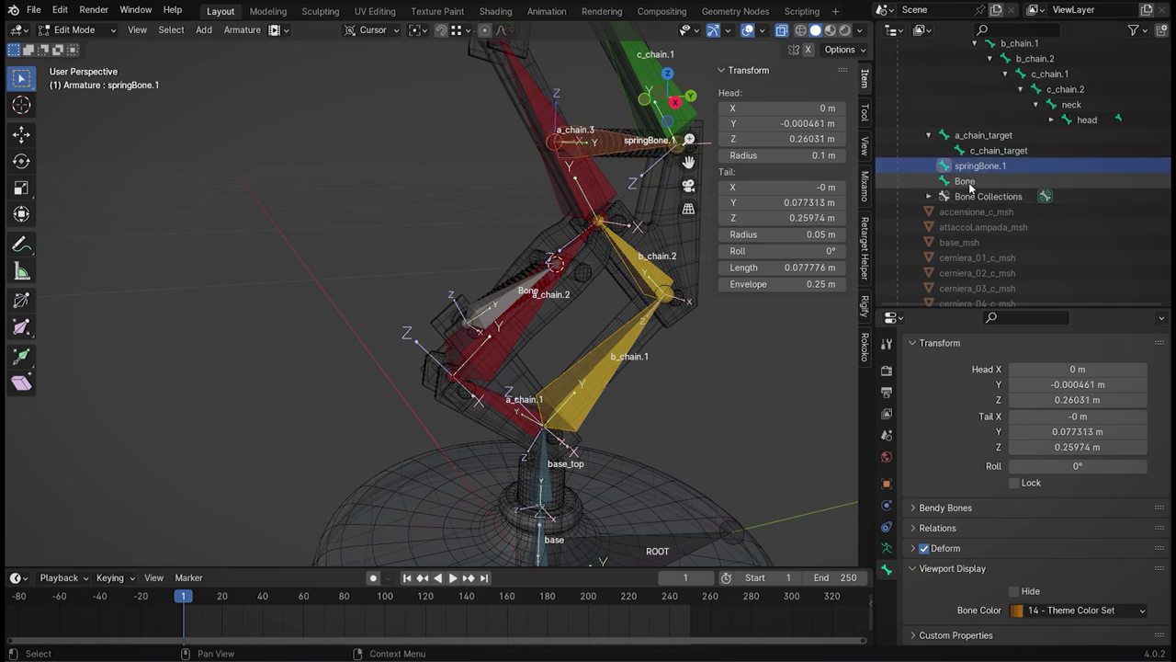
double_click(965, 181)
scroll(965, 181, "down", 1)
type("sp")
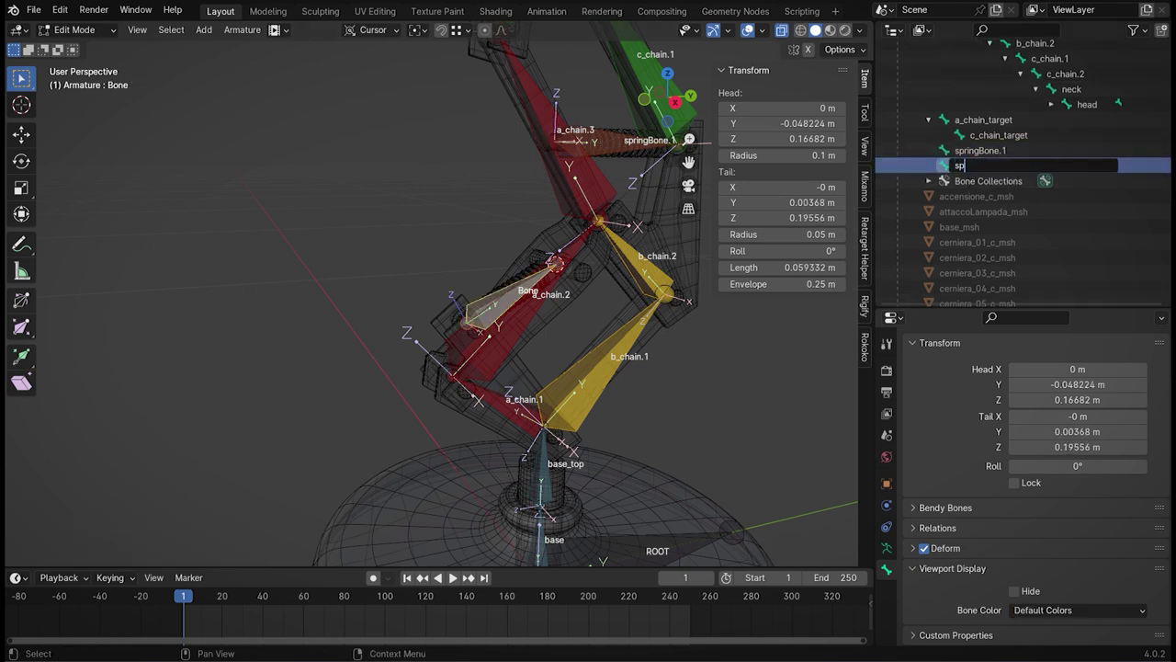
type("ringBone.2")
key("Return")
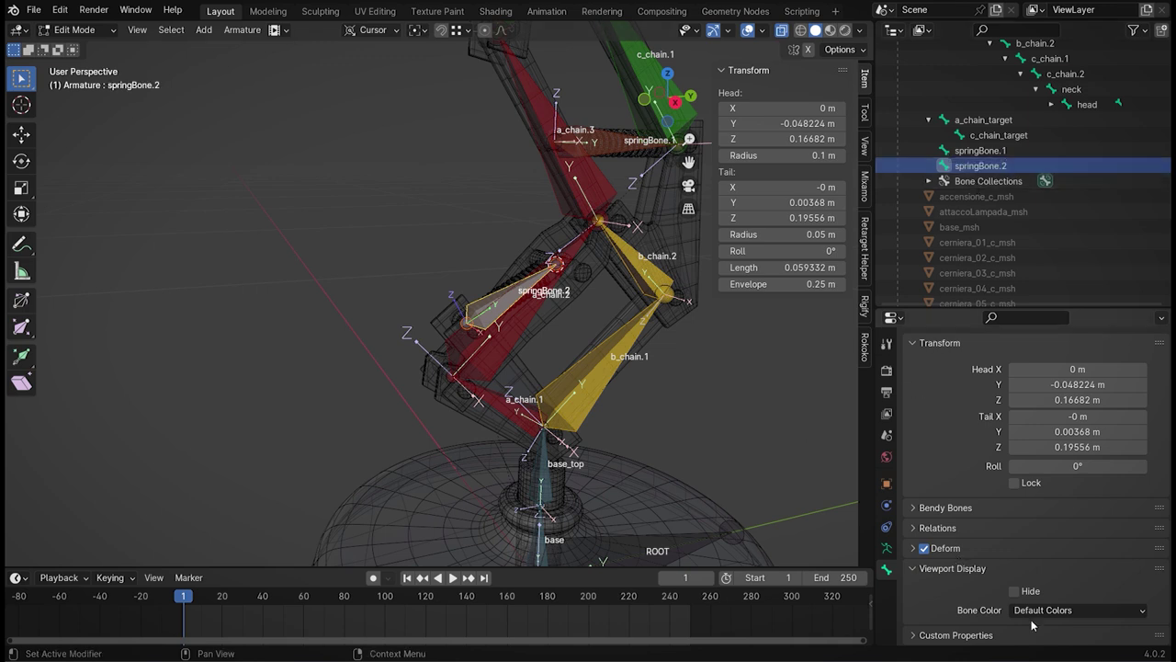
- Try orange 14 and green 15 on springBone.2, then settle on purple 11 theme colour
left_click(1055, 610)
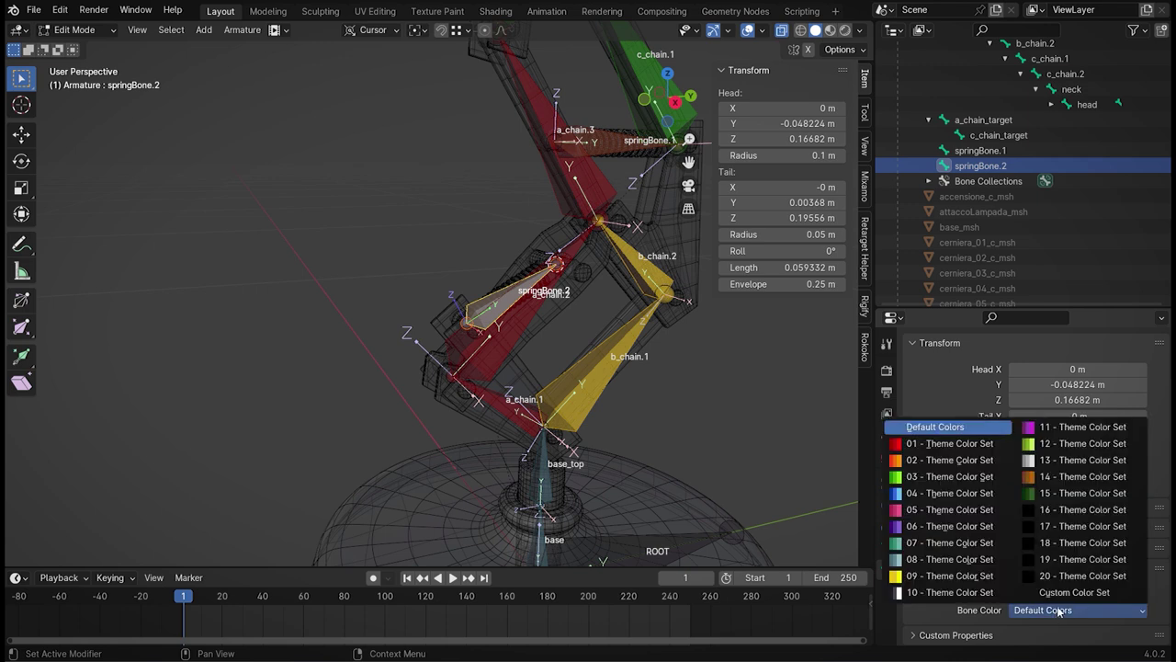
left_click(1074, 476)
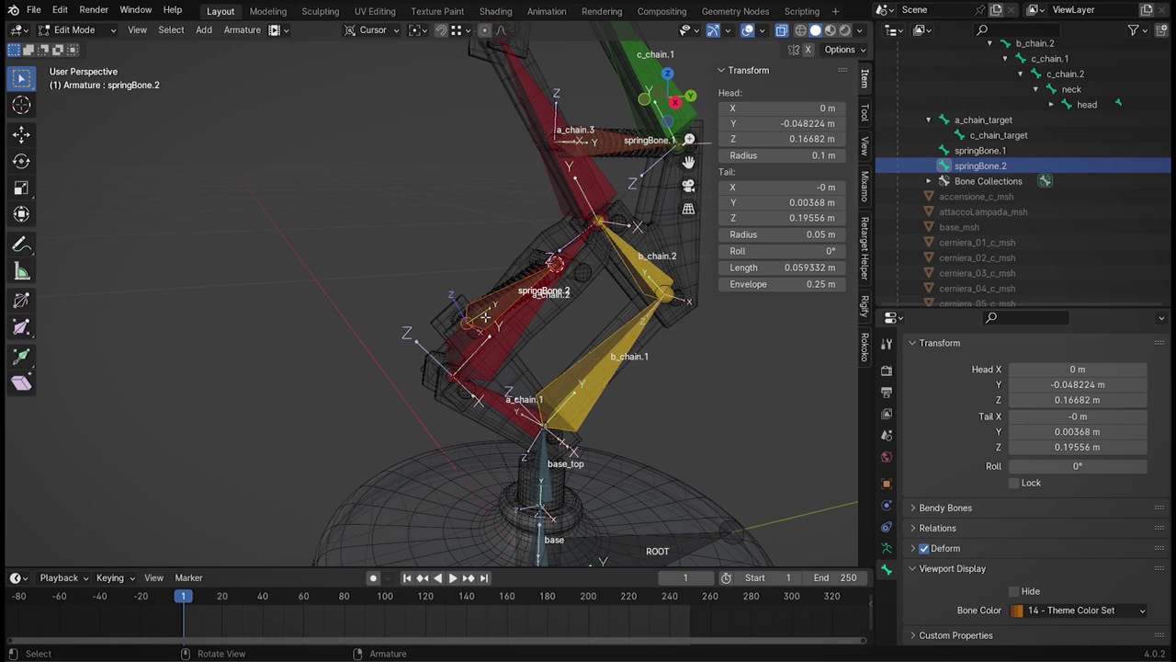
left_click(1062, 612)
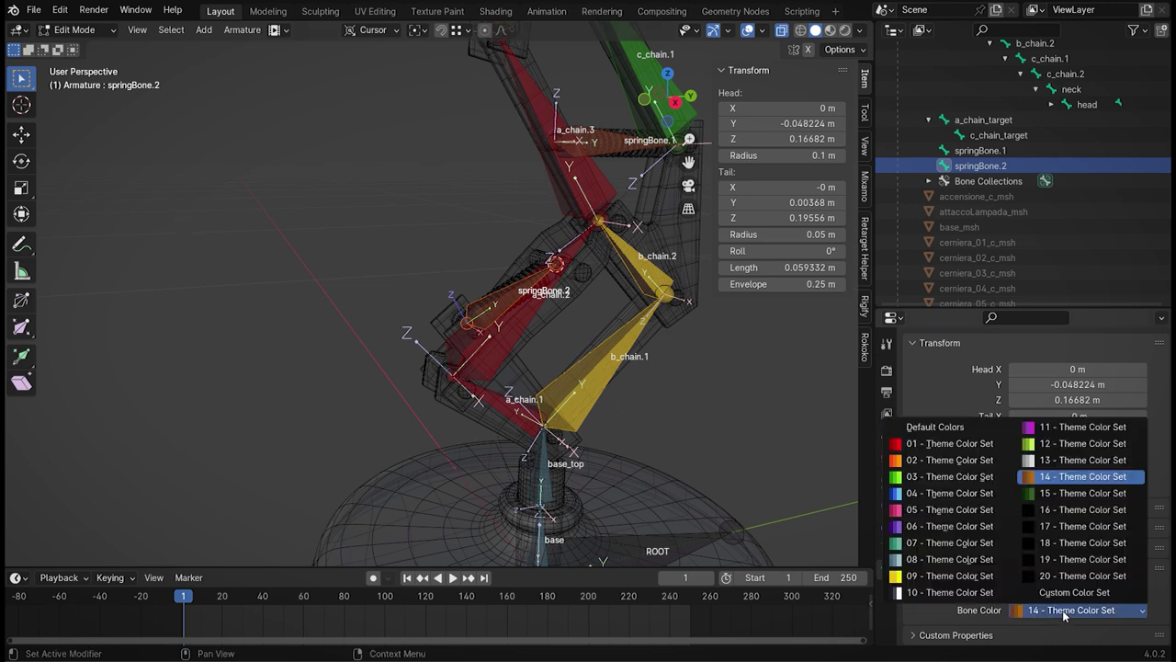
left_click(1058, 493)
left_click(703, 426)
mouse_move(703, 426)
middle_mouse_down()
mouse_move(626, 409)
mouse_move(643, 414)
middle_mouse_up()
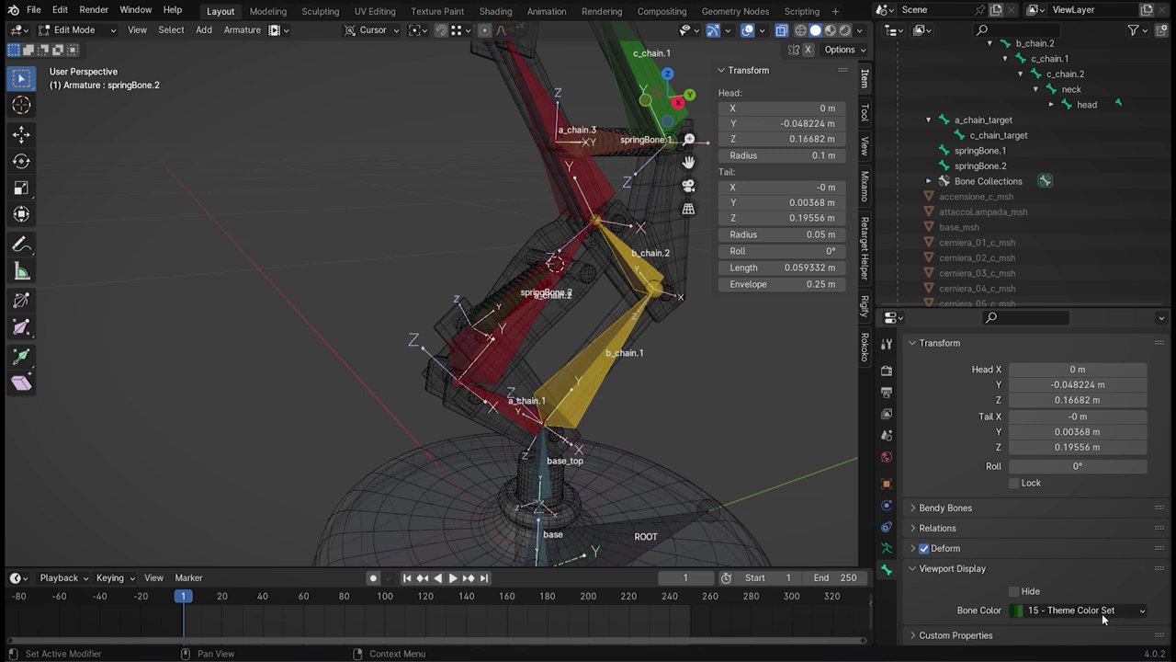
left_click(1103, 610)
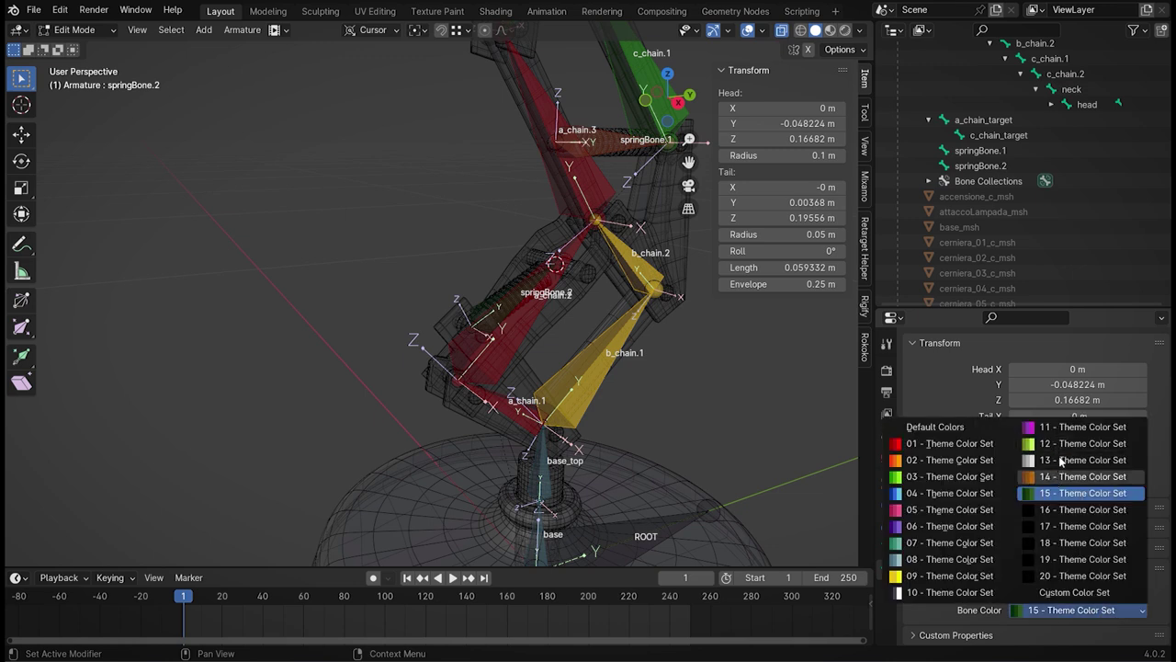
left_click(1066, 428)
mouse_move(701, 425)
middle_mouse_down()
mouse_move(631, 416)
mouse_move(646, 420)
middle_mouse_up()
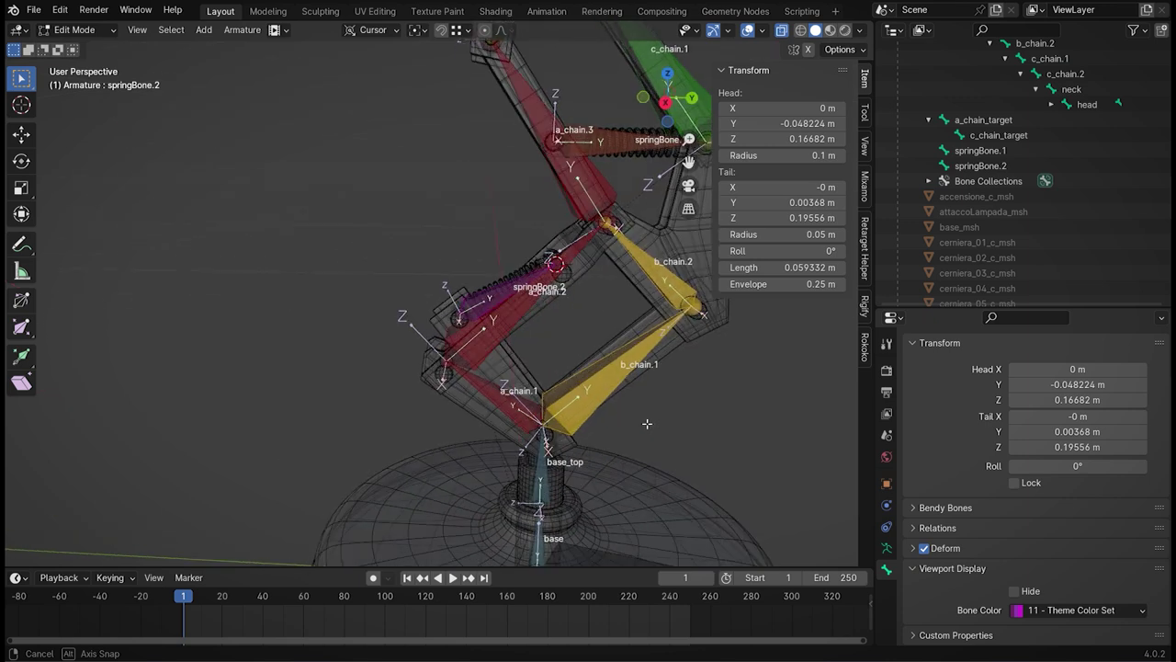
- Give springBone.1 the same purple 11 theme bone colour
left_click(610, 142)
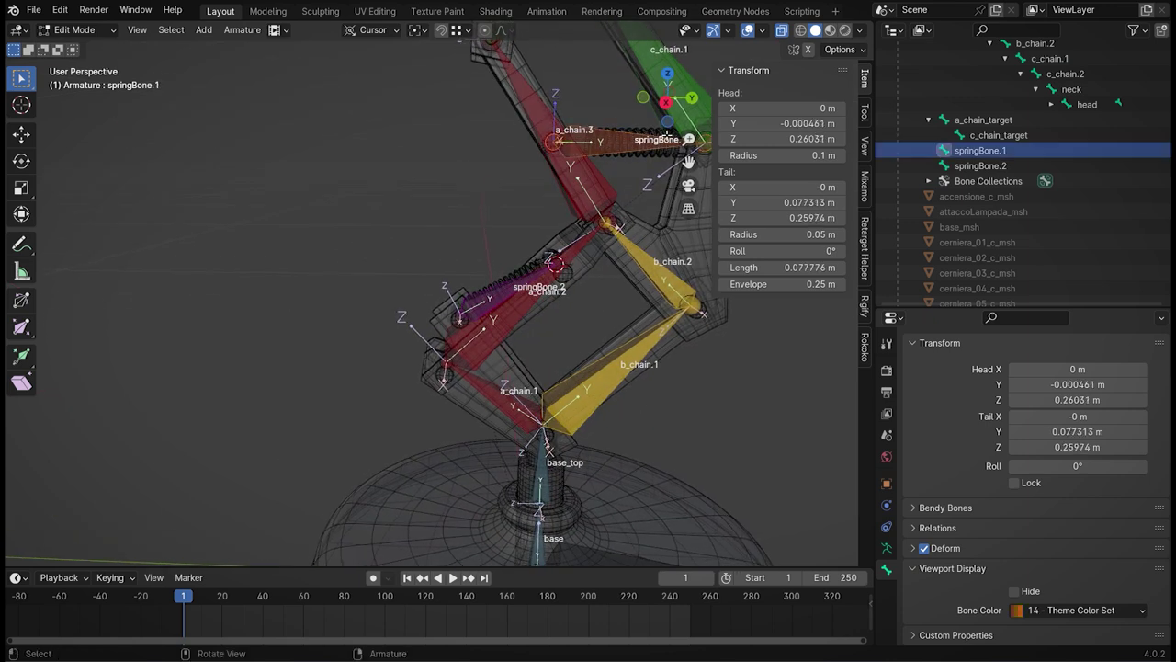
left_click(1020, 612)
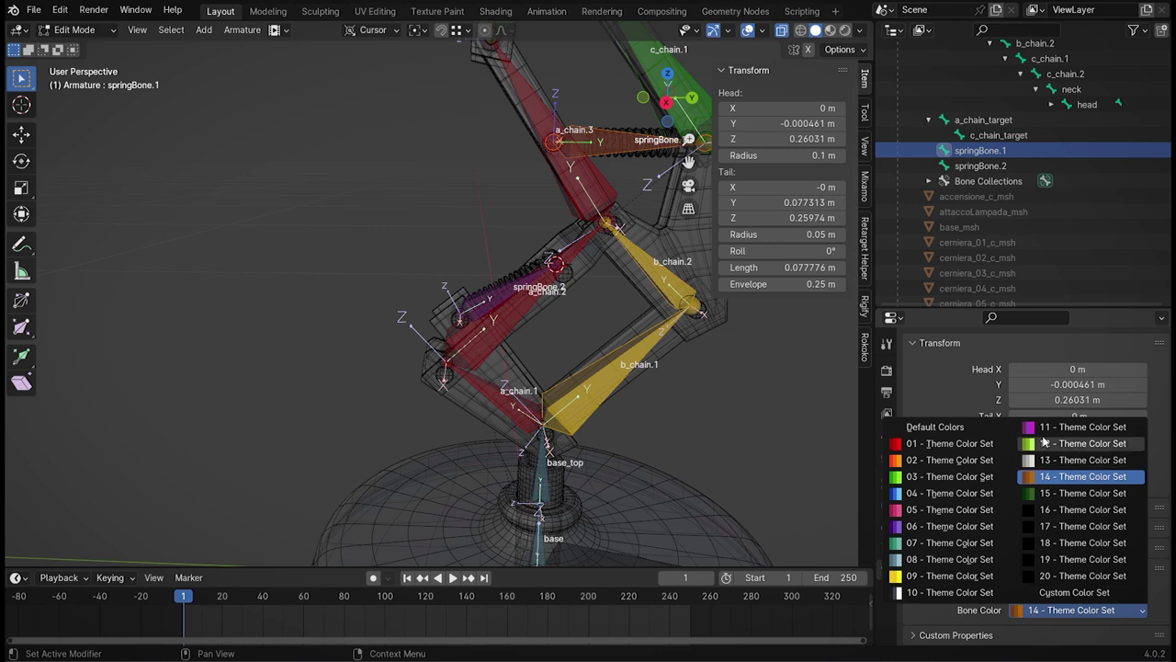
left_click(1075, 426)
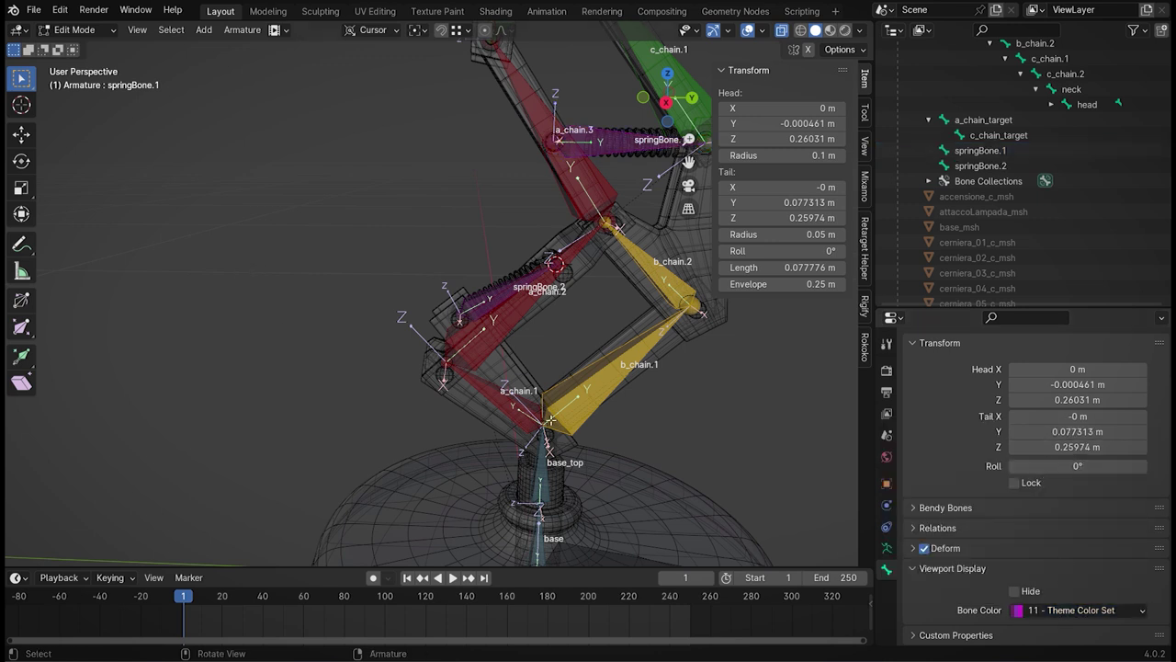
- Reselect springBone.2, return to Edit Mode and start extruding a new bone from its tip
left_click(481, 311)
scroll(482, 310, "up", 3)
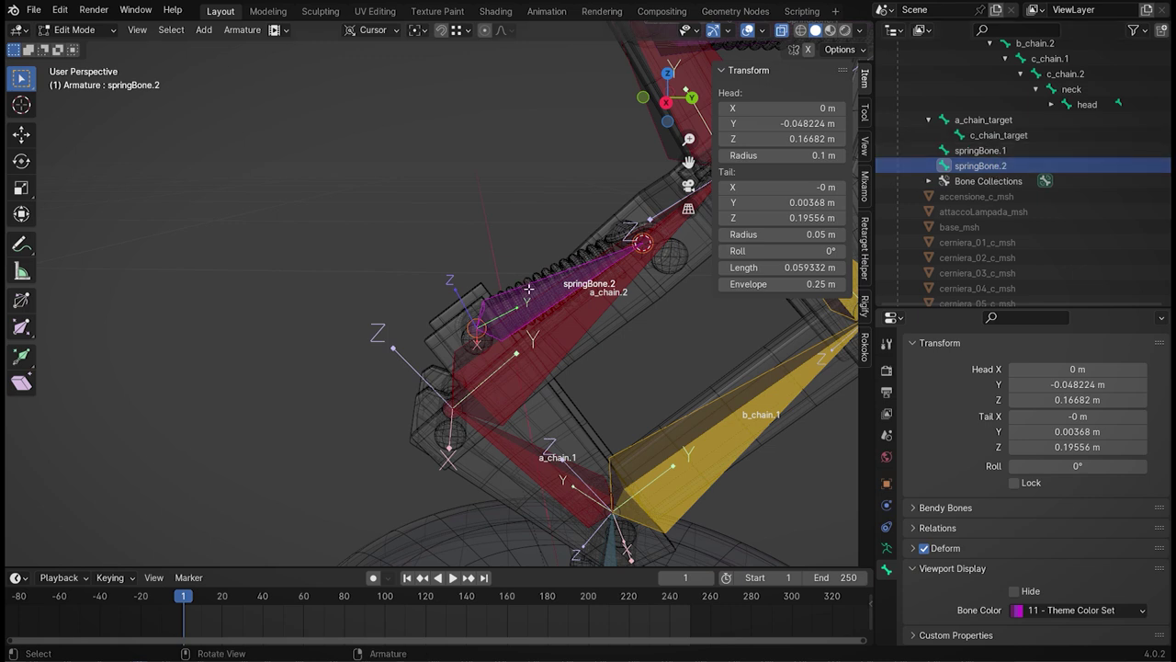
scroll(577, 294, "down", 2)
scroll(501, 299, "down", 1)
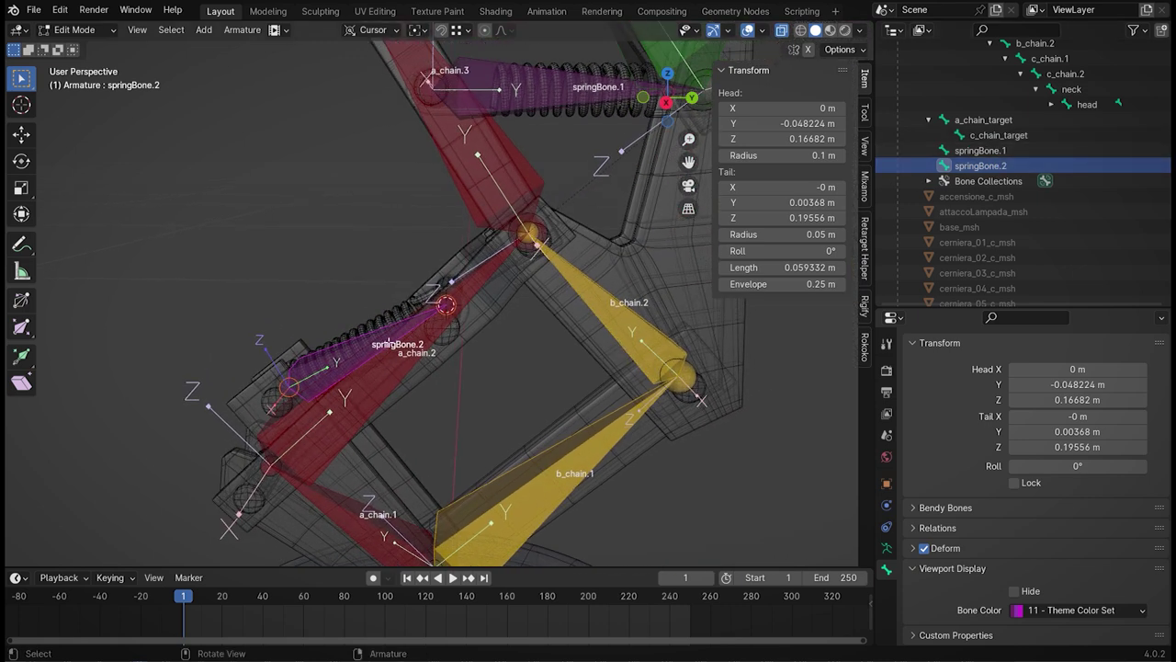
scroll(424, 305, "down", 2)
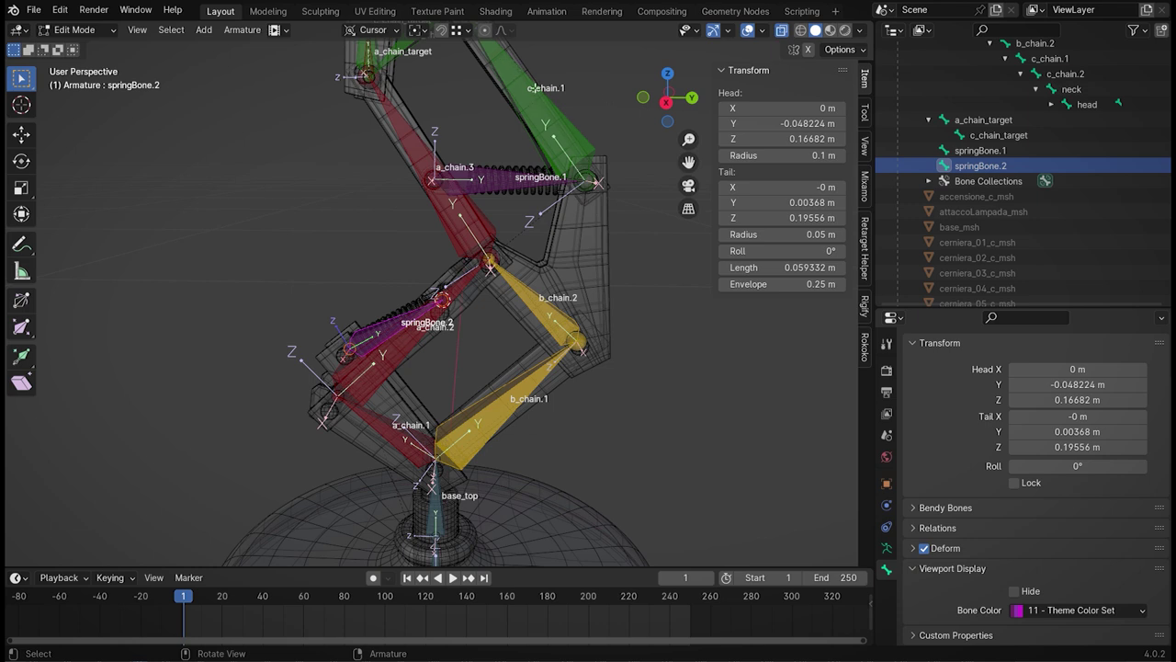
middle_click_drag(452, 333, 463, 364)
scroll(462, 360, "up", 3)
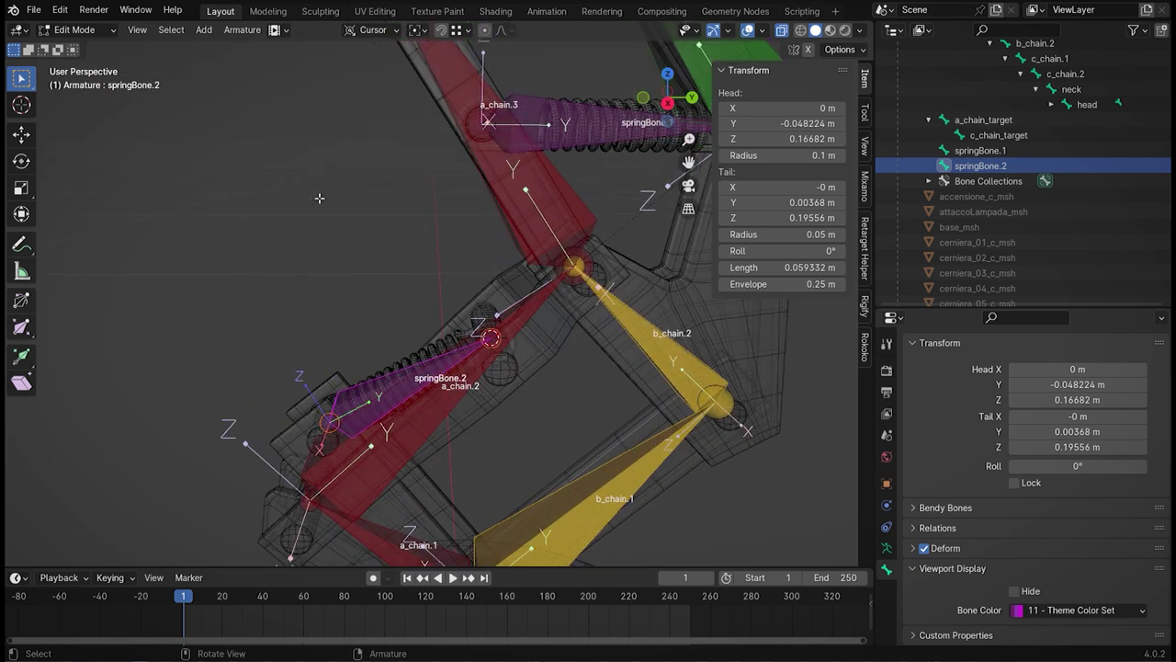
key("ctrl+Tab")
left_click(99, 25)
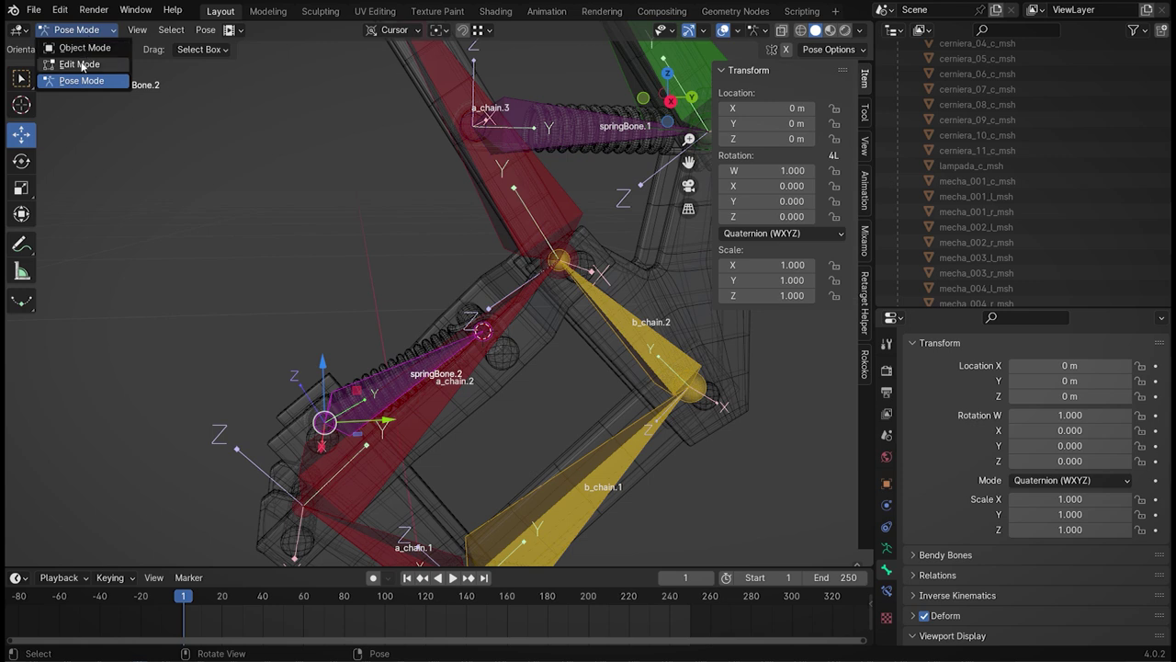
left_click(86, 63)
key("alt+a")
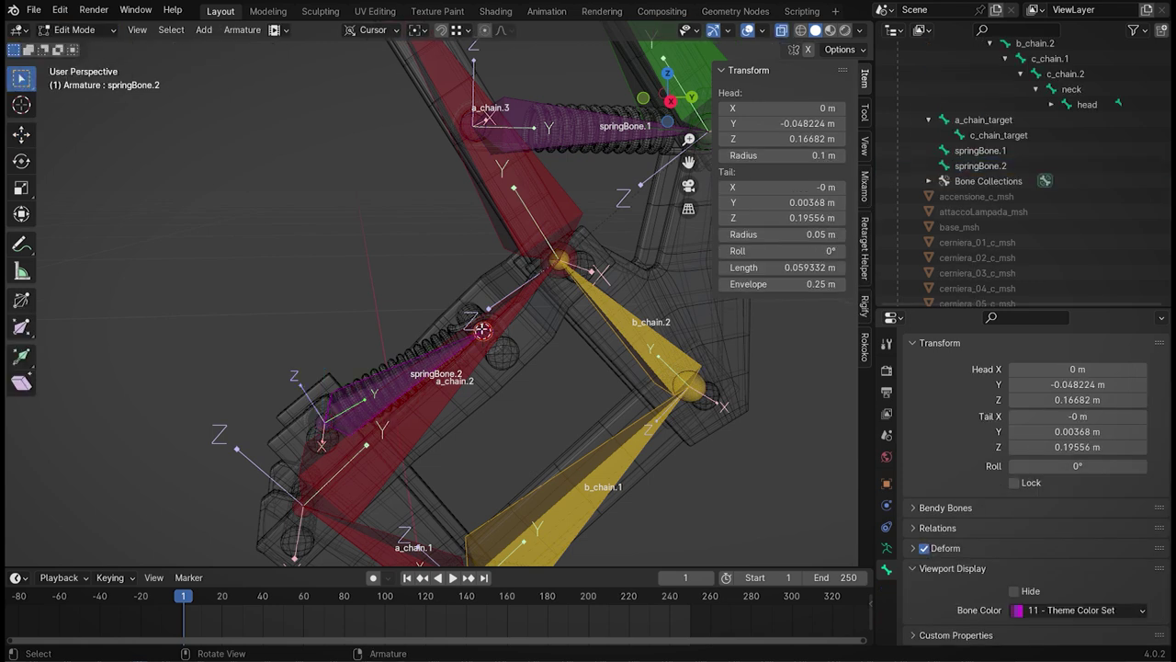
key("e")
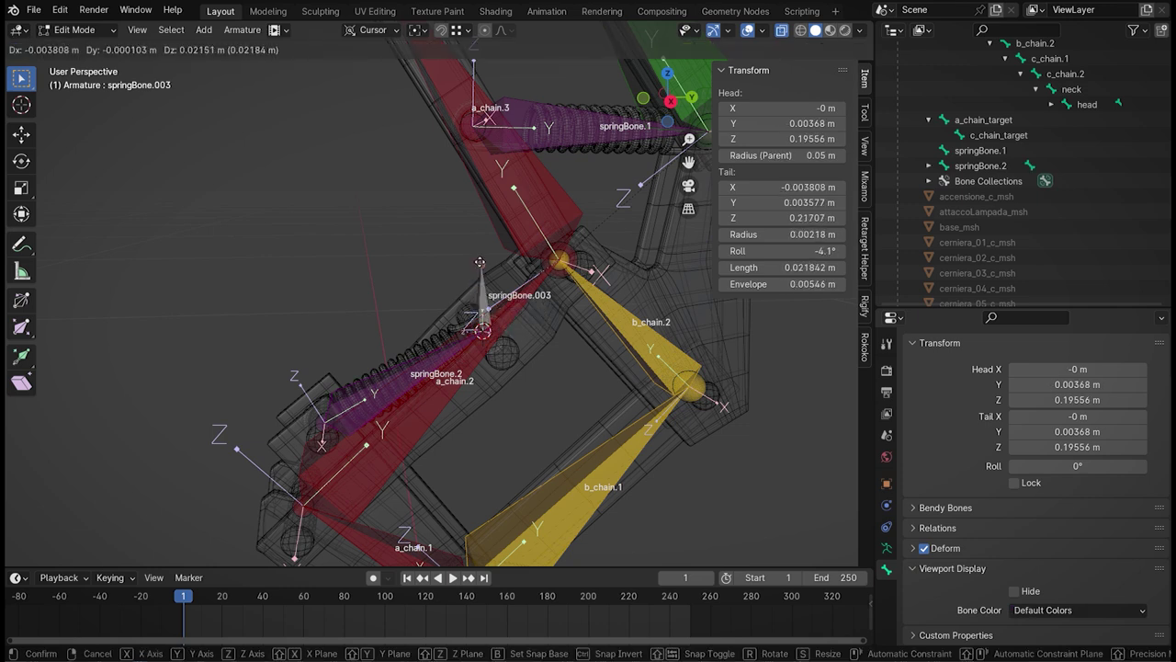
- Extrude a short vertical bone from springBone.2's tip and rename it springBoneTarget
key("z")
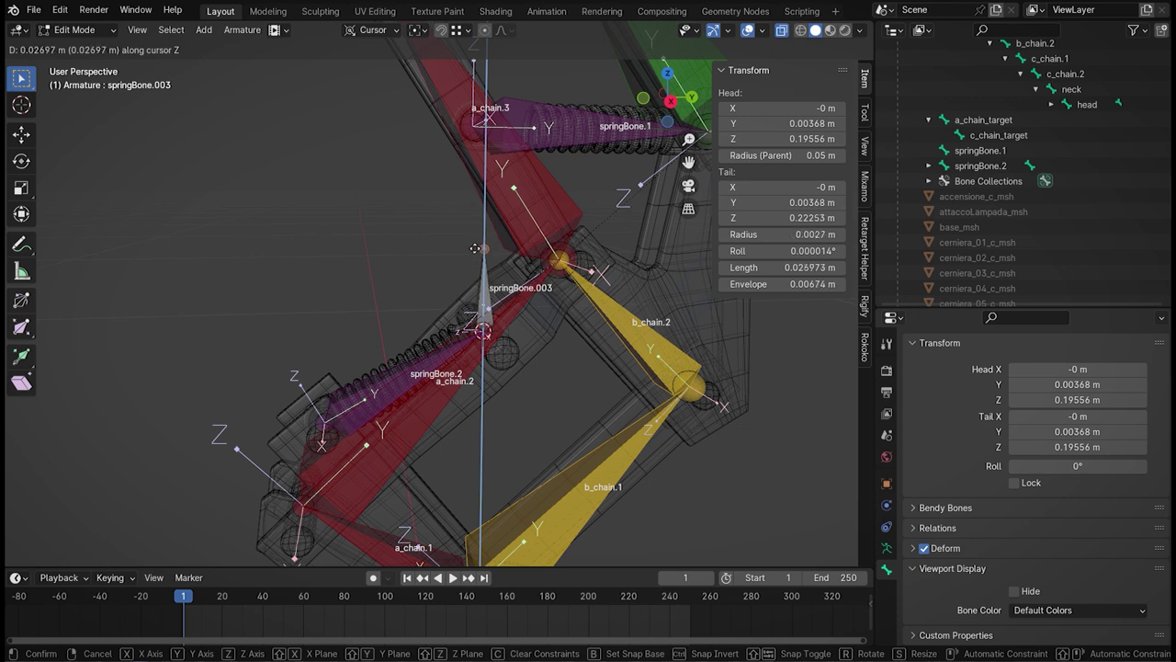
left_click(473, 257)
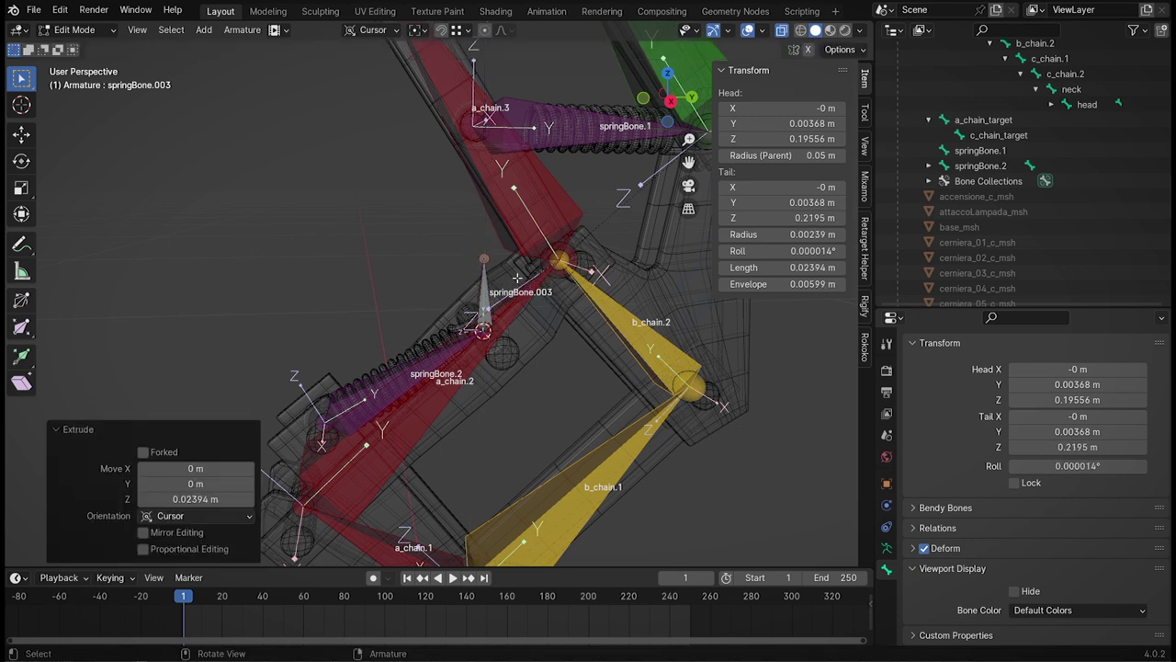
left_click(929, 166)
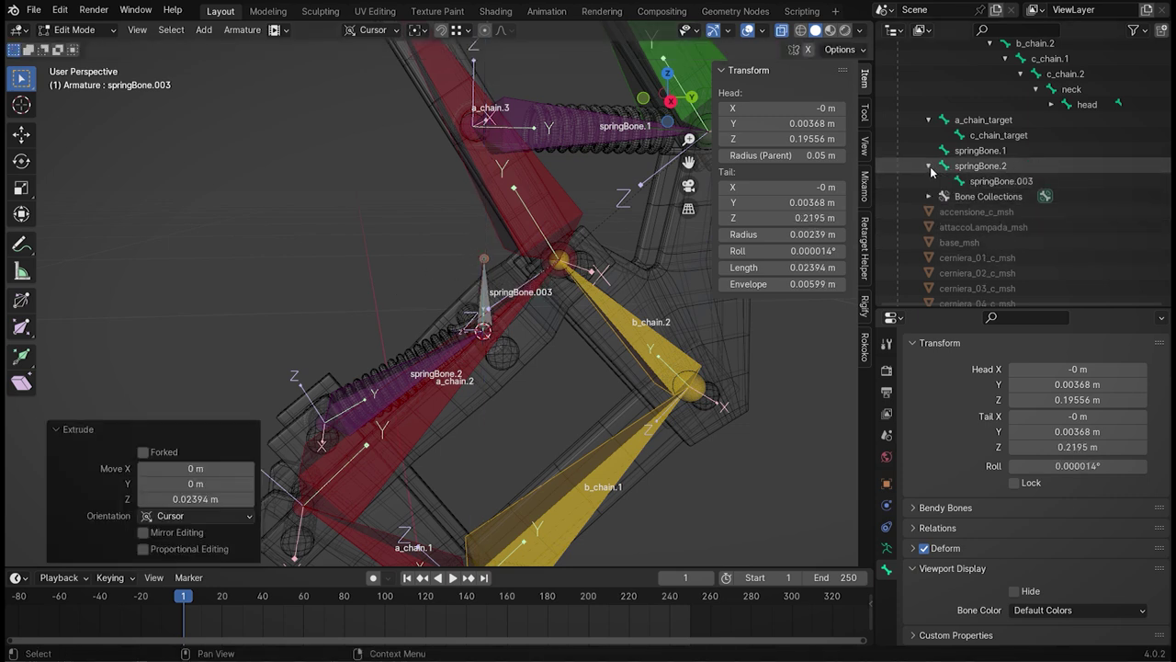
double_click(997, 181)
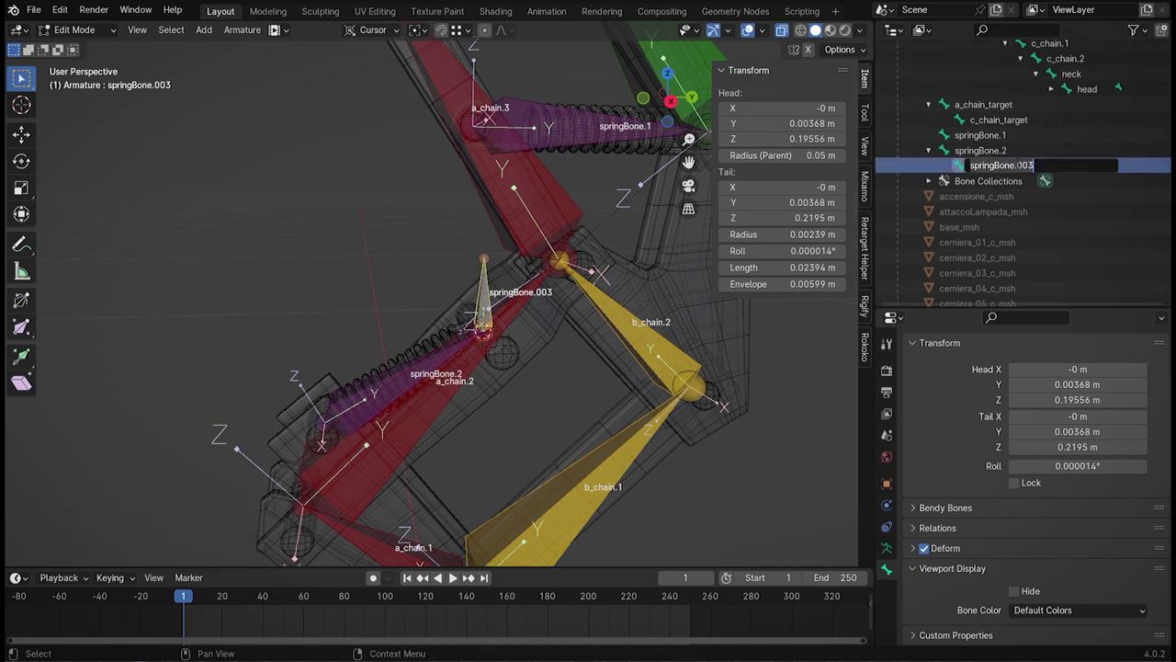
key("ctrl+Left")
key("BackSpace")
key("BackSpace")
key("BackSpace")
type("Ta")
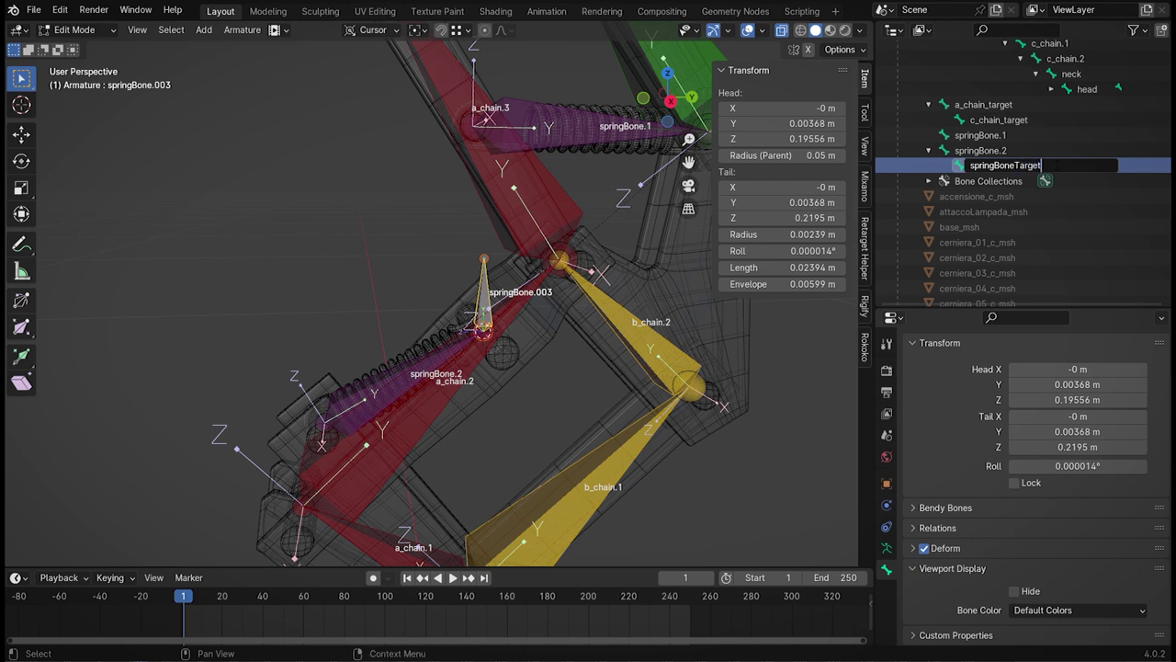
key("Return")
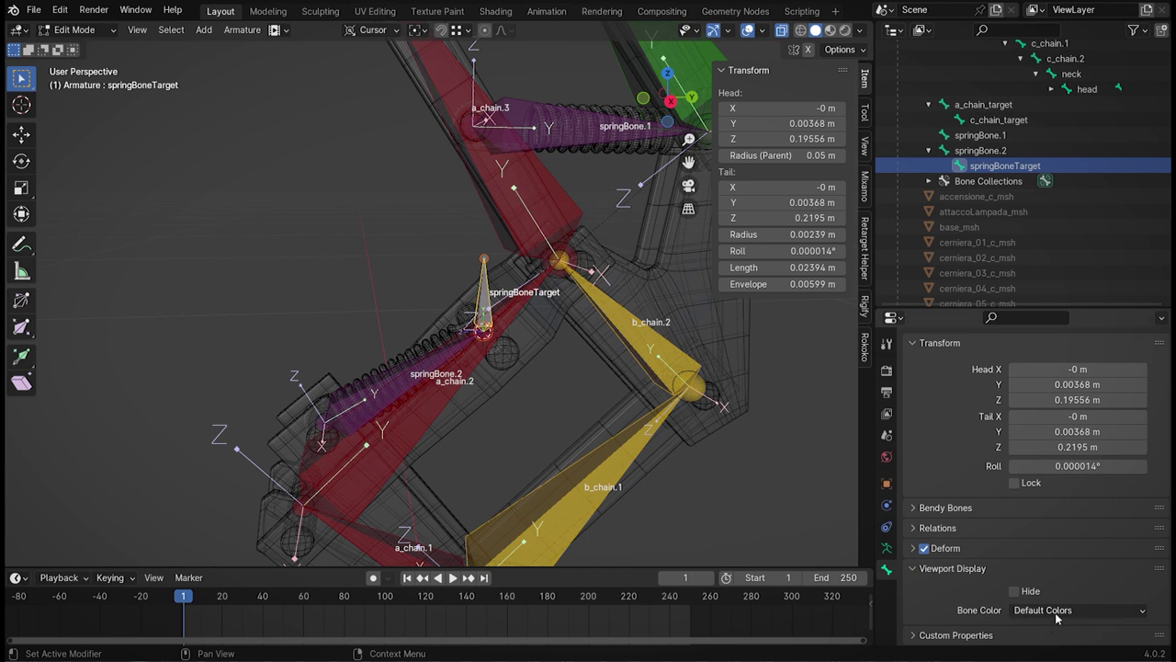
- Colour springBoneTarget with the purple 11 theme set and set its roll to 0
left_click(1057, 610)
left_click(1056, 437)
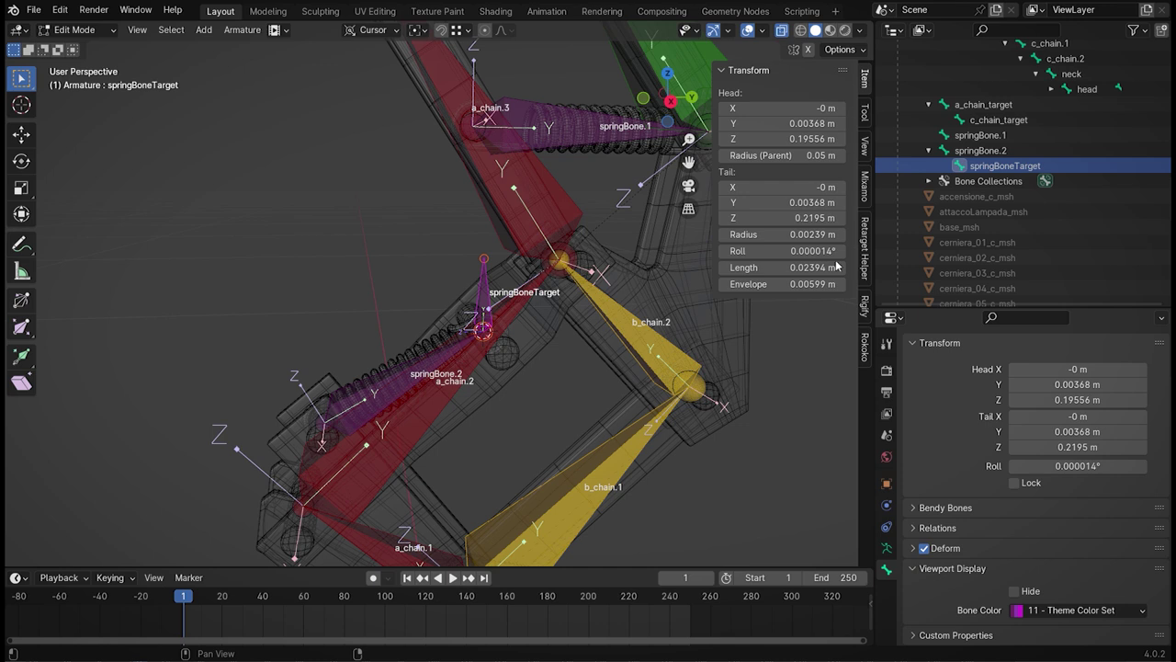
left_click(789, 251)
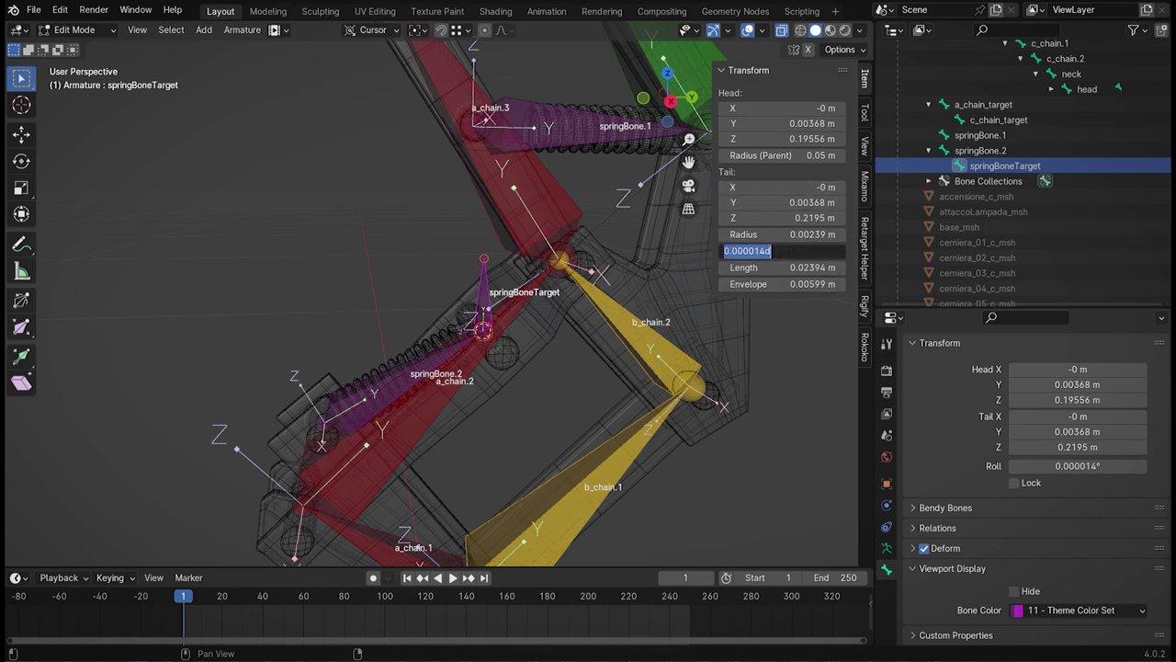
type("0")
key("Return")
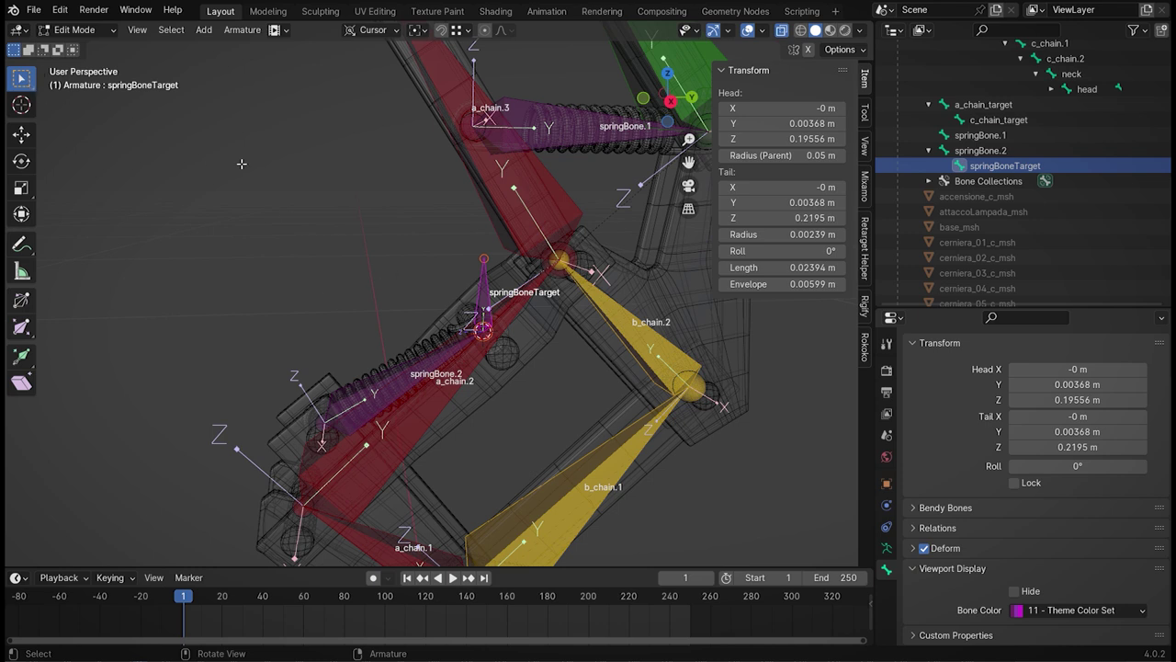
- Reframe the view on the whole lamp rig and select springBone.1
left_click(276, 250)
middle_click_drag(437, 436, 542, 432)
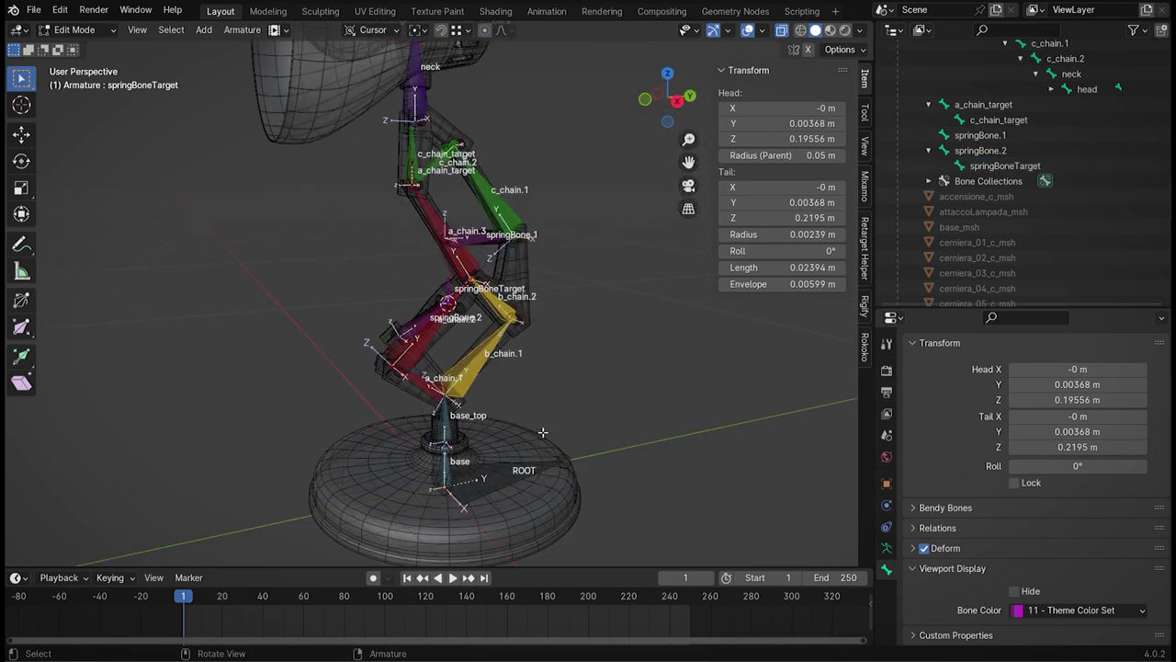
scroll(496, 285, "up", 3)
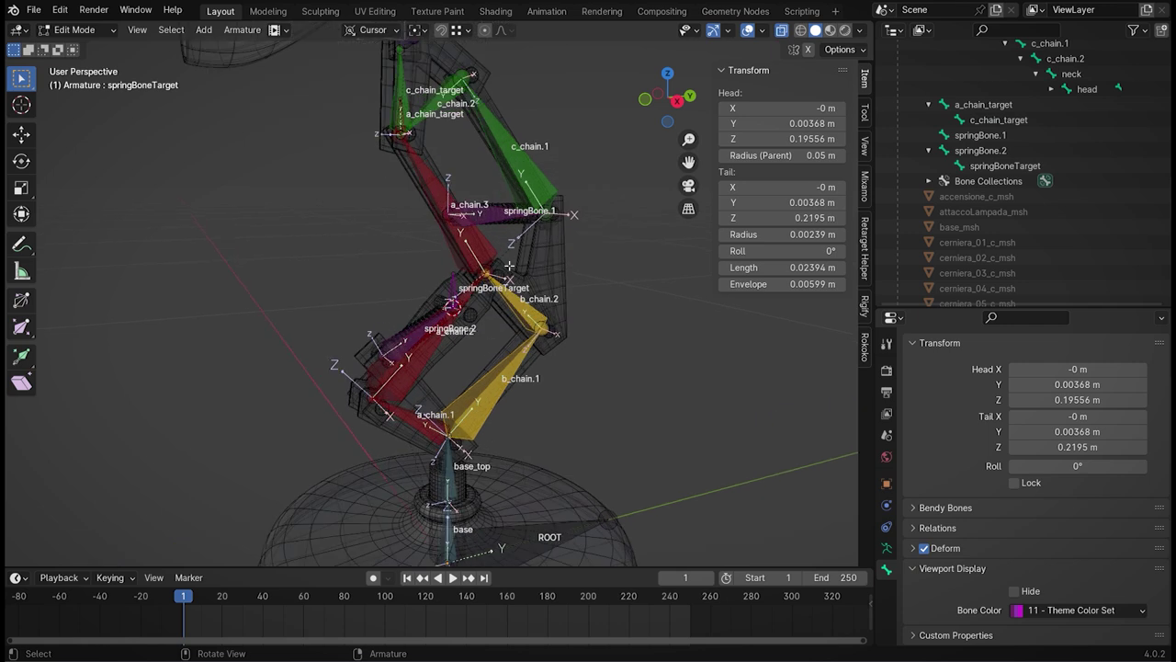
middle_click_drag(496, 285, 459, 368)
scroll(459, 368, "up", 3)
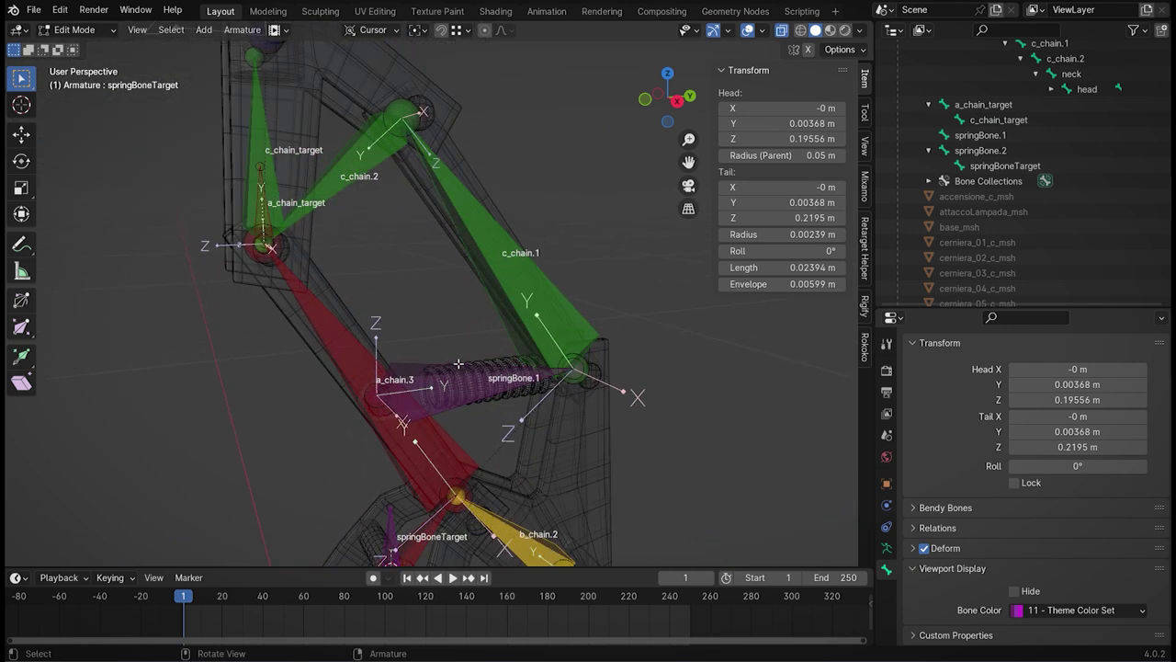
left_click(464, 389)
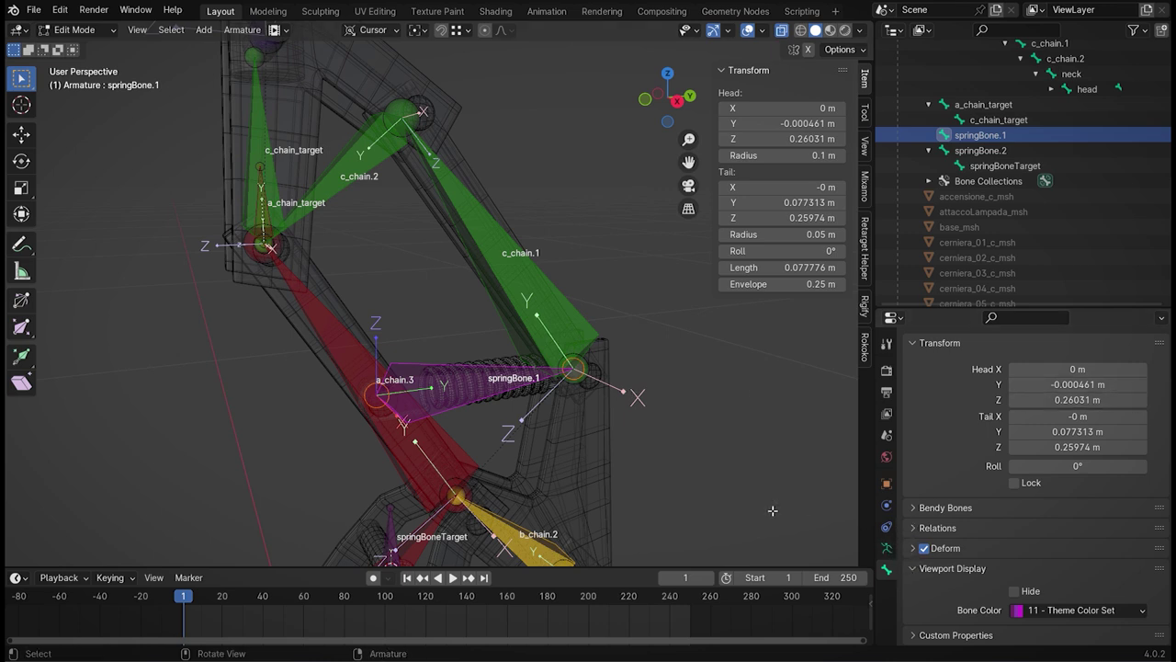
left_click(70, 33)
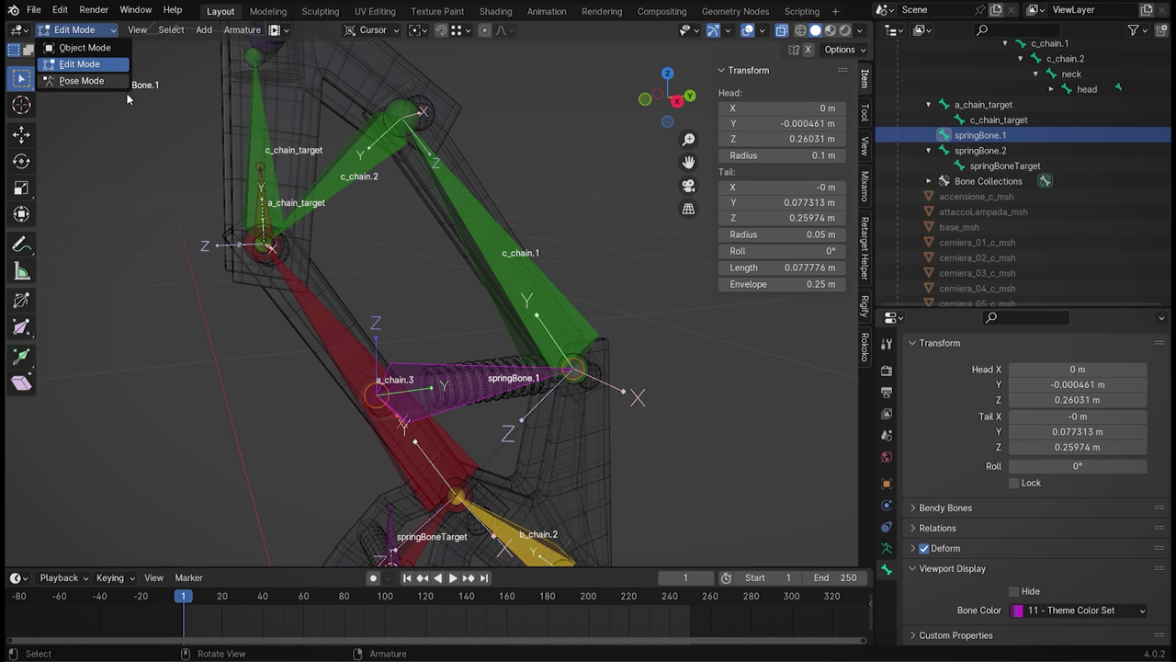
- In Pose Mode, add a Stretch To constraint on springBone.1 targeting Armature bone c_chain.1
left_click(74, 80)
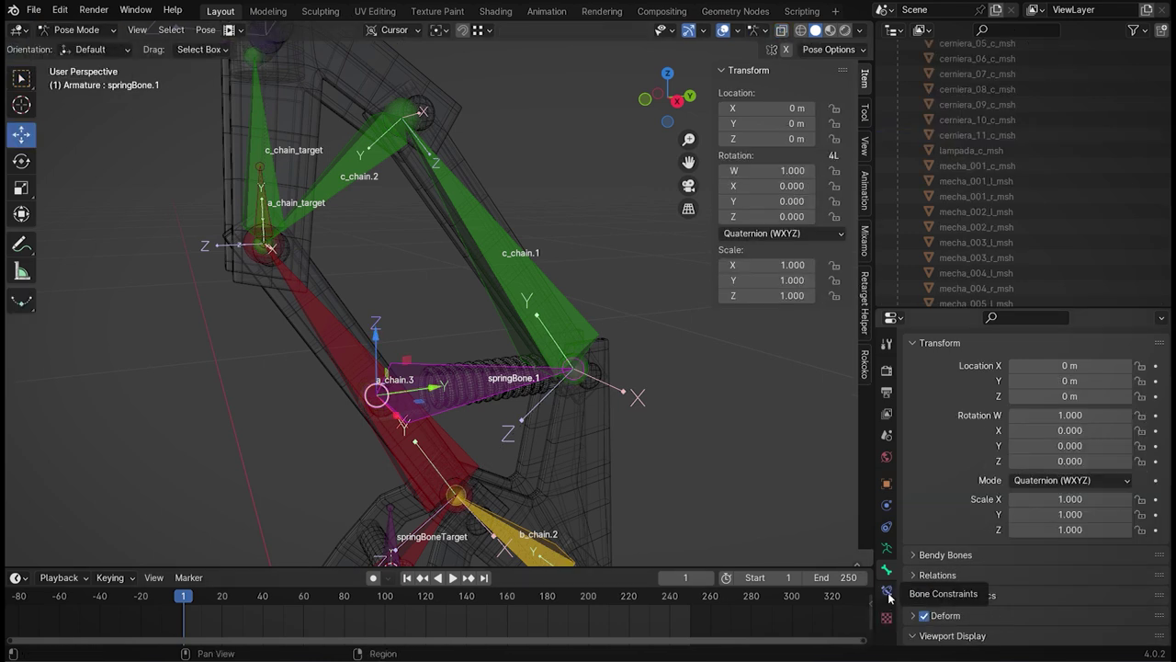
left_click(889, 593)
left_click(956, 367)
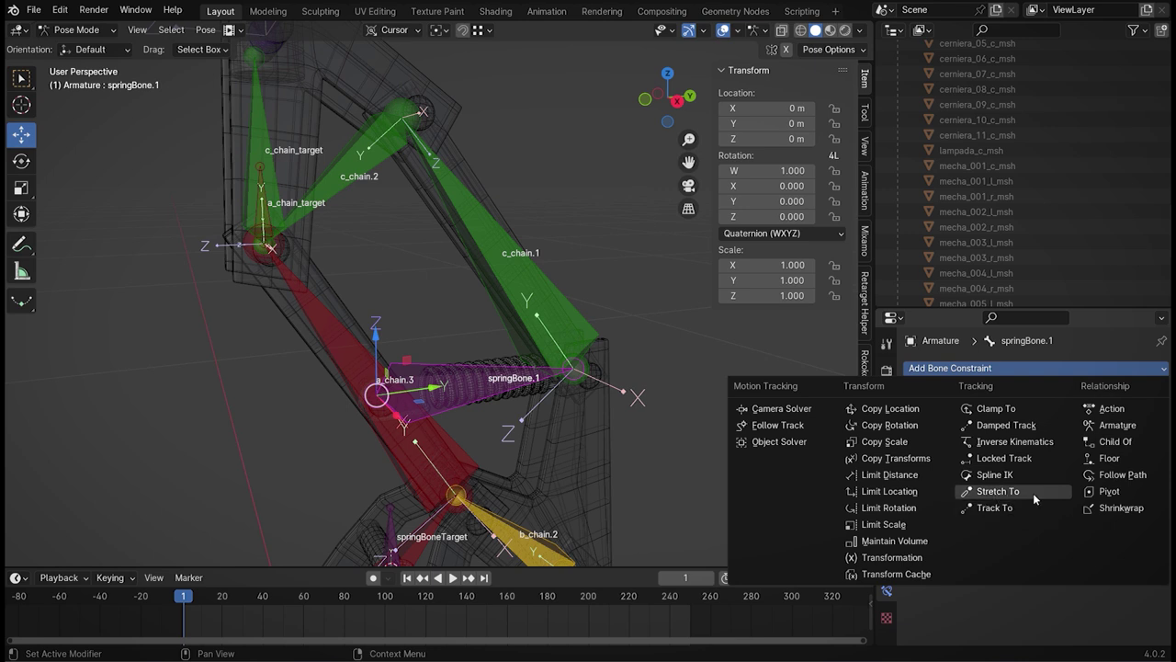
left_click(1000, 493)
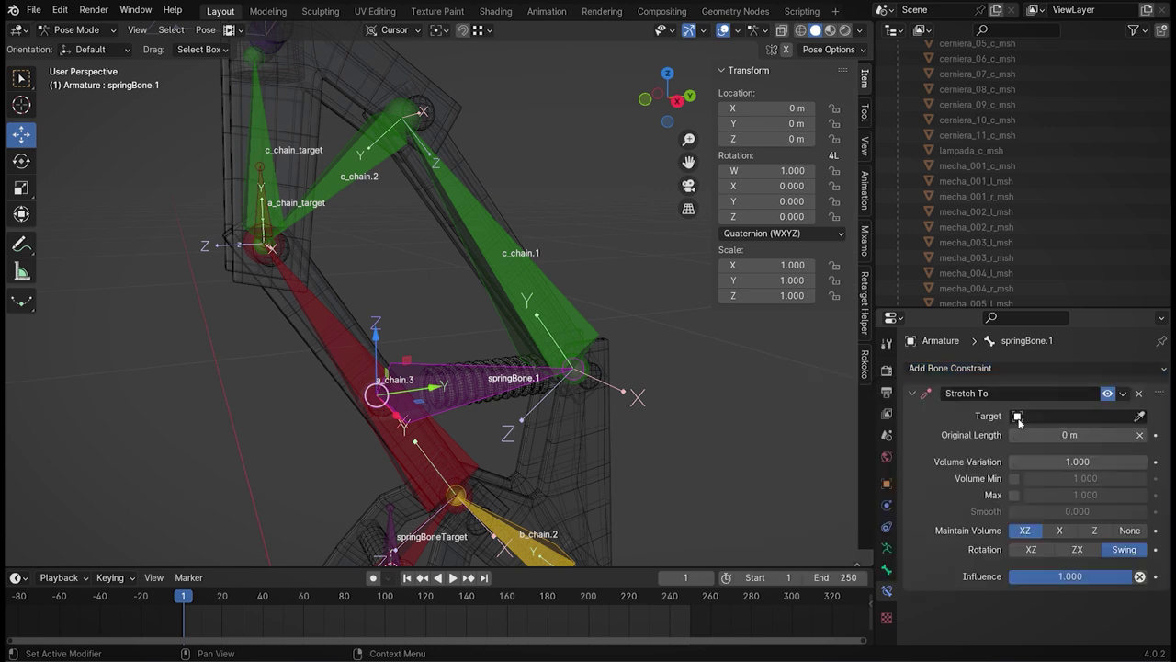
left_click(1031, 418)
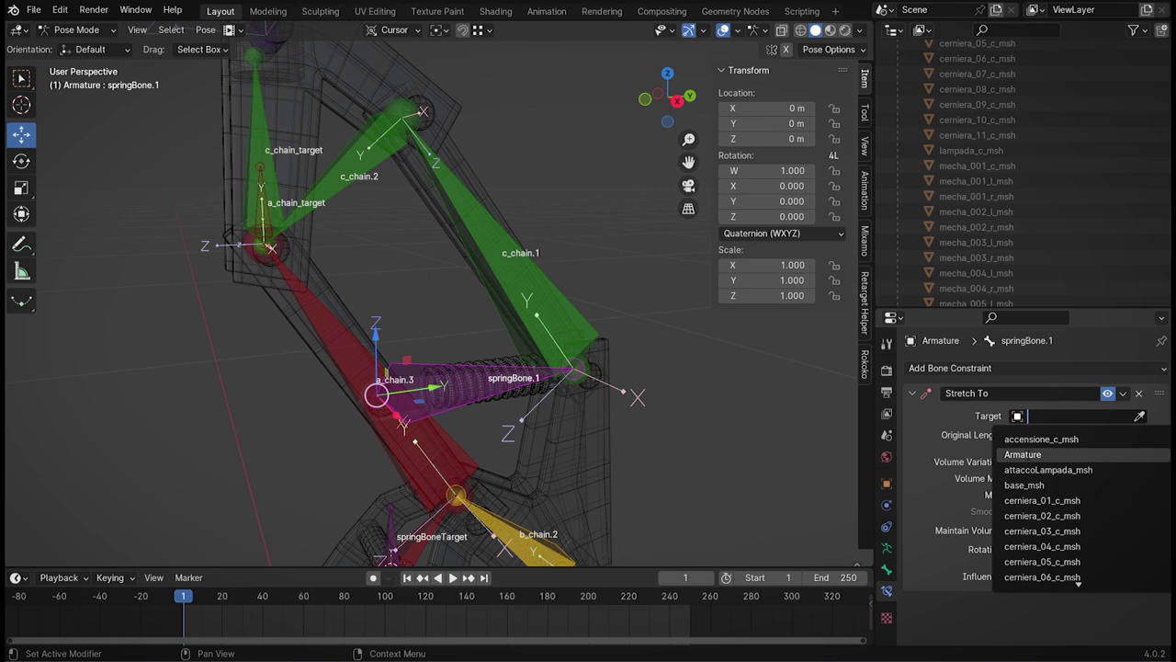
left_click(1022, 454)
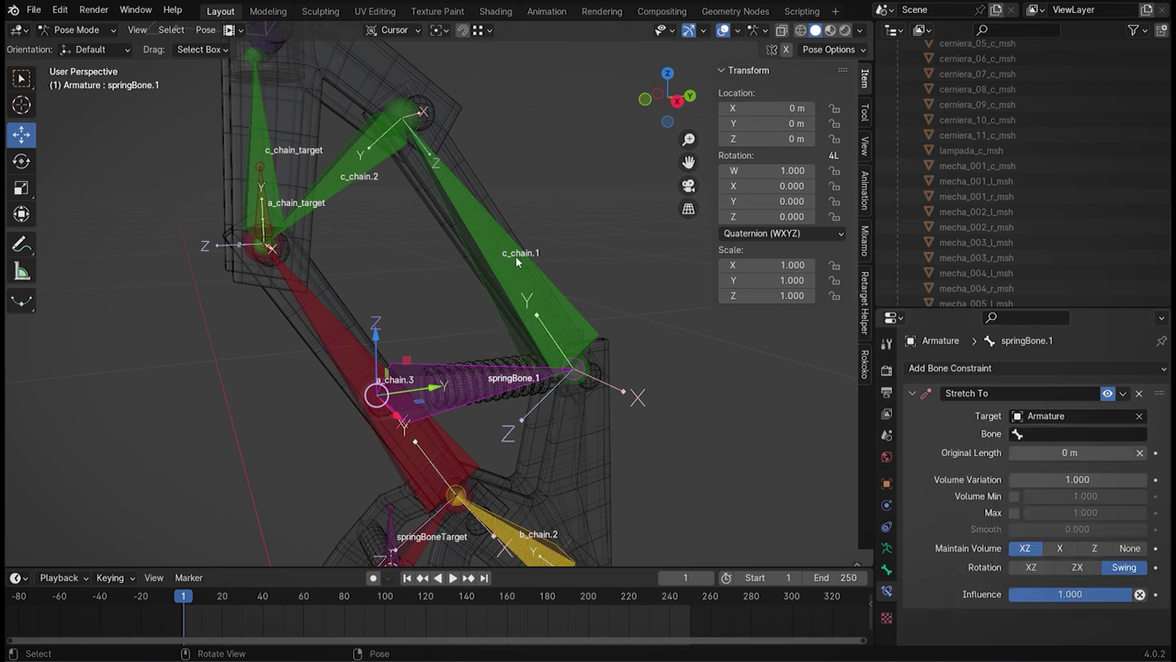
left_click(1030, 434)
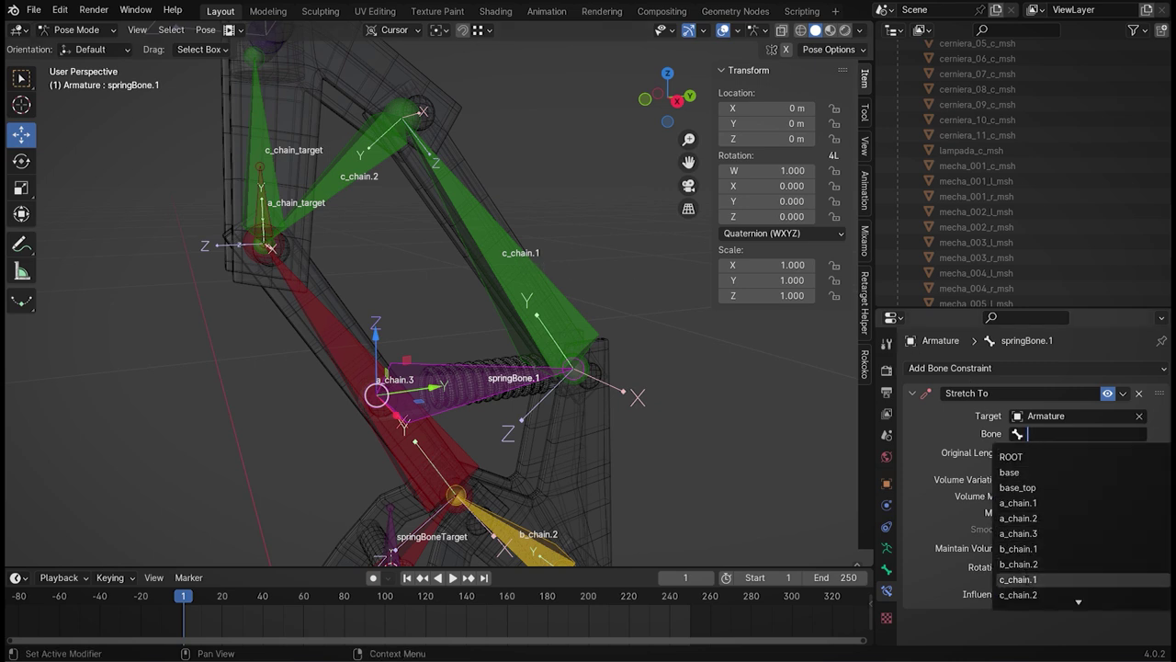
left_click(1027, 580)
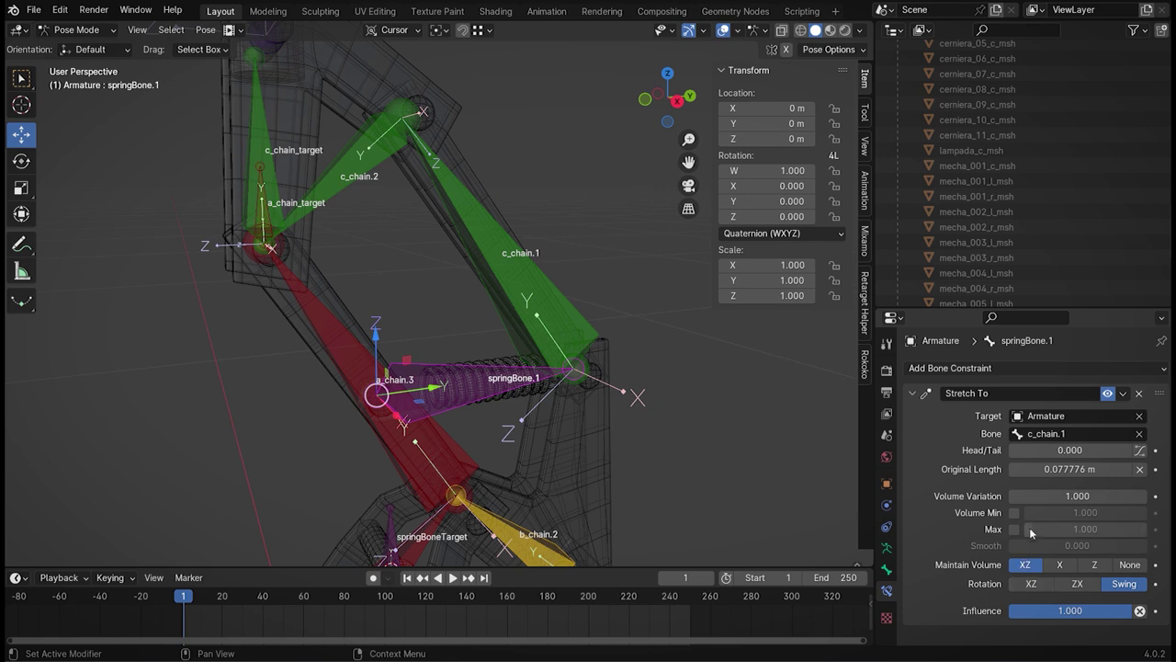
- Bring the lamp base into view and select springBone.2 in the Outliner
scroll(640, 431, "down", 3)
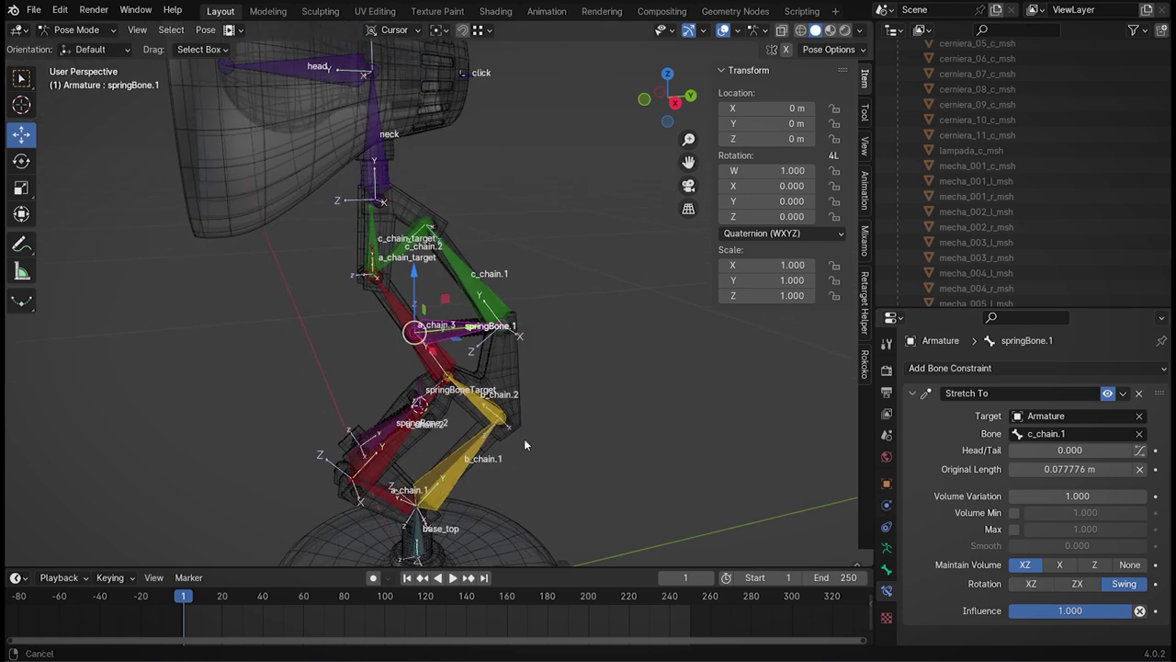
middle_click_drag(523, 439, 561, 351, "shift")
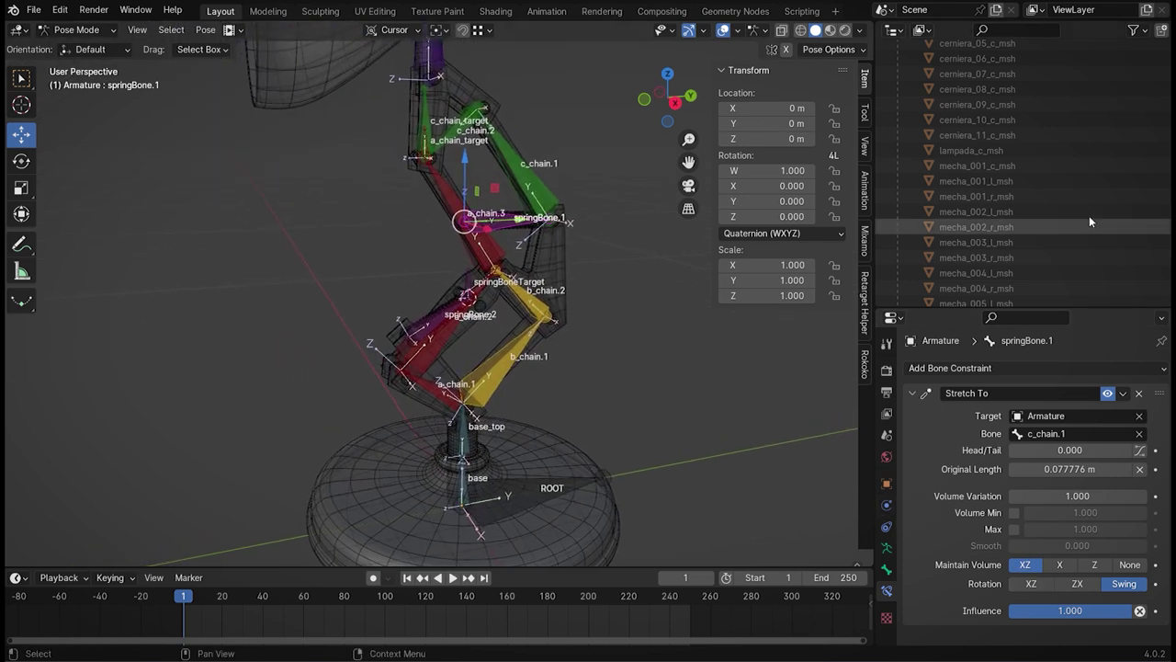
scroll(1080, 215, "up", 2)
key("period")
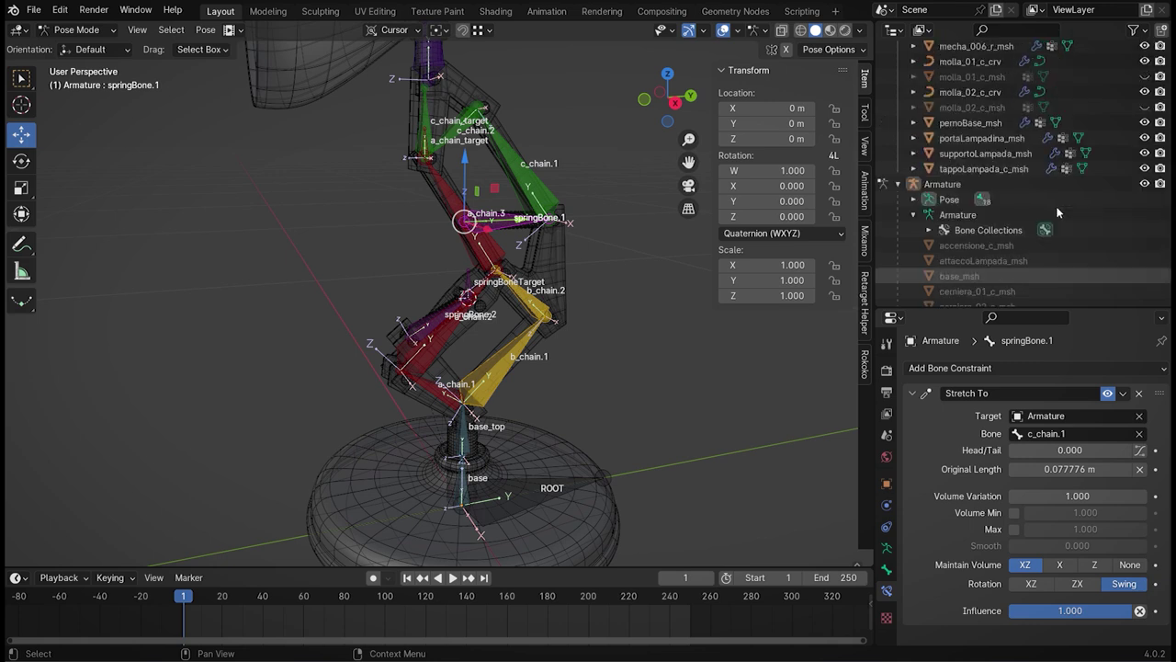
left_click(979, 138)
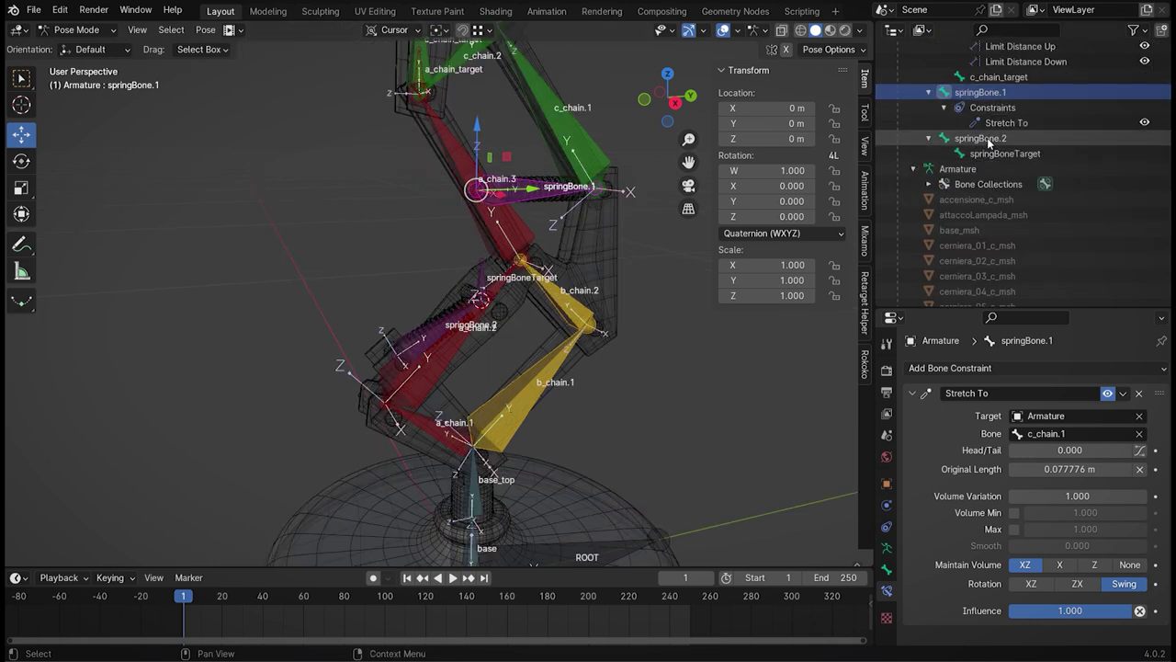
scroll(442, 326, "up", 3)
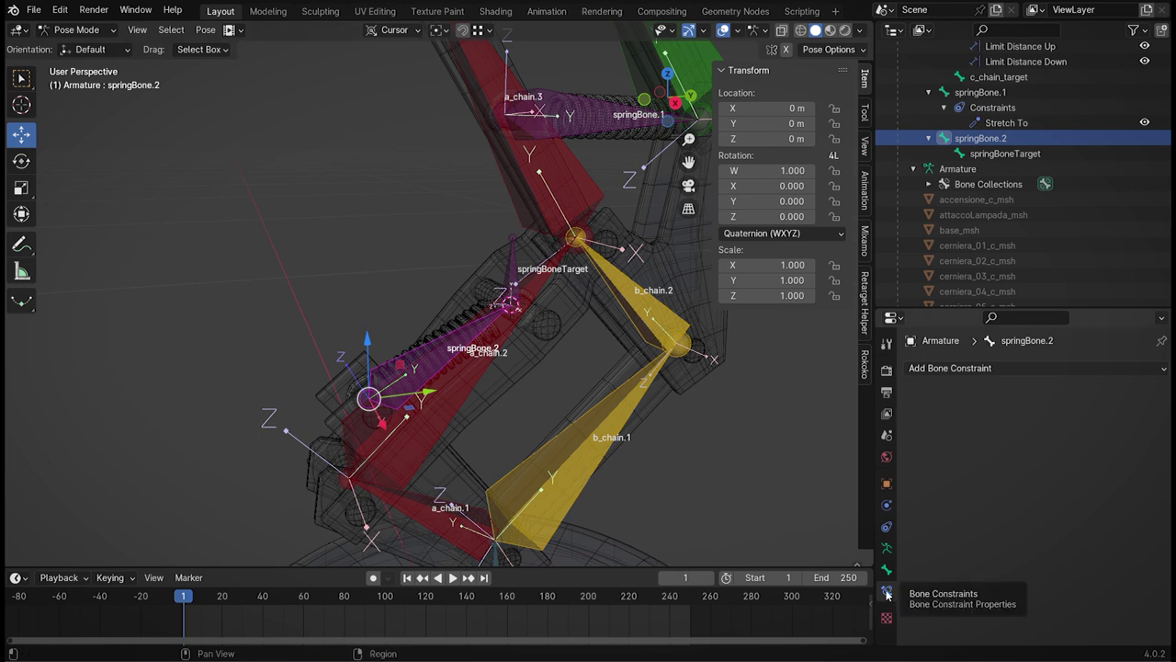
- Add a Stretch To constraint on springBone.2 targeting Armature bone springBoneTarget, then select a_chain.3
left_click(972, 368)
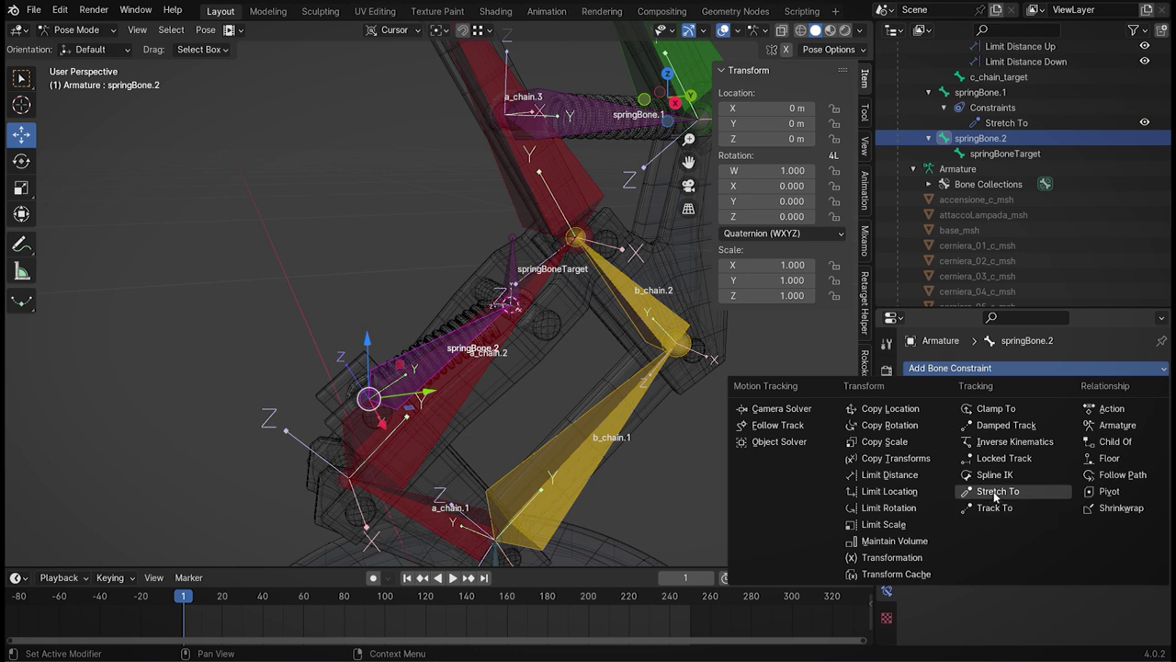
left_click(997, 495)
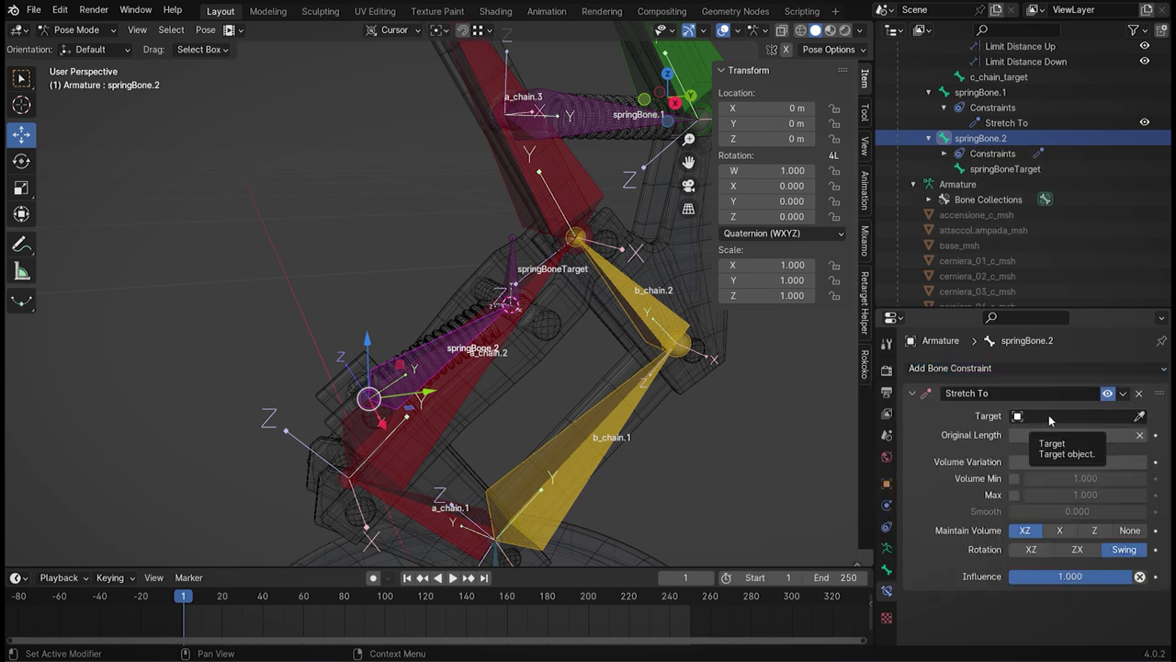
left_click(1043, 420)
left_click(1023, 454)
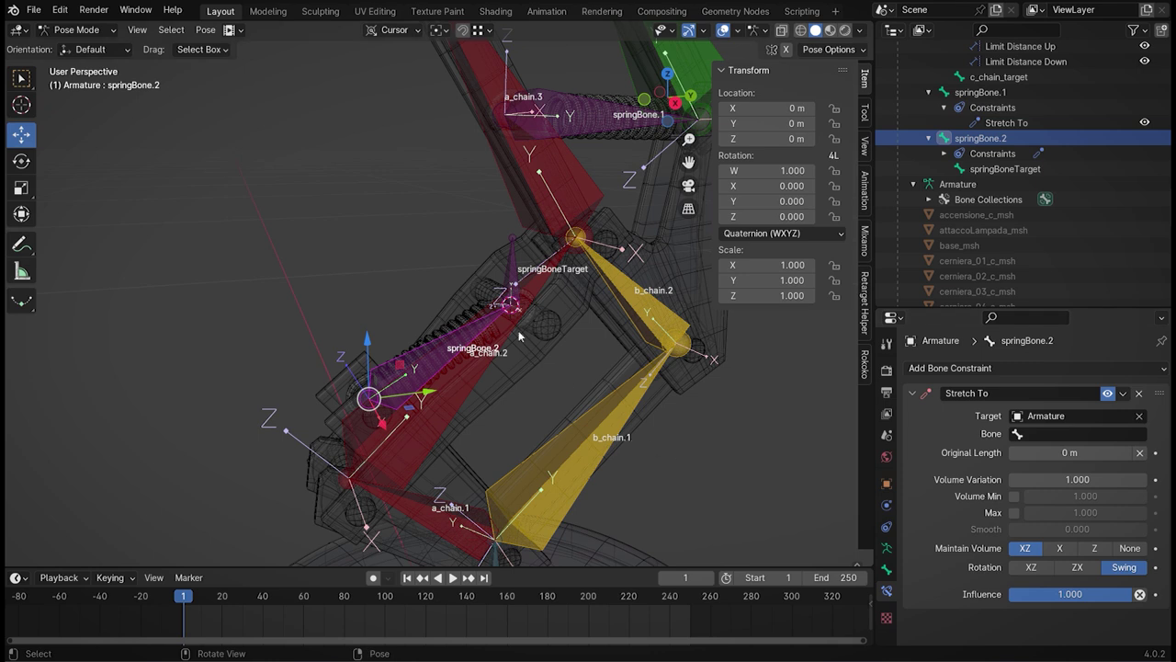
middle_click_drag(533, 305, 530, 321)
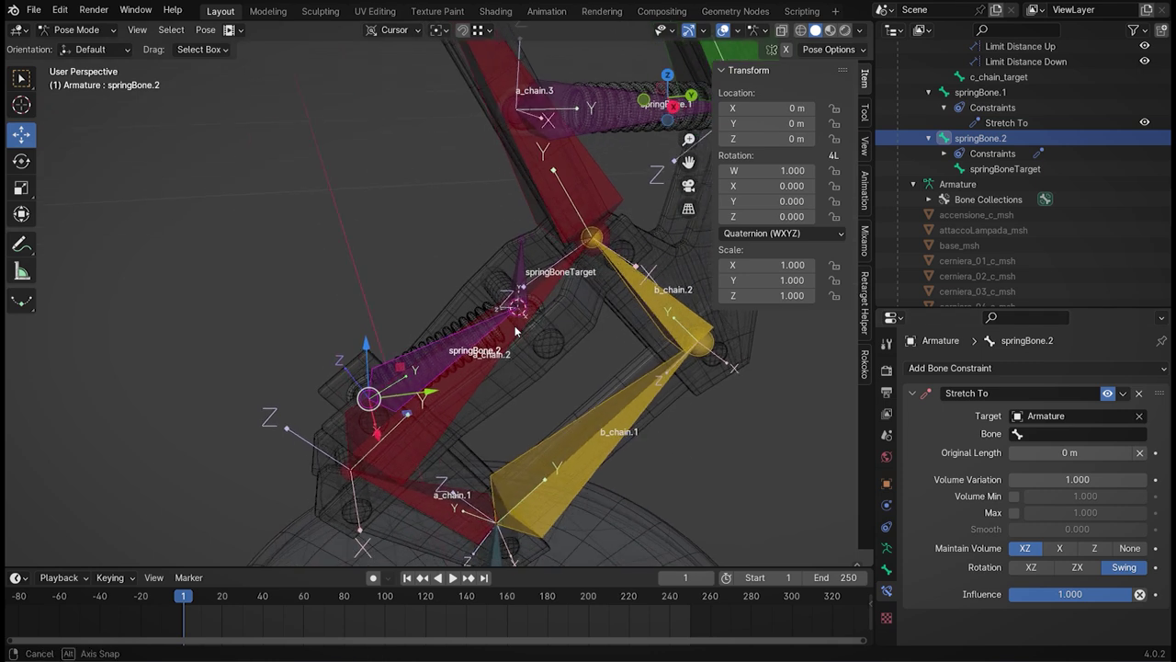
left_click(1037, 432)
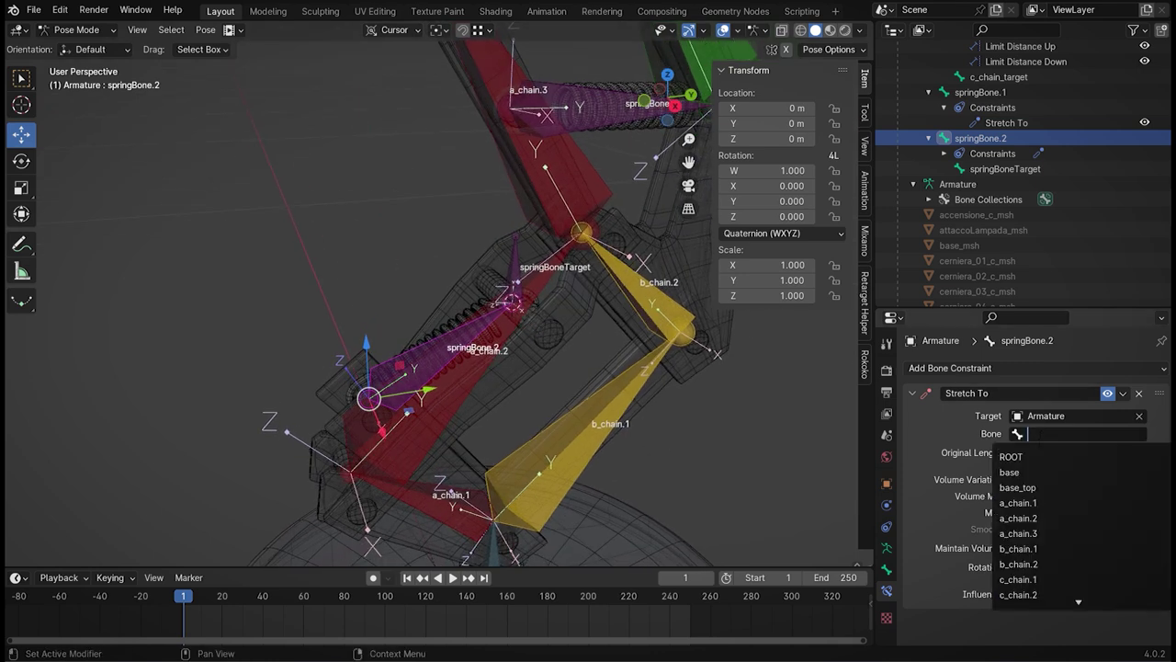
key("Down")
key("Down")
key("Down")
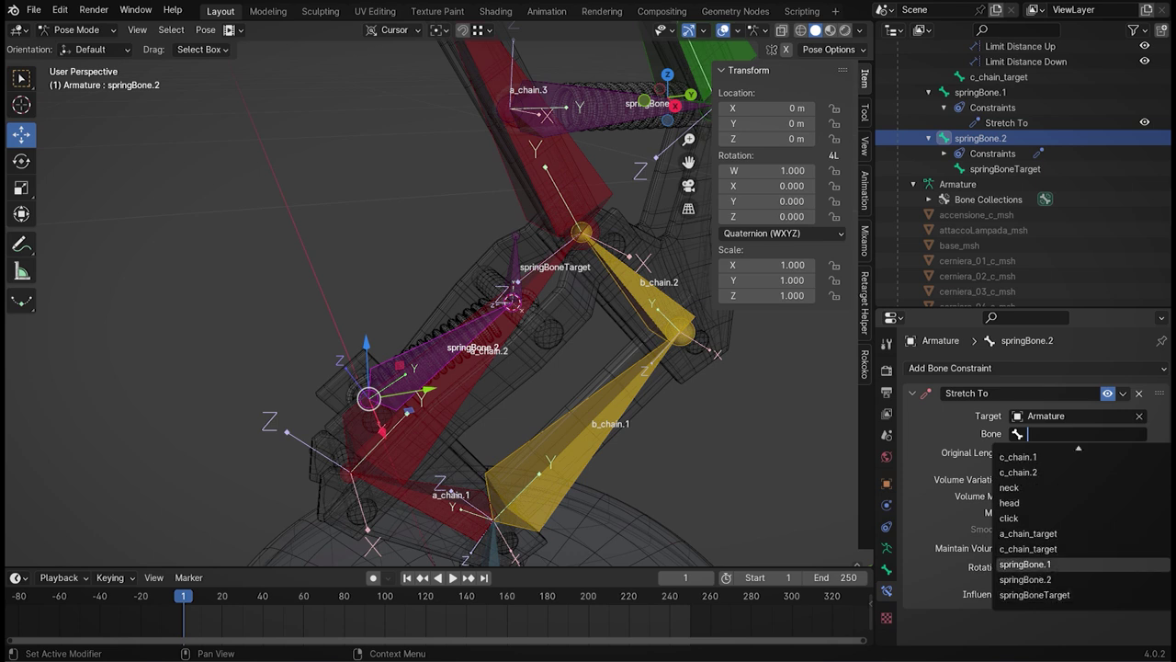
left_click(1042, 594)
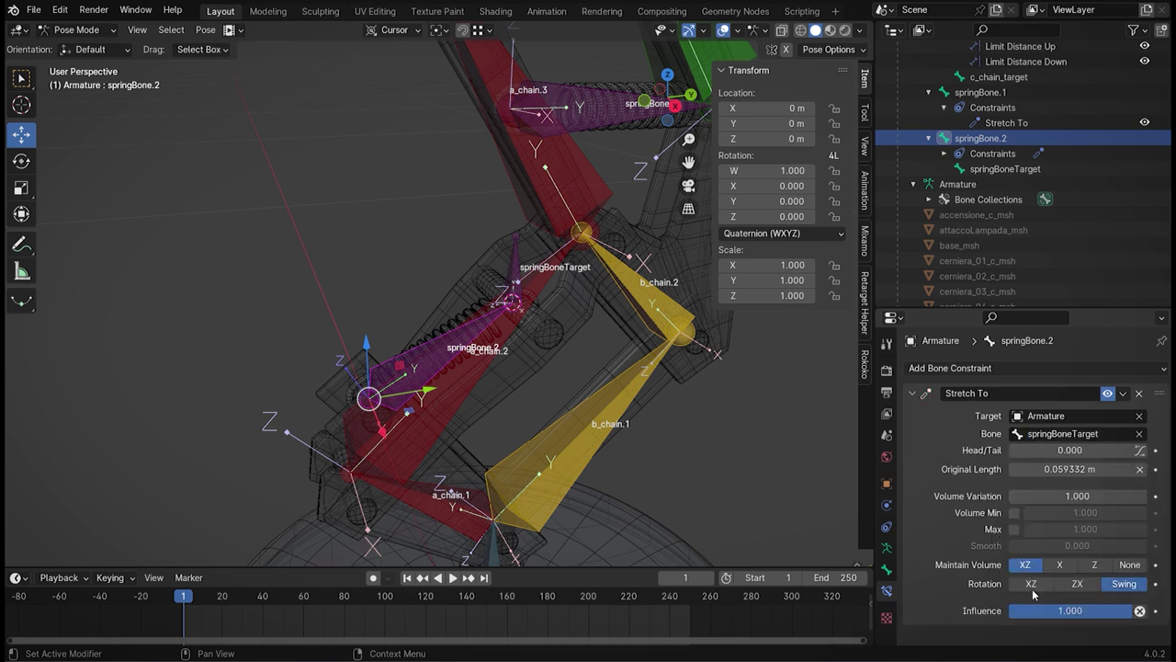
mouse_move(468, 397)
middle_mouse_down()
mouse_move(465, 371)
mouse_move(506, 389)
middle_mouse_up()
left_click(504, 392)
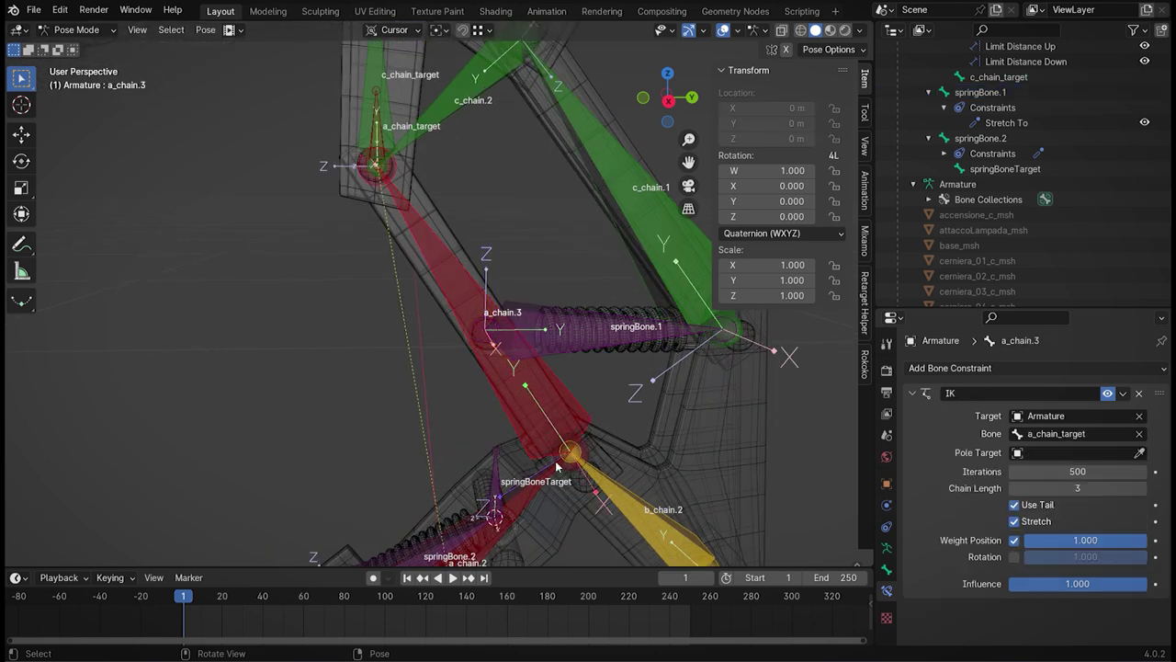
- Switch to Edit Mode and parent the selected bones with Keep Offset
left_click(573, 347)
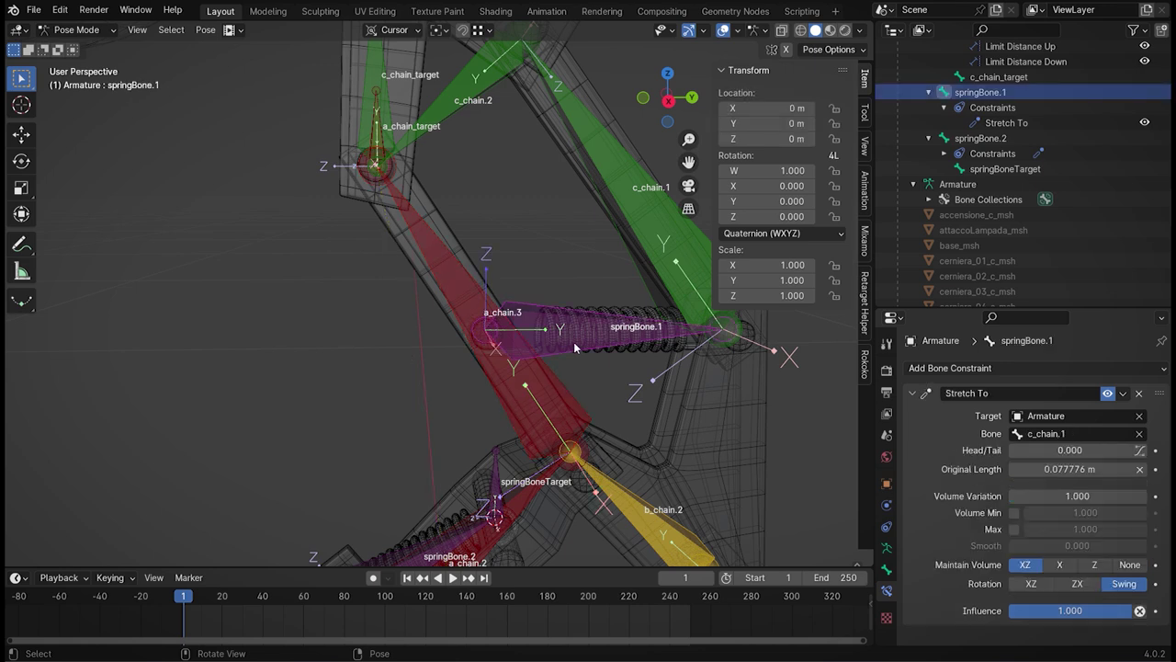
left_click(77, 29)
left_click(78, 62)
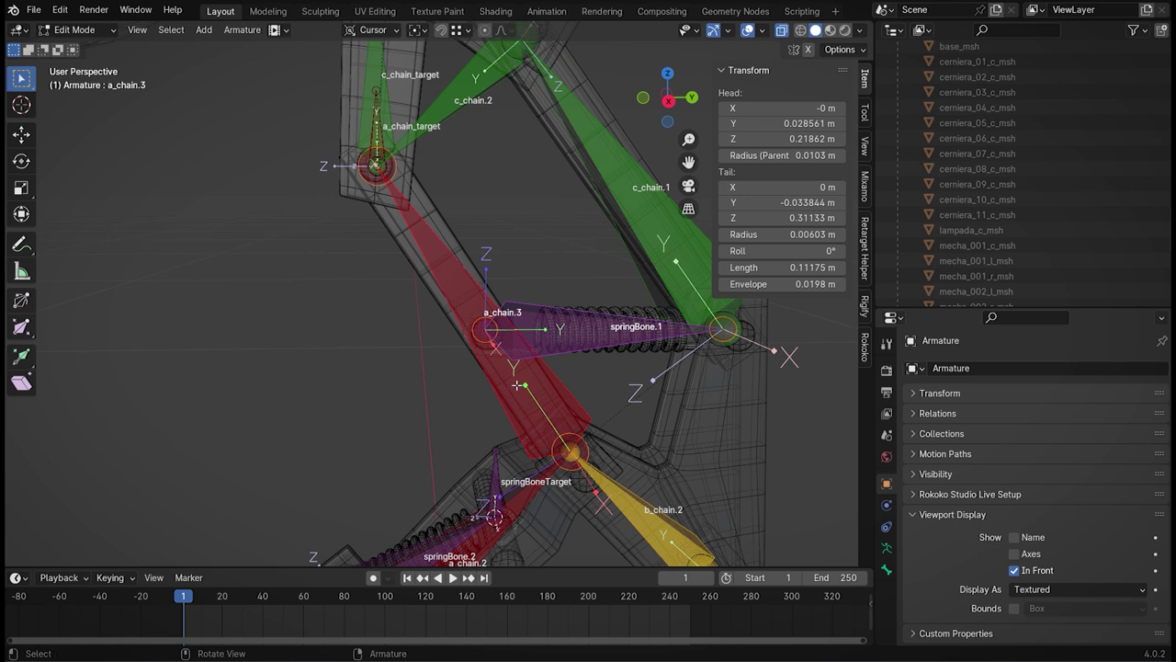
key("ctrl+p")
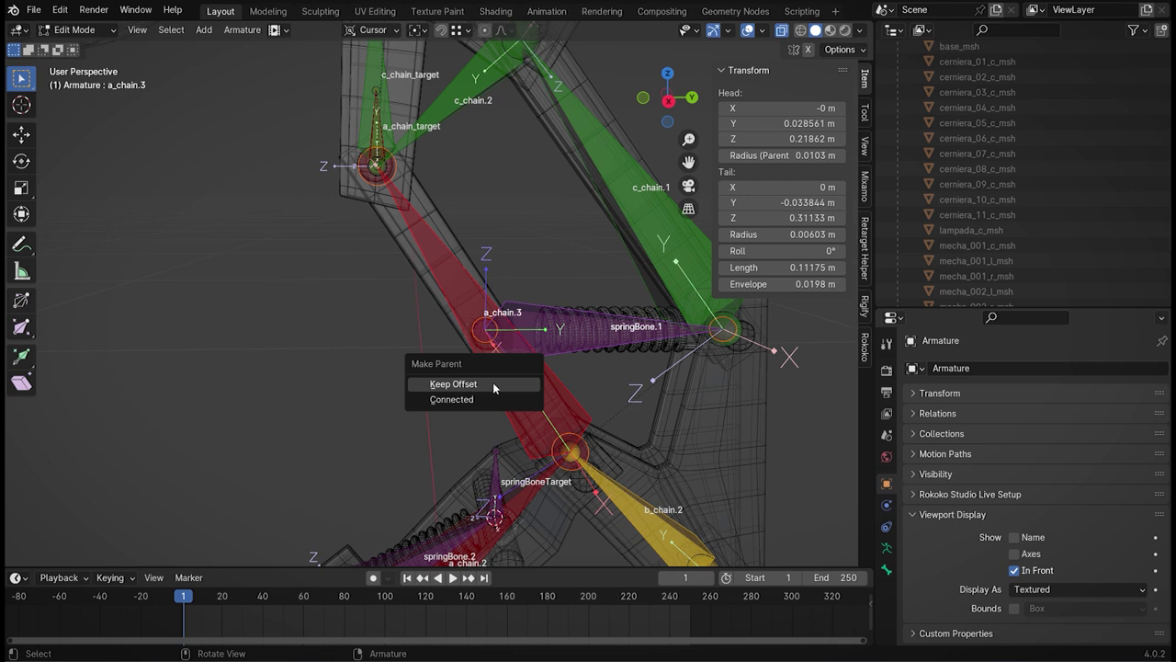
left_click(470, 385)
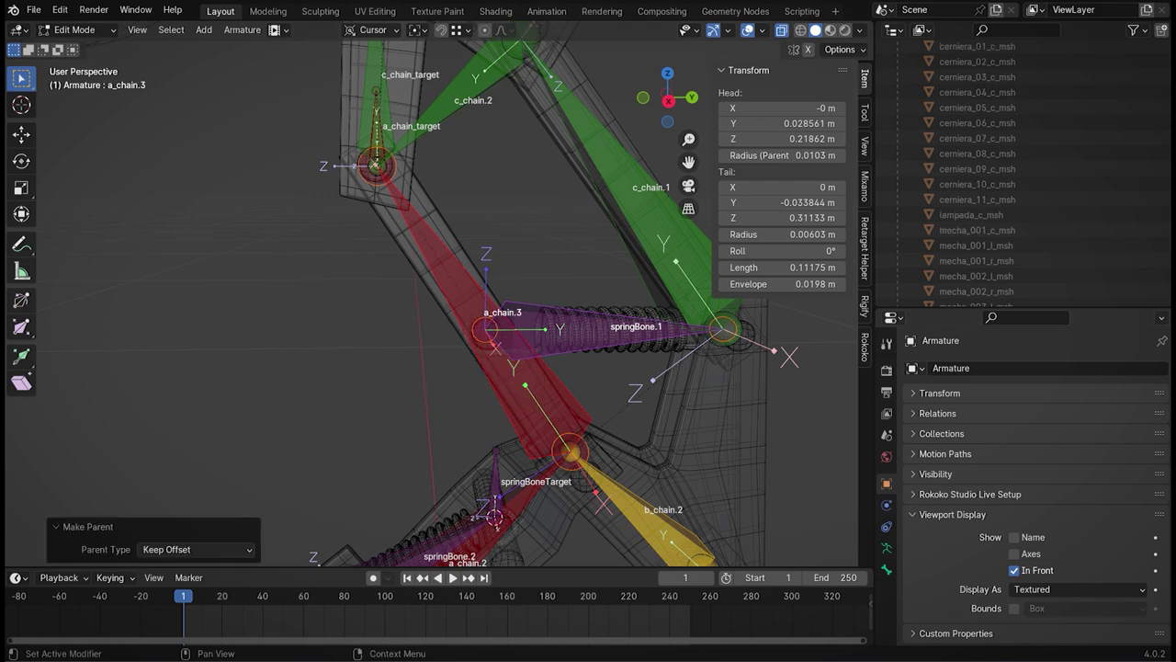
- Parent springBoneTarget to a_chain.2 using Keep Offset
mouse_move(337, 333)
middle_mouse_down()
mouse_move(254, 181)
mouse_move(369, 273)
middle_mouse_up()
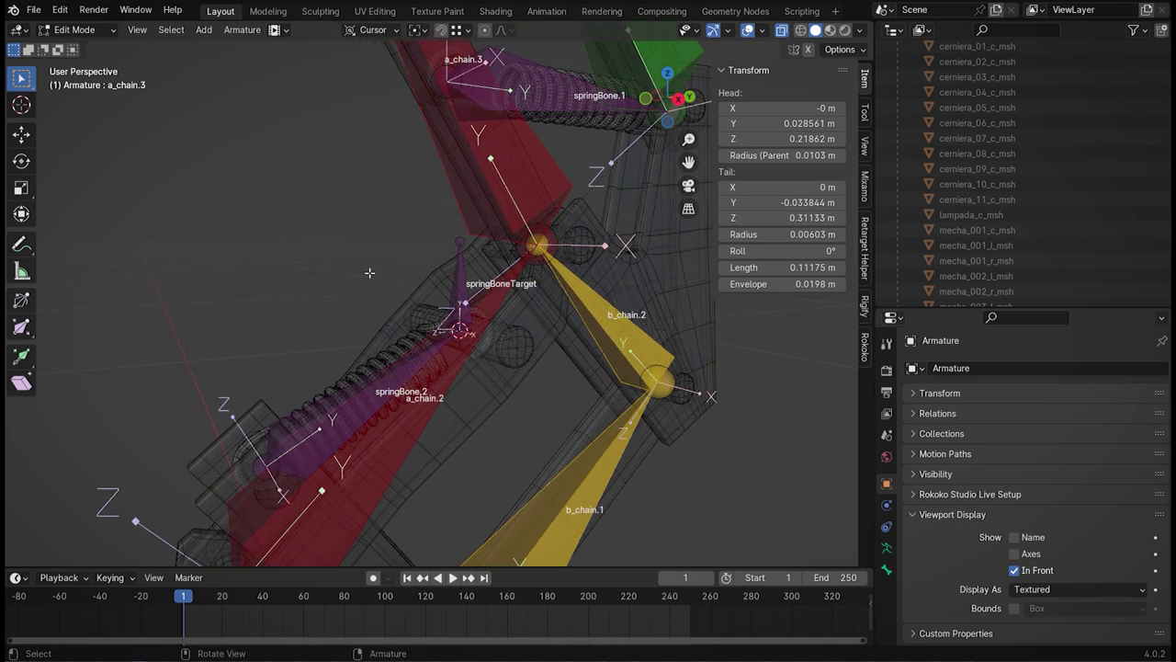
left_click(460, 279)
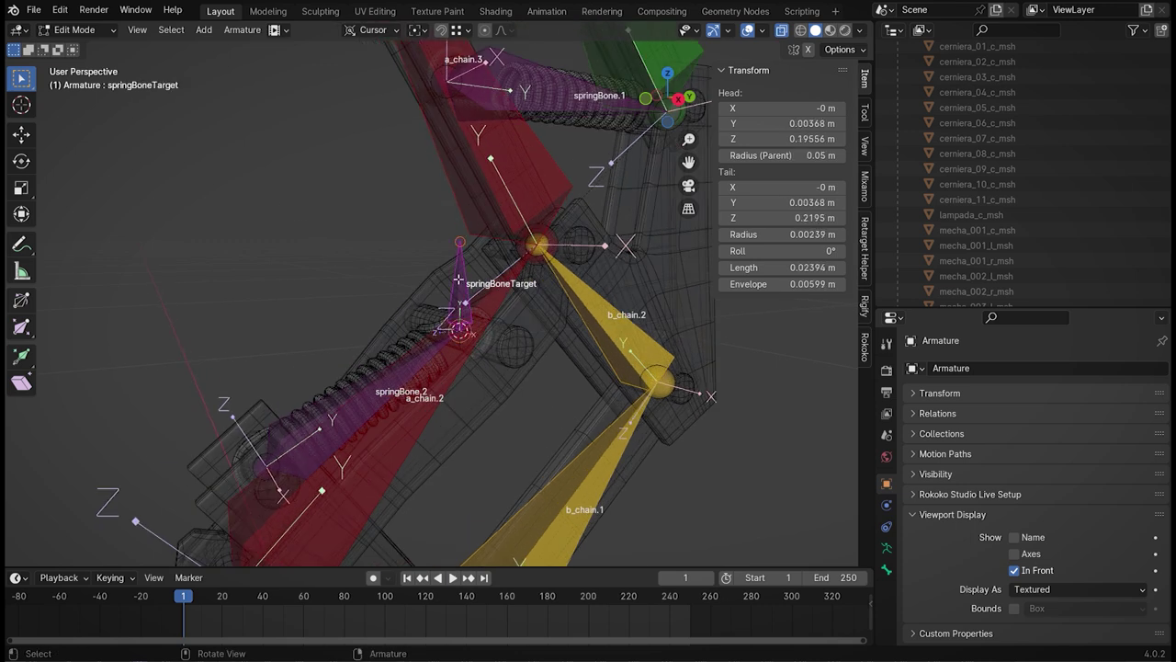
left_click(416, 423, "shift")
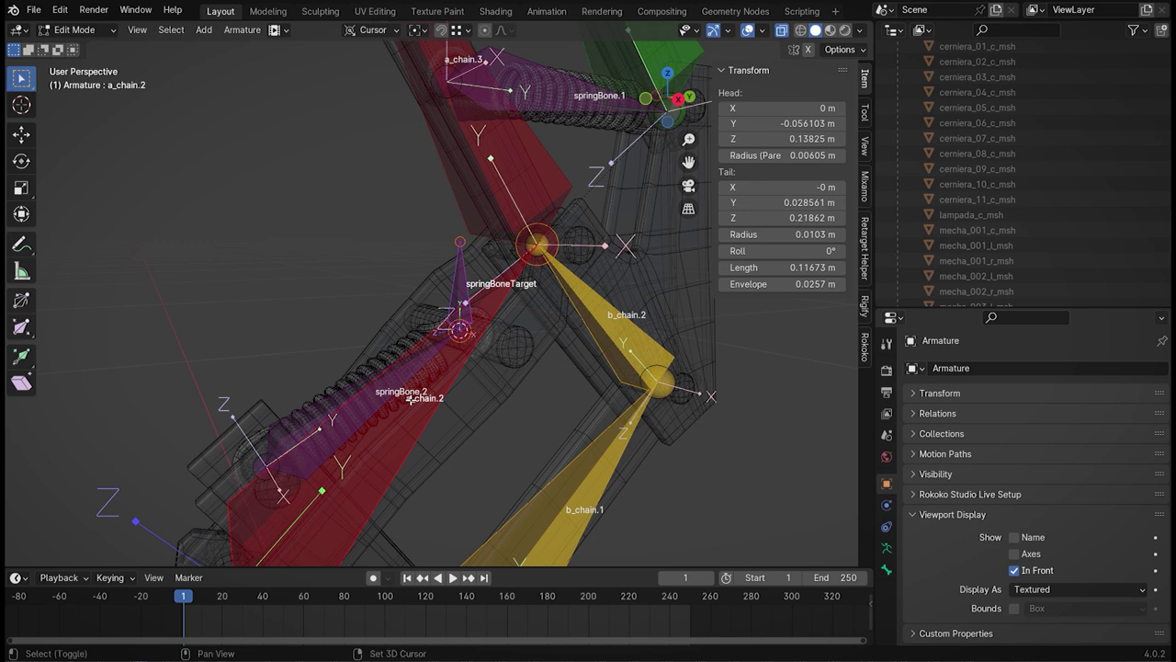
key("ctrl+p")
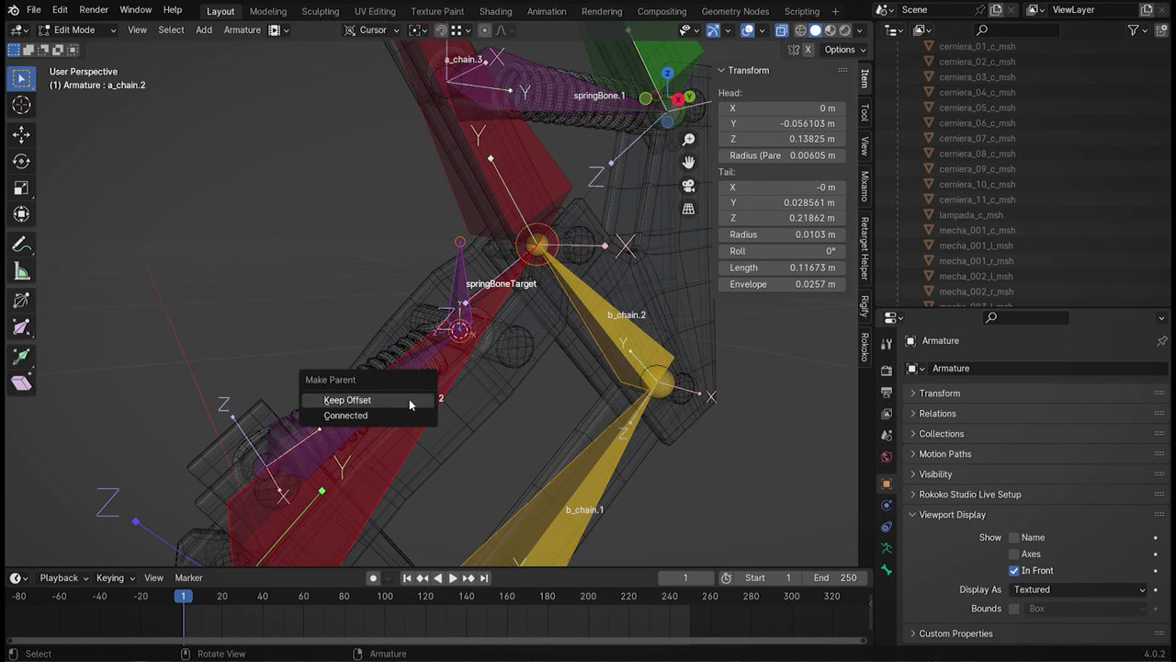
left_click(358, 401)
- Parent springBone.2 to a_chain.1 with Keep Offset, reselecting both bones to redo it
mouse_move(358, 401)
middle_mouse_down()
mouse_move(308, 410)
mouse_move(322, 426)
middle_mouse_up()
left_click(309, 410)
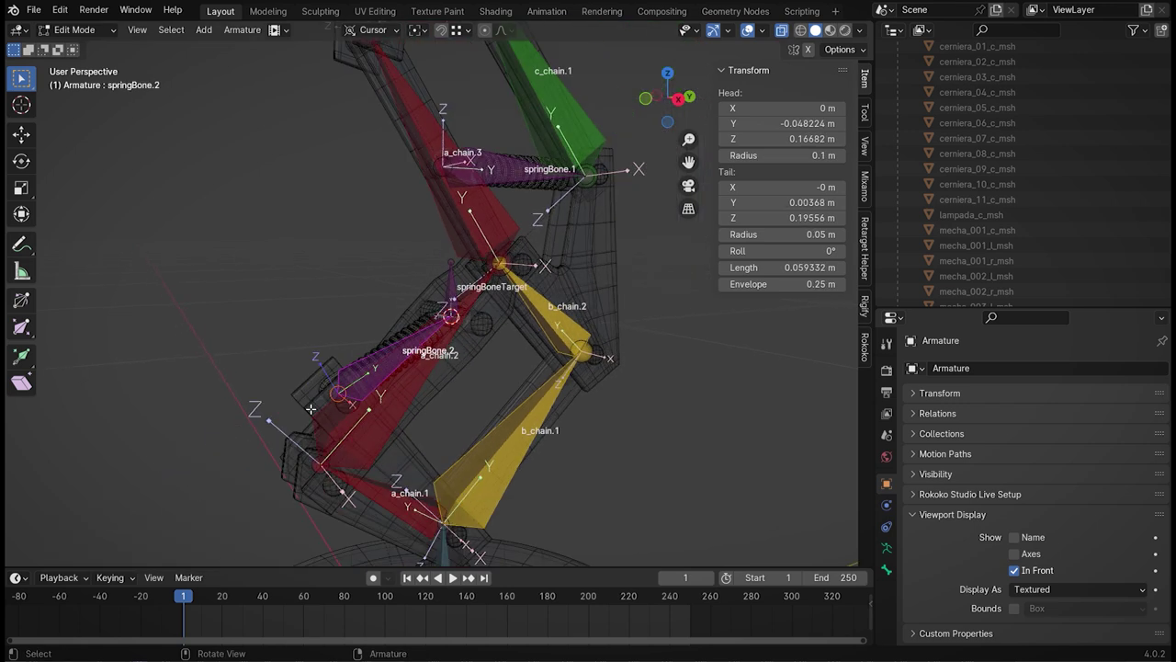
left_click(379, 493, "shift")
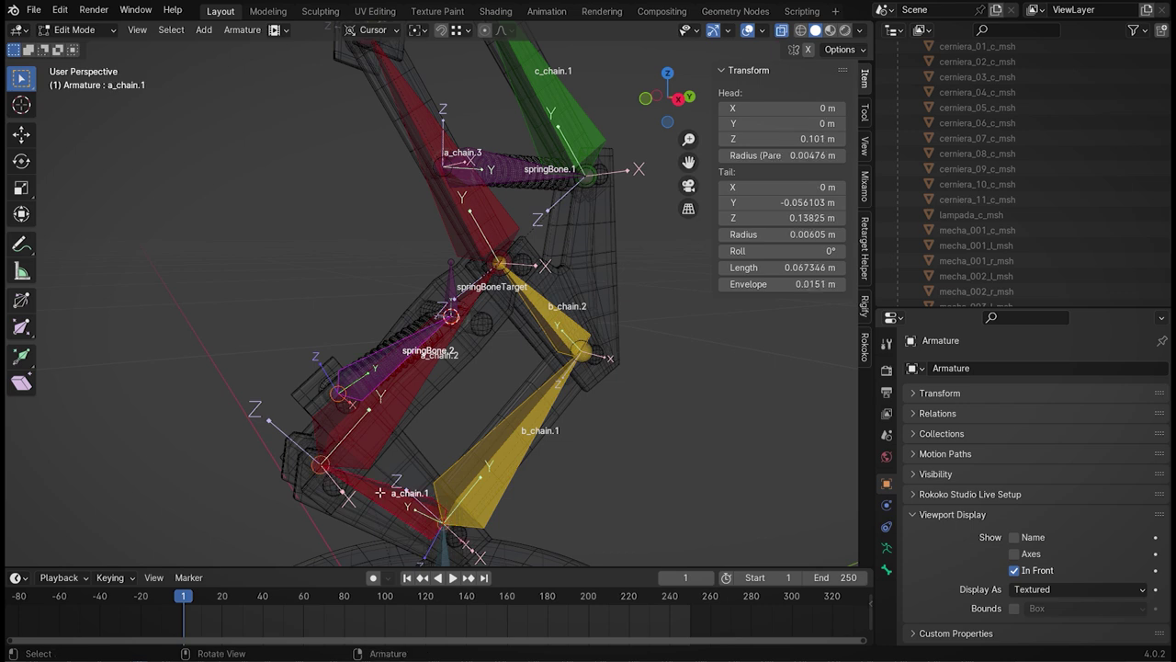
key("ctrl+p")
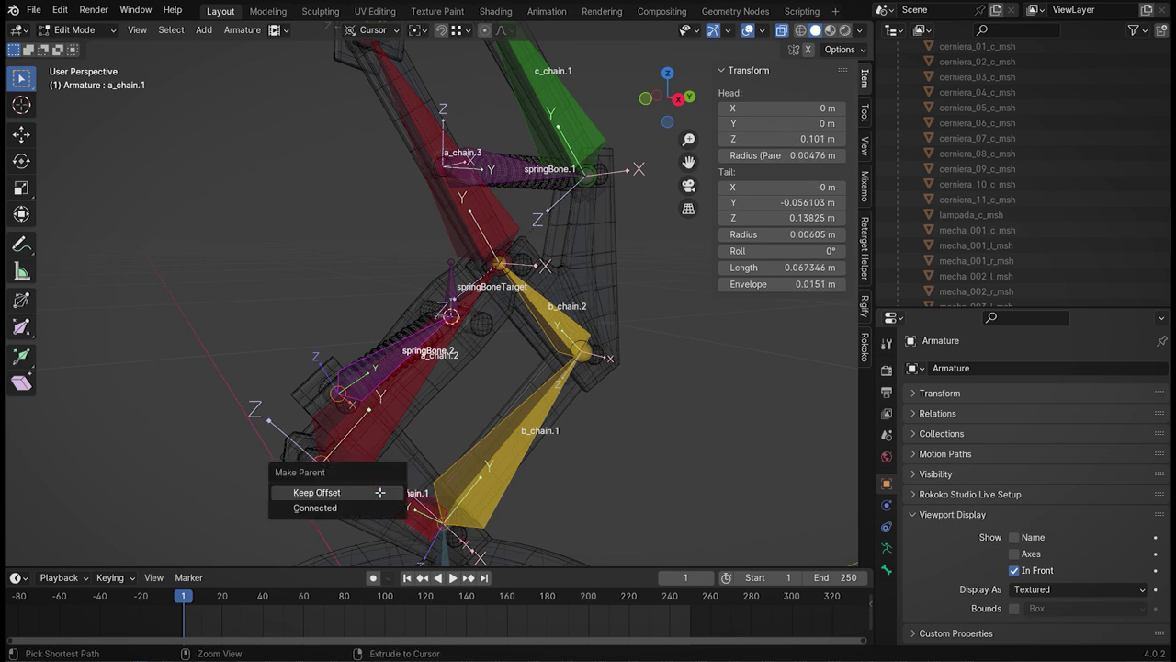
left_click(316, 493)
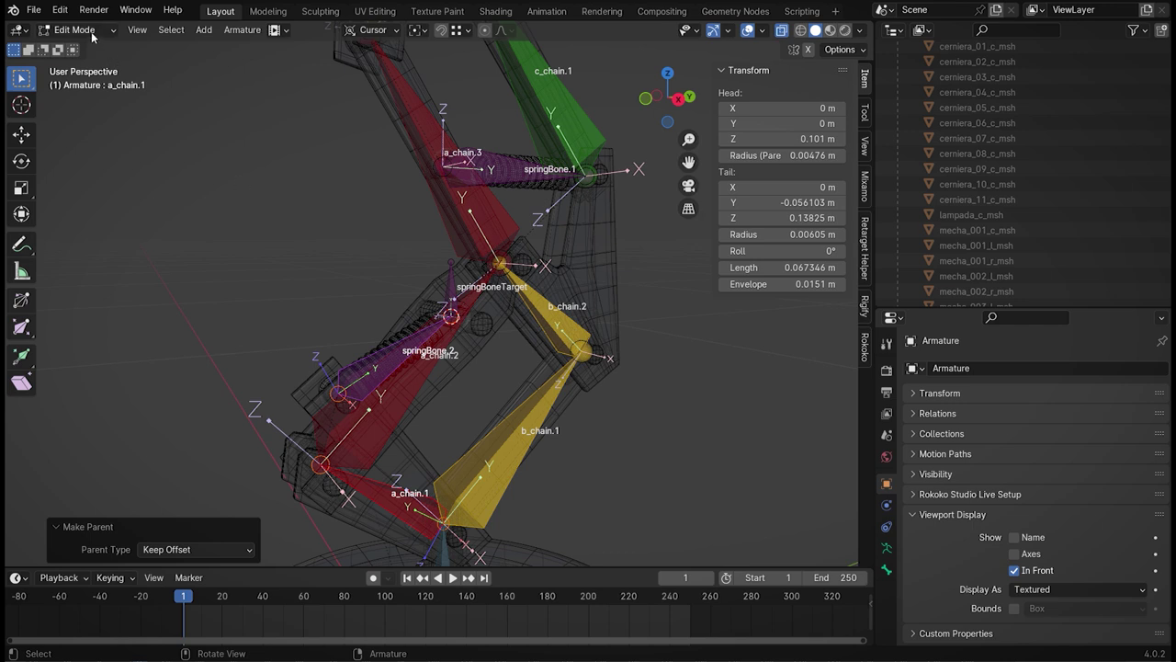
left_click(145, 141)
left_click(355, 368)
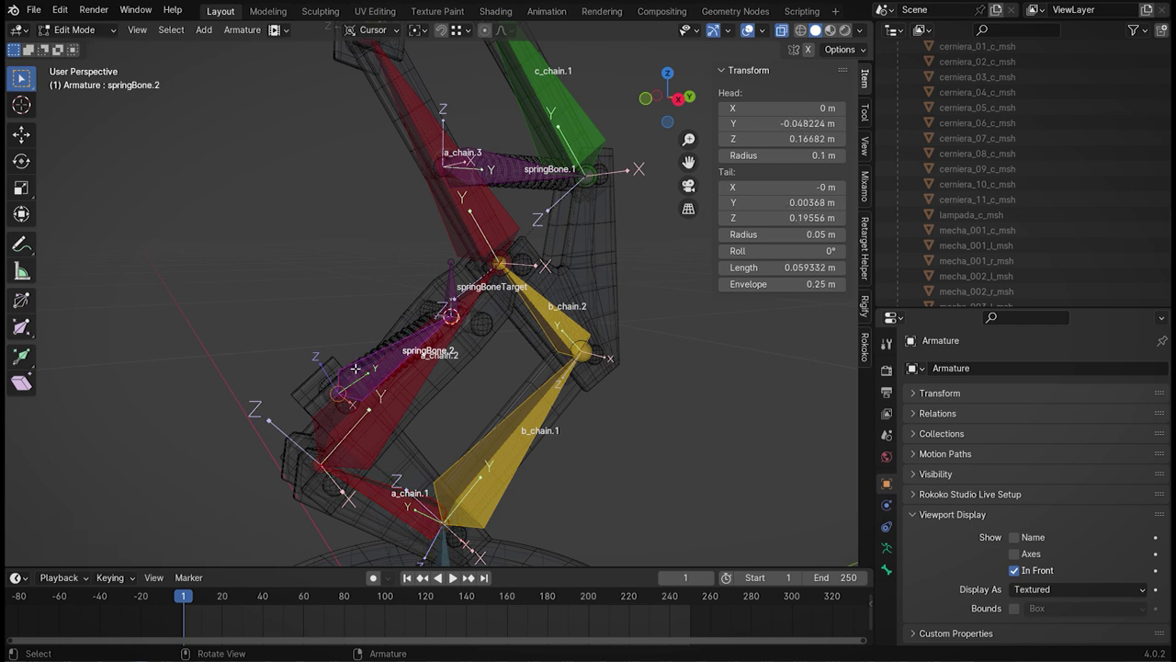
mouse_move(363, 475)
middle_mouse_down()
mouse_move(448, 466)
mouse_move(373, 501)
middle_mouse_up()
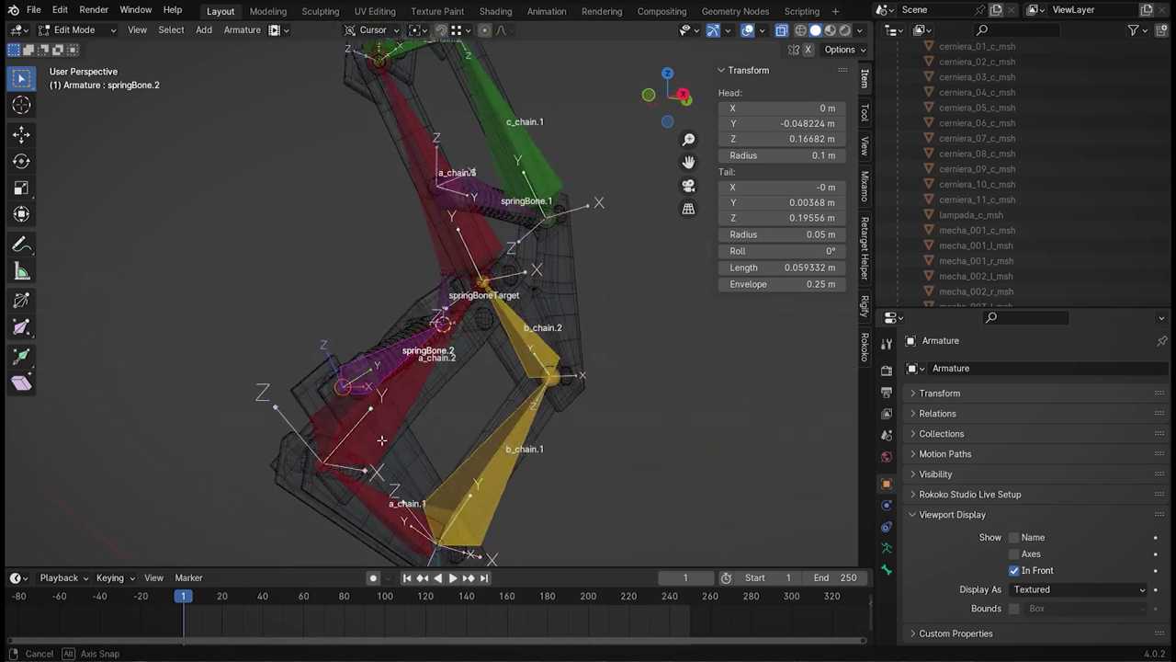
left_click(373, 501)
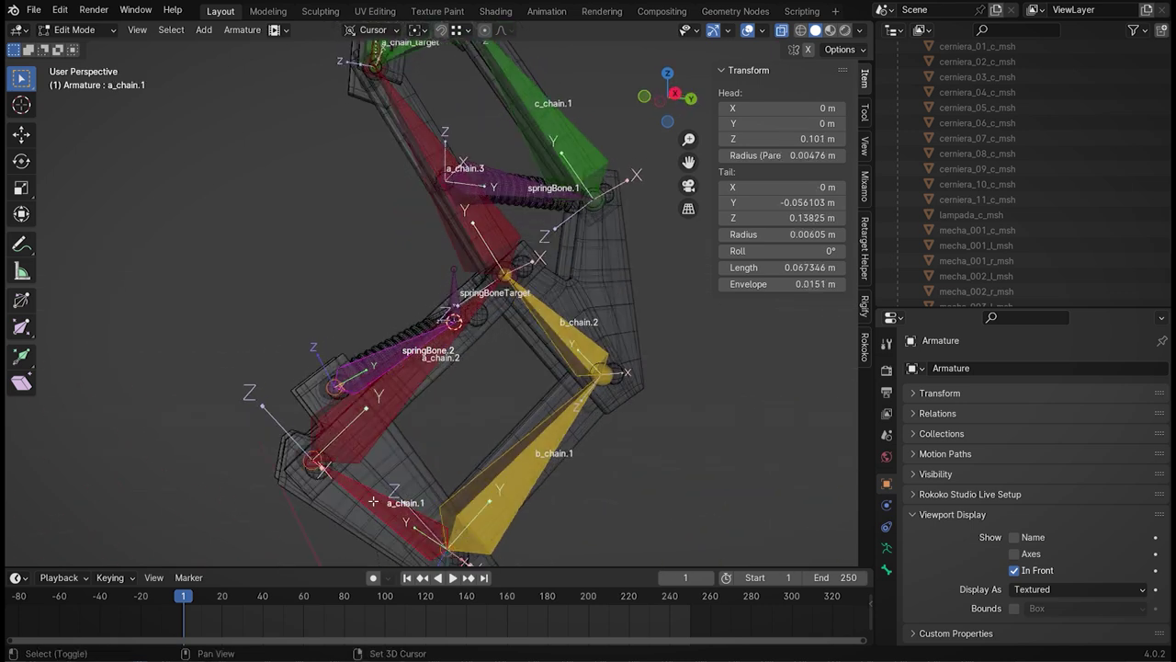
key("ctrl")
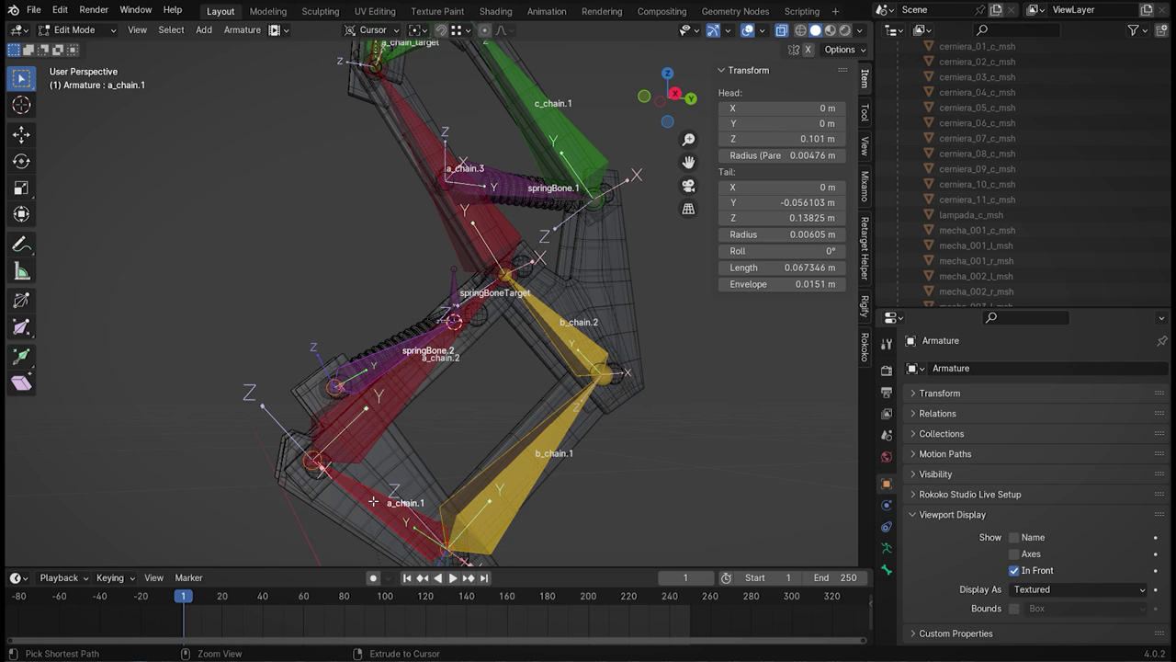
key("ctrl+p")
left_click(359, 502)
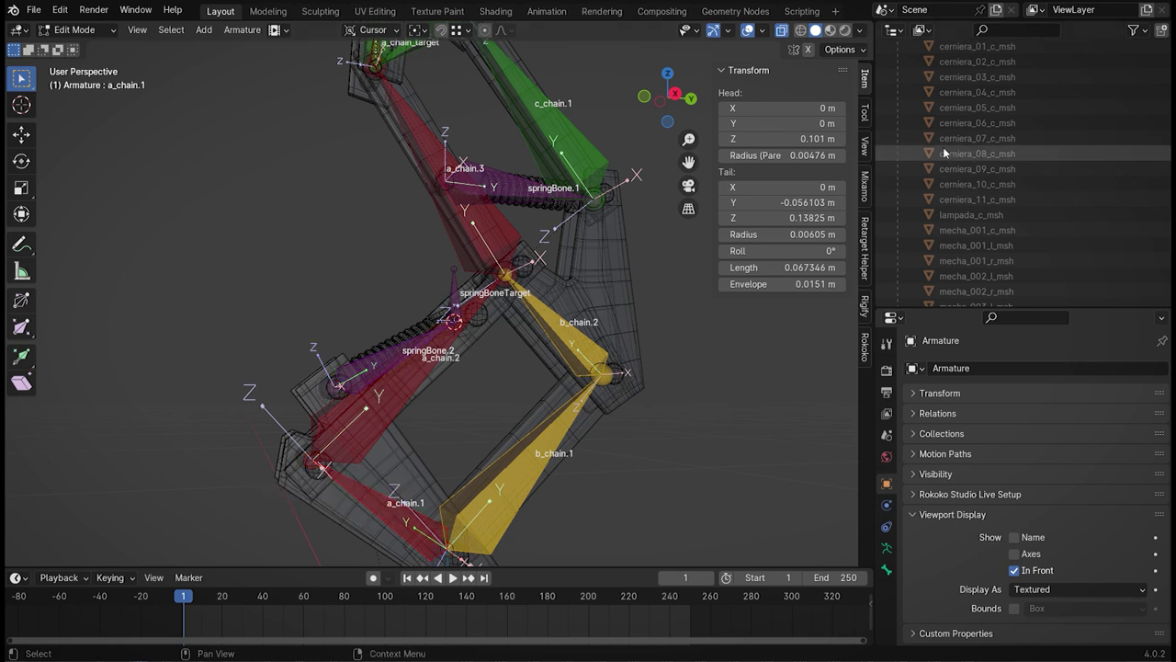
- Select a_chain_target and drag it downward to test how the arm and springs follow
scroll(980, 154, "up", 5)
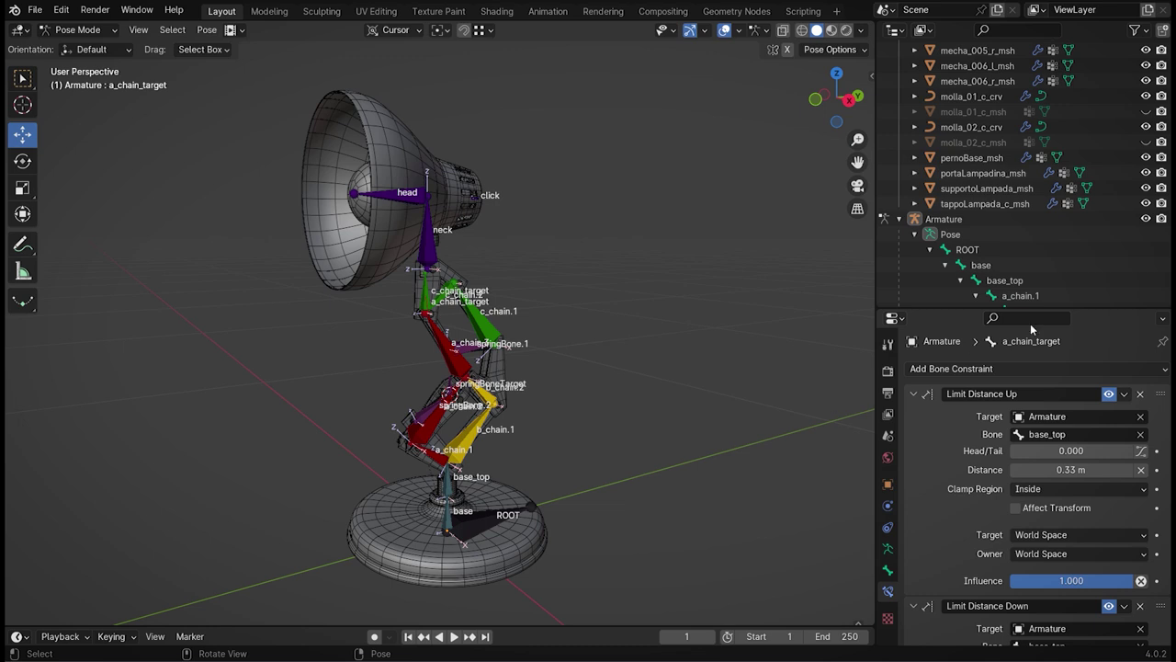
scroll(981, 214, "down", 5)
scroll(980, 214, "down", 5)
scroll(980, 214, "down", 5)
scroll(981, 214, "up", 3)
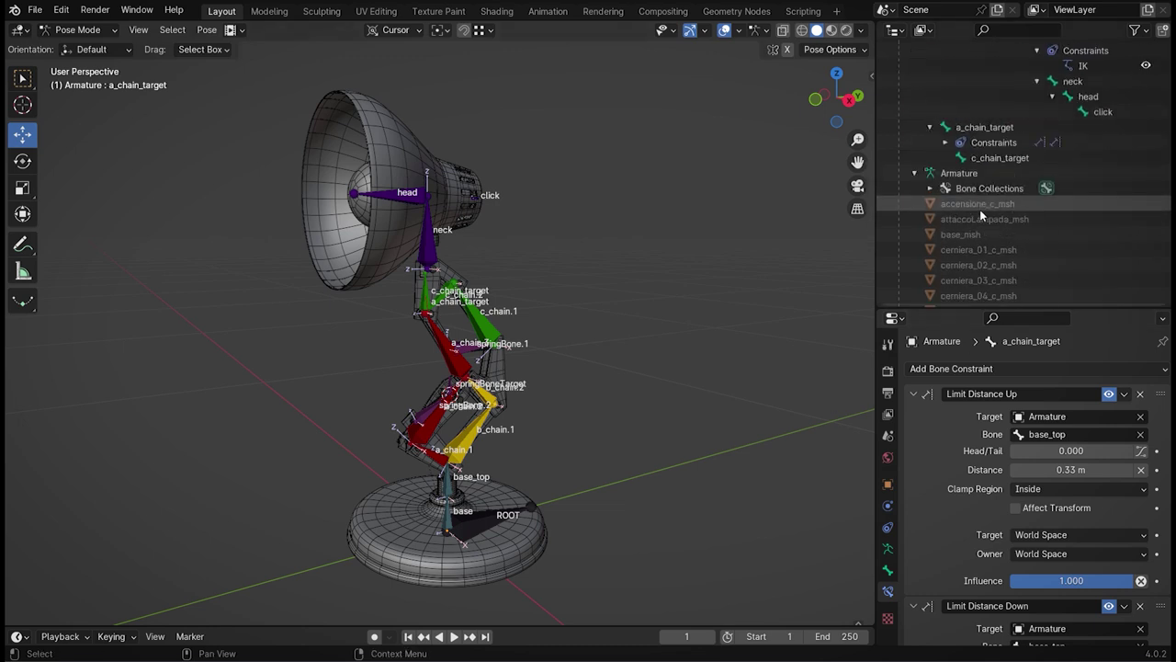
left_click(977, 131)
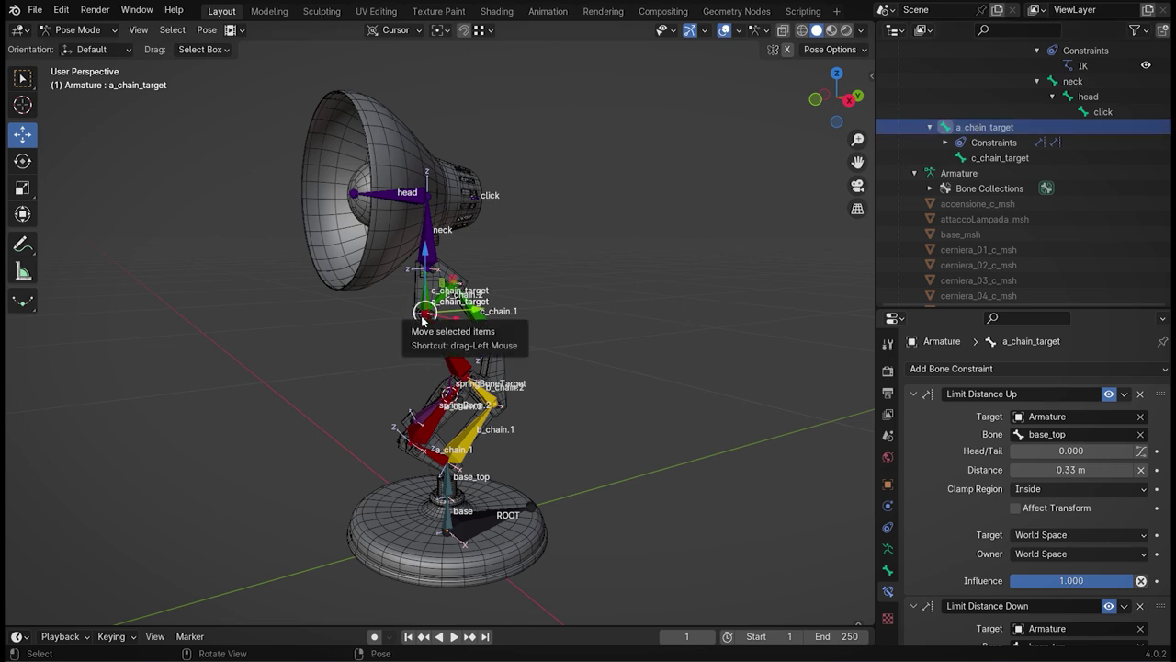
middle_click_drag(420, 317, 440, 374)
mouse_move(422, 310)
left_mouse_down()
mouse_move(424, 375)
mouse_move(451, 267)
left_mouse_up()
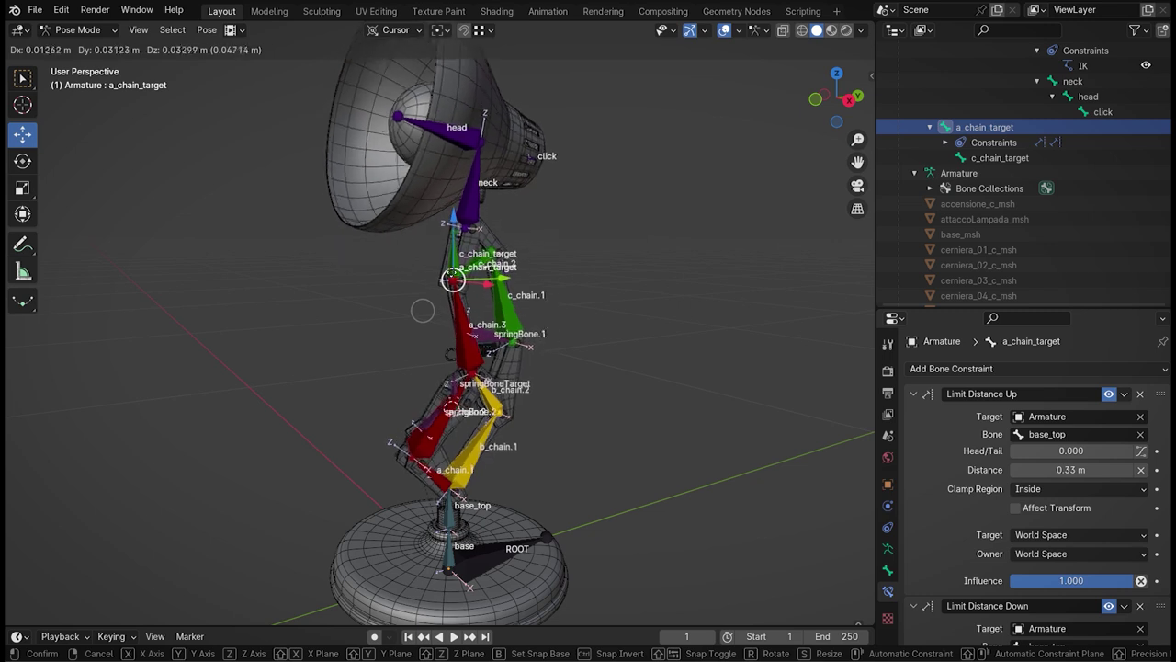
mouse_move(450, 267)
left_mouse_down()
mouse_move(447, 294)
mouse_move(501, 295)
left_mouse_up()
- Switch to a zoomed Right Orthographic view of the lamp arm
mouse_move(533, 483)
middle_mouse_down()
mouse_move(484, 477)
mouse_move(695, 259)
middle_mouse_up()
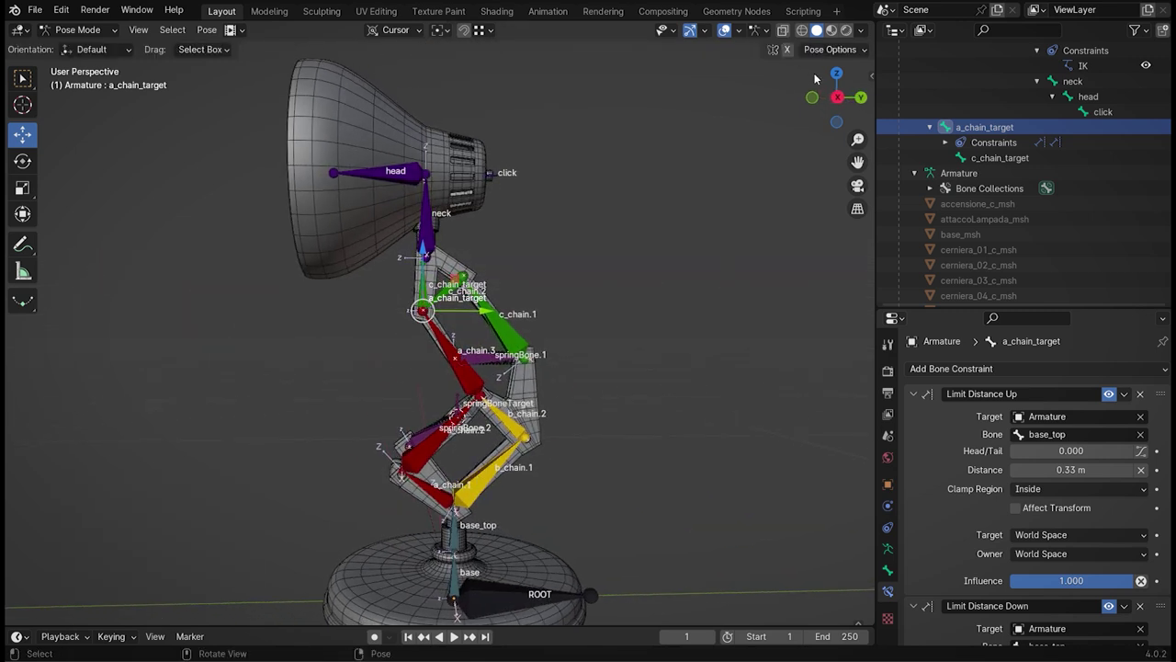
key("KP_5")
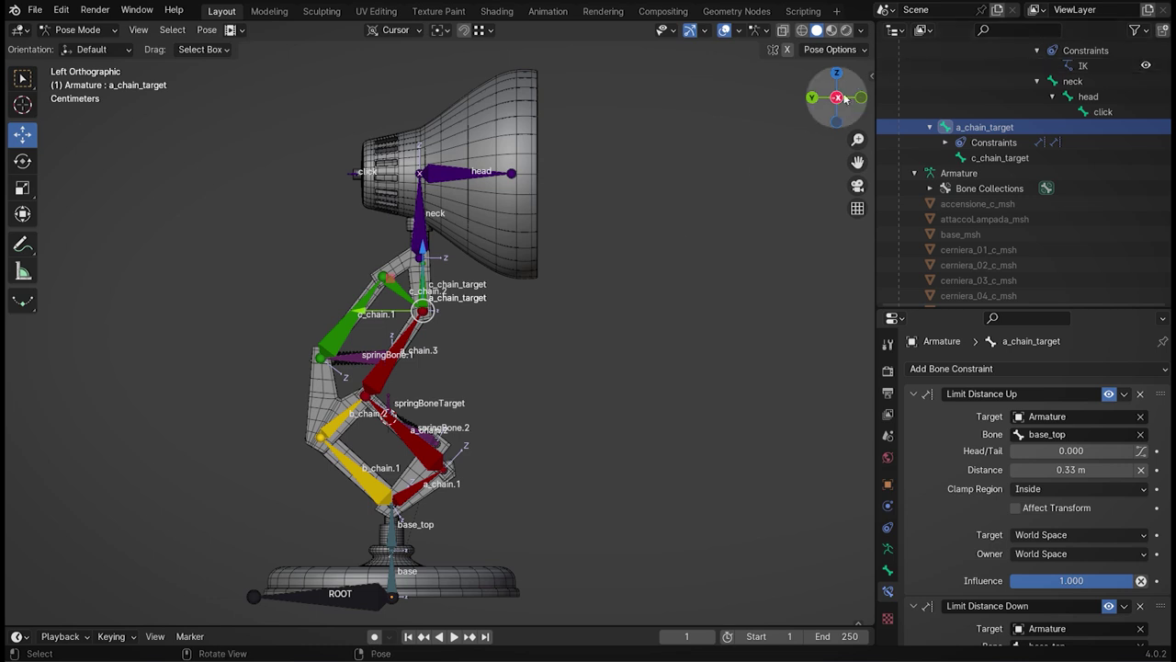
left_click(839, 98)
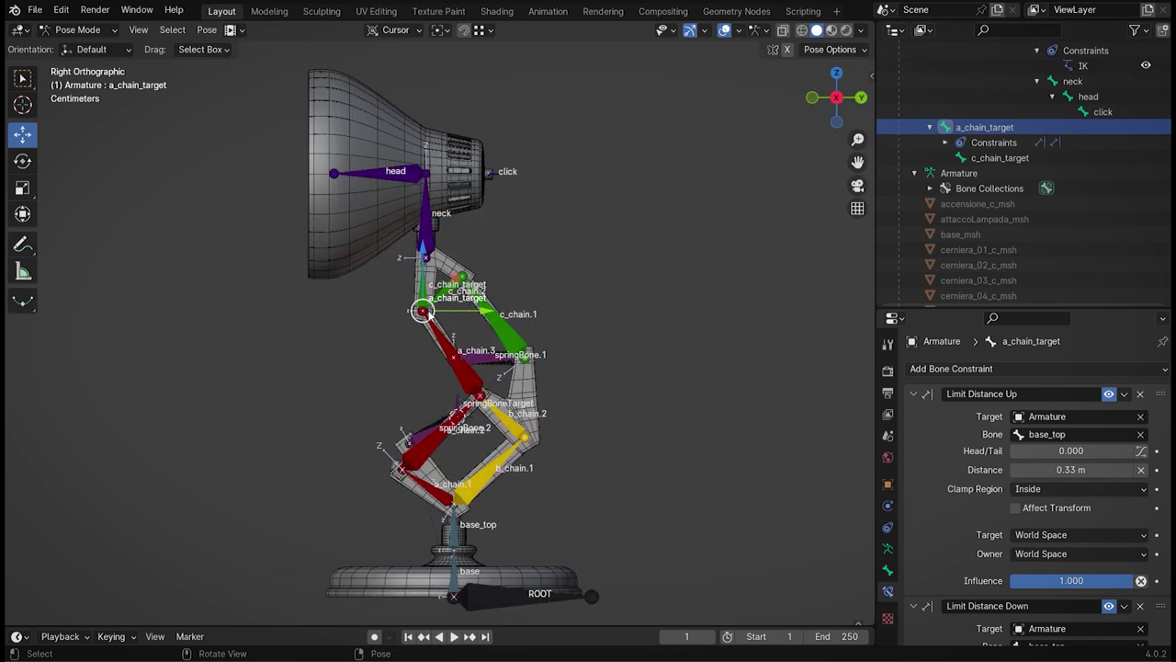
scroll(432, 317, "up", 2)
mouse_move(431, 317)
middle_mouse_down("ctrl")
mouse_move(430, 336)
mouse_move(426, 325)
middle_mouse_up("ctrl")
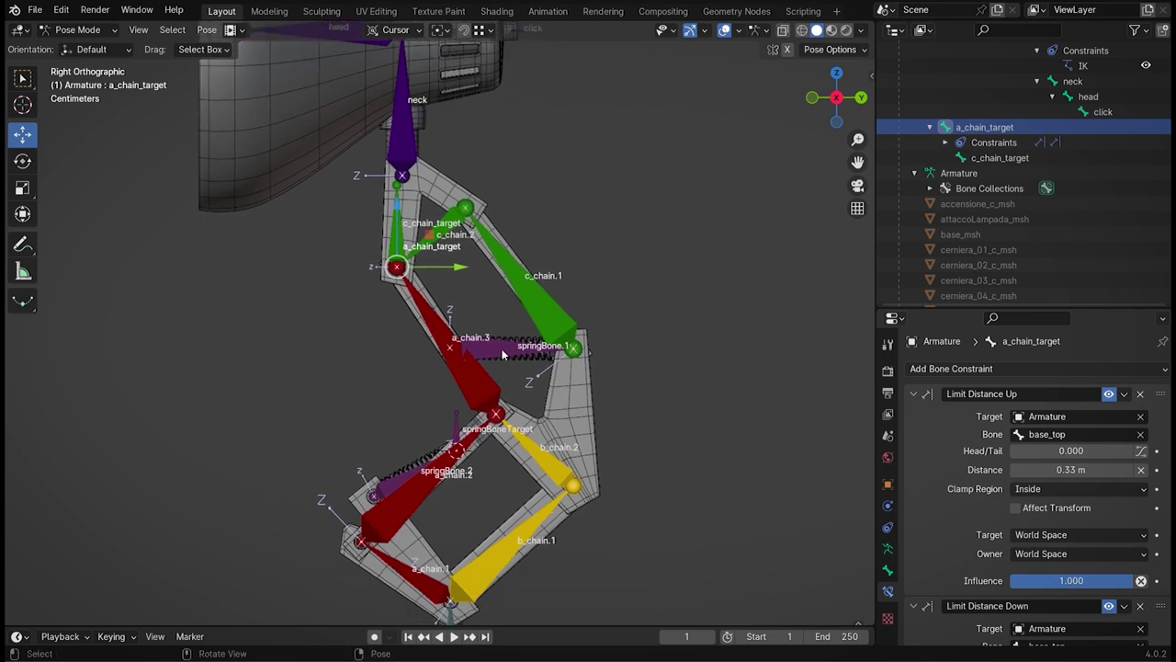
scroll(482, 393, "up", 1)
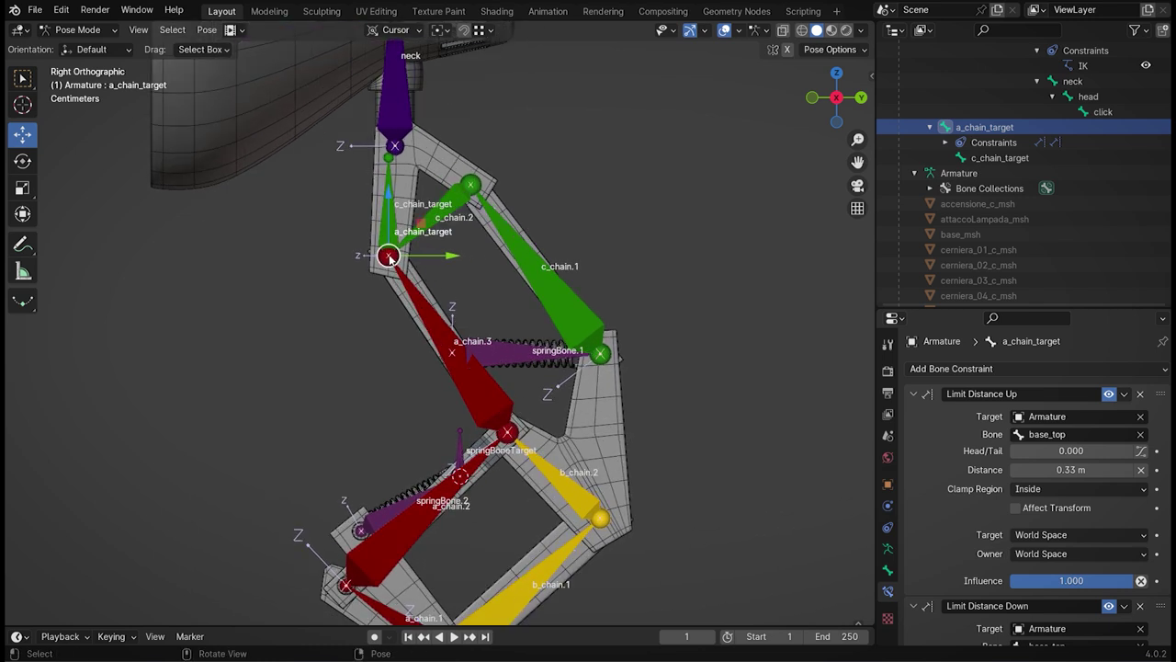
- Flex a_chain_target up and back, then undo to restore the pose and return to perspective
left_click_drag(388, 259, 664, 179)
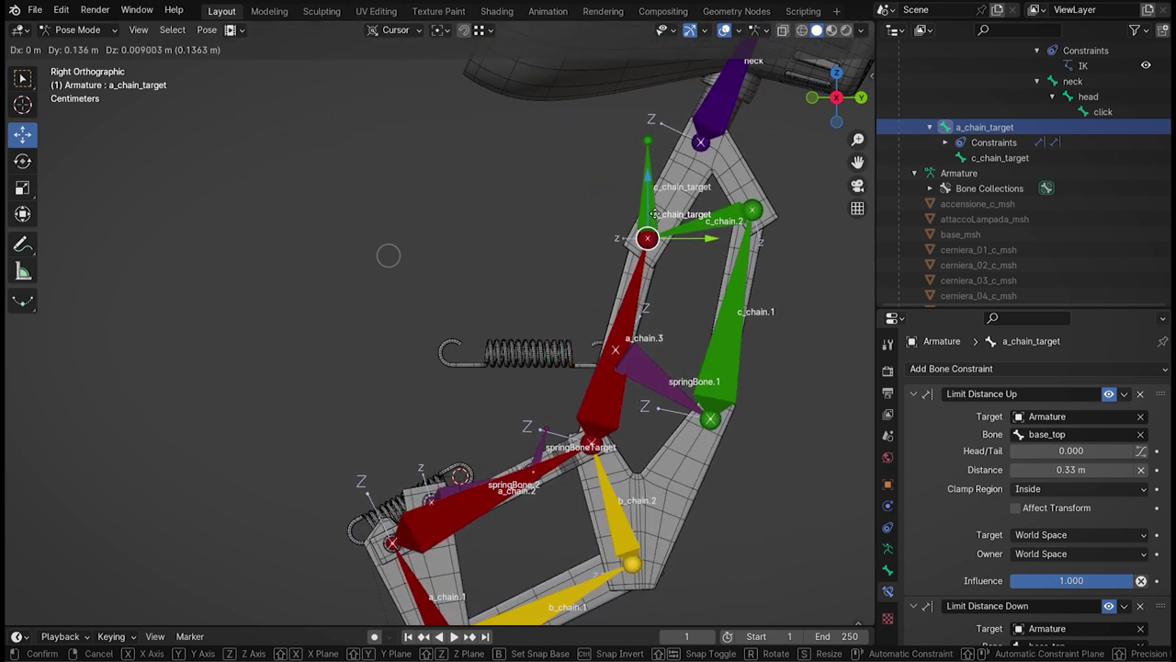
mouse_move(663, 179)
left_mouse_down()
mouse_move(352, 314)
mouse_move(270, 611)
mouse_move(356, 506)
mouse_move(798, 245)
mouse_move(779, 260)
mouse_move(786, 218)
mouse_move(774, 253)
mouse_move(786, 219)
mouse_move(570, 267)
mouse_move(431, 267)
mouse_move(413, 331)
mouse_move(373, 340)
mouse_move(420, 282)
left_mouse_up()
key("ctrl+z")
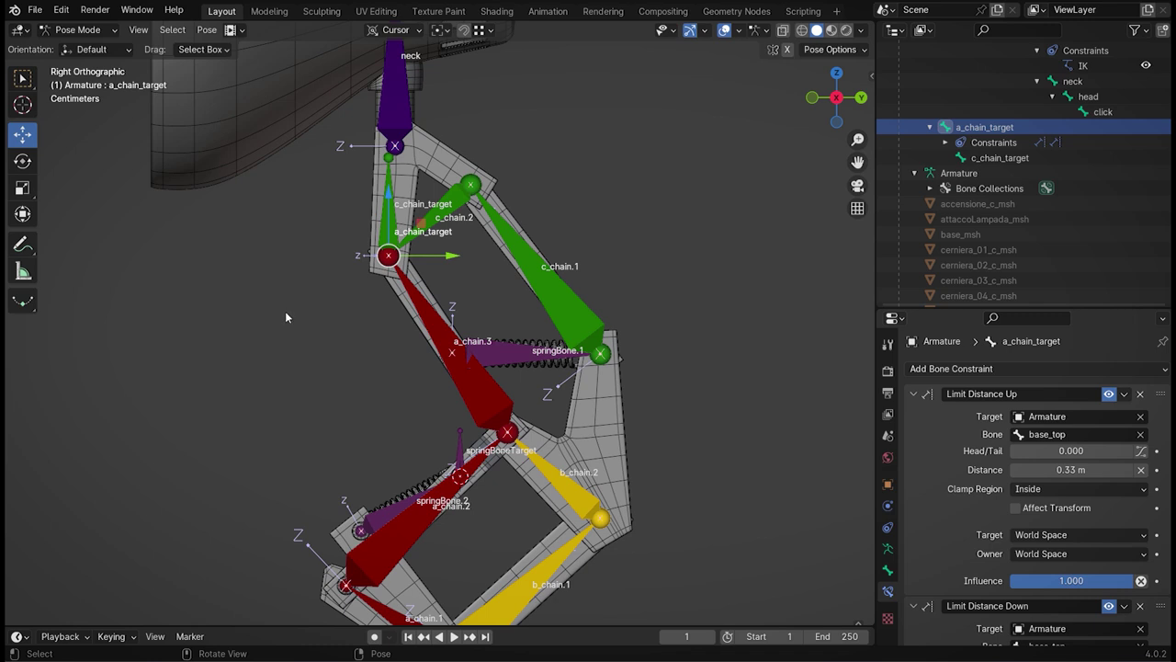
scroll(288, 313, "down", 3)
mouse_move(296, 328)
middle_mouse_down()
mouse_move(363, 345)
mouse_move(356, 334)
middle_mouse_up()
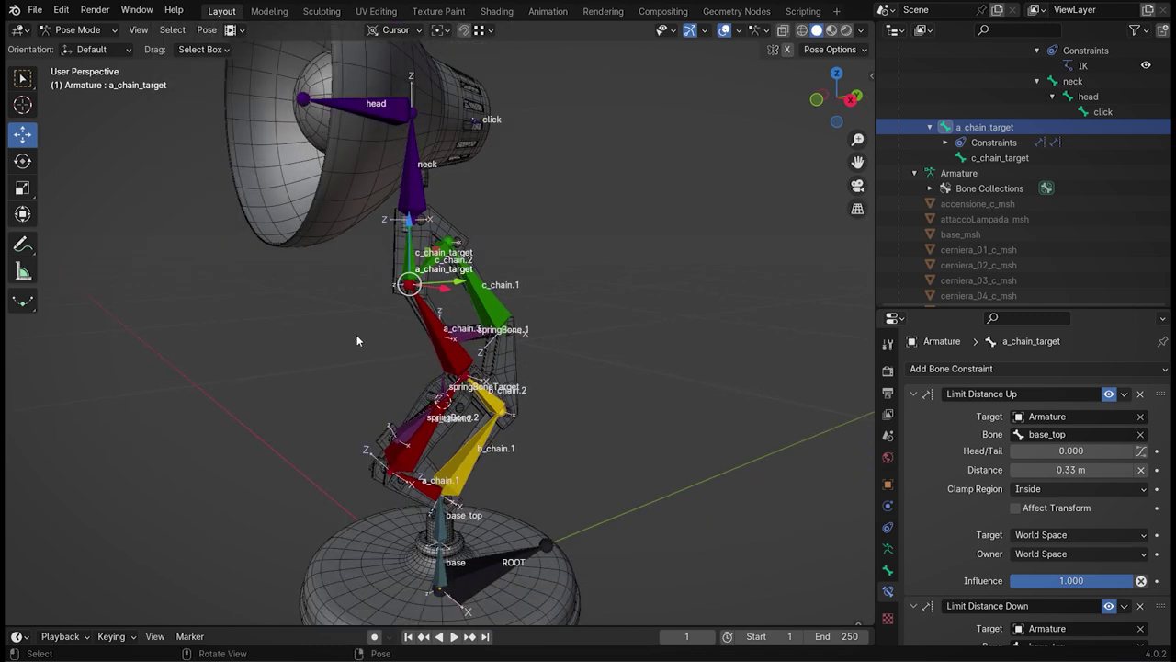
scroll(357, 340, "down", 2)
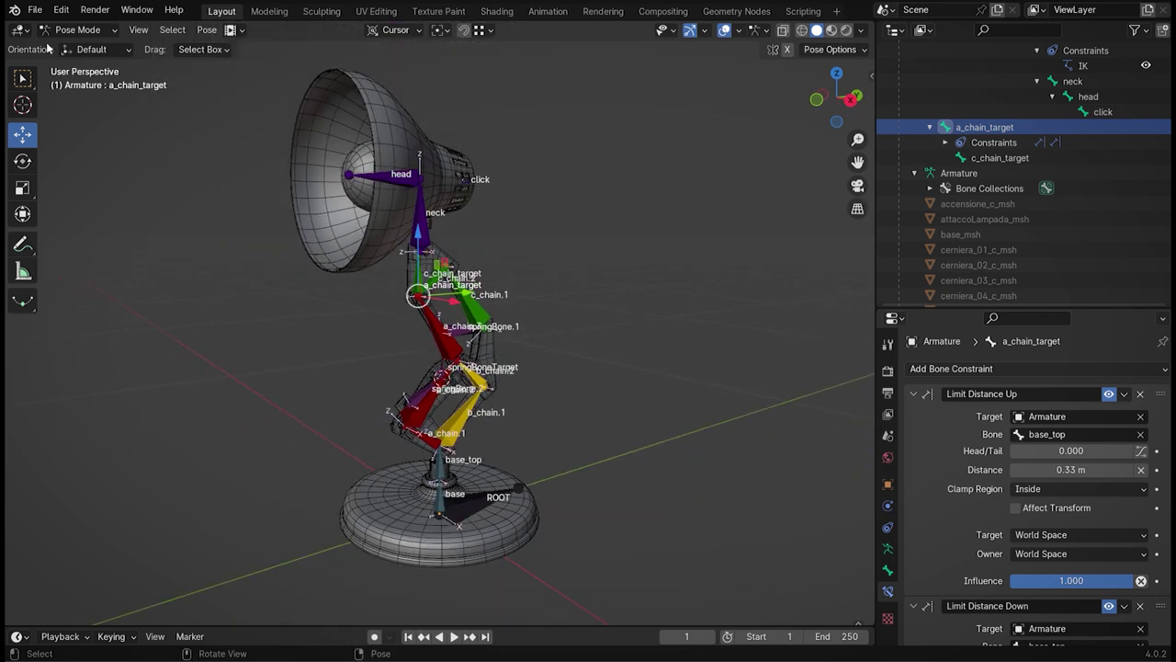
- Save the file as luxo_jr_model_RIG_06a.blend, then zoom and orbit in on the spring bones
left_click(37, 17)
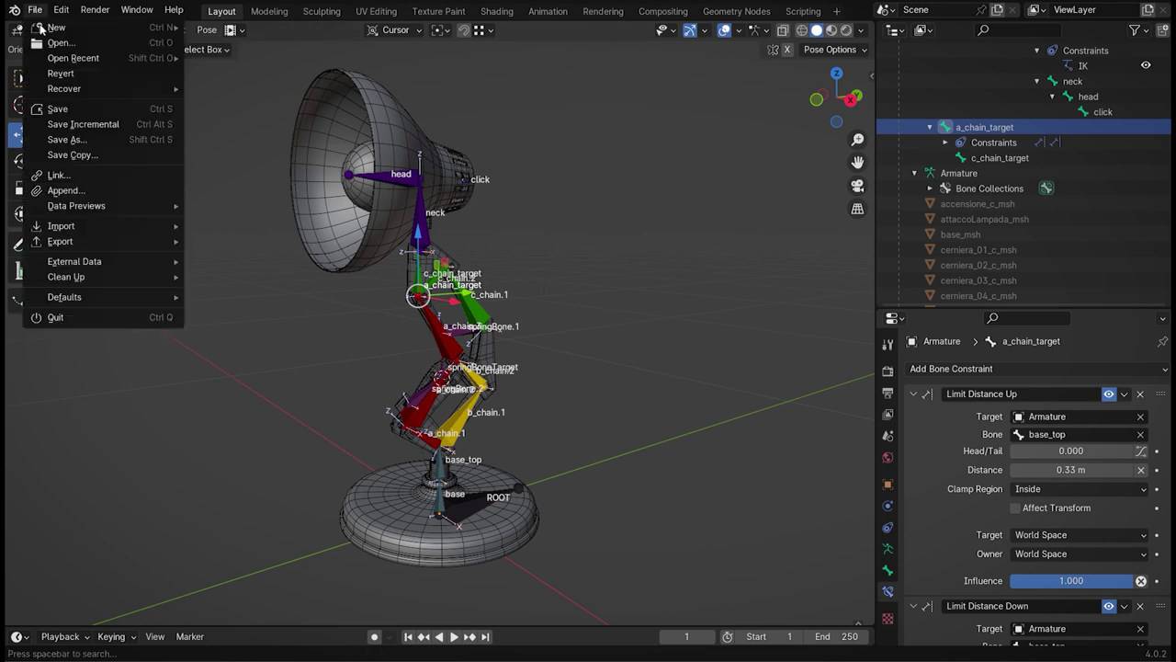
left_click(55, 108)
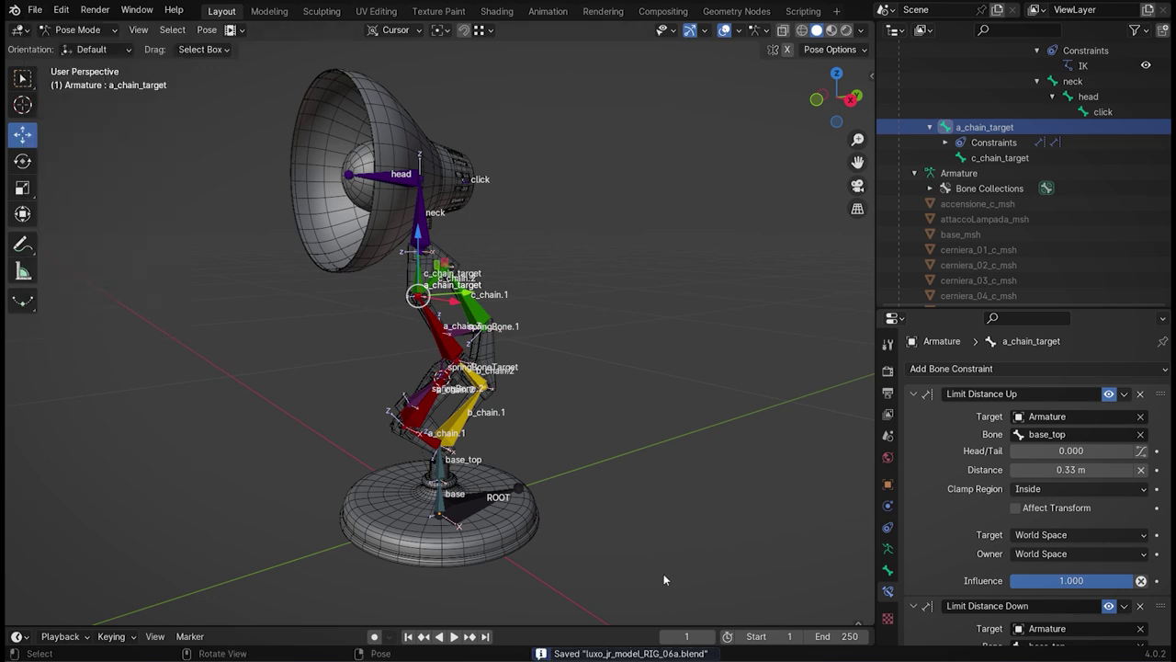
scroll(476, 375, "up", 1)
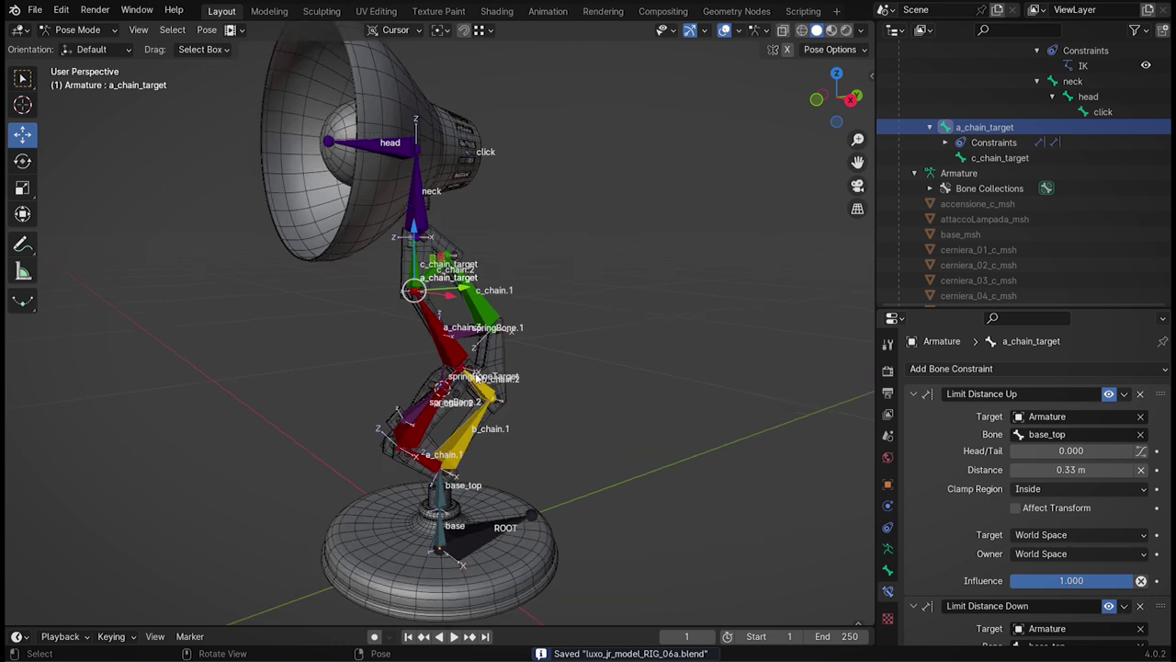
scroll(475, 373, "up", 2)
scroll(475, 372, "up", 1)
scroll(471, 395, "up", 1)
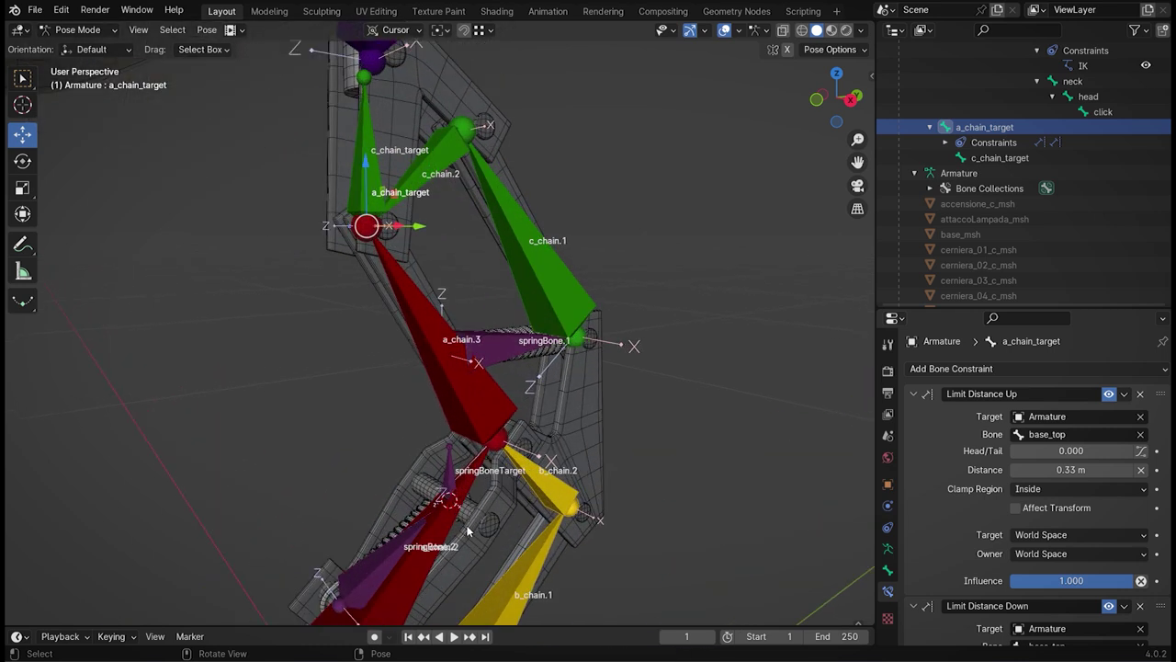
scroll(466, 426, "up", 1)
middle_click_drag(466, 427, 464, 378, "shift")
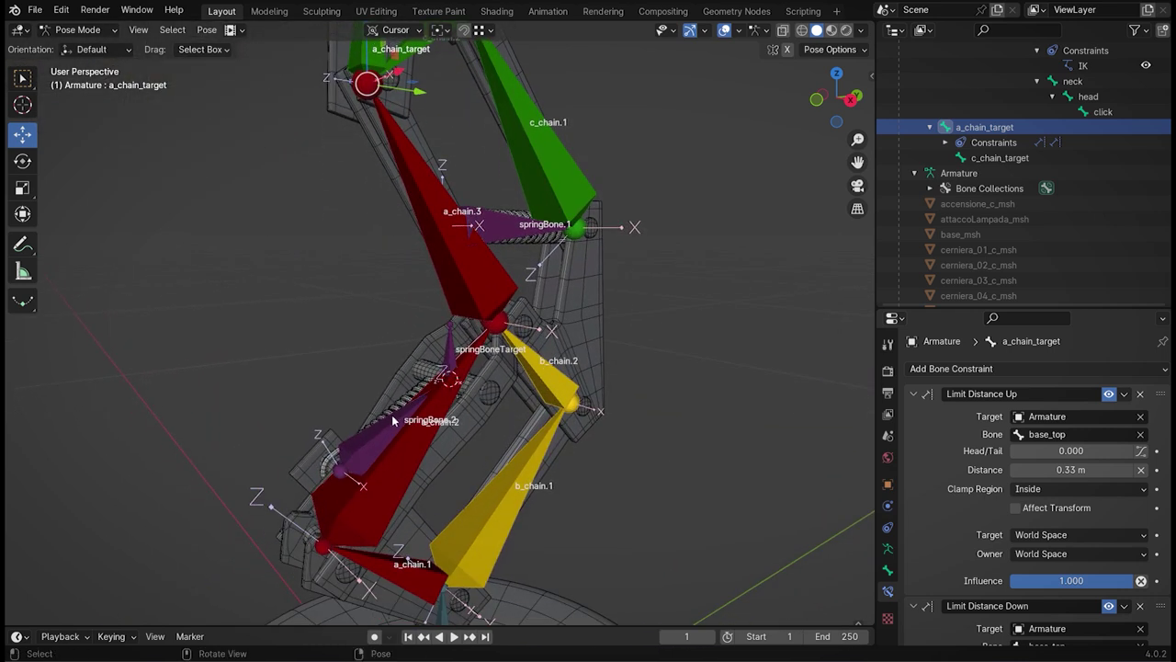
middle_click_drag(433, 443, 468, 418)
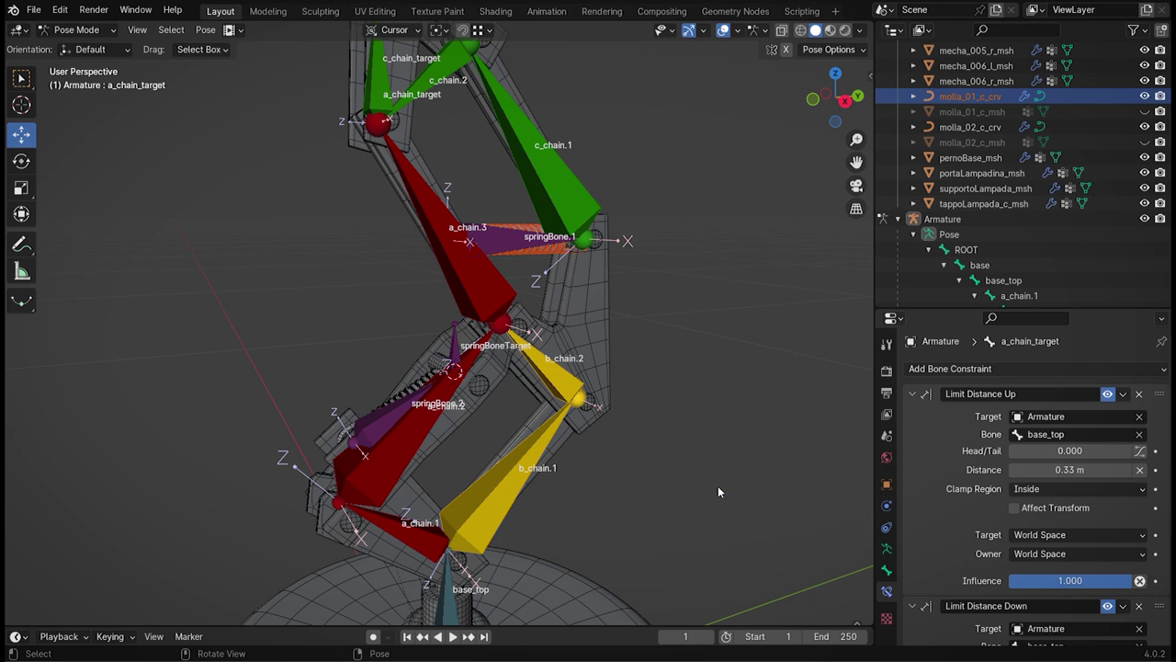
- Inspect both spring bones' Stretch To constraints and set springBone.1's Maintain Volume to None
left_click(500, 239)
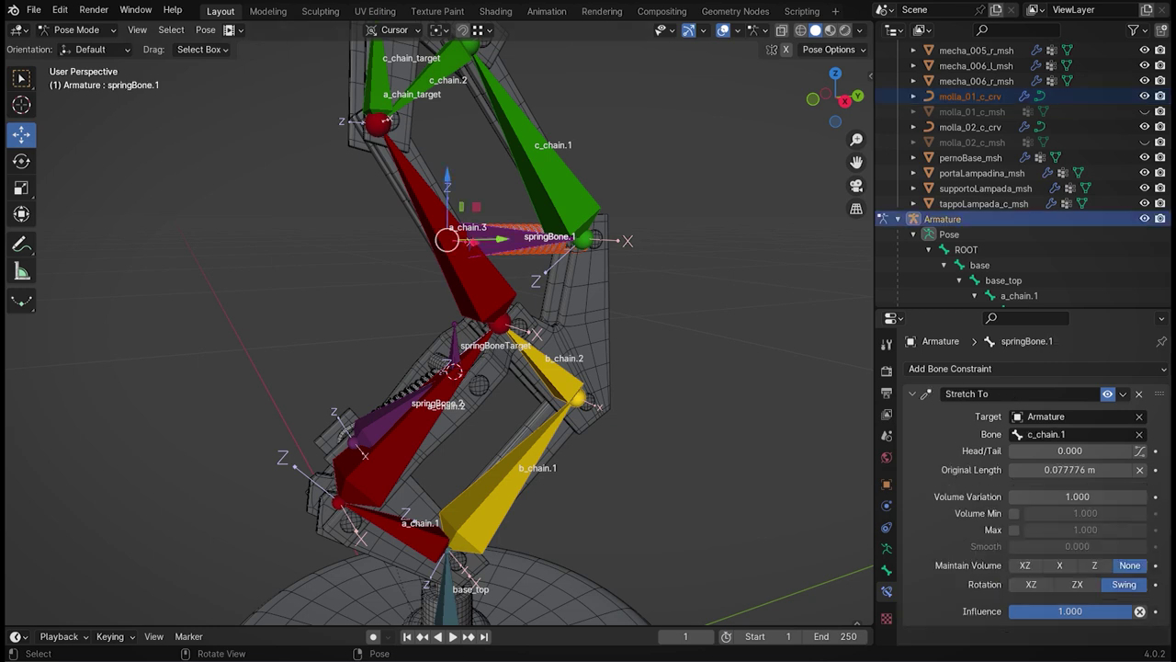
left_click(386, 427)
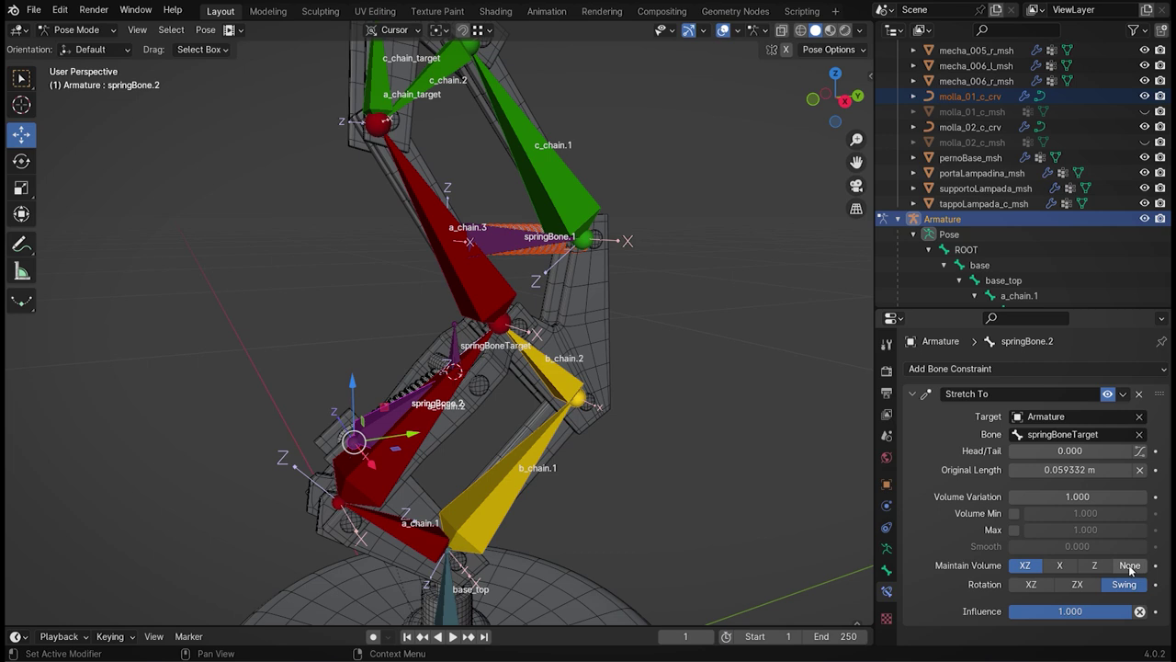
left_click(497, 240)
left_click(1129, 567)
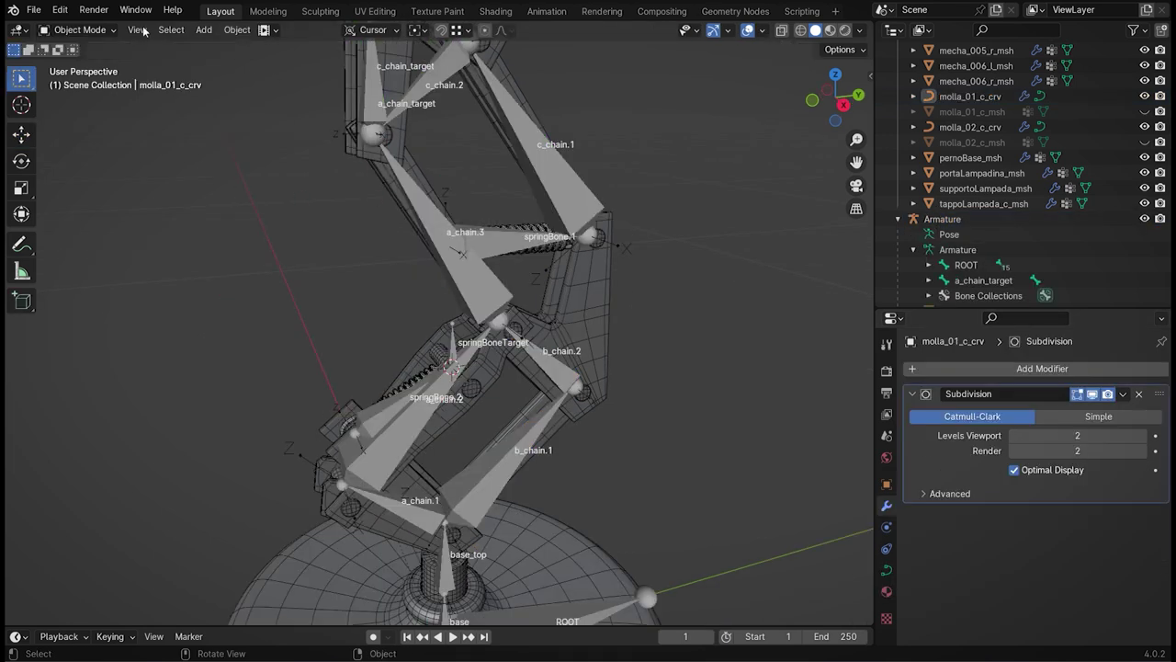
- Return to Object Mode and select the molla_01_c_crv spring curve
left_click(76, 31)
left_click(75, 46)
scroll(529, 264, "up", 2)
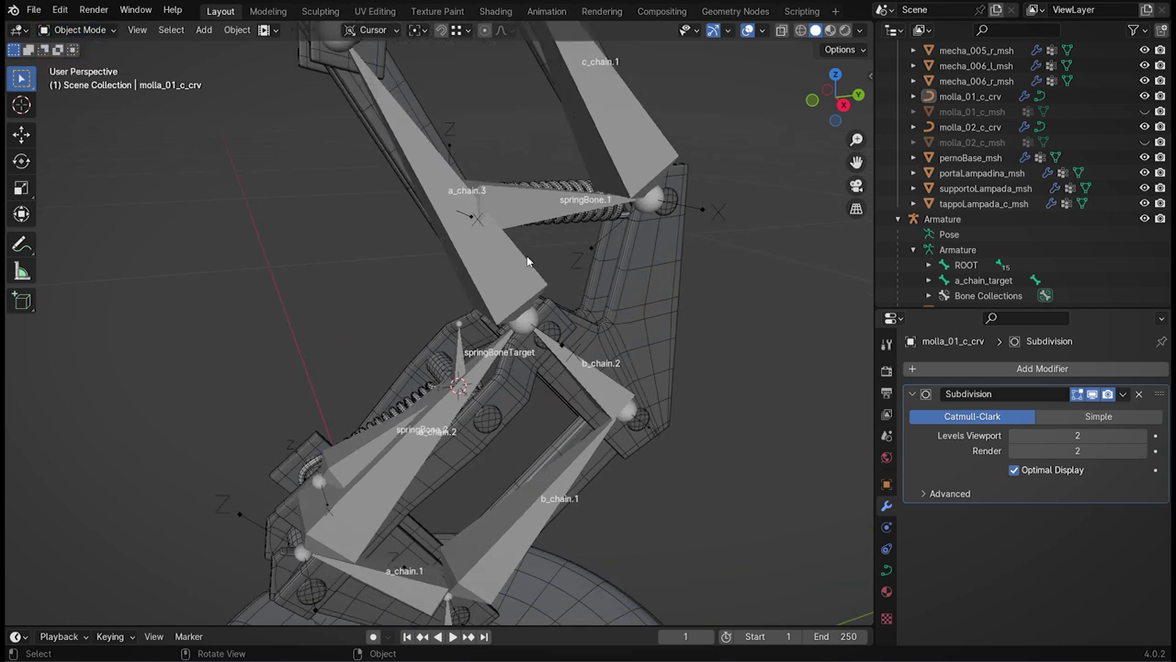
scroll(529, 264, "down", 1)
left_click(559, 235)
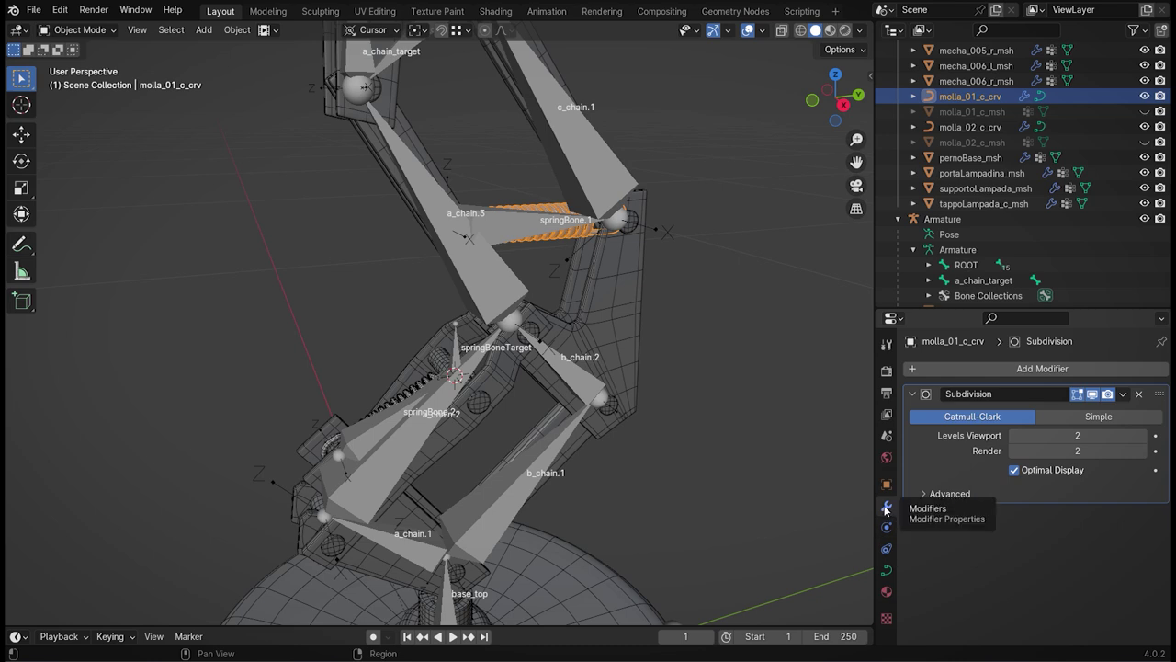
- Add three Hook modifiers below the Subdivision and enlarge the modifier panel
left_click(1010, 371)
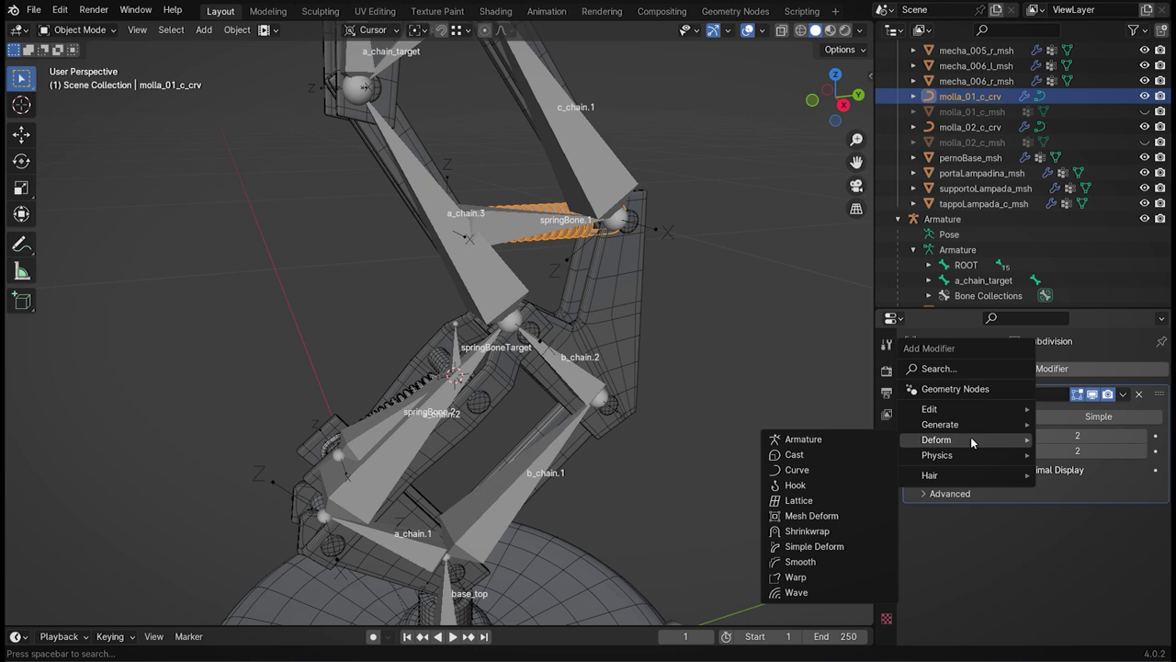
left_click(795, 486)
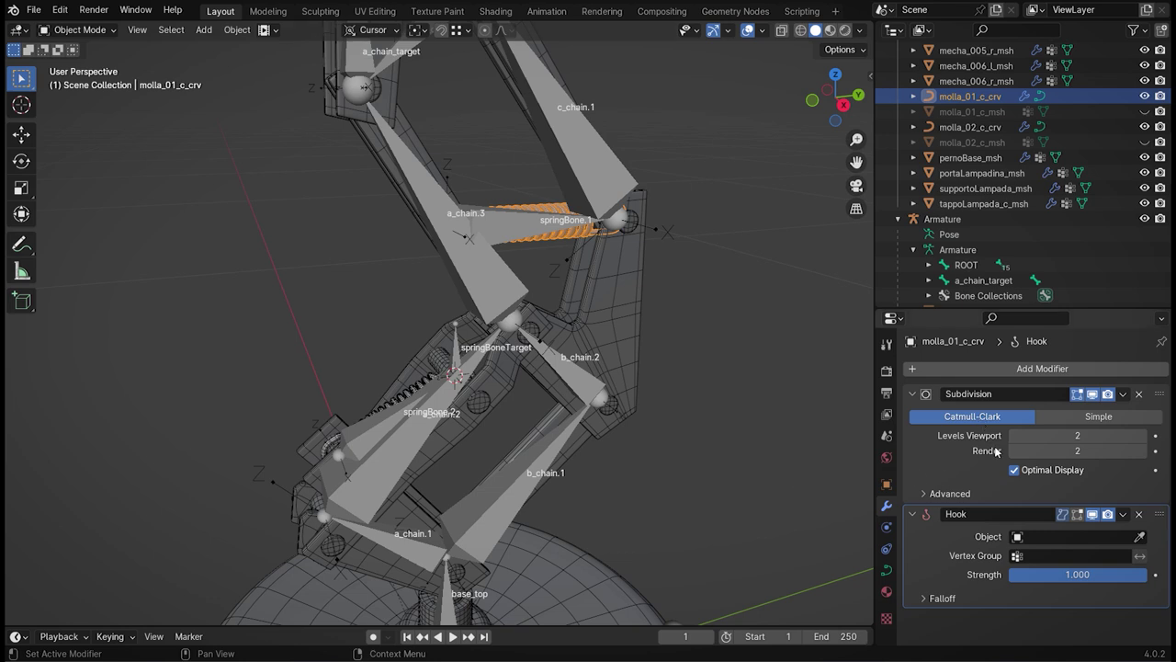
left_click(985, 370)
mouse_move(941, 374)
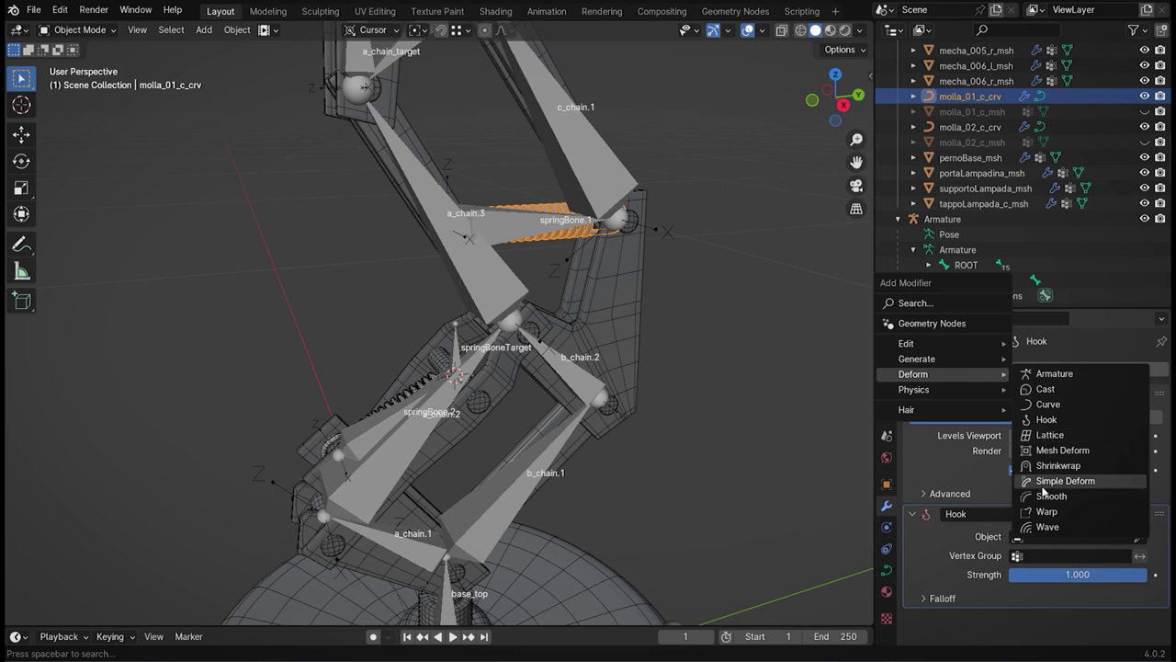
left_click(1050, 417)
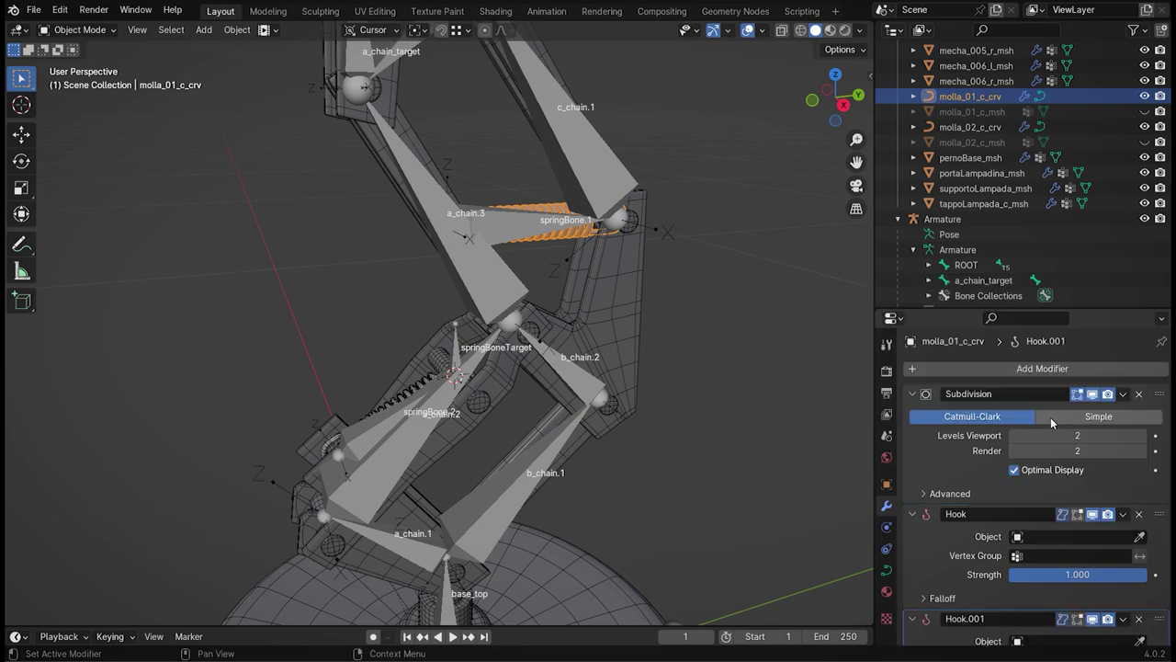
left_click(939, 369)
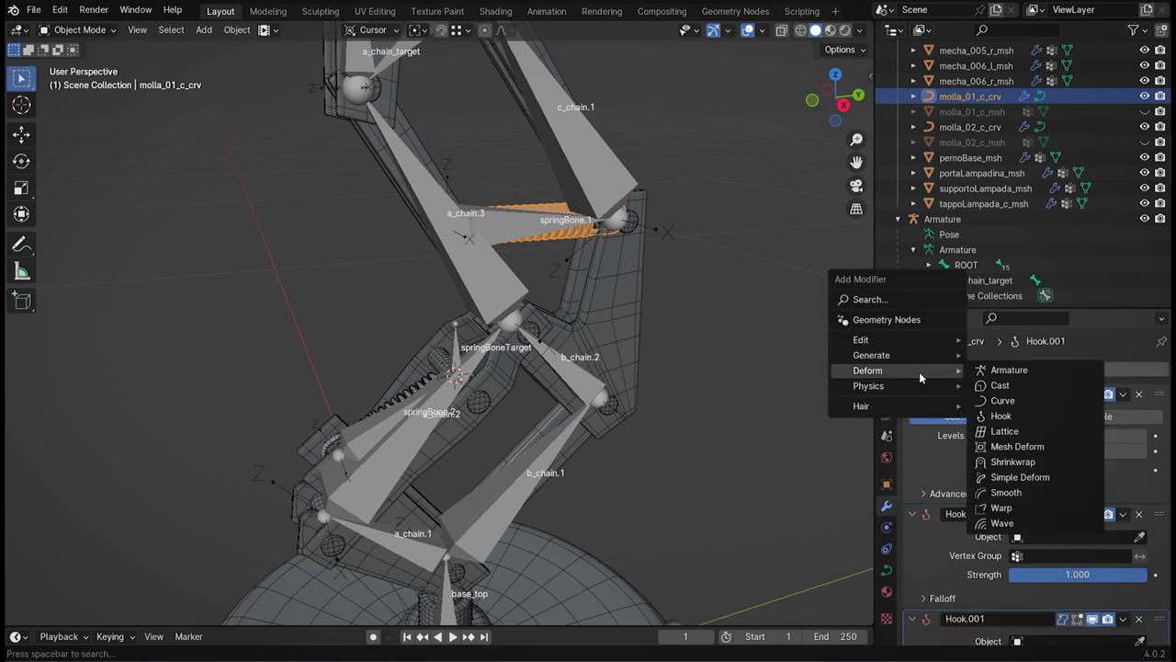
mouse_move(867, 370)
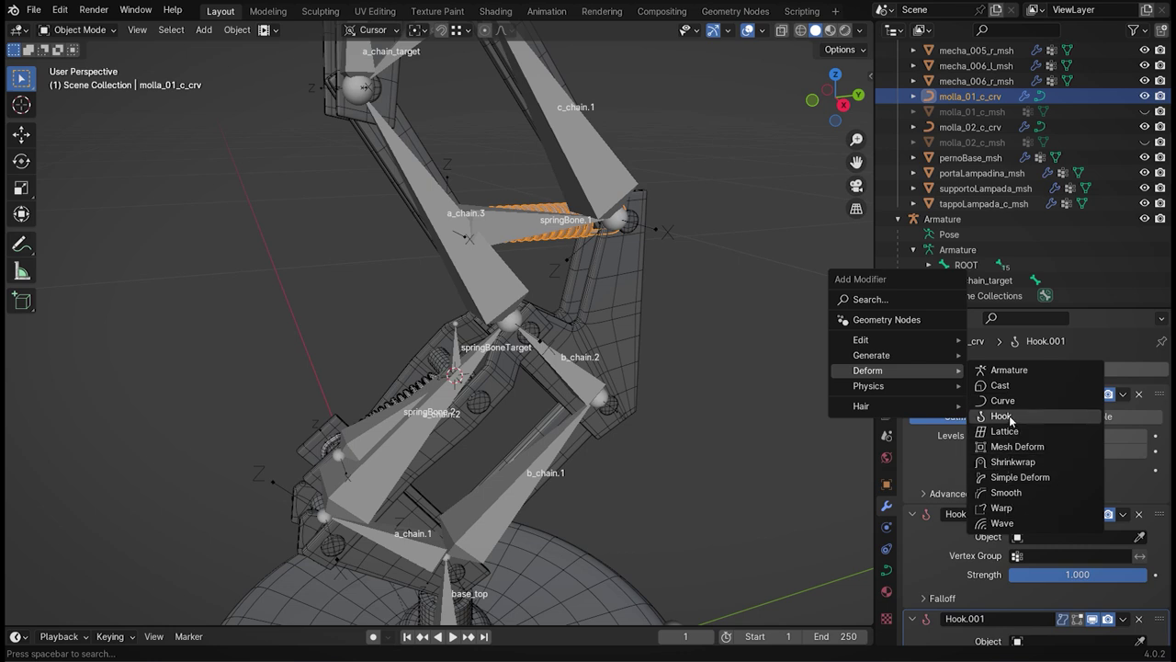
left_click(1011, 419)
scroll(1058, 436, "down", 3)
scroll(1059, 435, "up", 3)
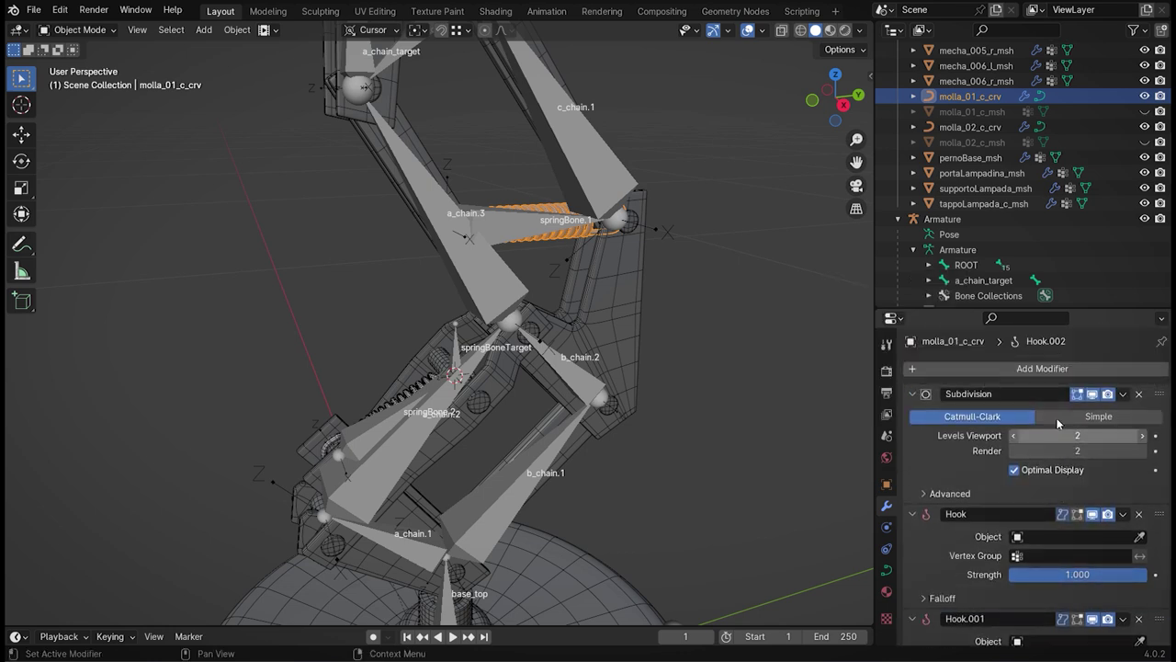
left_click_drag(1092, 309, 1071, 110)
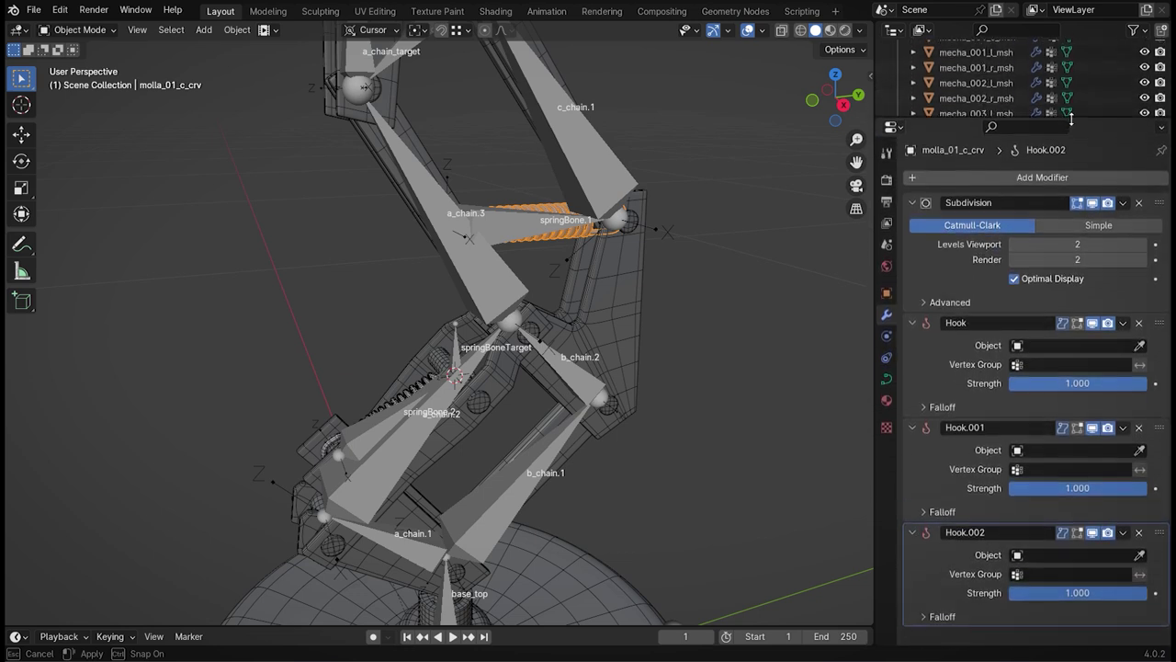
left_click_drag(1071, 111, 1071, 125)
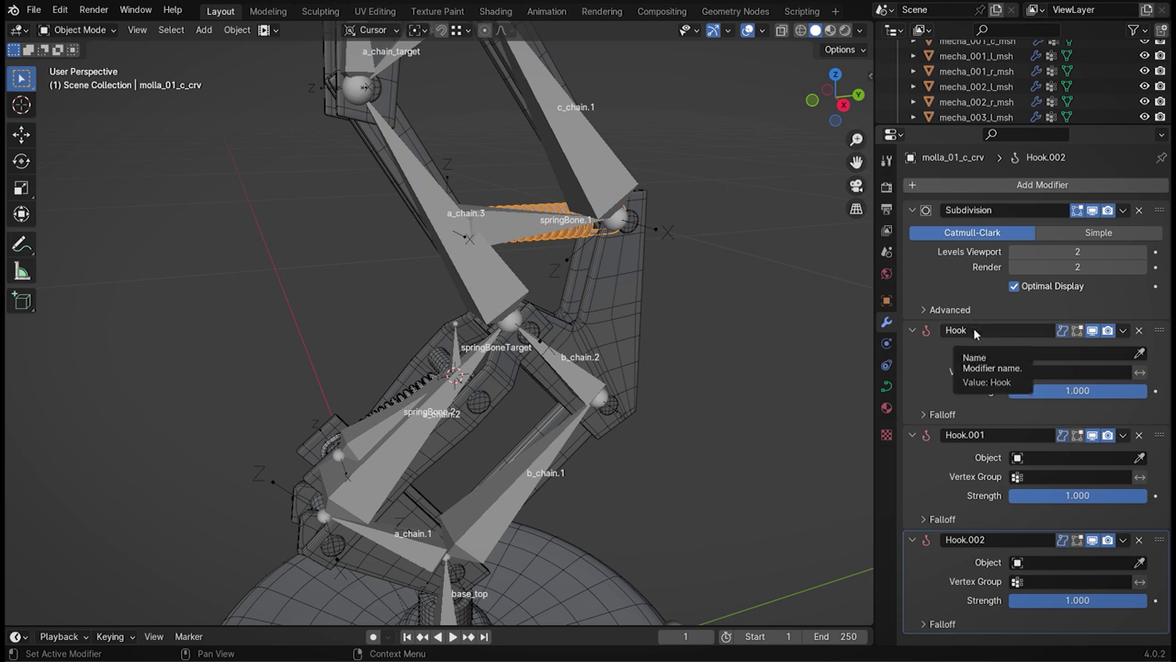
- Rename the spring's Hook, Hook.001 and Hook.002 modifiers to Hook top, Hook helix and Hook dwn
double_click(974, 330)
type("top")
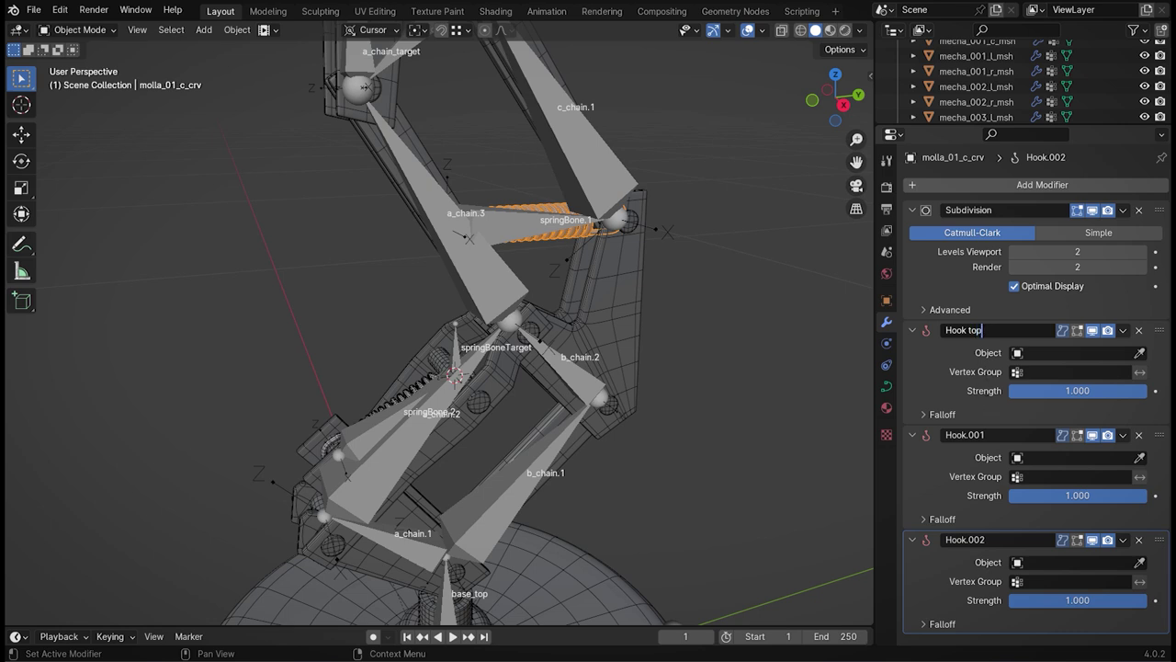
double_click(968, 434)
key("Delete")
key("Delete")
key("Delete")
type("ol")
type("h")
key("Return")
double_click(998, 545)
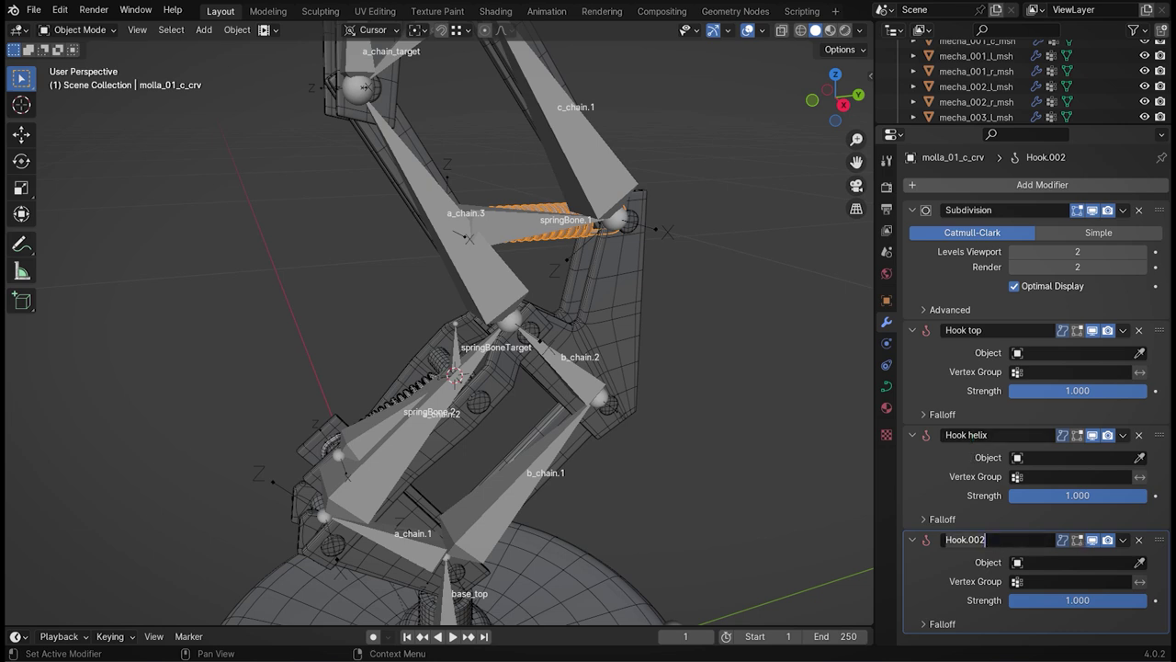
key("BackSpace")
key("BackSpace")
key("BackSpace")
type("wn")
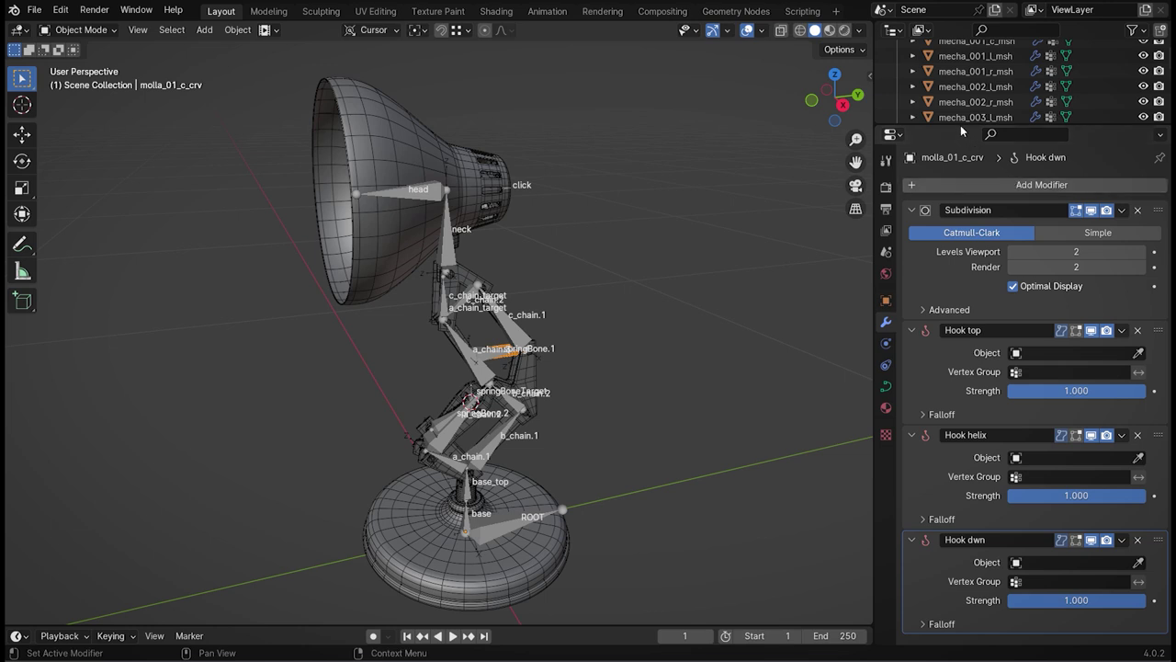
- Expand the Armature's contents in the Outliner, then restore room for the modifier panel
left_click_drag(960, 126, 955, 432)
scroll(951, 313, "up", 5)
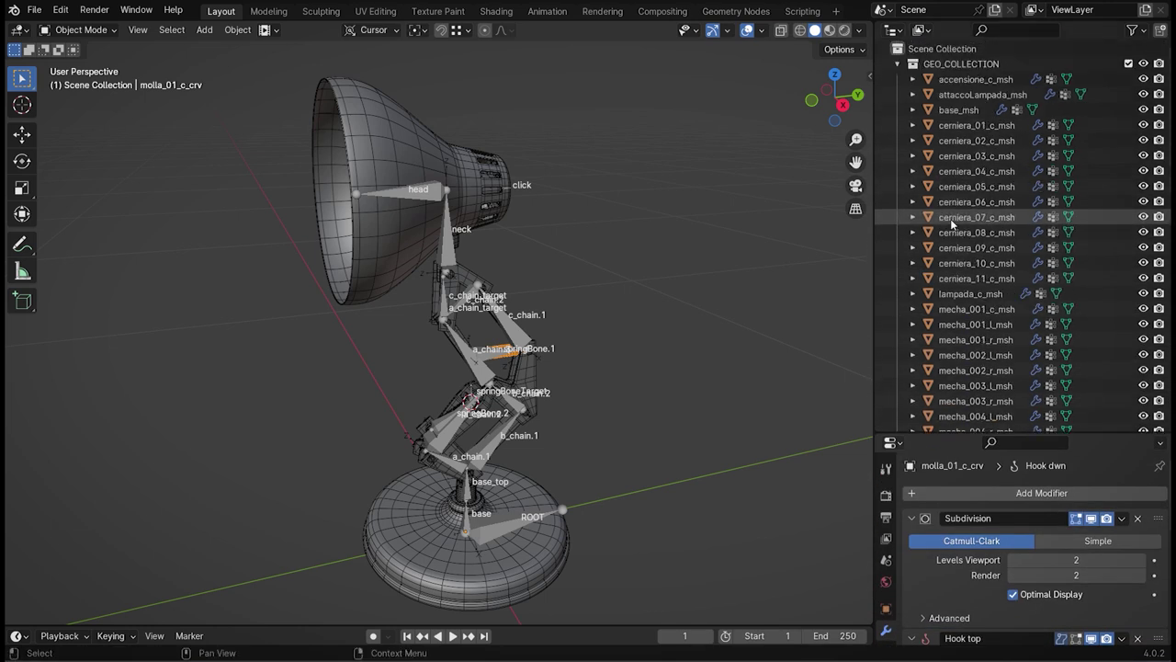
left_click(897, 79)
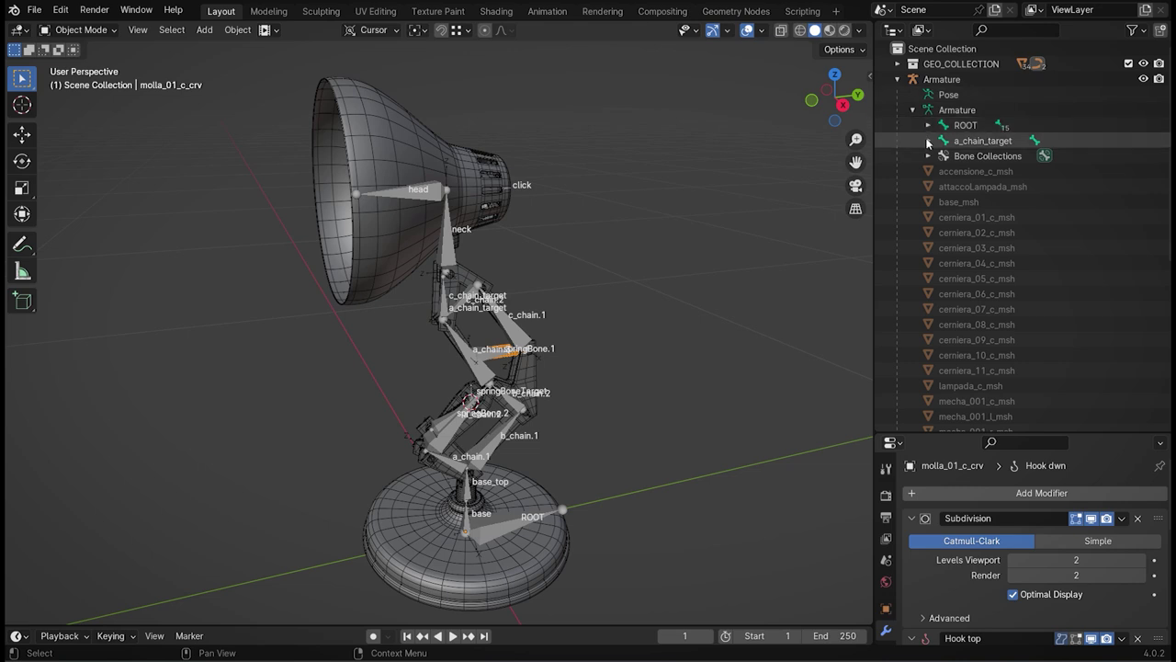
left_click_drag(944, 433, 947, 151)
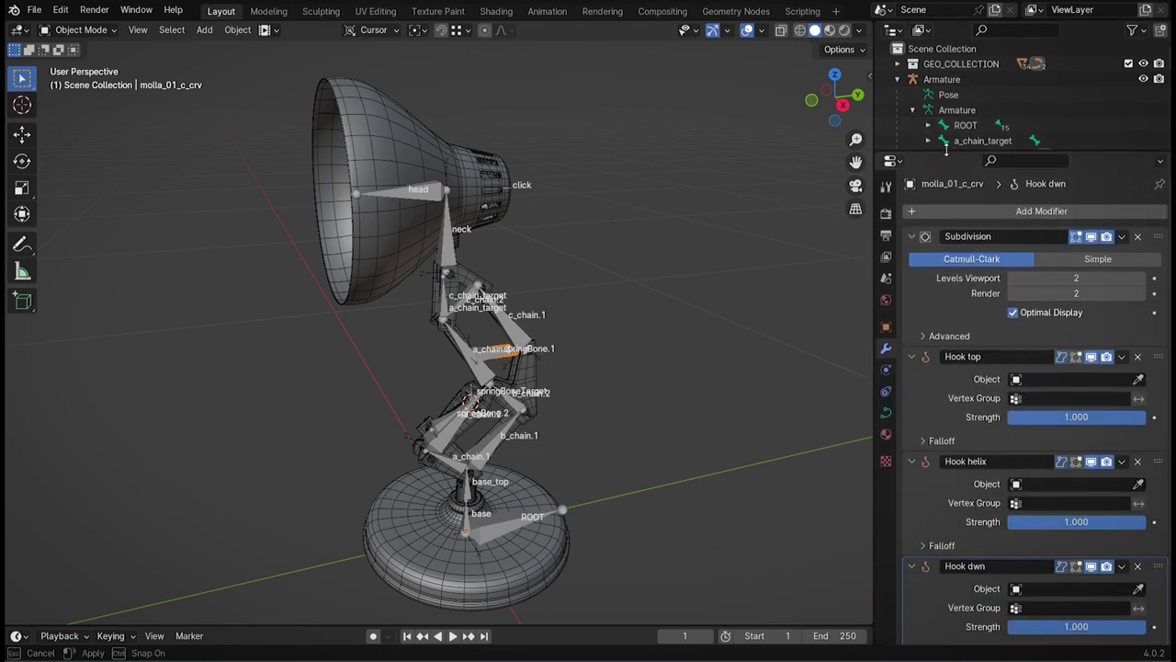
scroll(959, 346, "down", 1)
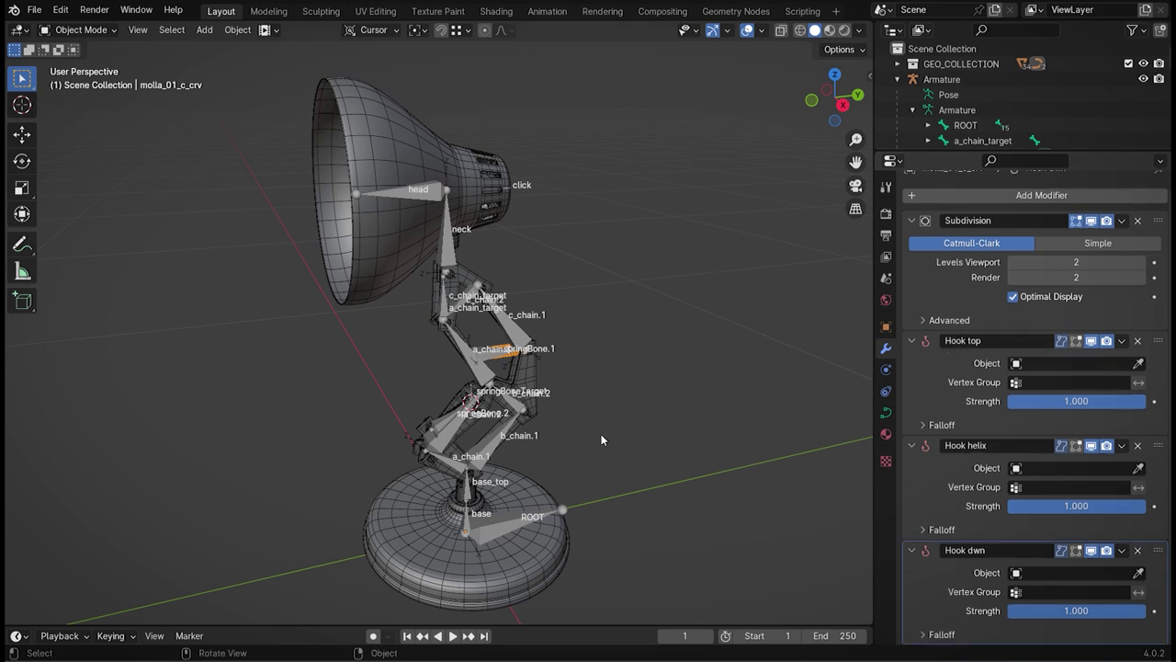
- Set the Object of Hook top, Hook helix and Hook dwn to Armature
left_click(1017, 364)
left_click(1017, 403)
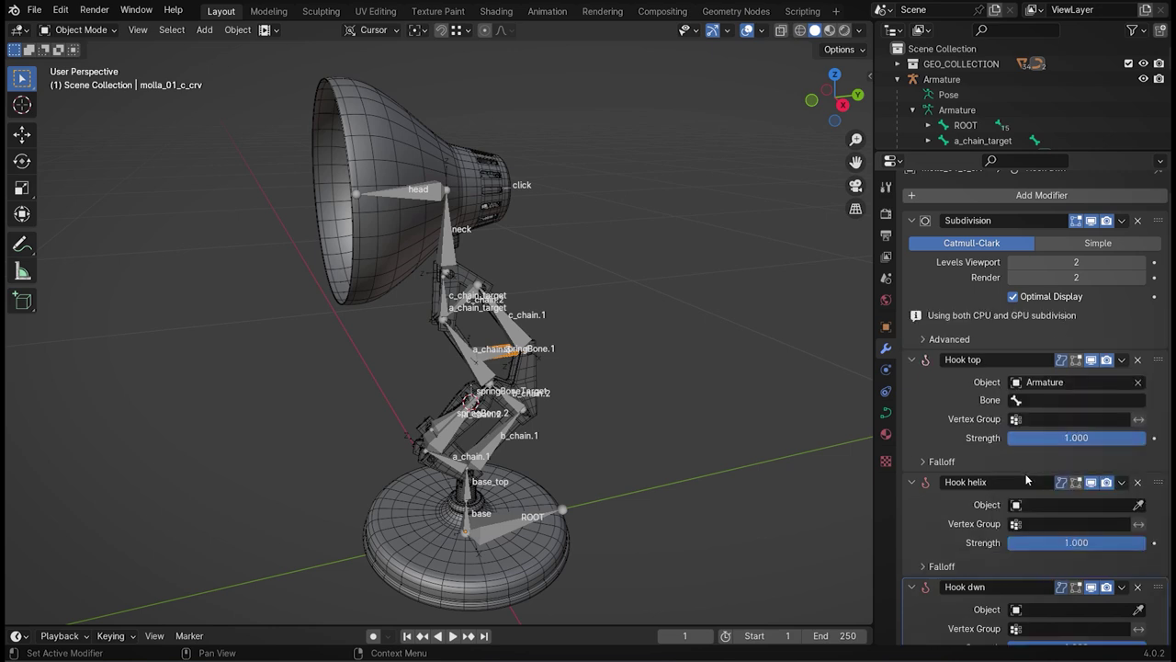
left_click(1017, 505)
left_click(1027, 362)
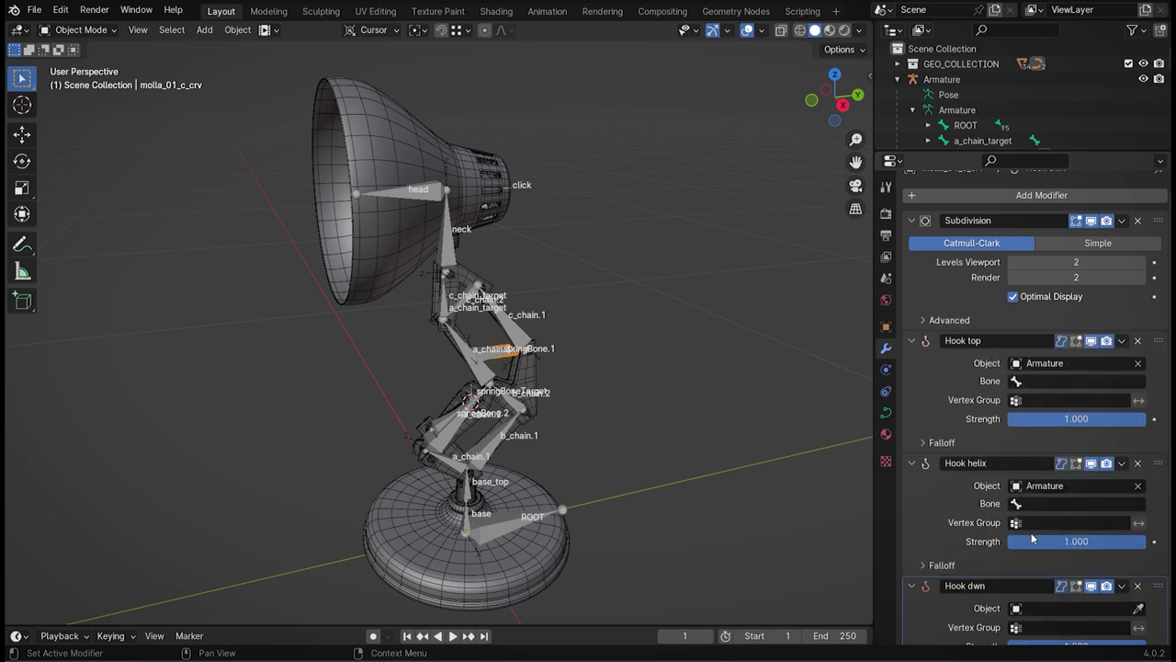
left_click(1020, 573)
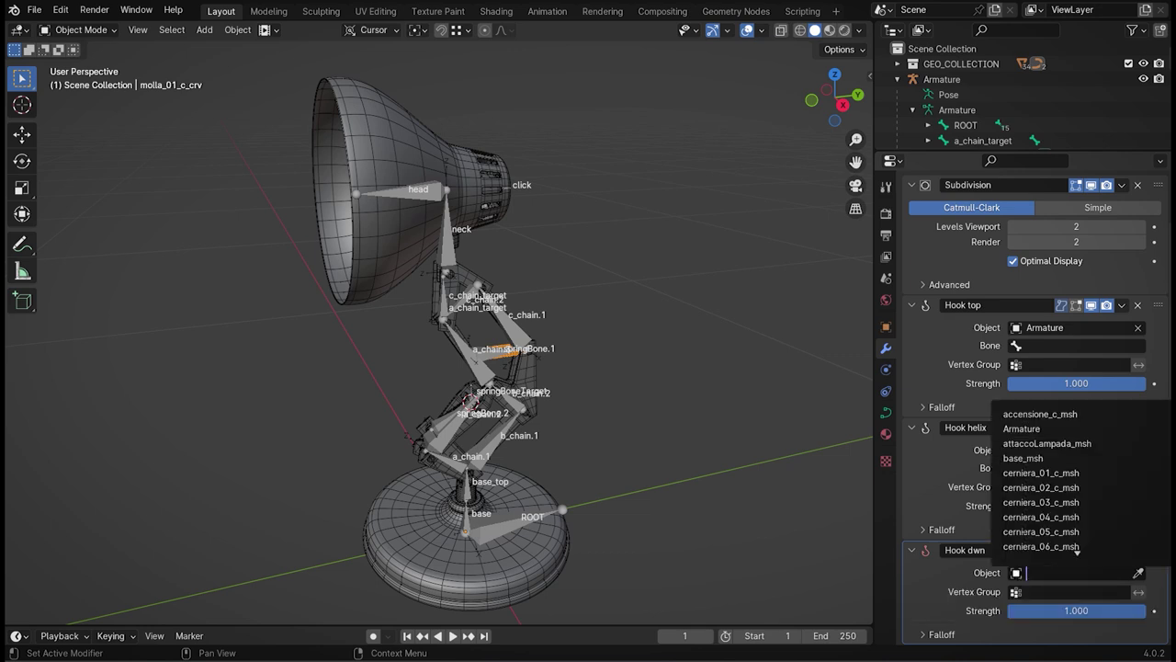
left_click(1021, 428)
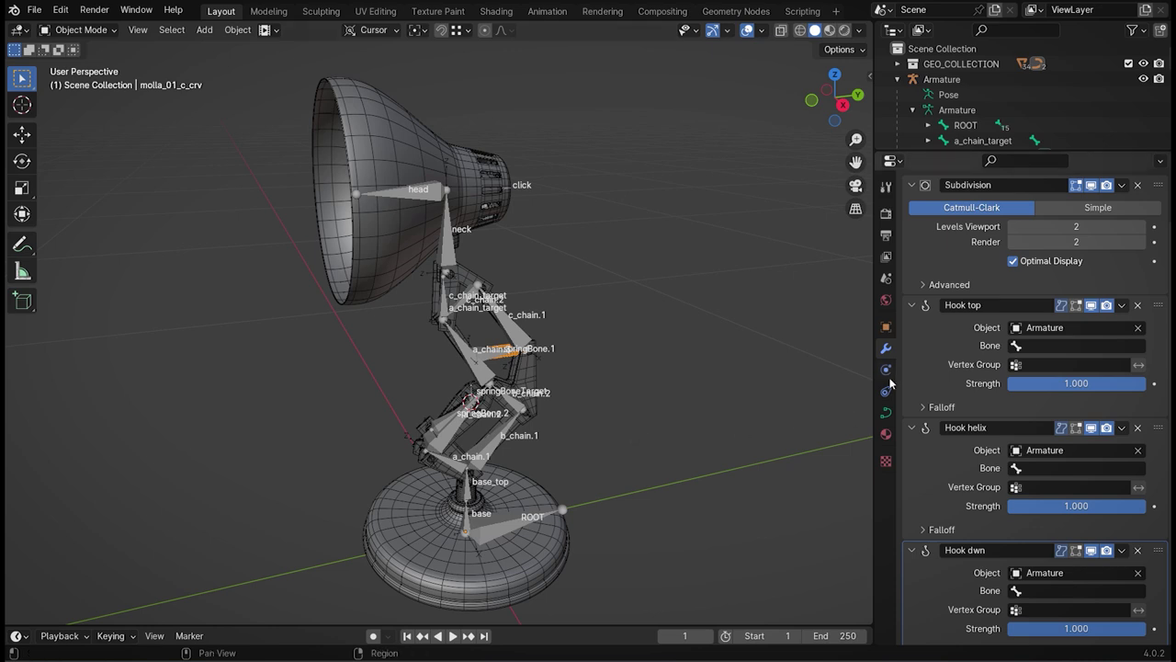
- Switch to wireframe shading with X-ray and enter Edit Mode on the spring curve
scroll(543, 379, "up", 3)
mouse_move(599, 404)
middle_mouse_down("ctrl")
mouse_move(602, 424)
mouse_move(550, 400)
middle_mouse_up("ctrl")
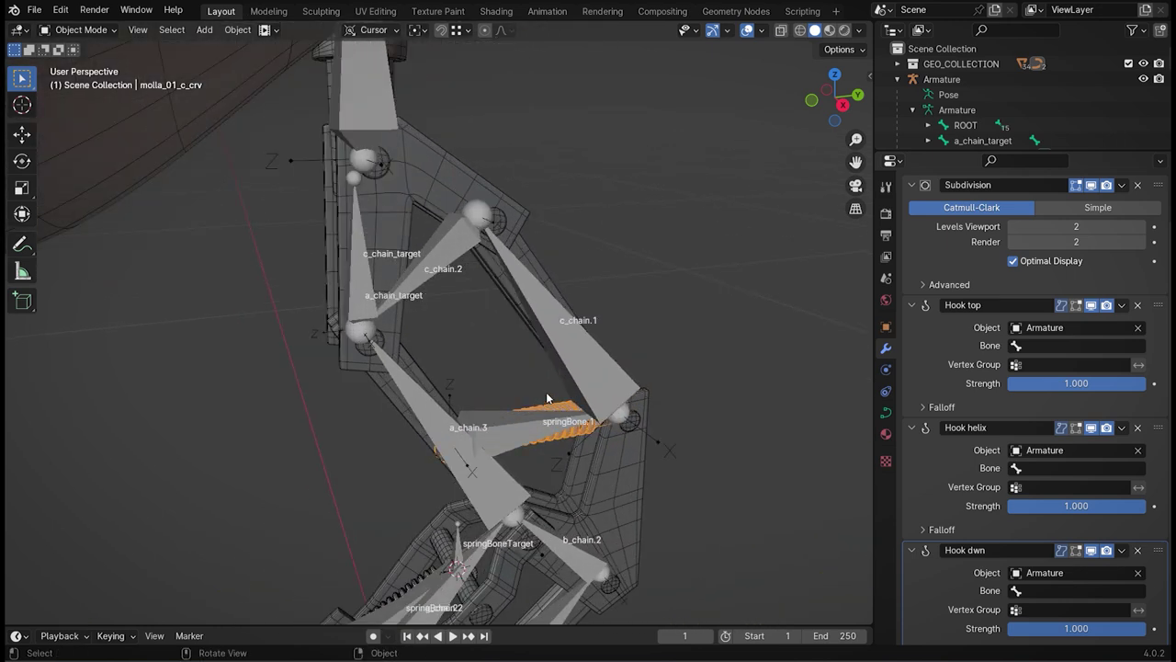
left_click(800, 30)
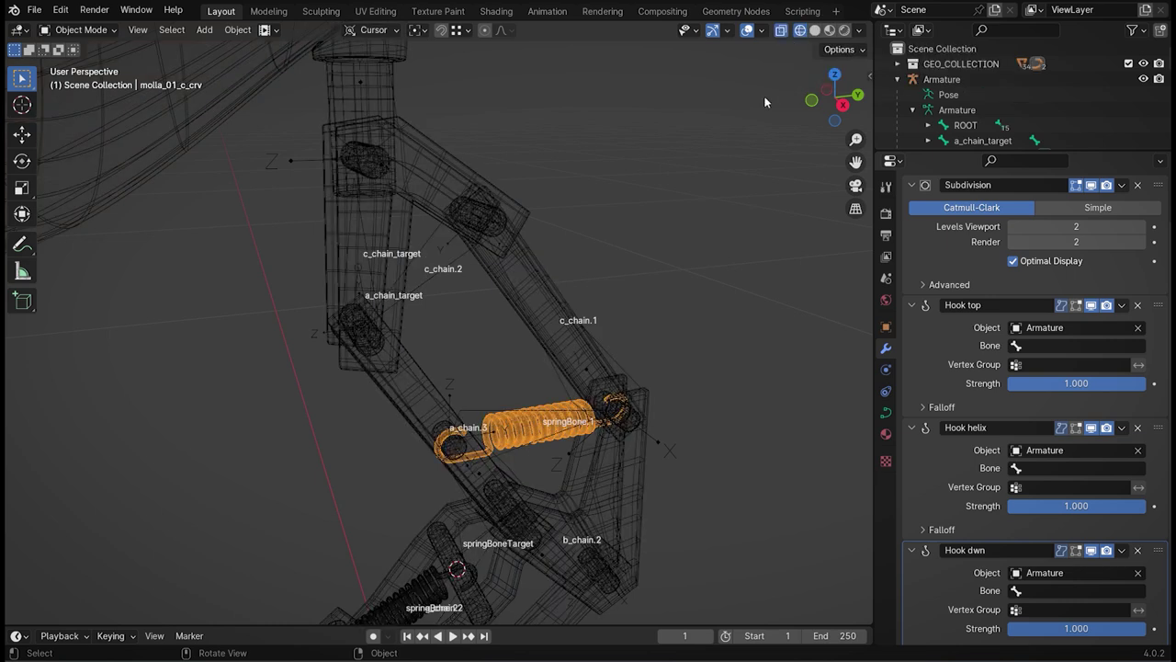
left_click(776, 40)
scroll(602, 515, "up", 2)
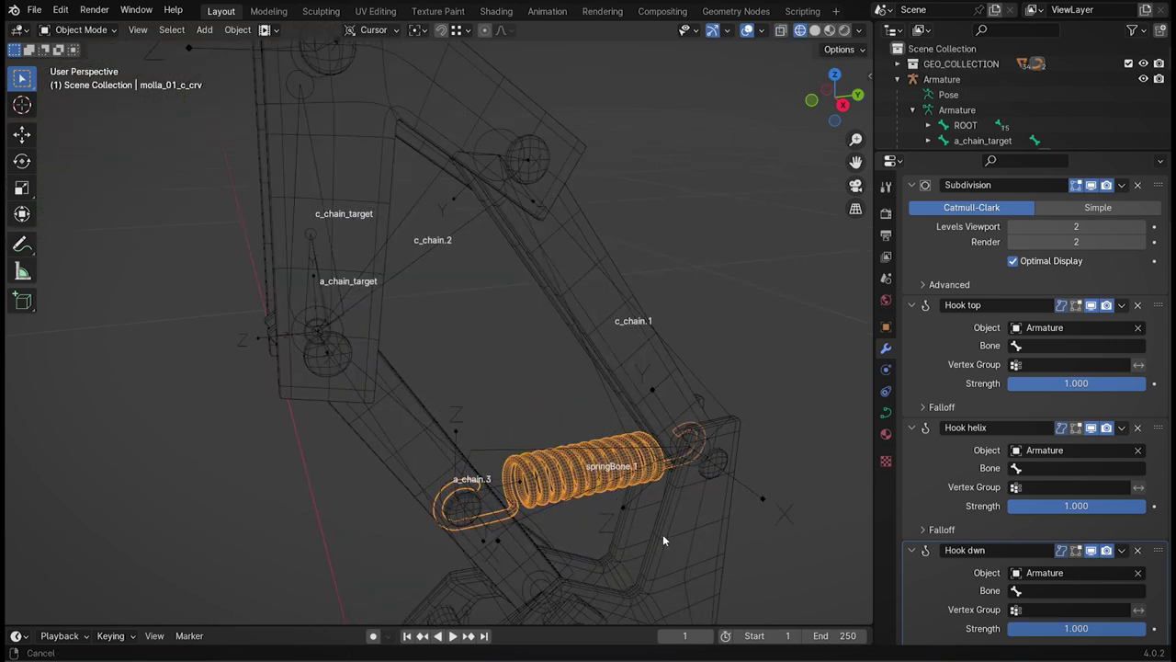
middle_click_drag(662, 534, 622, 456, "shift")
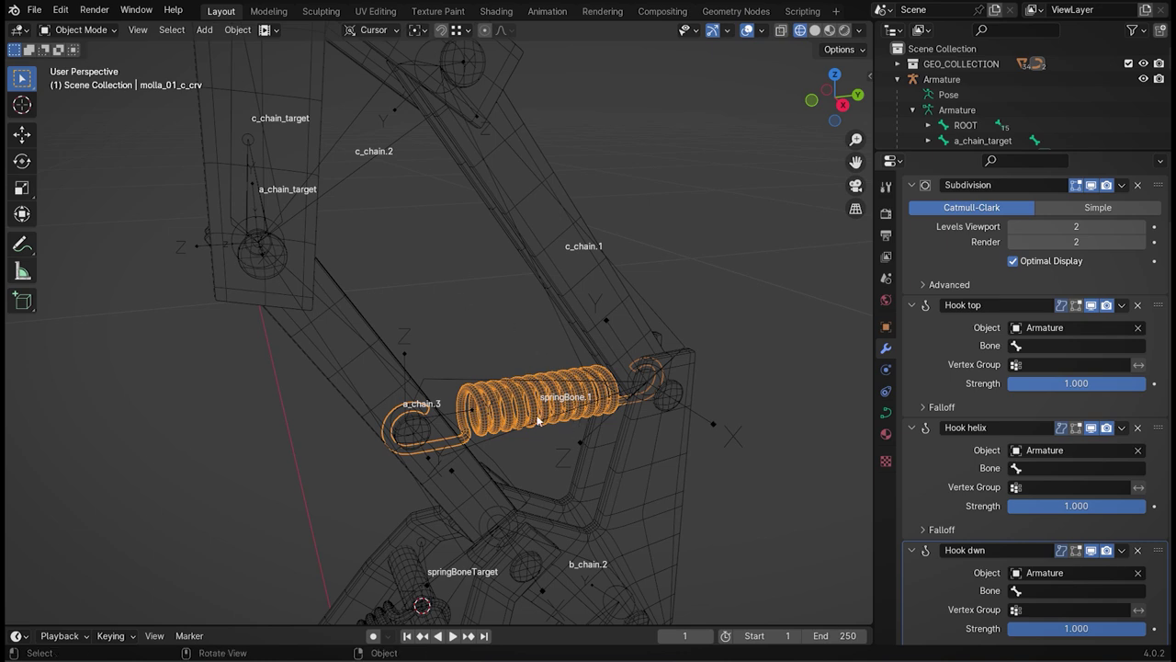
key("Tab")
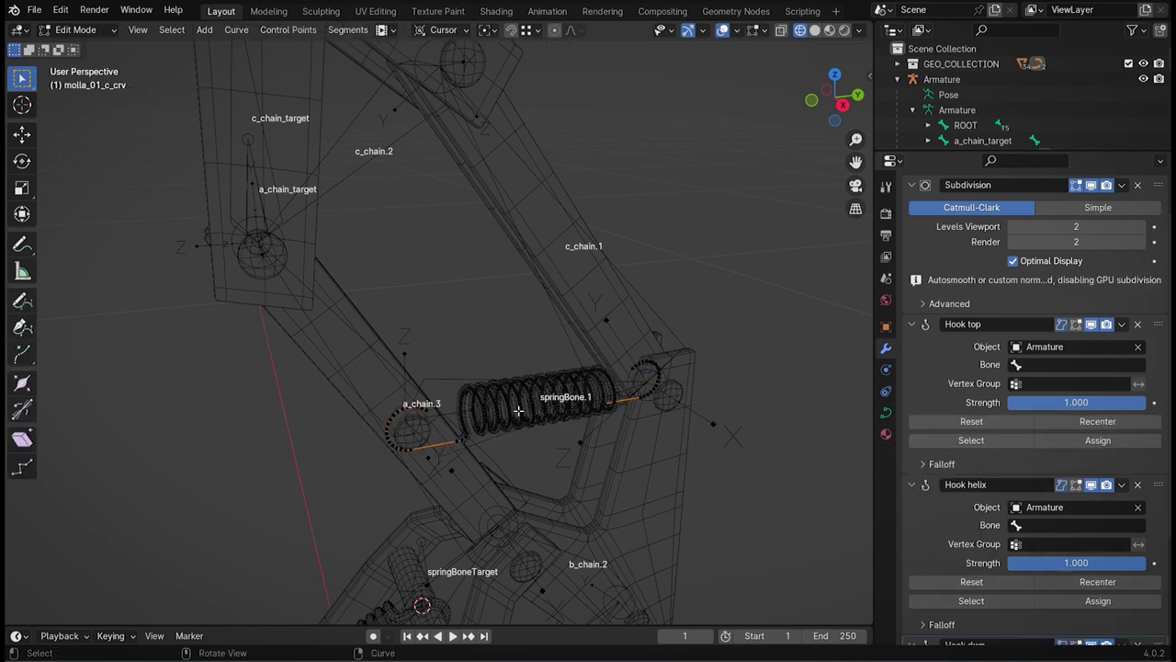
- Select the points forming the spring's right-hand end loop
middle_click_drag(595, 441, 518, 433)
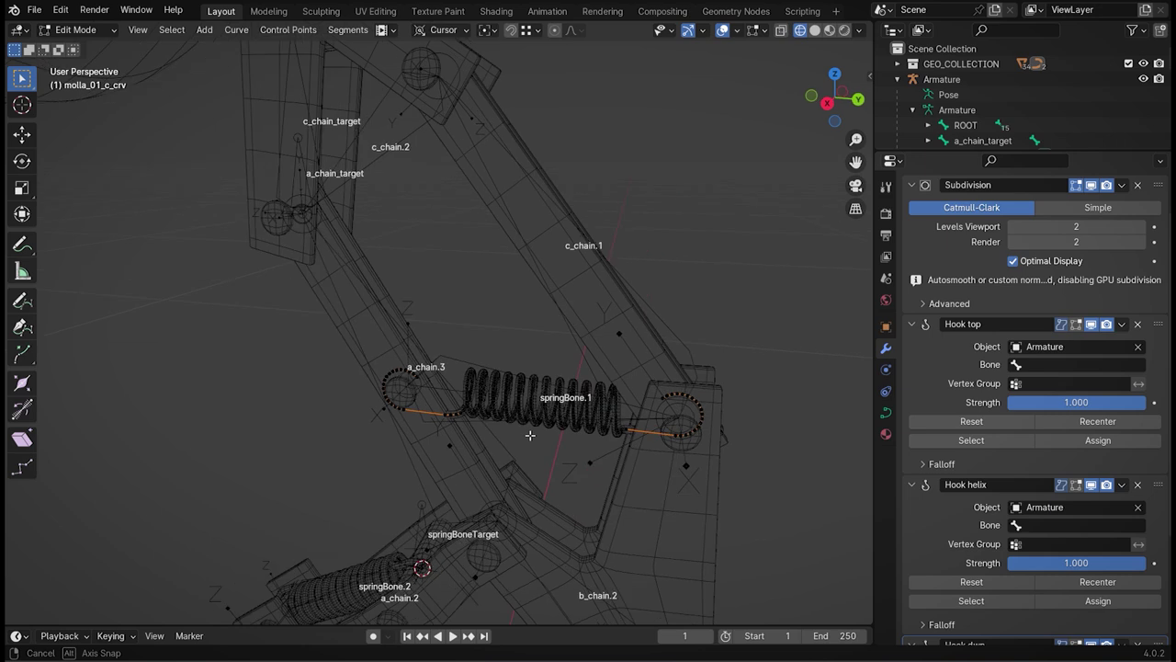
scroll(520, 434, "up", 3)
mouse_move(759, 423)
middle_mouse_down("shift")
mouse_move(484, 387)
mouse_move(479, 416)
middle_mouse_up("shift")
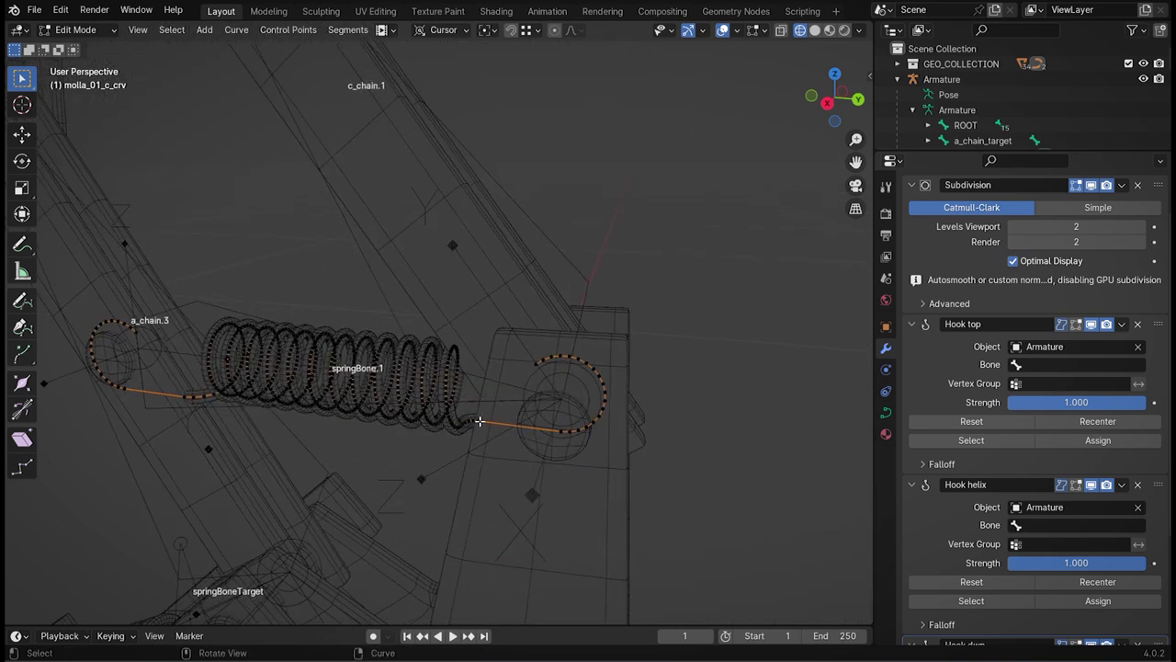
left_click(479, 421)
left_click(536, 364, "ctrl")
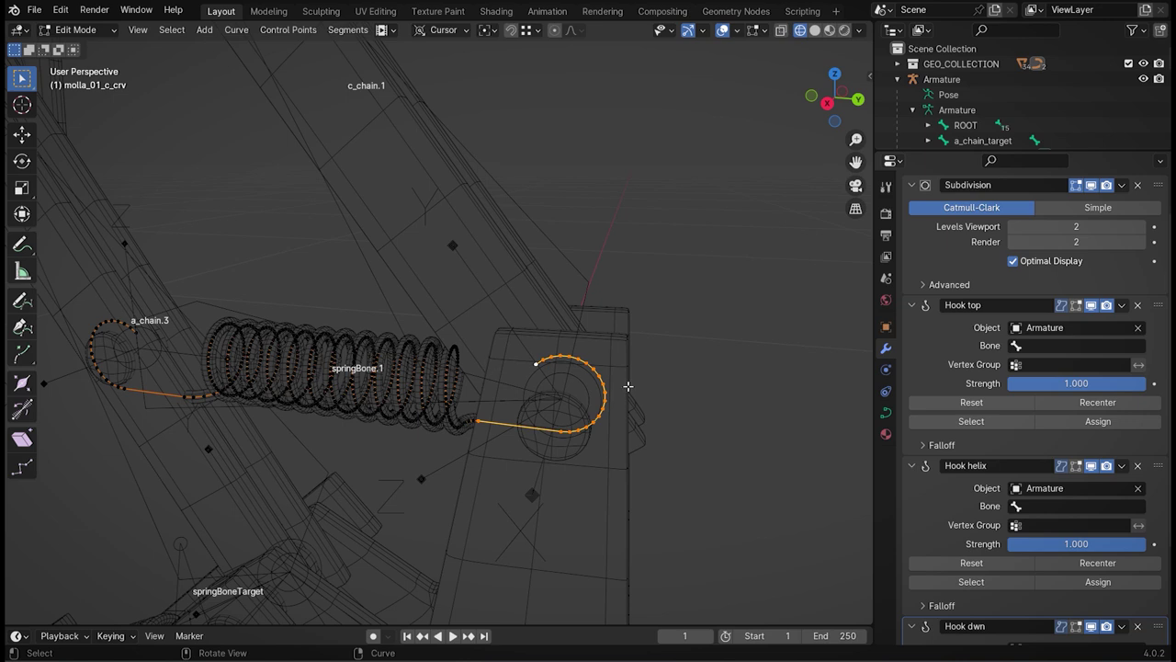
scroll(541, 253, "down", 1)
scroll(542, 255, "down", 1)
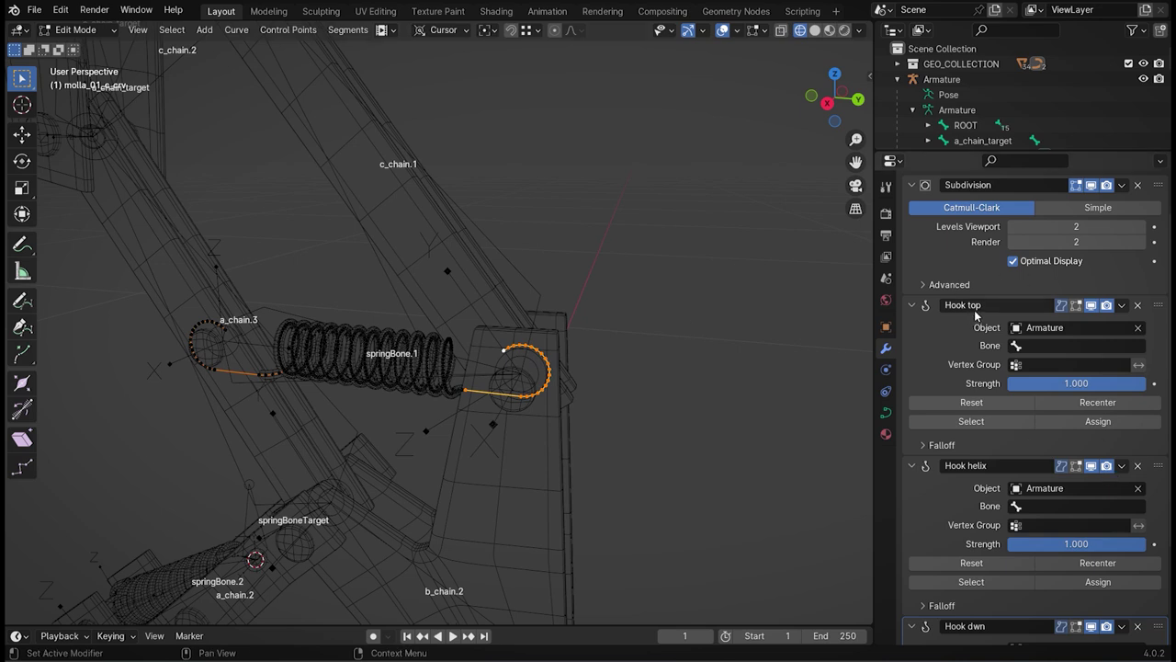
- Set Hook top's bone to c_chain.1 and assign the selected end points
left_click(1024, 349)
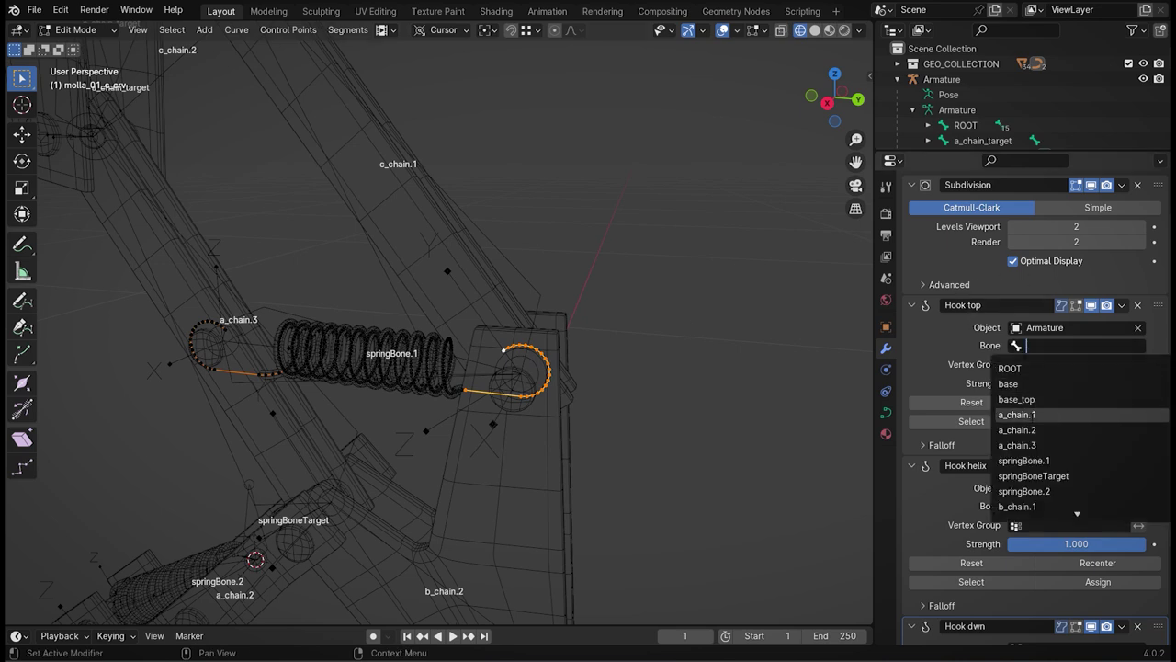
scroll(1020, 491, "down", 2)
scroll(1020, 491, "down", 2)
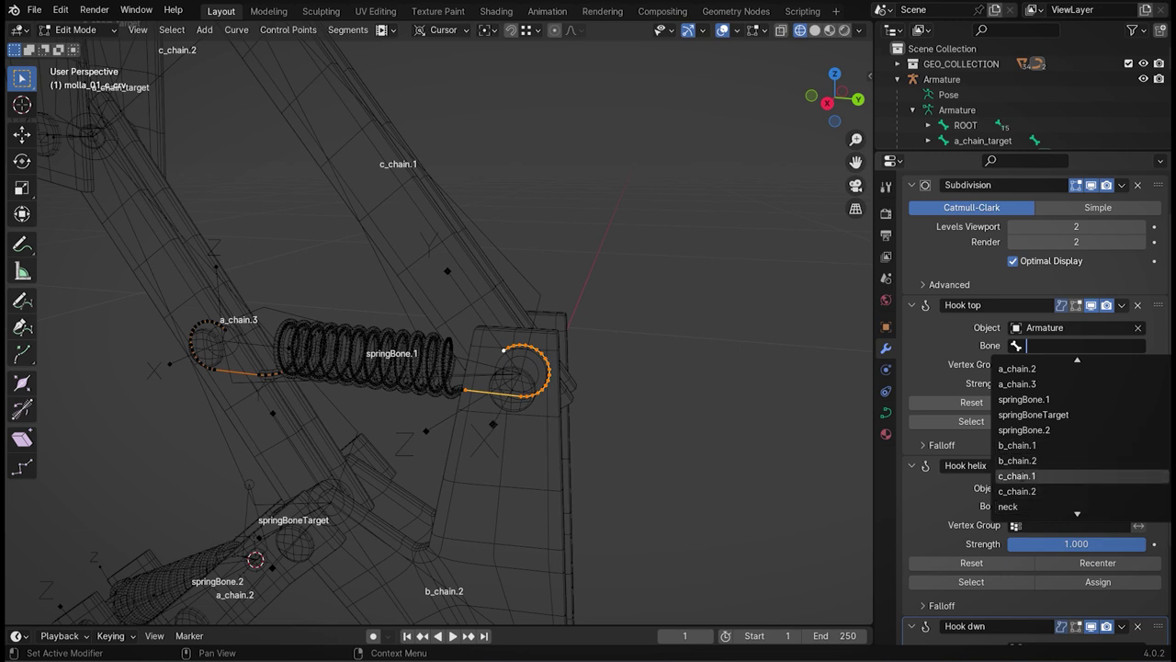
left_click(1017, 475)
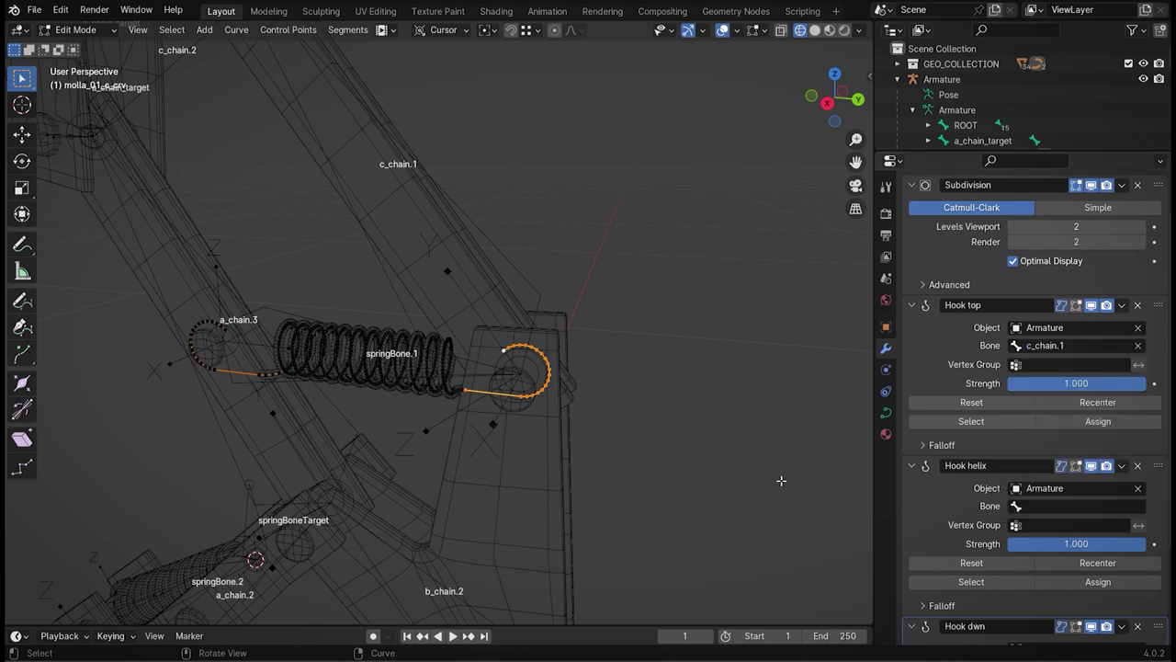
left_click(1090, 424)
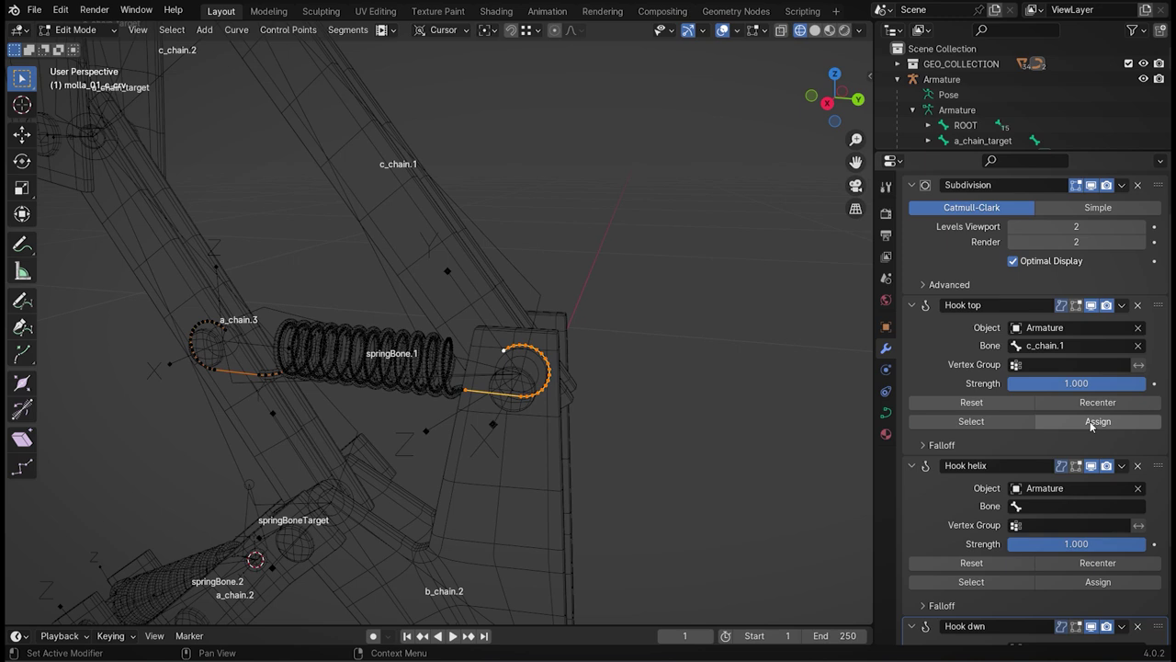
- Change Hook top's falloff type from Smooth to Linear
left_click(925, 448)
left_click(1066, 468)
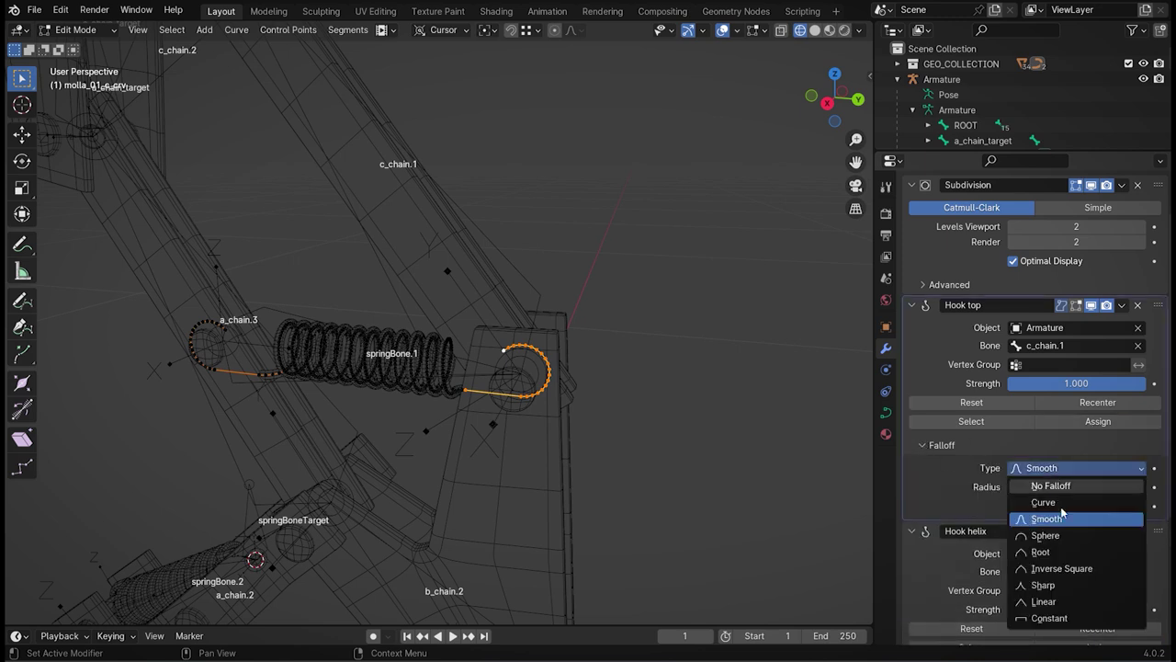
left_click(1040, 601)
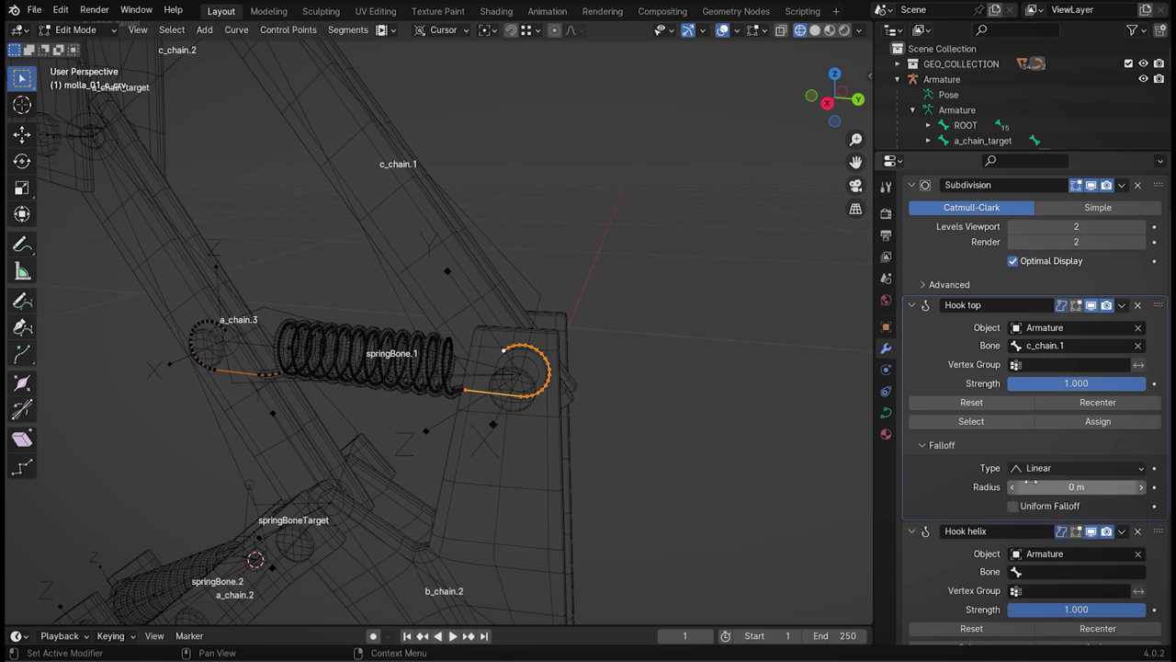
left_click(926, 448)
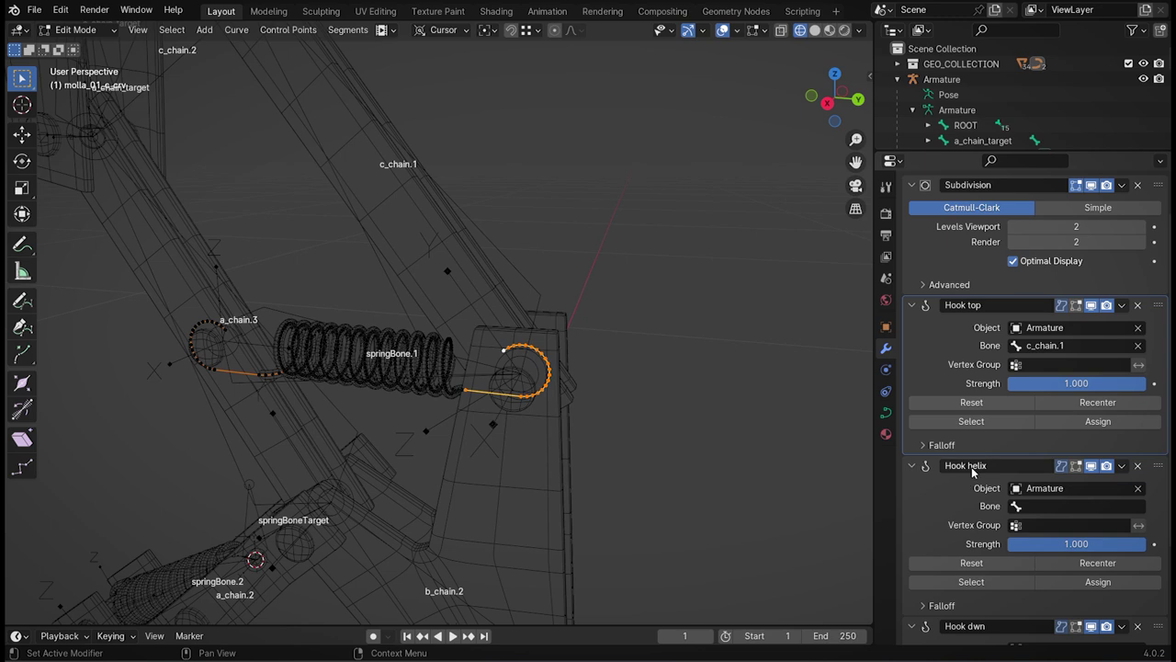
- Select all points of the spring coil and frame the view on them
scroll(450, 416, "up", 3)
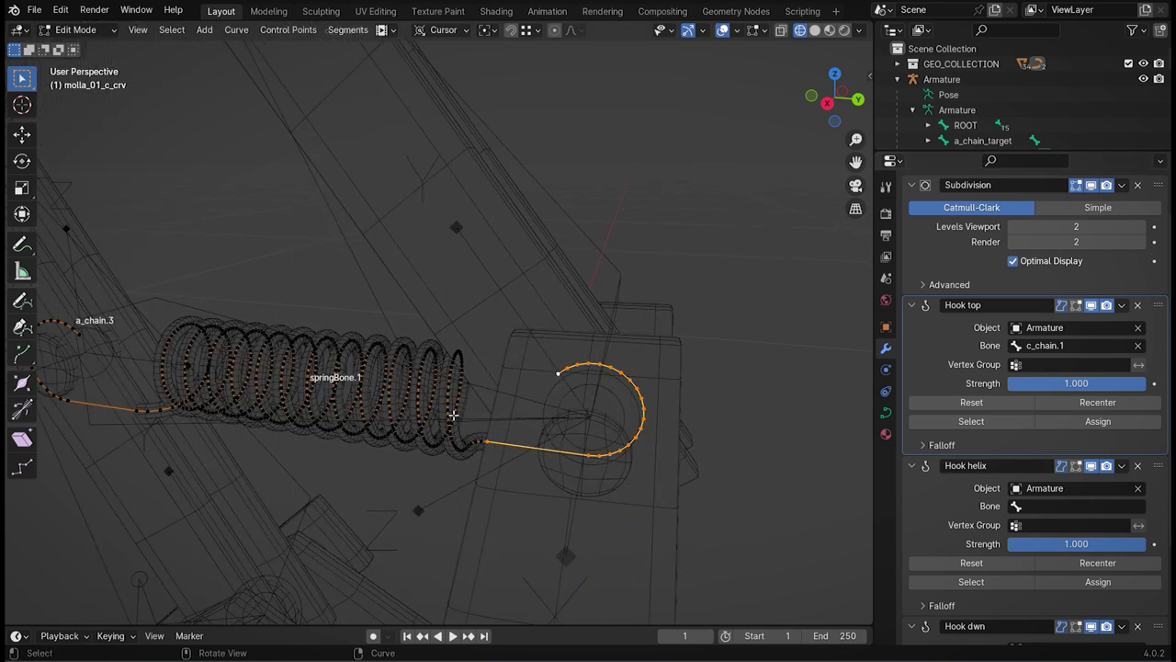
middle_click_drag(450, 416, 477, 470)
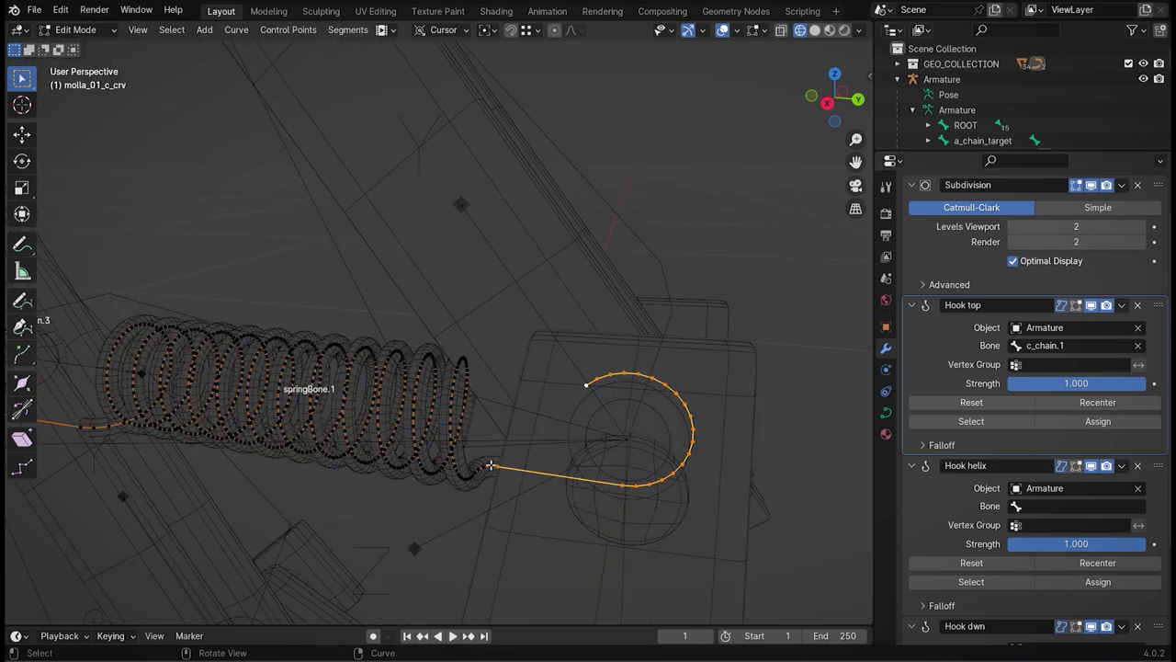
middle_click_drag(230, 464, 465, 444)
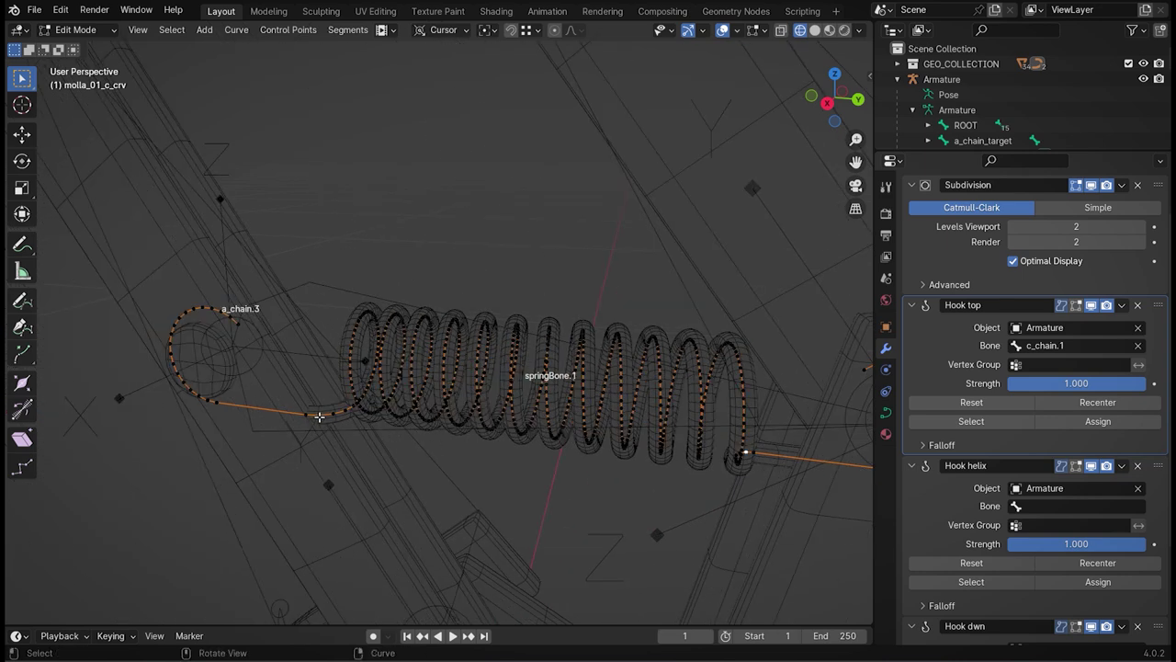
key("ctrl+l")
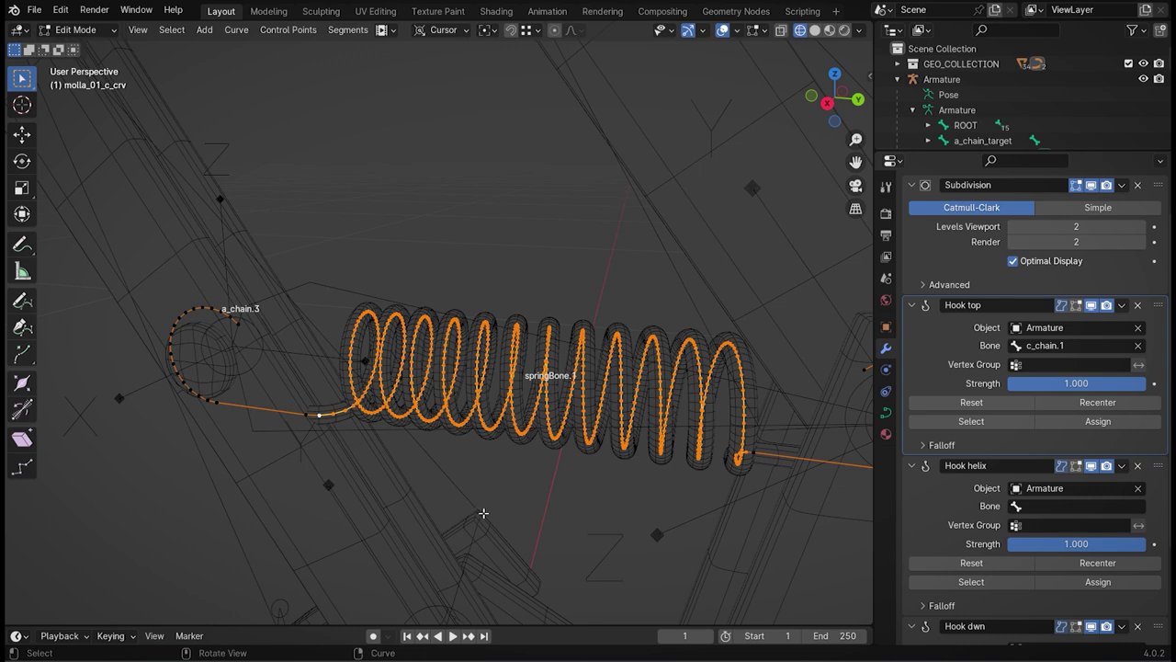
key("KP_Decimal")
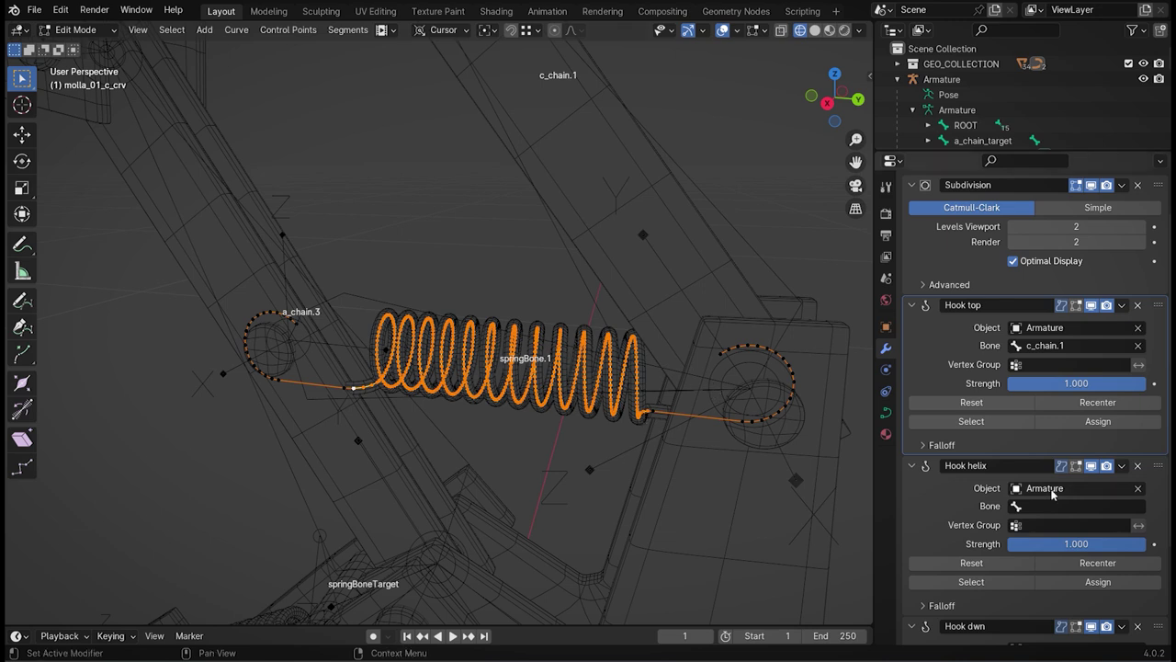
- Set Hook helix's bone to springBone.1 with Linear falloff
left_click(1015, 507)
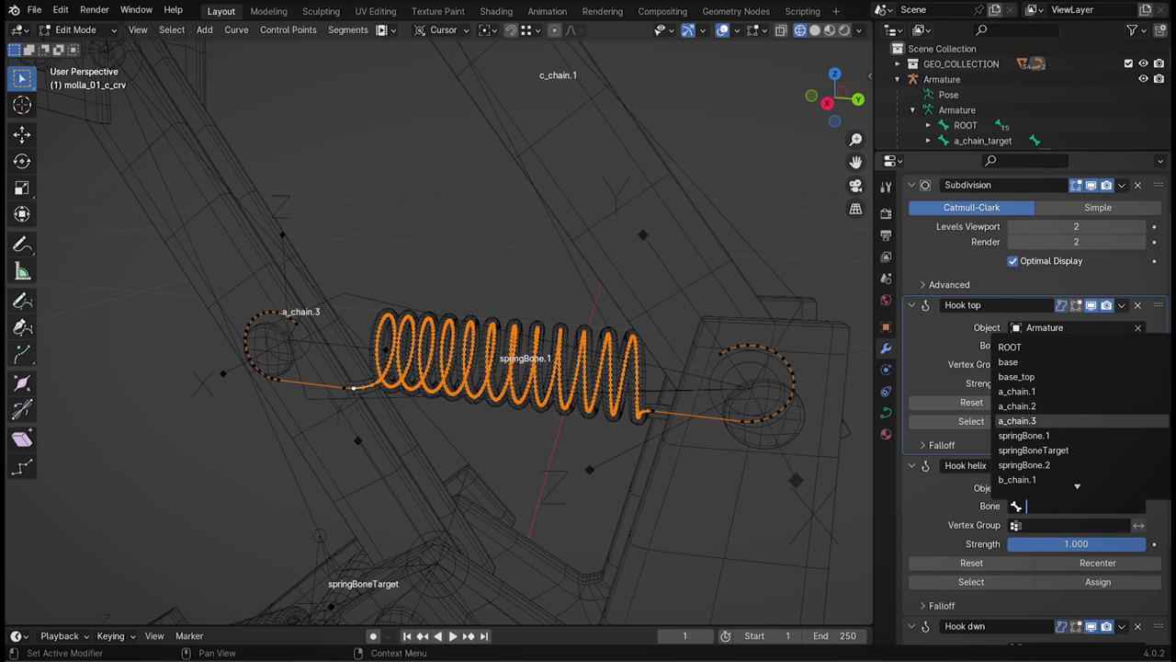
left_click(1024, 434)
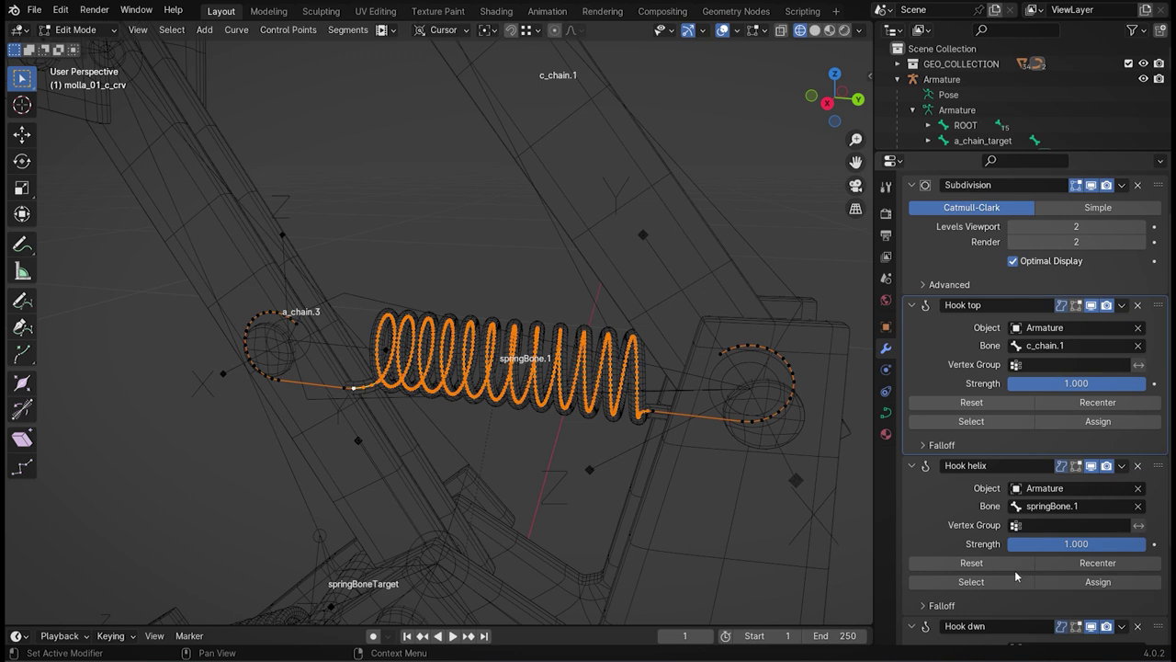
scroll(1002, 560, "down", 2)
left_click(926, 550)
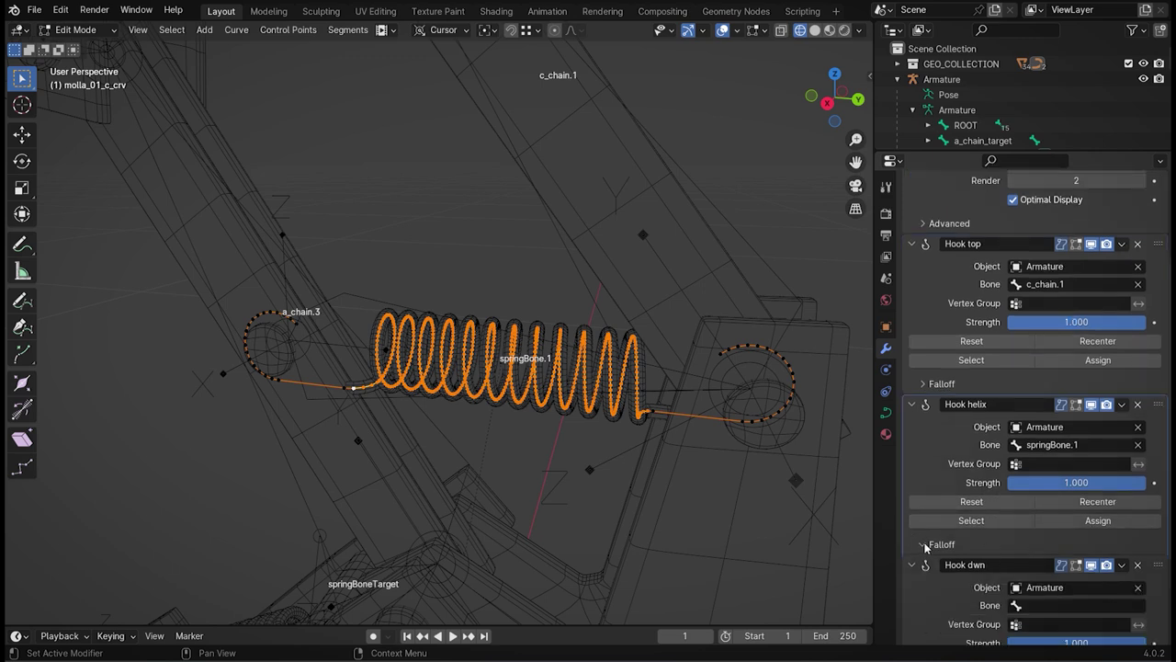
scroll(993, 548, "down", 2)
left_click(1038, 511)
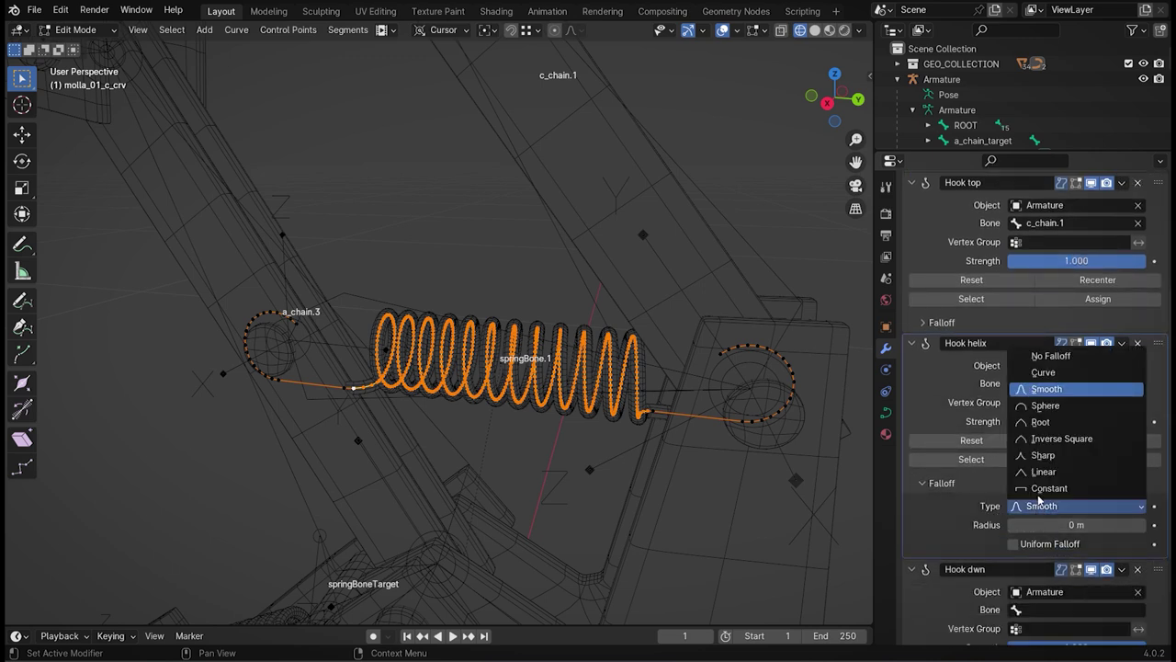
left_click(1045, 471)
left_click(926, 482)
- Collapse the Hook top and Hook helix modifier panels
scroll(954, 425, "up", 2)
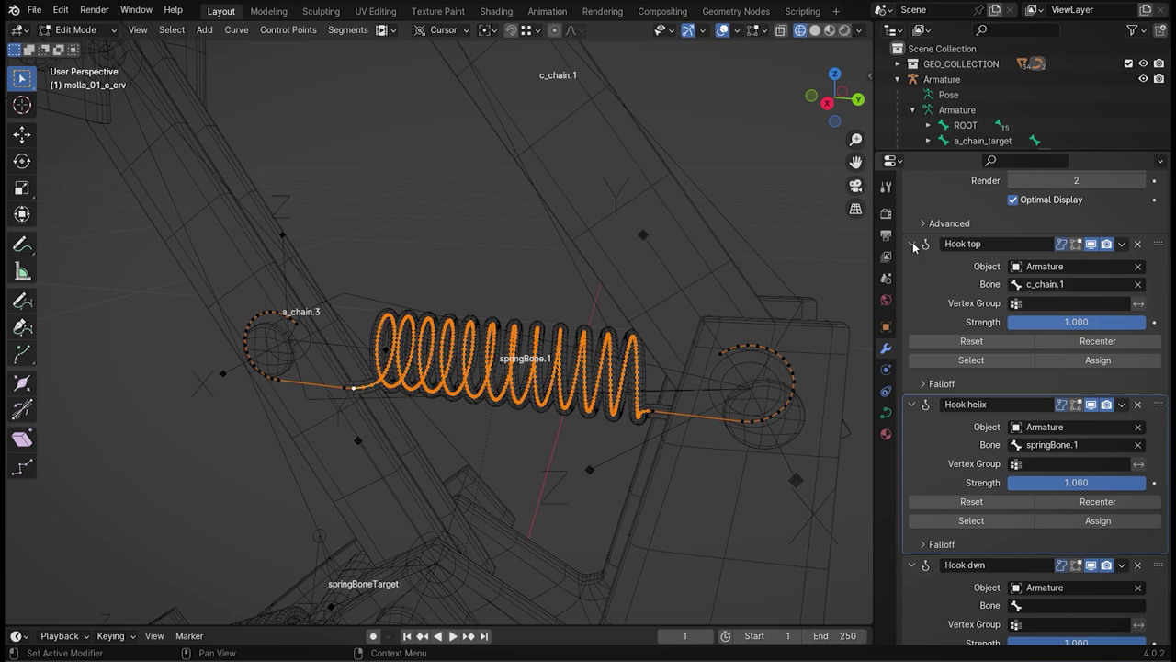
left_click(914, 245)
left_click(914, 331)
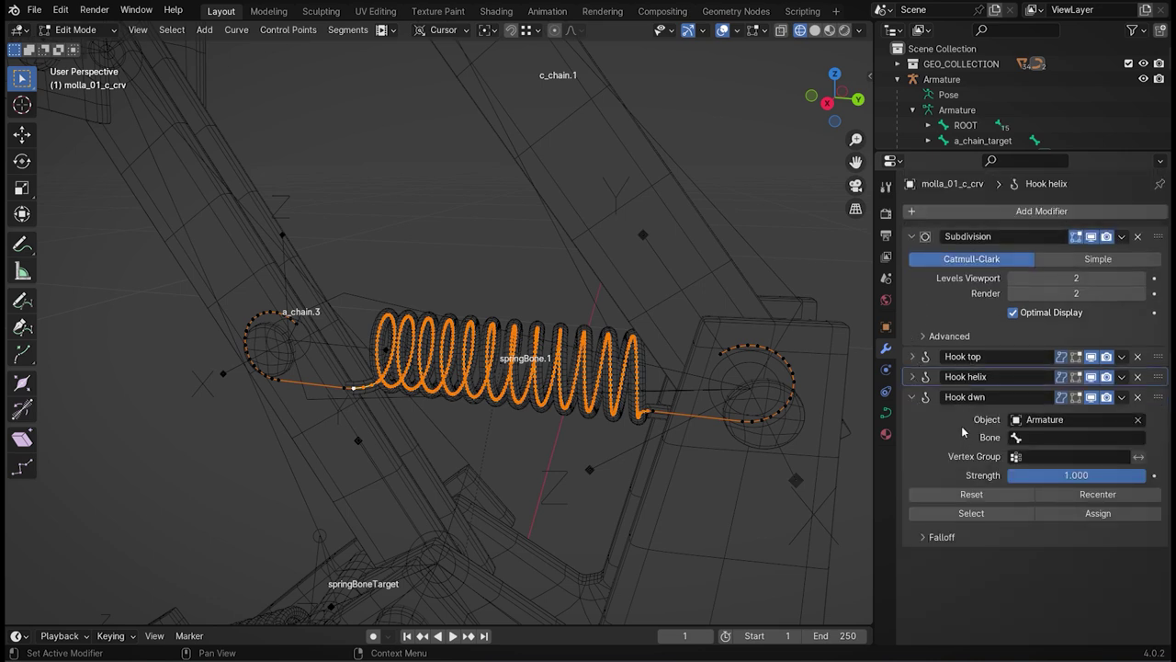
- Select the spring points from the coil end along the lead to the a_chain.3 end
scroll(334, 412, "up", 3)
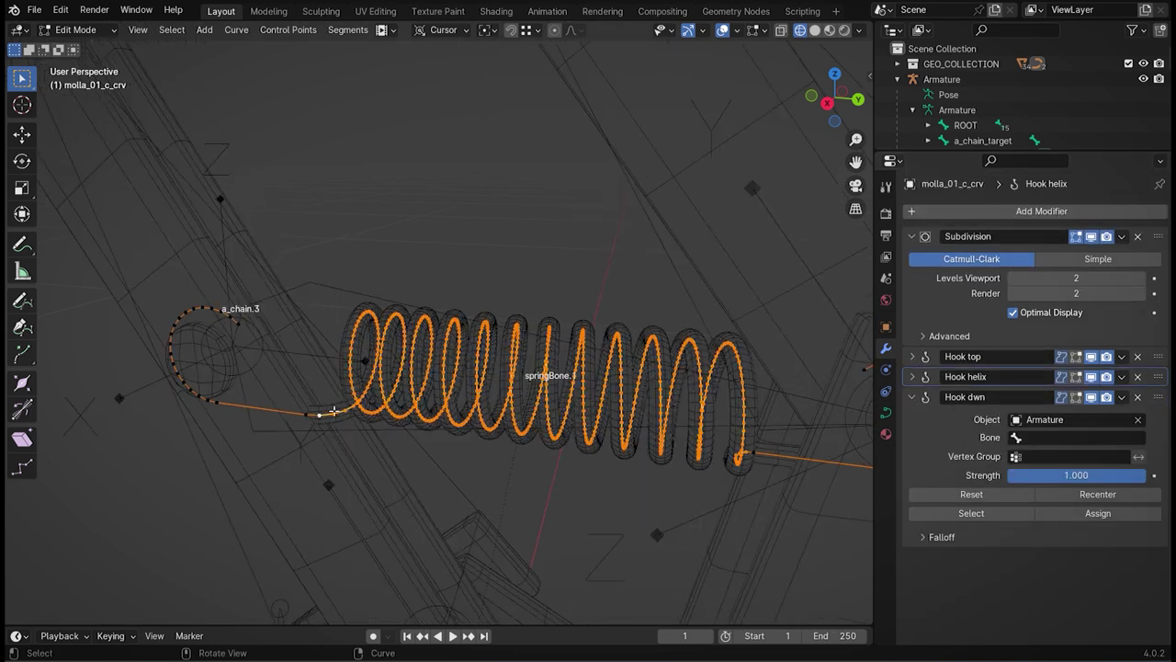
left_click(306, 414)
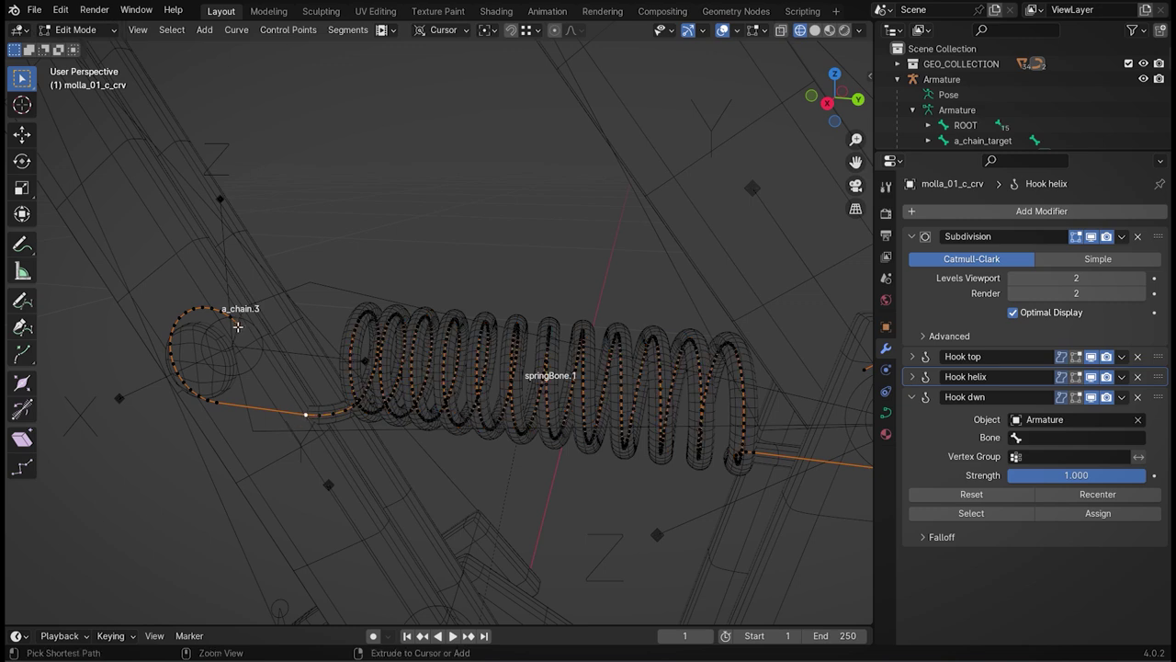
left_click(238, 323, "ctrl")
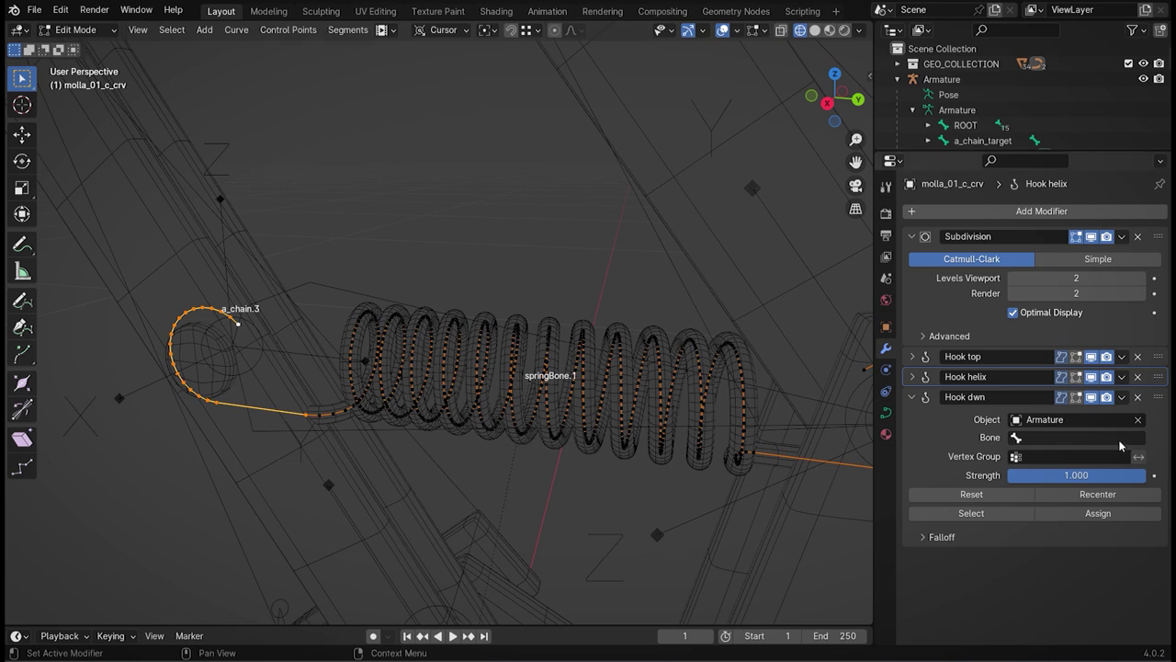
scroll(302, 398, "down", 1)
scroll(289, 367, "down", 2)
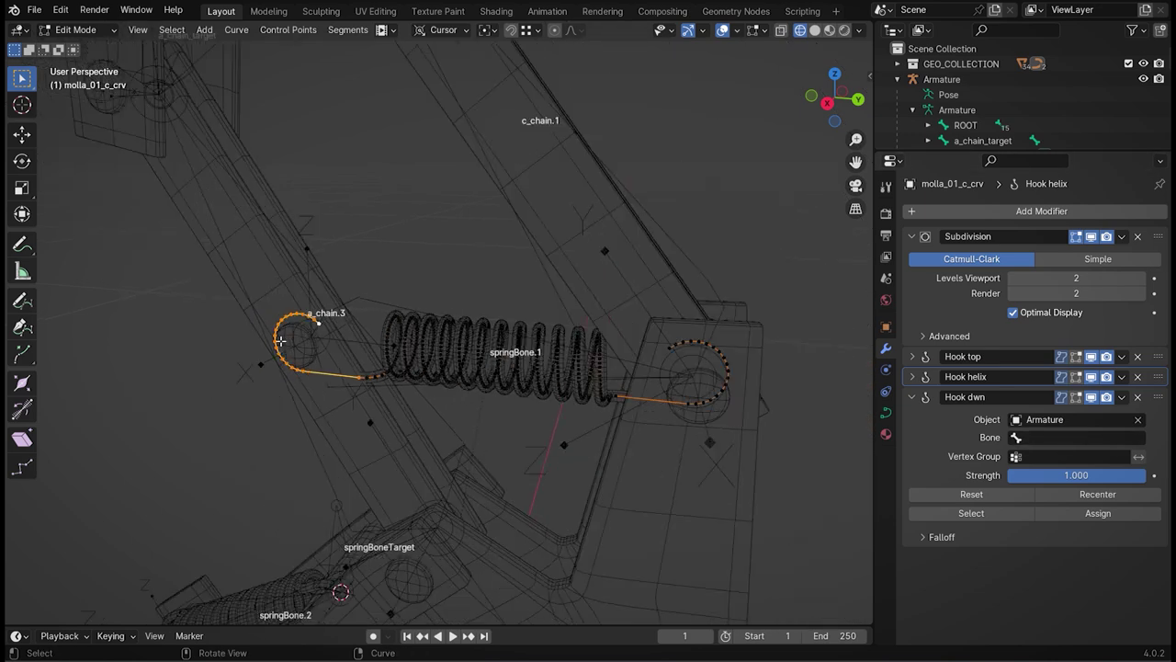
scroll(280, 343, "down", 2)
- Set Hook dwn's bone to a_chain.3 with Linear falloff
left_click(1034, 438)
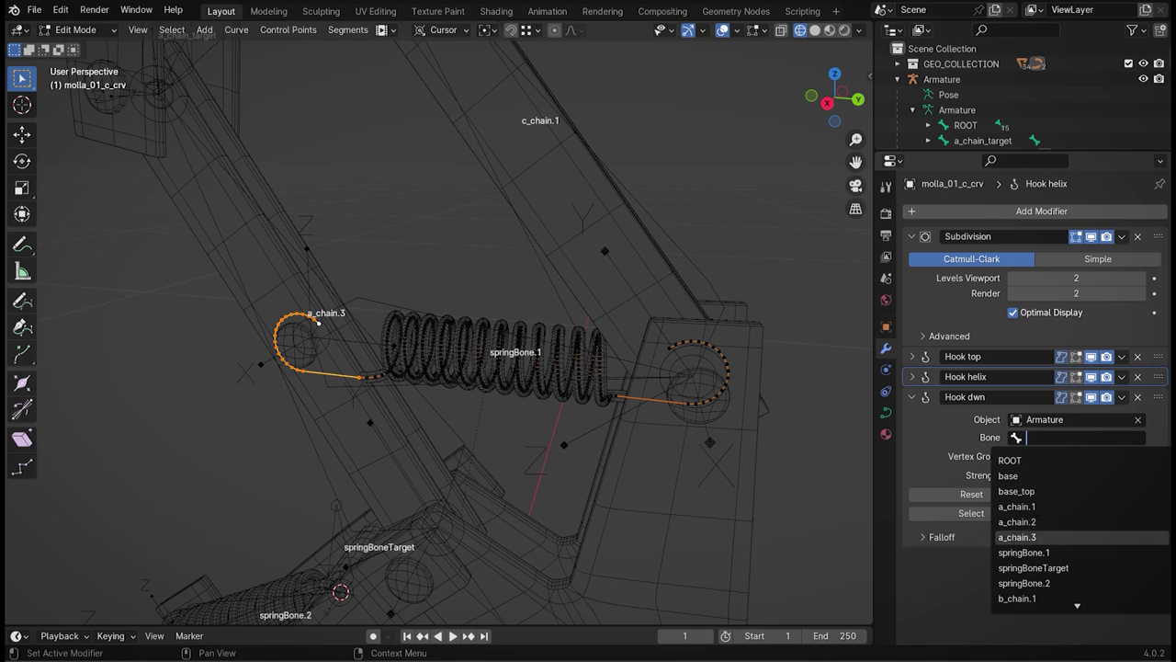
left_click(1020, 536)
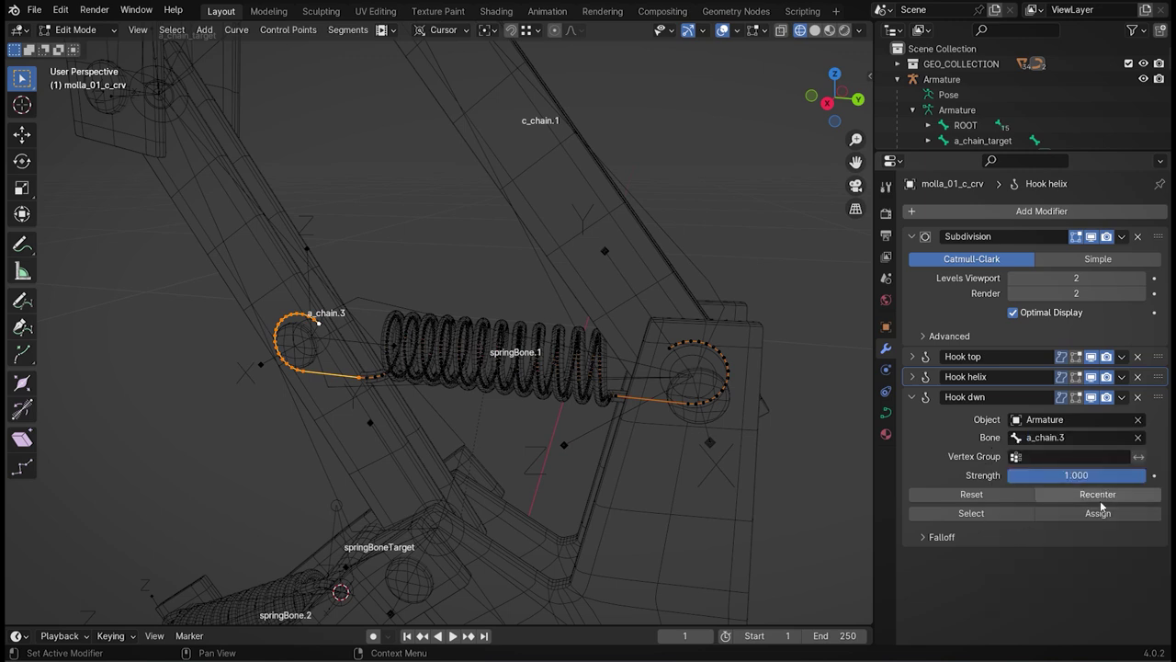
left_click(925, 538)
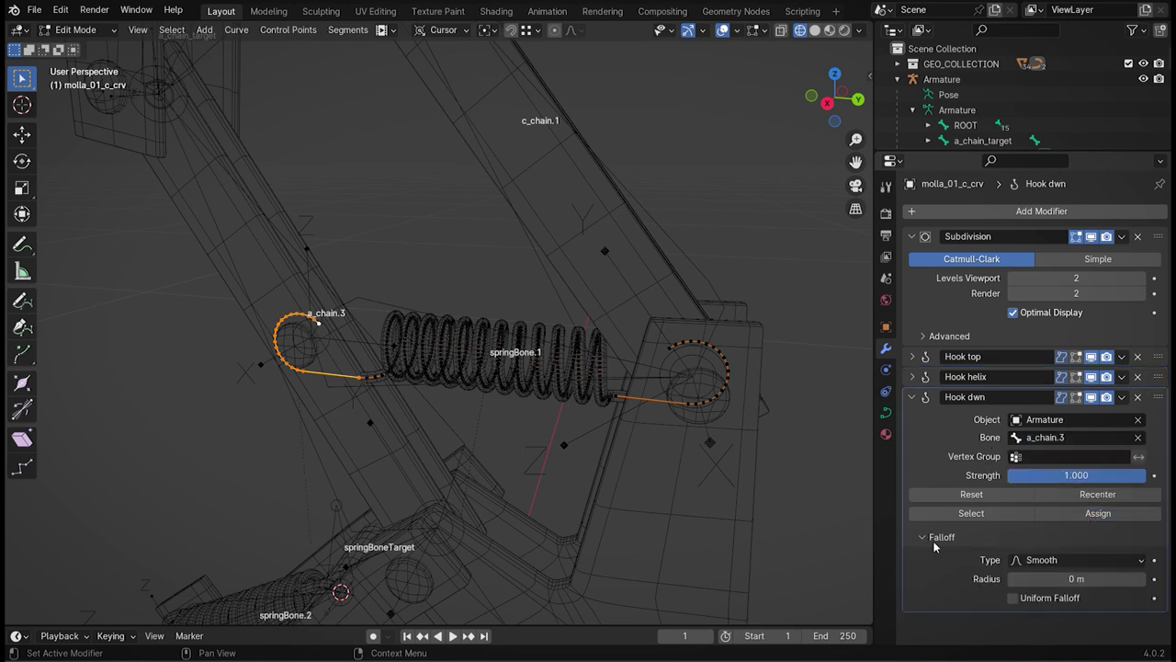
left_click(1032, 560)
left_click(1041, 530)
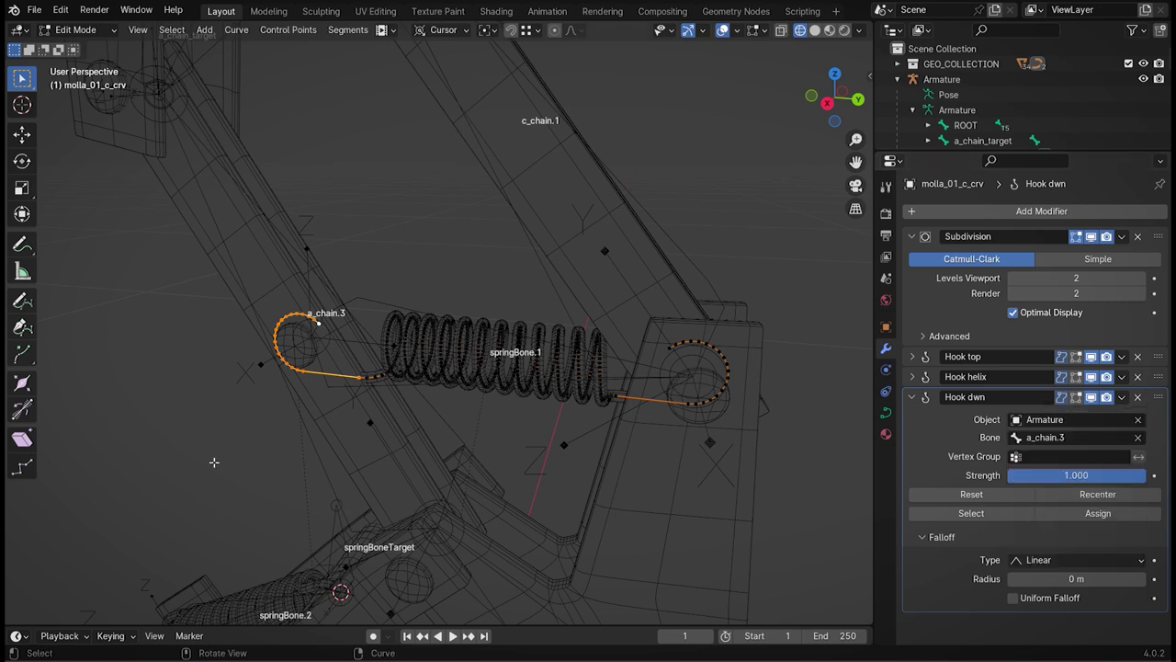
- Leave curve Edit Mode and return to Object Mode
scroll(306, 449, "down", 1)
scroll(306, 449, "down", 3)
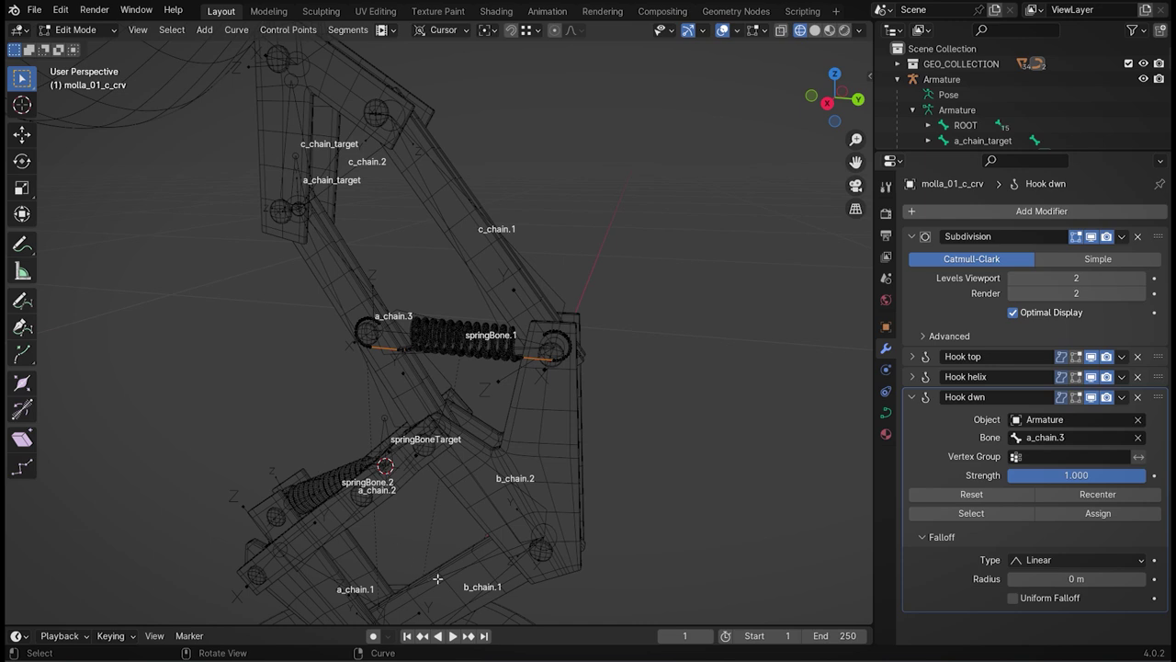
mouse_move(450, 554)
middle_mouse_down()
mouse_move(537, 563)
mouse_move(493, 466)
middle_mouse_up()
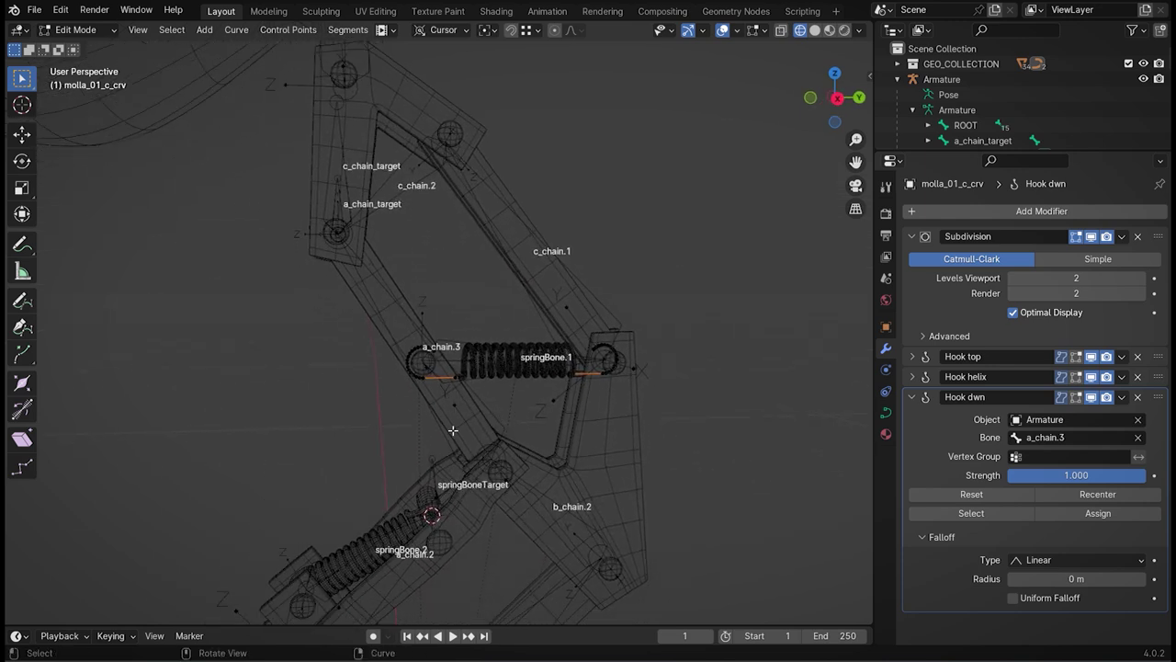
key("Tab")
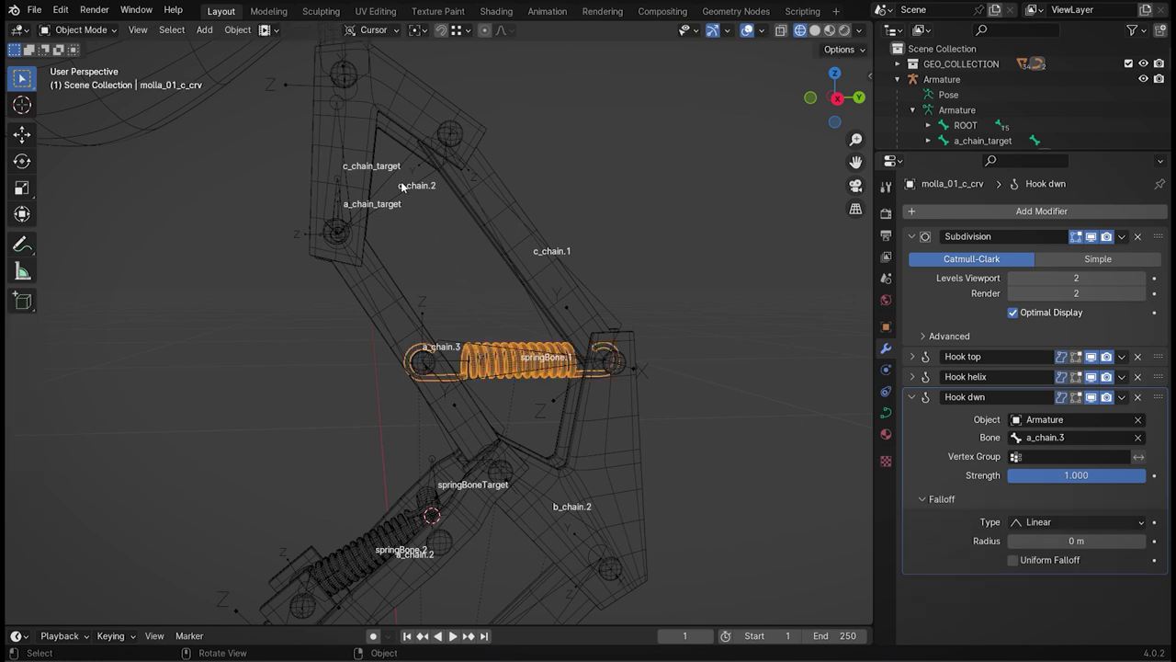
- Make the armature active and switch it into Pose Mode
left_click(403, 163)
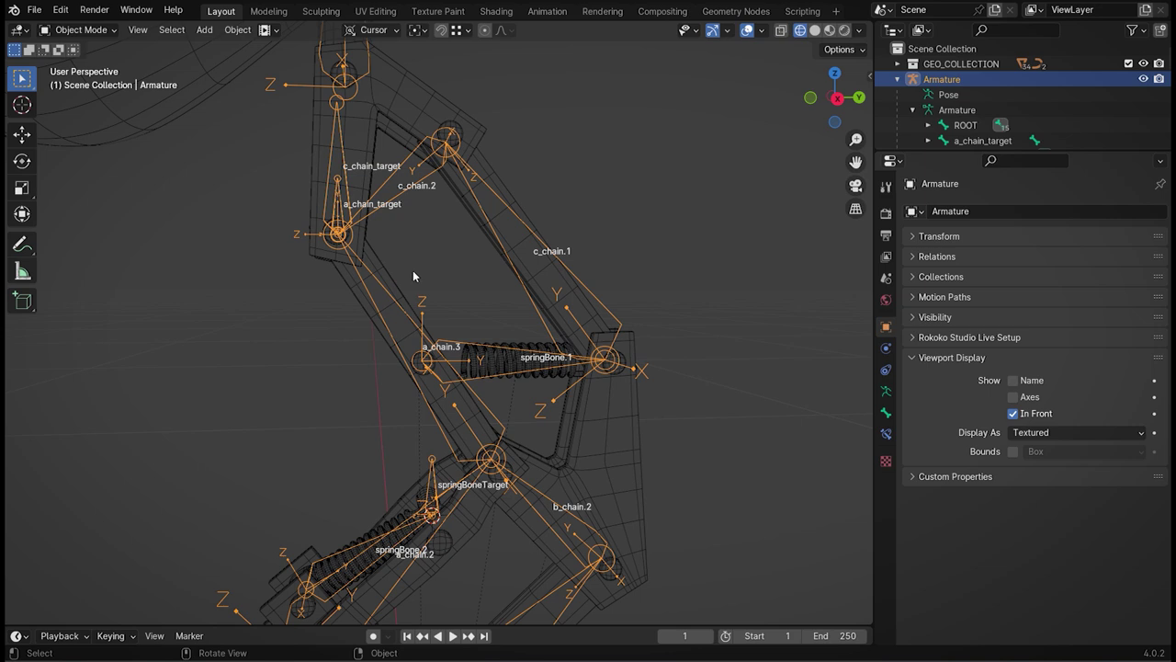
key("Tab")
key("Tab")
key("Tab")
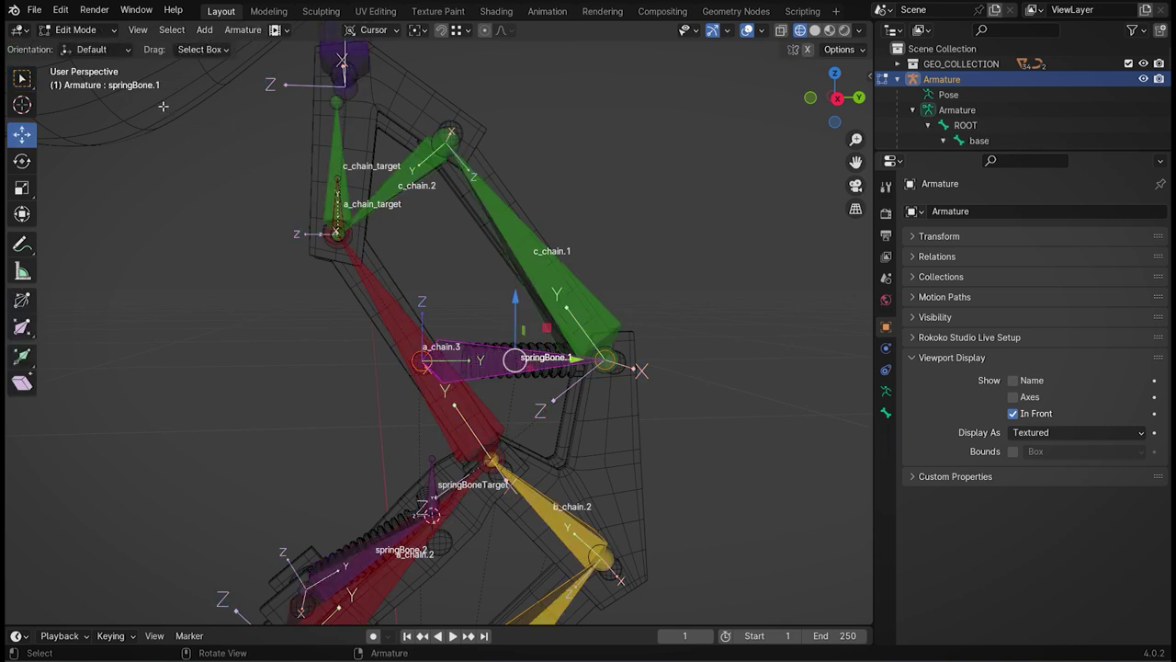
left_click(77, 31)
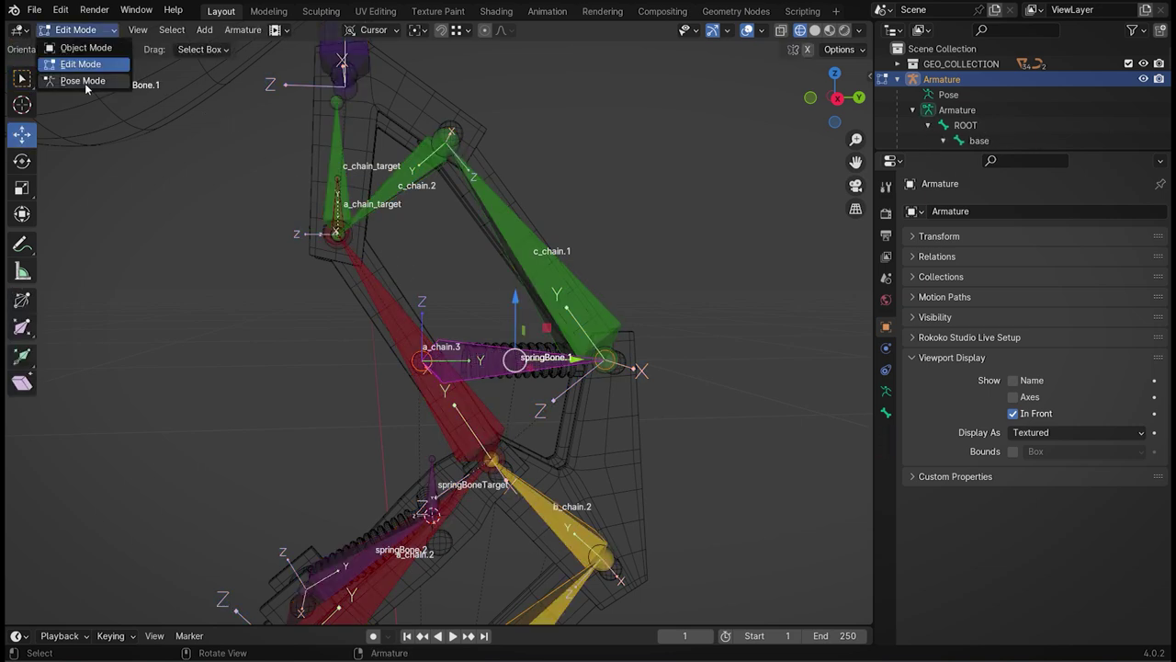
left_click(82, 80)
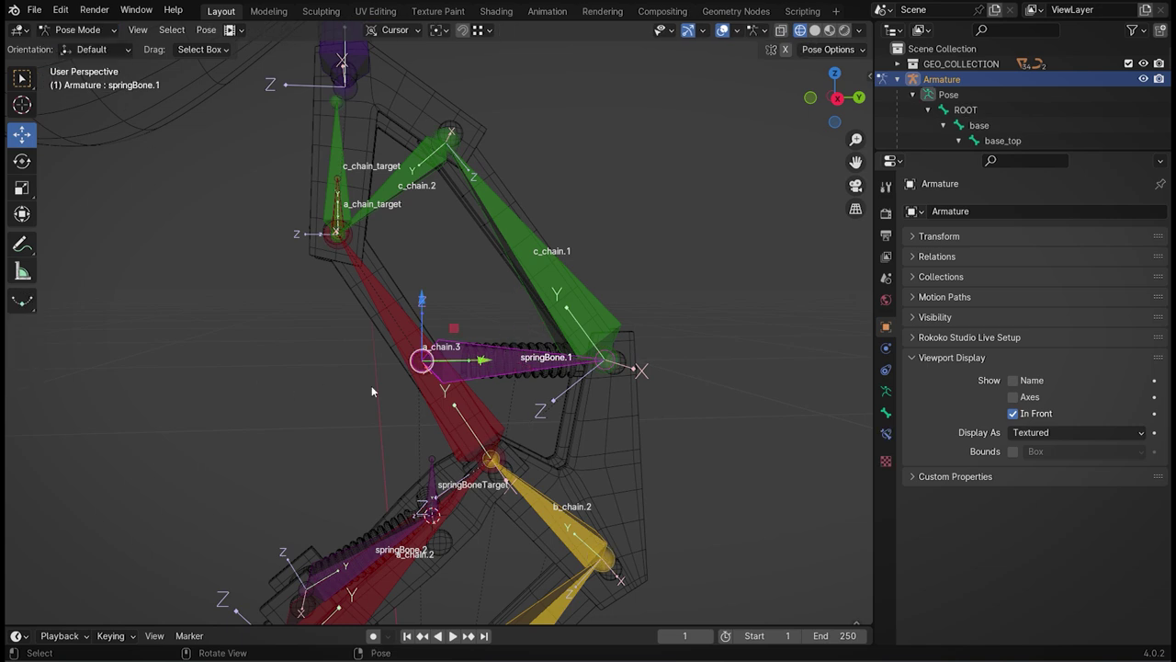
- Collapse the bone hierarchy in the Outliner and select a_chain_target
scroll(989, 111, "down", 3)
left_click(941, 65)
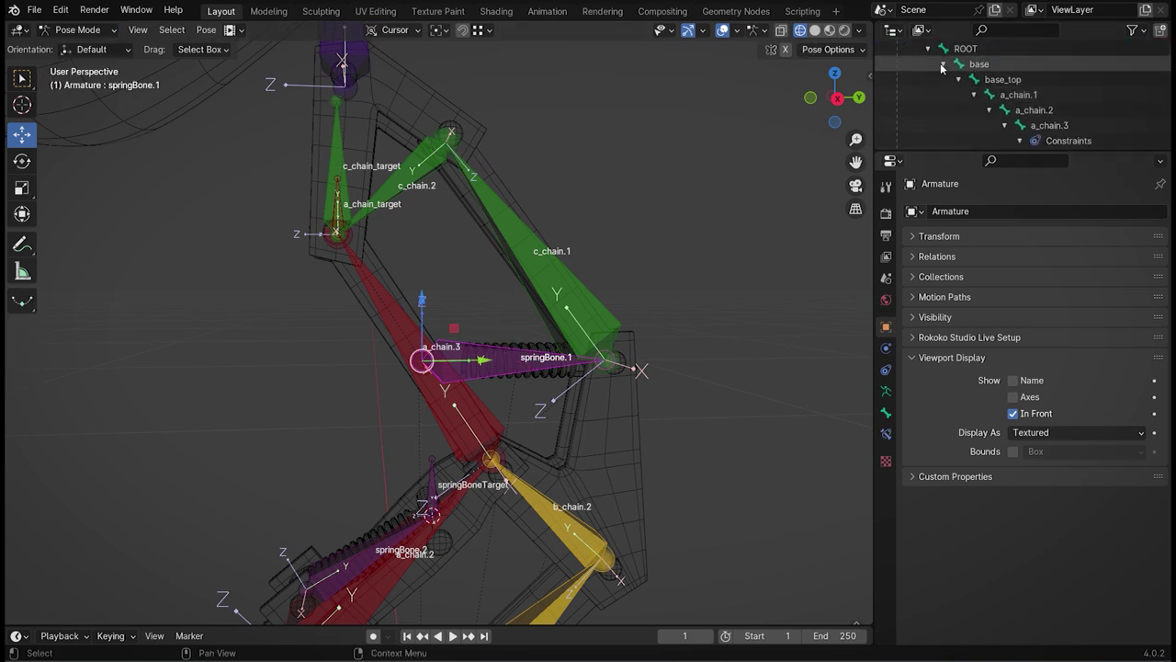
left_click(928, 48)
left_click(928, 64)
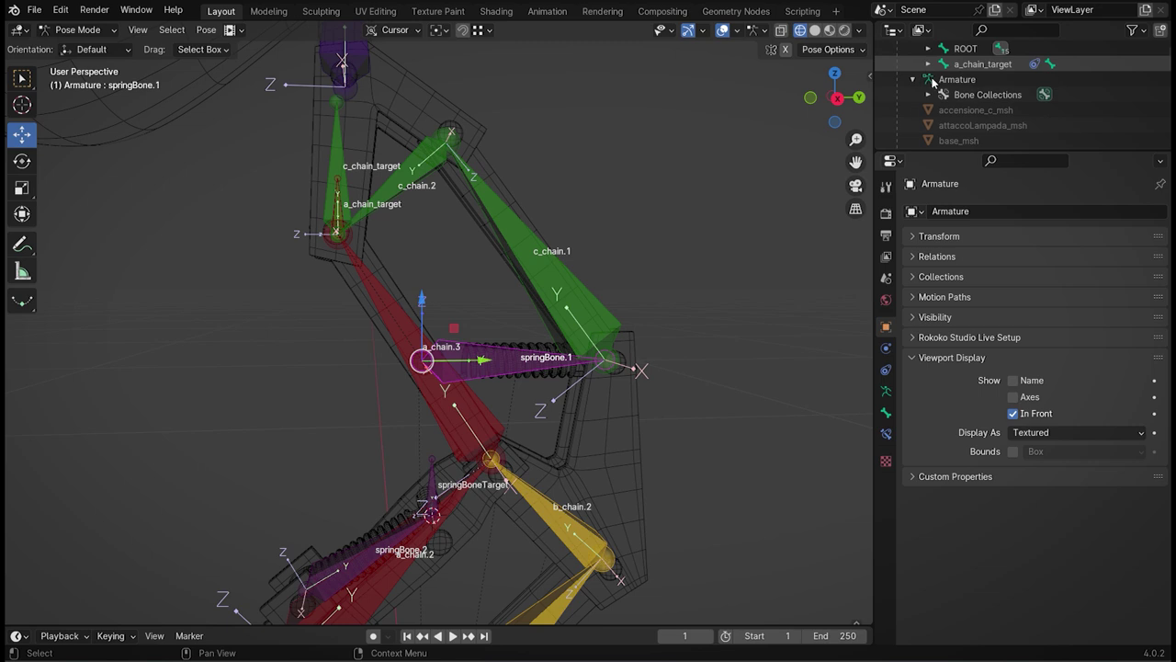
left_click(981, 65)
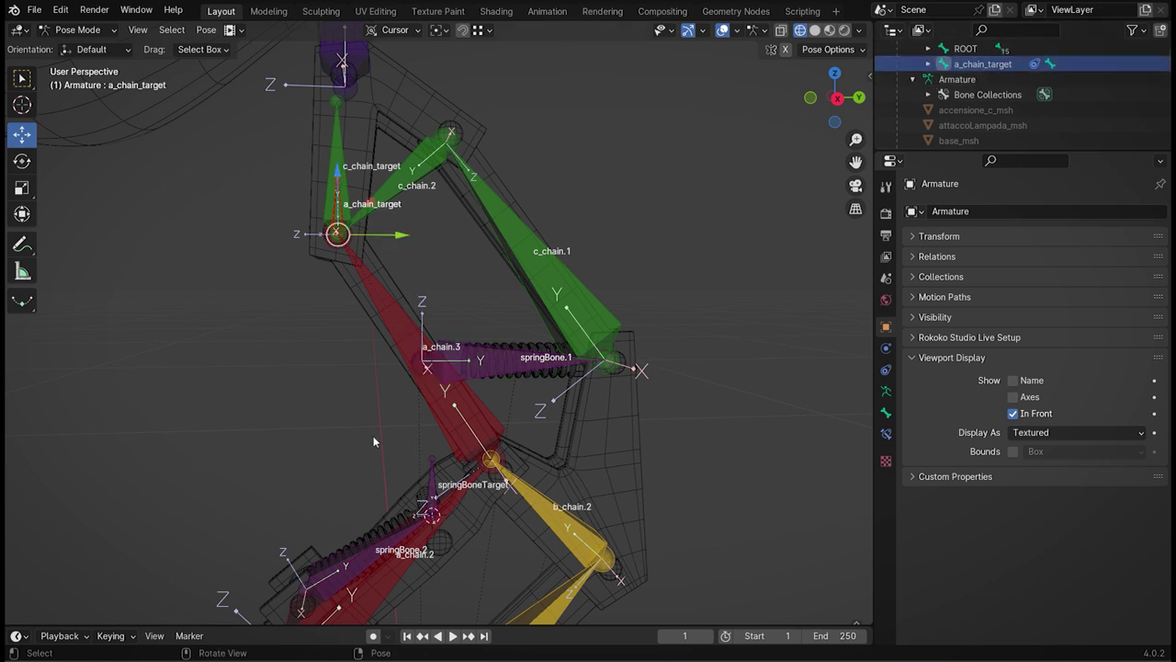
- Move a_chain_target to bend the lamp arm and inspect the spring from several angles
mouse_move(364, 449)
middle_mouse_down()
mouse_move(406, 524)
mouse_move(390, 510)
middle_mouse_up()
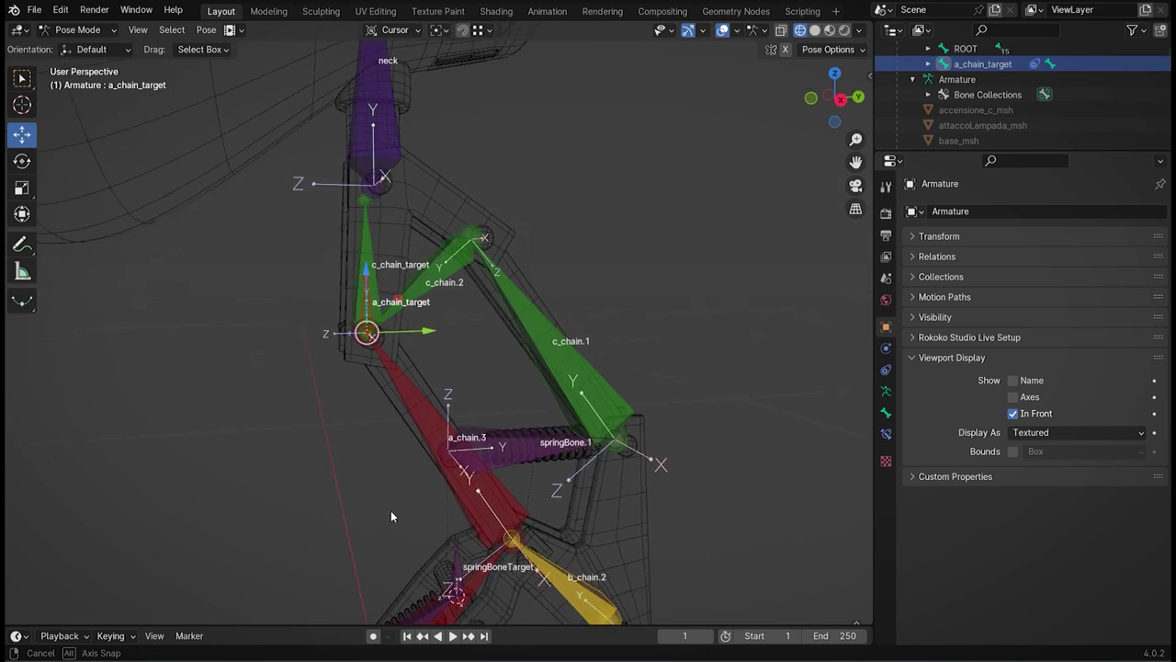
mouse_move(368, 333)
left_mouse_down()
mouse_move(278, 268)
mouse_move(255, 287)
mouse_move(487, 280)
mouse_move(322, 301)
mouse_move(301, 253)
mouse_move(296, 278)
mouse_move(304, 254)
mouse_move(337, 254)
mouse_move(303, 248)
left_mouse_up()
mouse_move(656, 510)
middle_mouse_down()
mouse_move(598, 476)
mouse_move(638, 509)
mouse_move(601, 463)
mouse_move(603, 441)
middle_mouse_up()
mouse_move(683, 455)
middle_mouse_down()
mouse_move(523, 457)
mouse_move(719, 453)
mouse_move(704, 462)
middle_mouse_up()
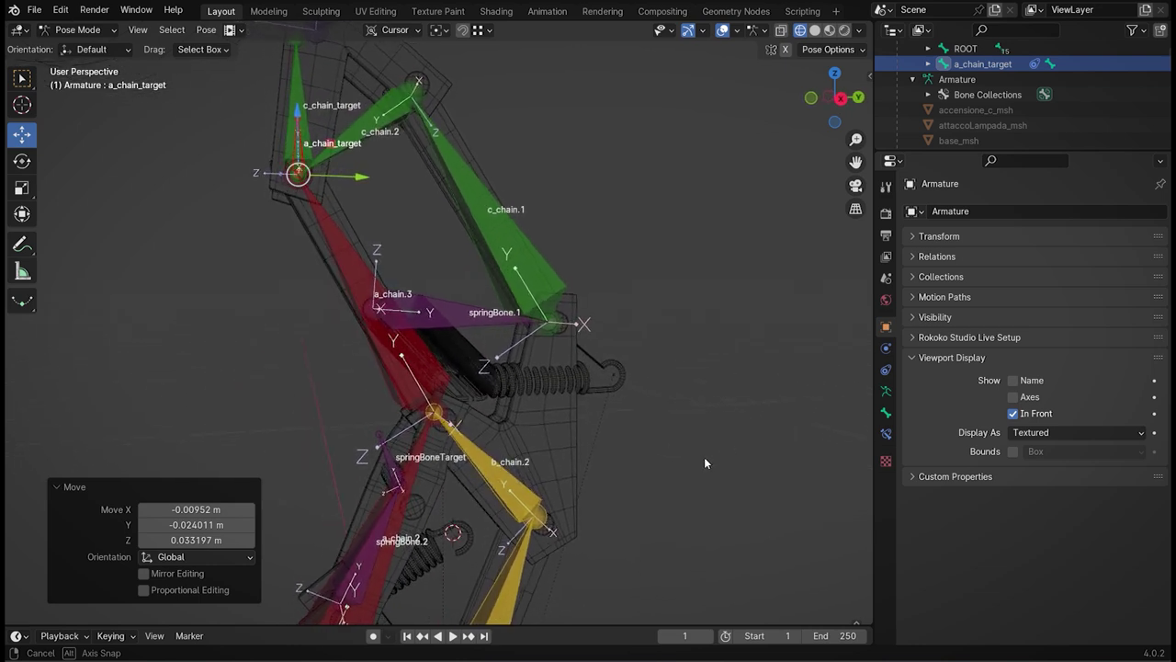
left_click(594, 389)
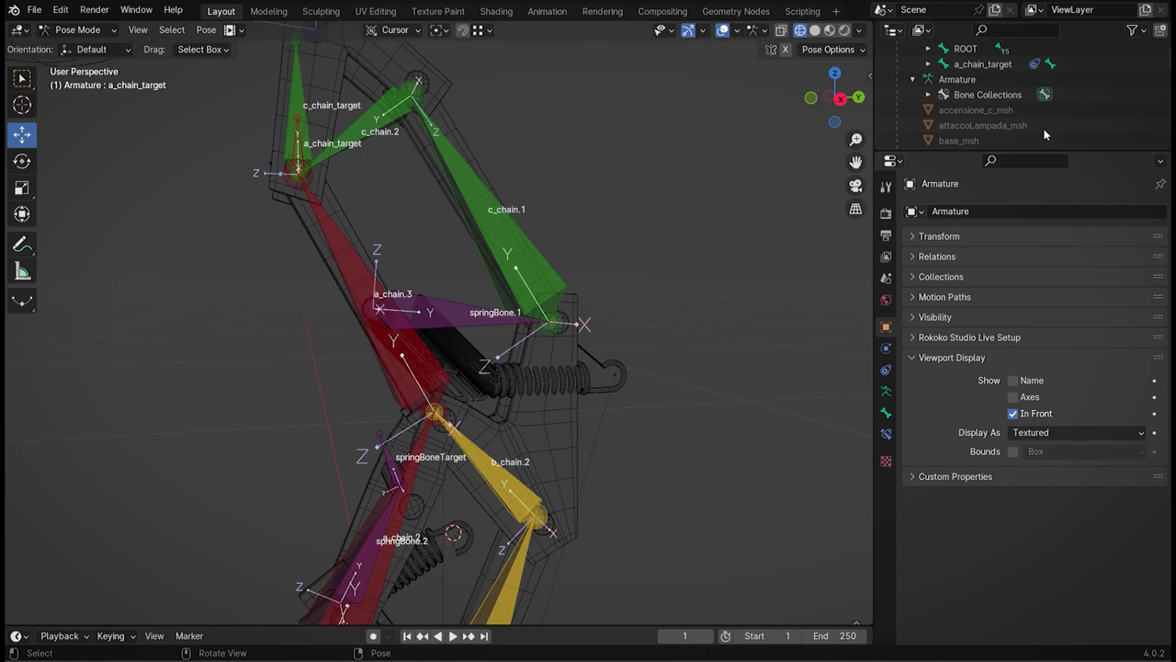
- Reselect a_chain_target and springBone.1, then return the armature to Object Mode
left_click(969, 65)
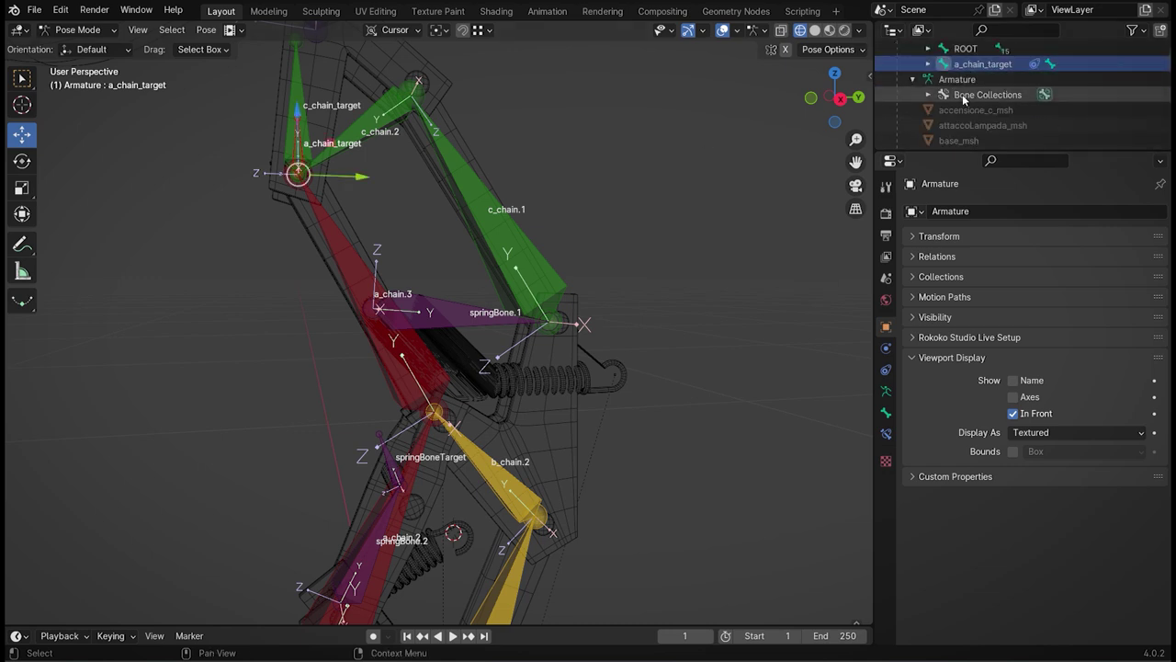
middle_click_drag(496, 276, 496, 296)
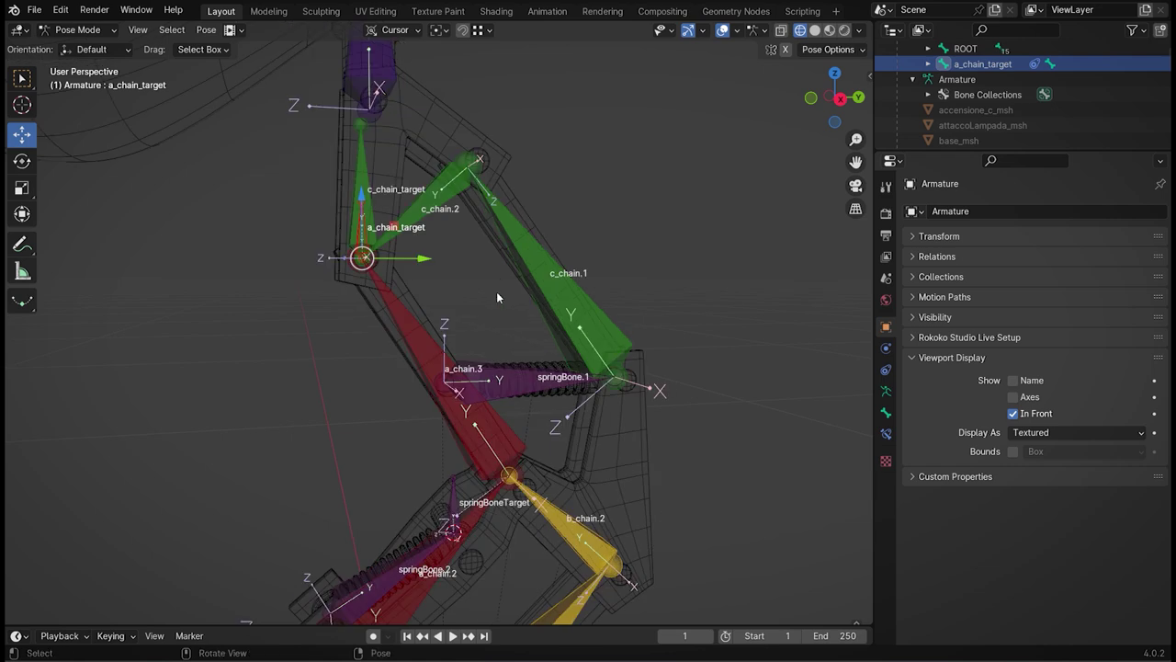
left_click(544, 364)
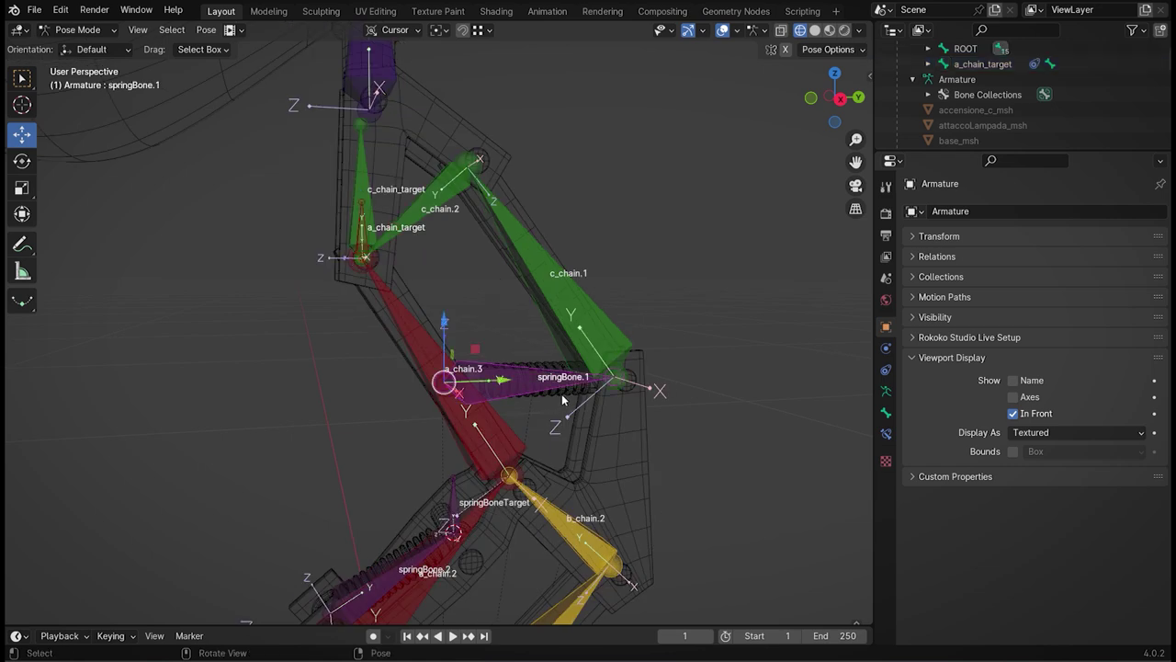
key("Tab")
key("Tab")
key("Tab")
key("Tab")
left_click(78, 29)
left_click(87, 79)
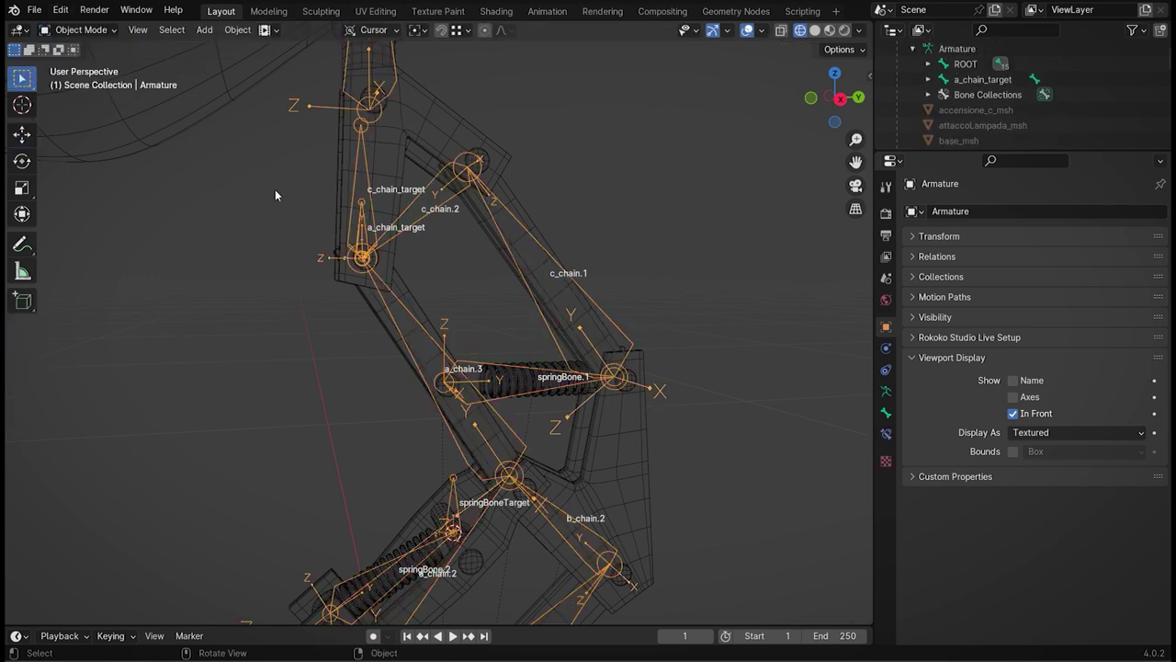
- Delete the Subdivision modifier from molla_01_c_crv, keeping Hook top, Hook helix and Hook dwn
left_click(566, 397)
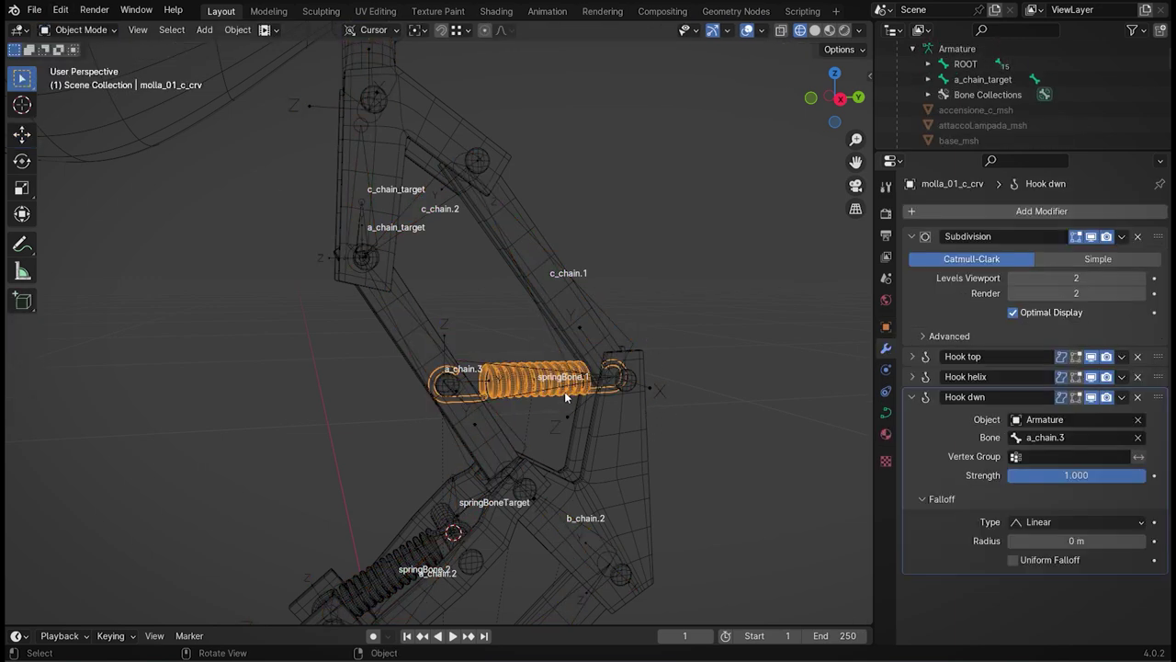
left_click(913, 398)
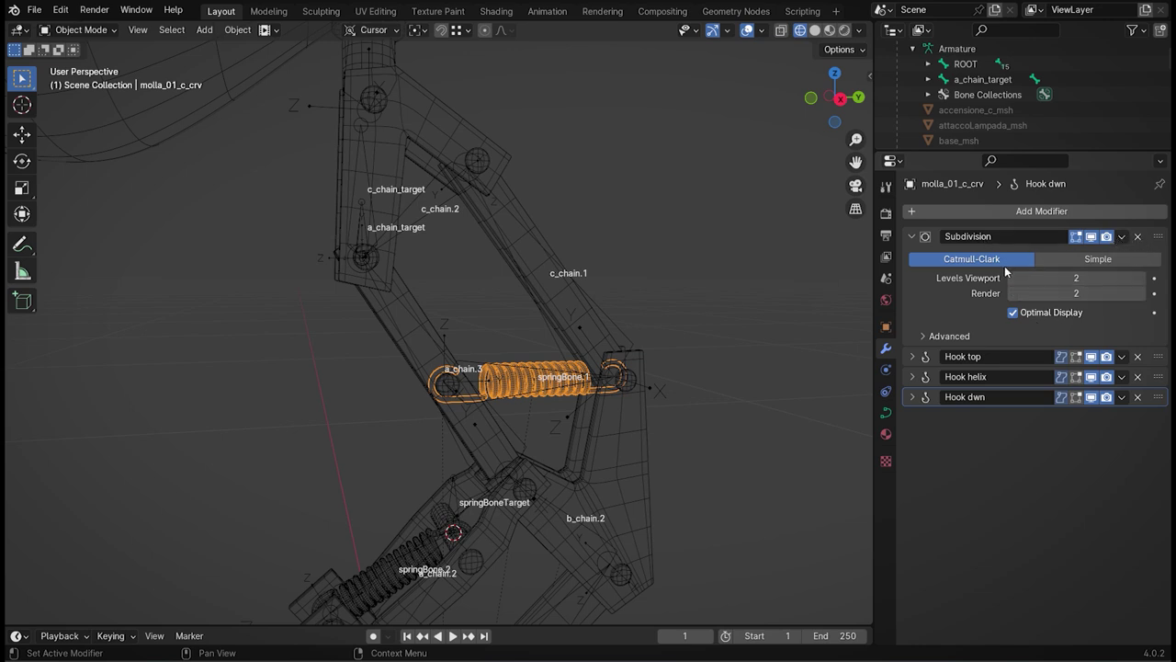
left_click(1138, 237)
middle_click_drag(422, 496, 431, 489)
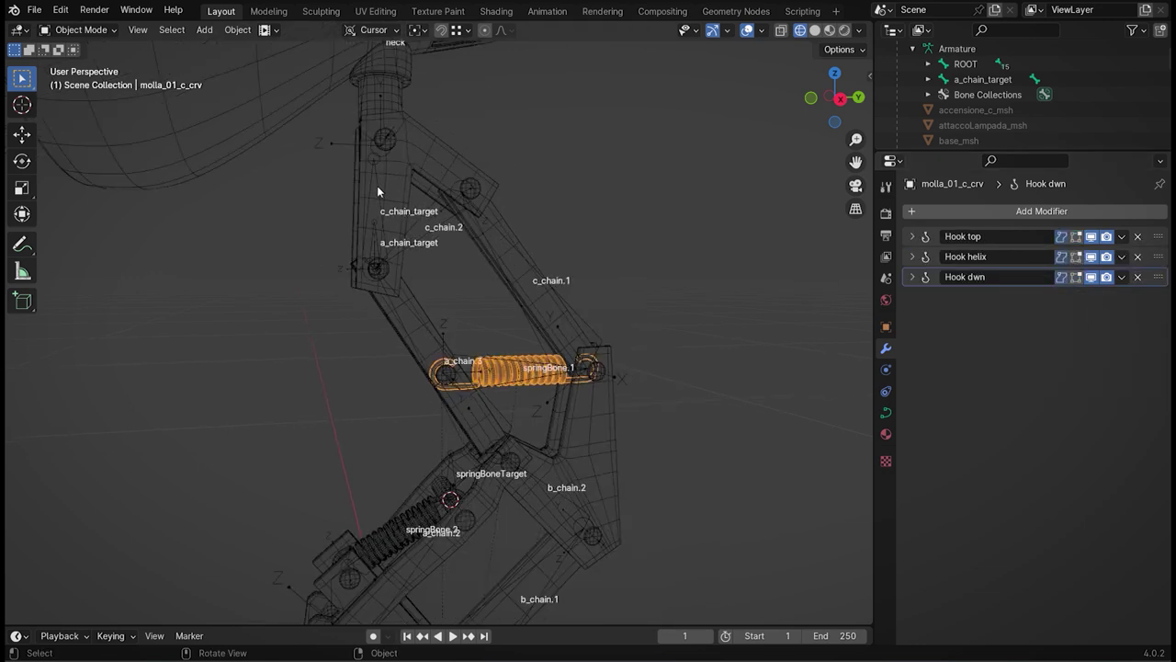
left_click(378, 191)
- In Pose Mode, drag a_chain_target to bend the lamp and watch the spring follow
left_click(92, 29)
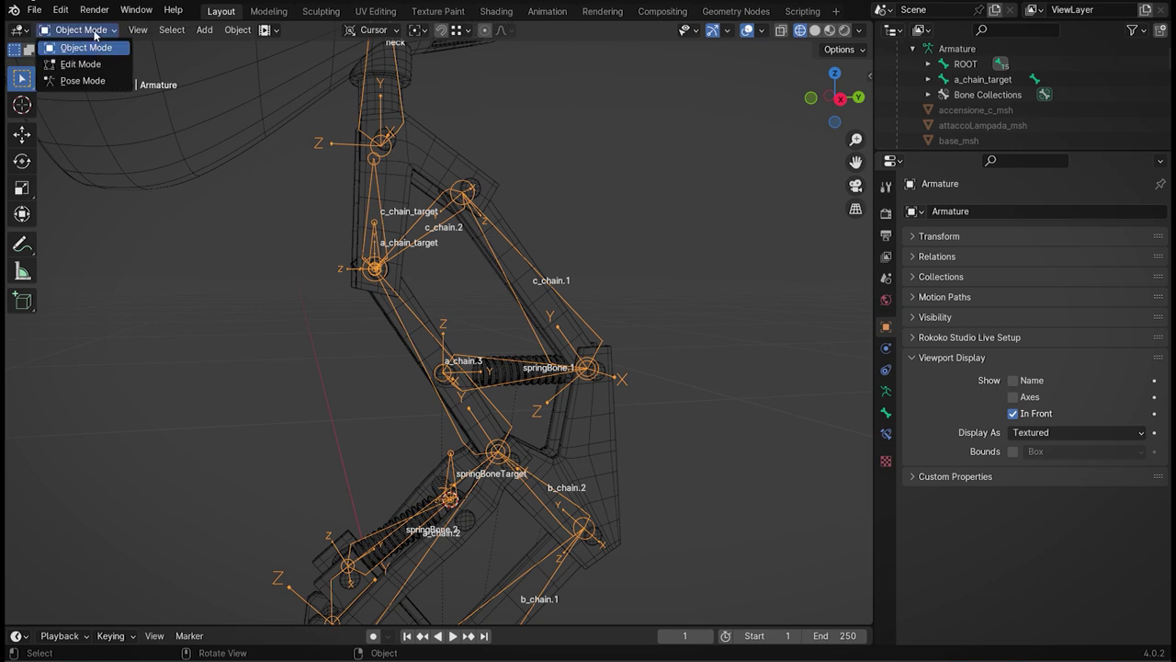
left_click(92, 79)
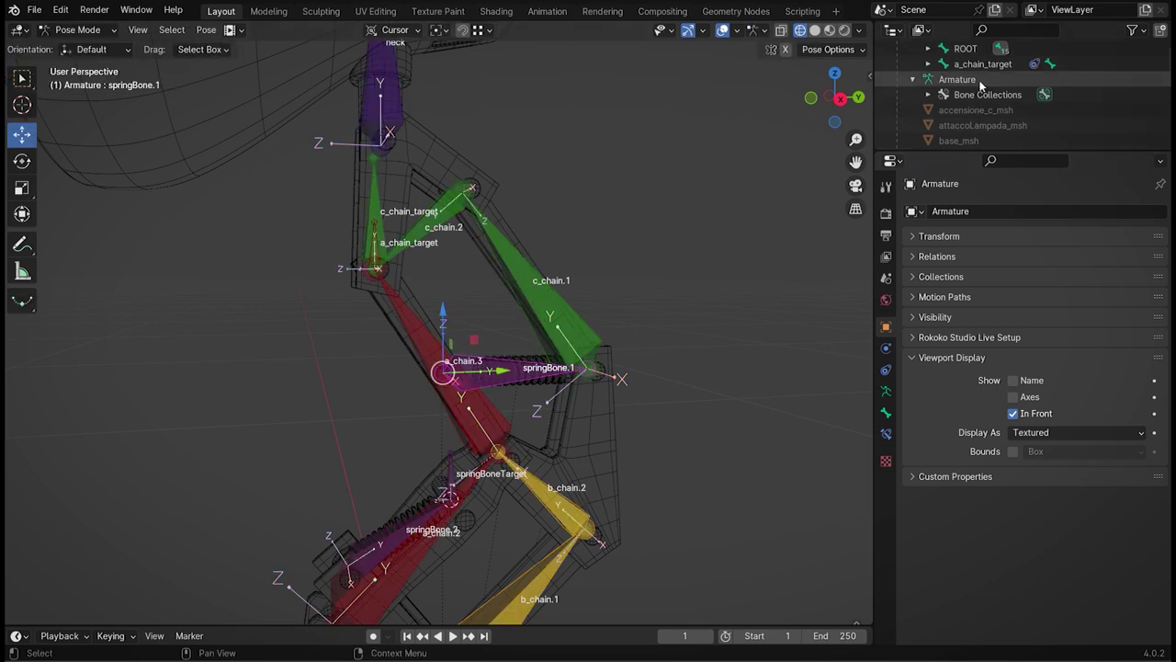
left_click(437, 229)
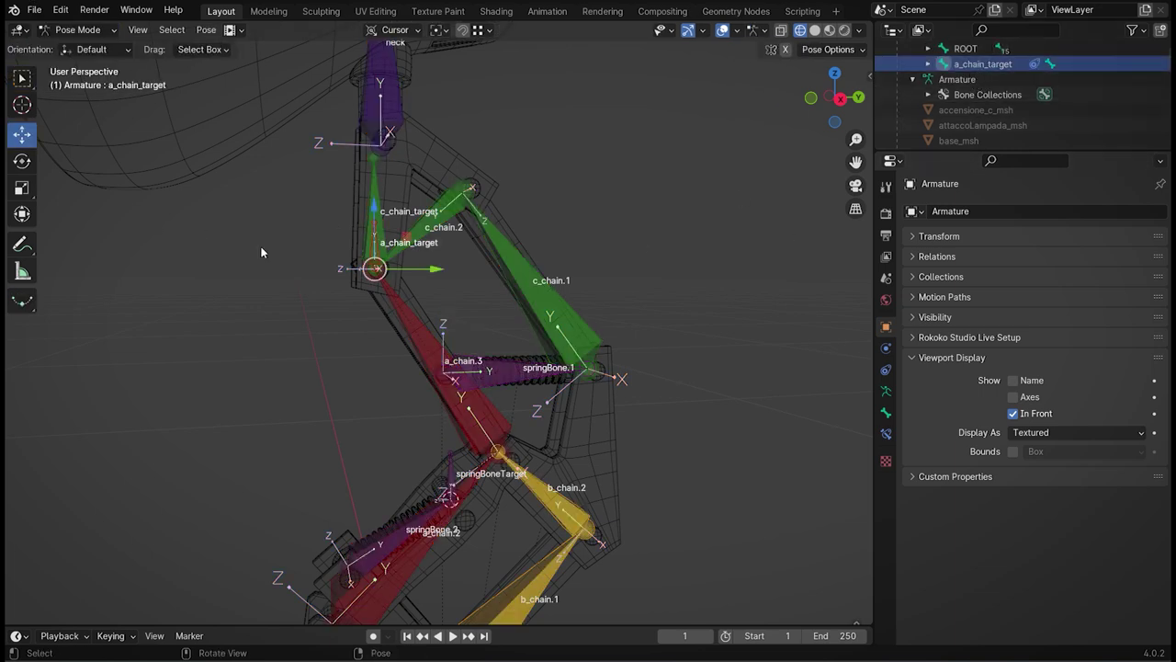
mouse_move(375, 268)
left_mouse_down()
mouse_move(365, 357)
mouse_move(471, 144)
mouse_move(238, 379)
mouse_move(366, 330)
left_mouse_up()
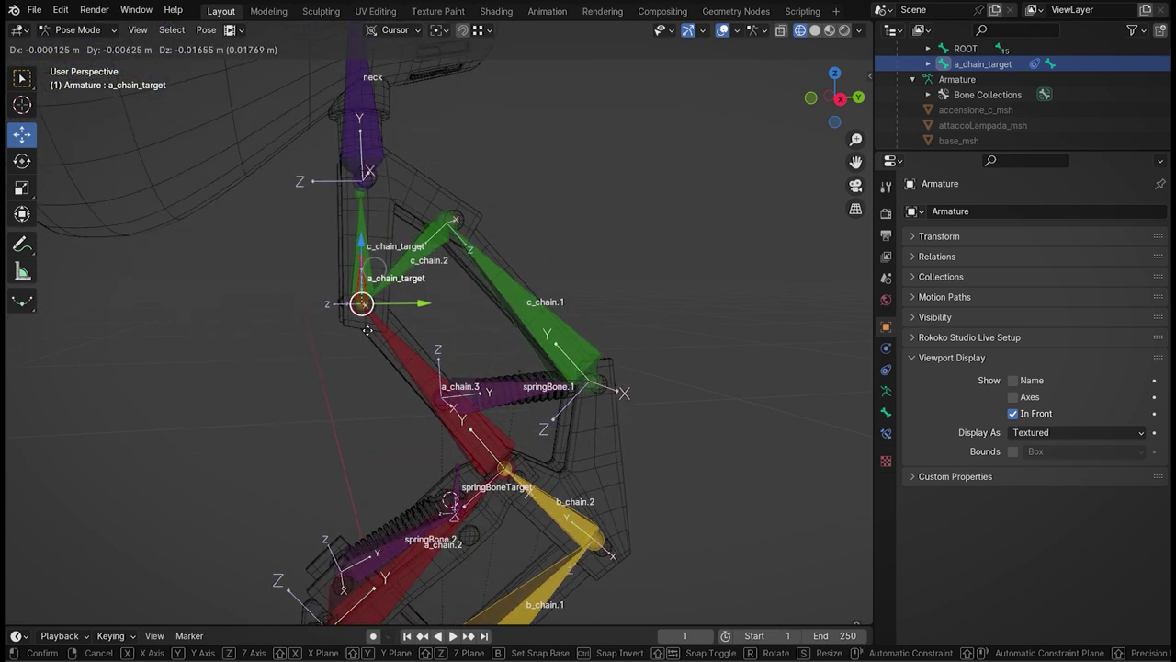
mouse_move(367, 330)
left_mouse_down()
mouse_move(412, 301)
mouse_move(450, 422)
left_mouse_up()
- Return the armature to Object Mode and select the spring curve
left_click(78, 30)
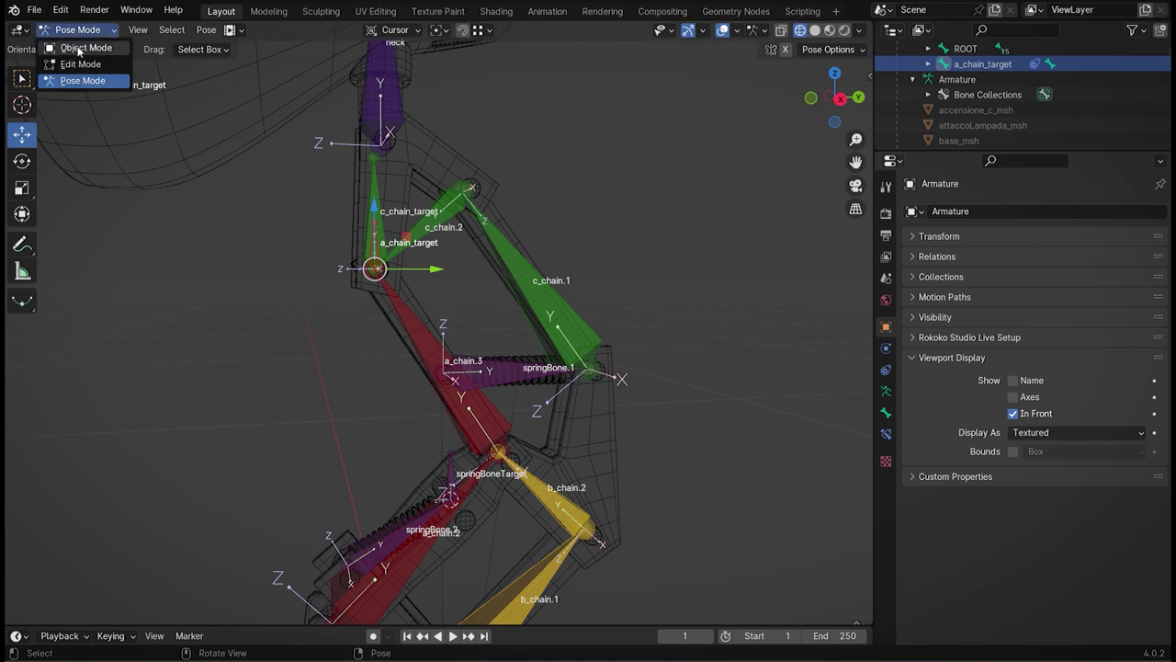
left_click(44, 42)
left_click(542, 389)
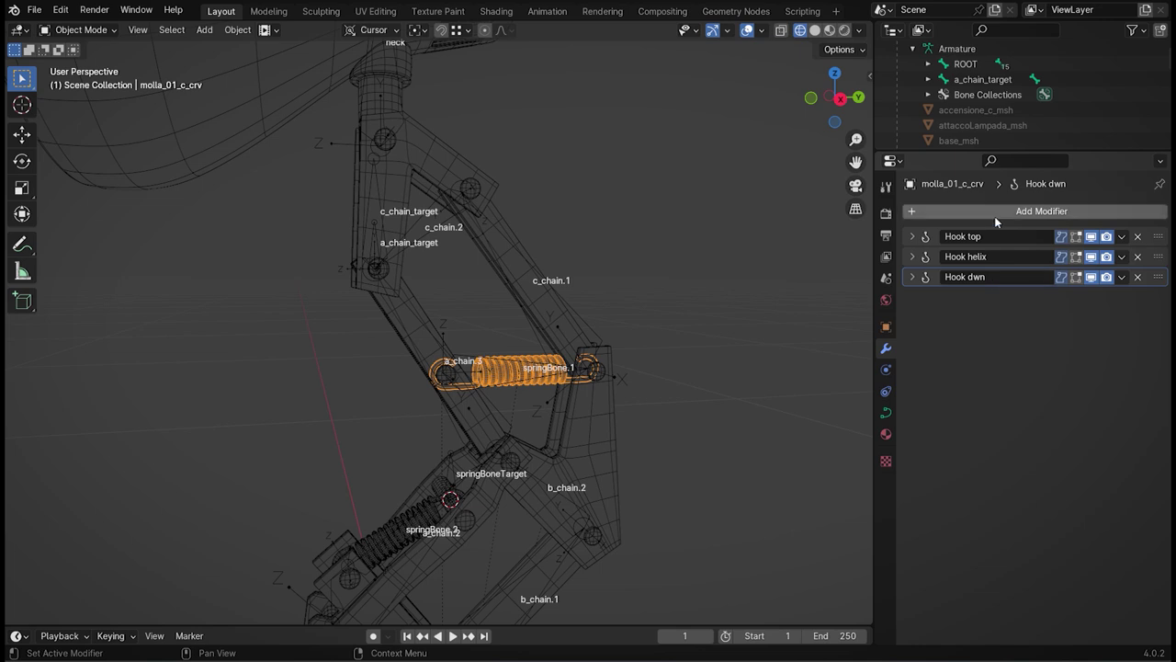
- Add a Subdivision Surface modifier to molla_01_c_crv below the three Hook modifiers
left_click(965, 211)
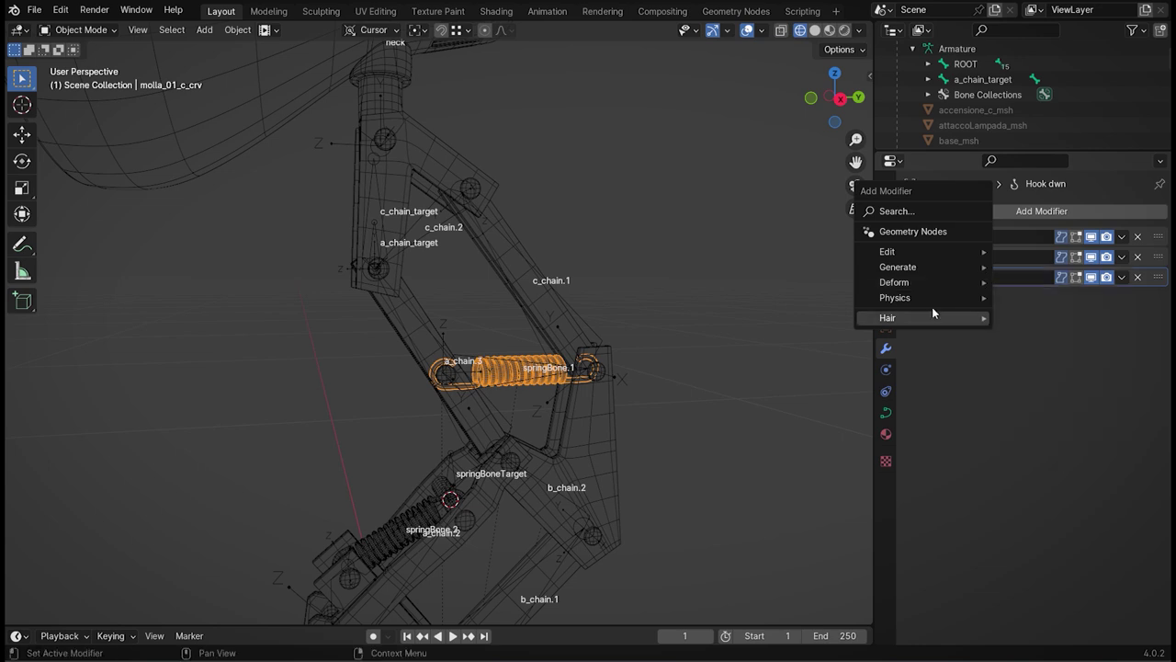
mouse_move(898, 267)
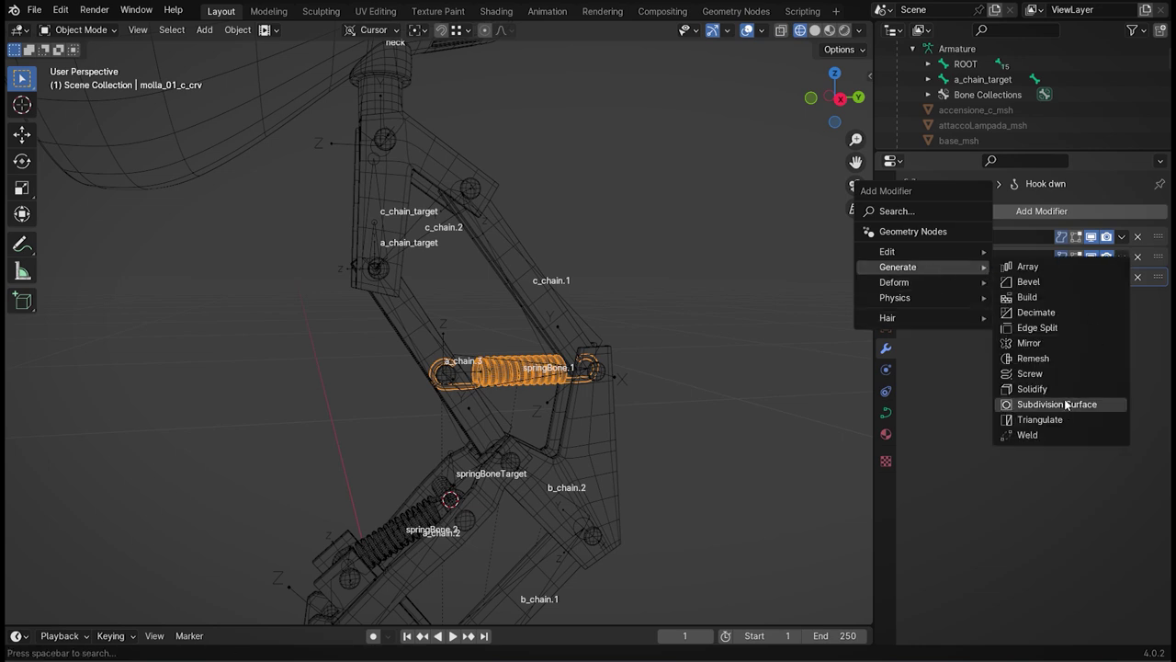
left_click(1066, 410)
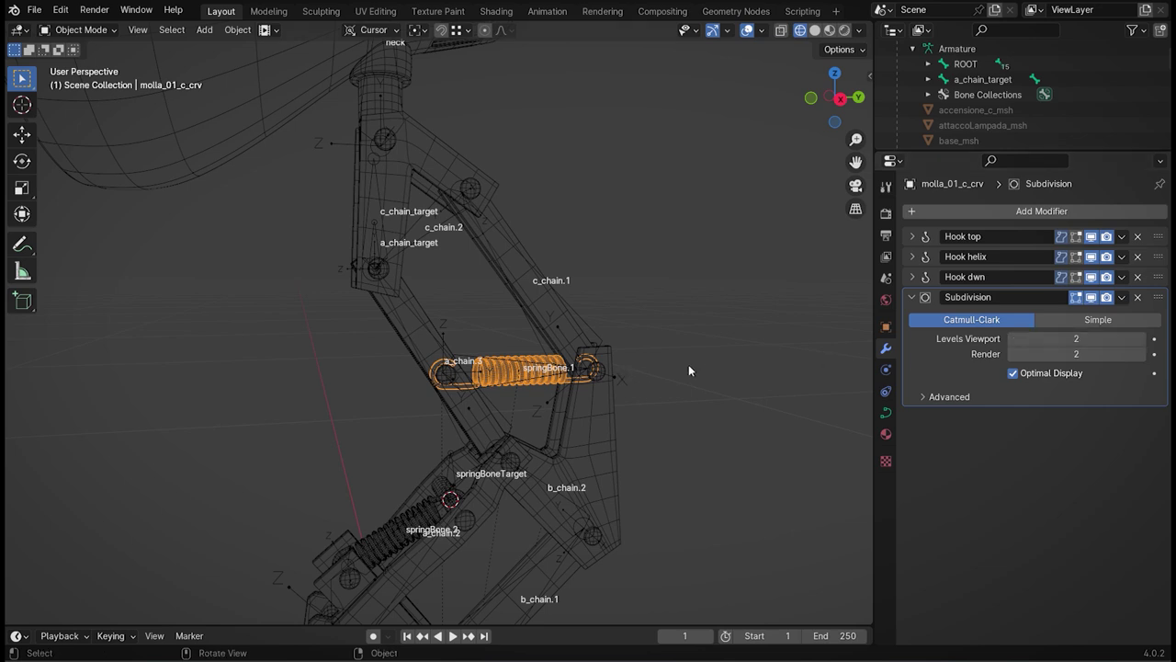
left_click(642, 441)
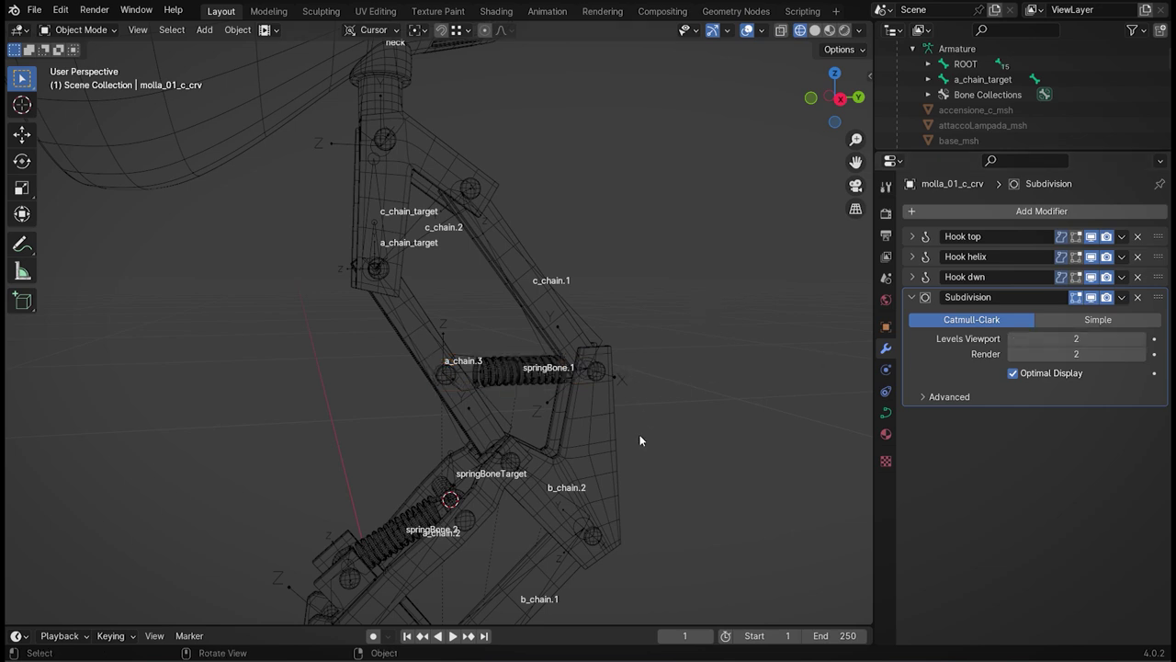
- Put the lamp armature into Pose Mode and start moving a_chain_target to test the spring
left_click(414, 222)
left_click(75, 30)
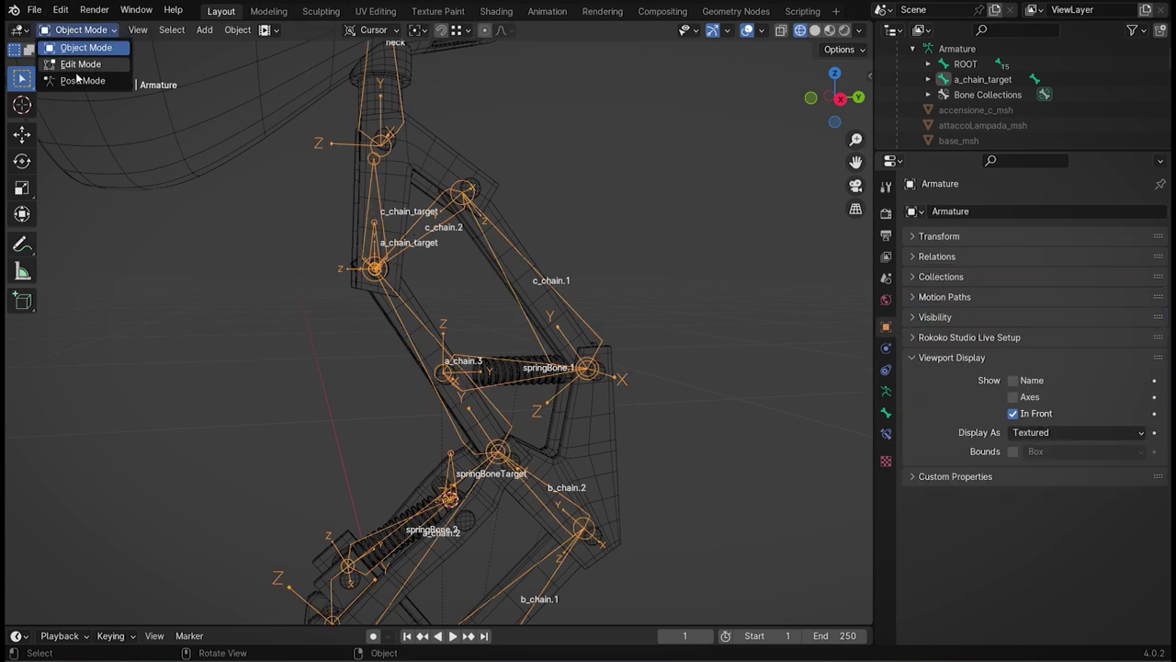
left_click(81, 81)
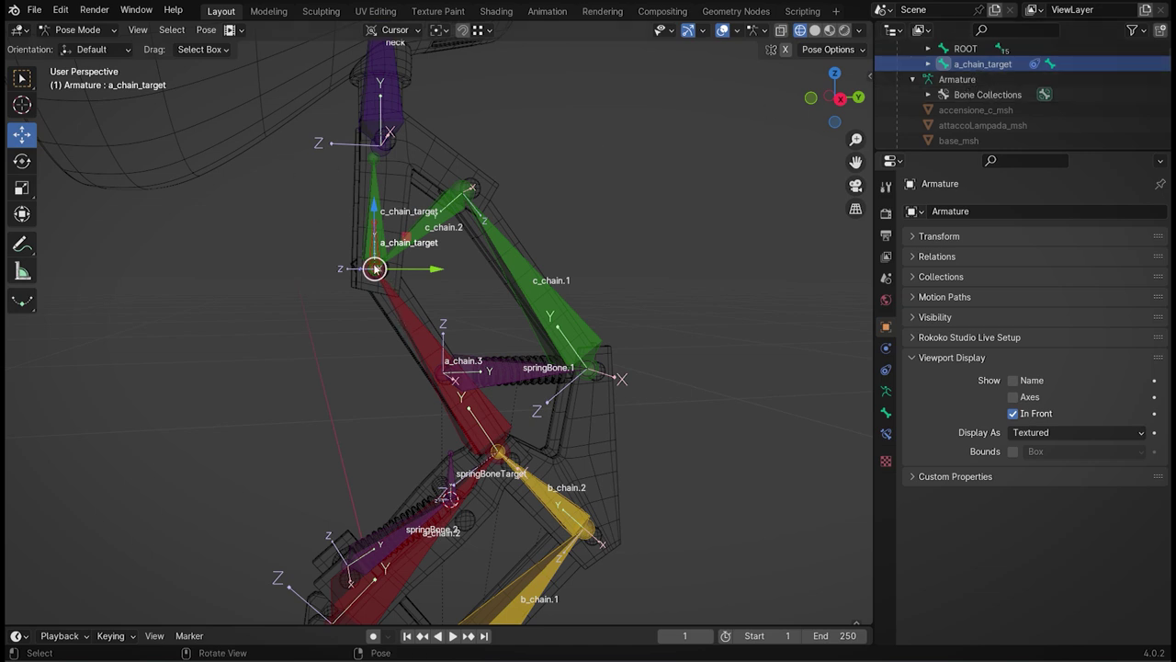
key("g")
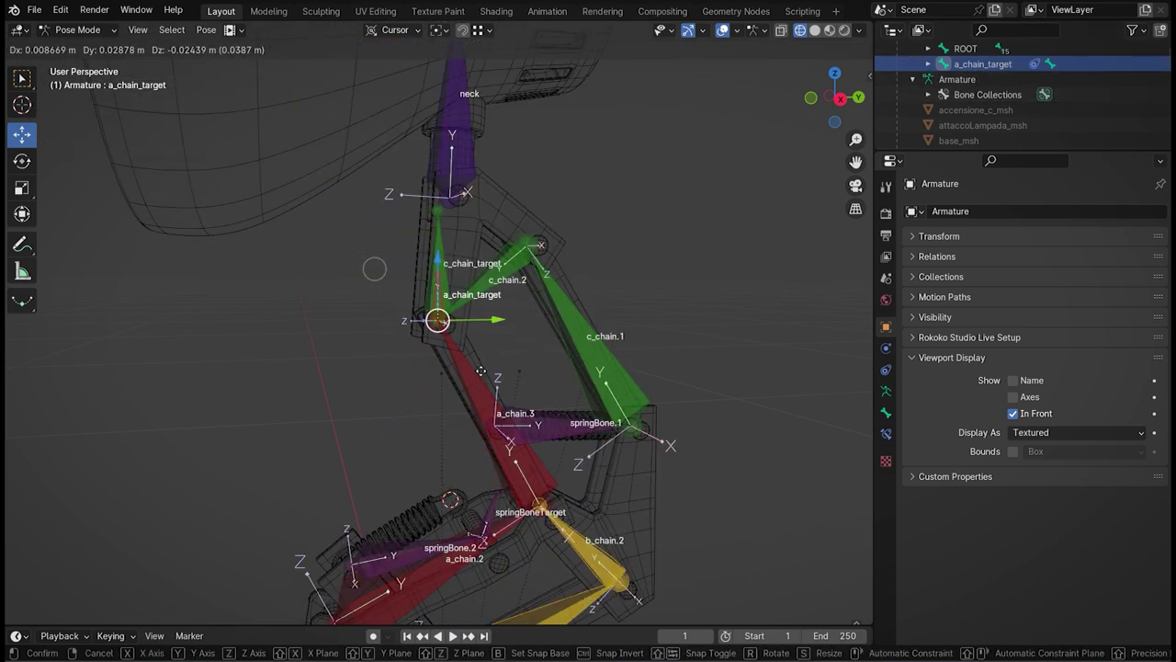
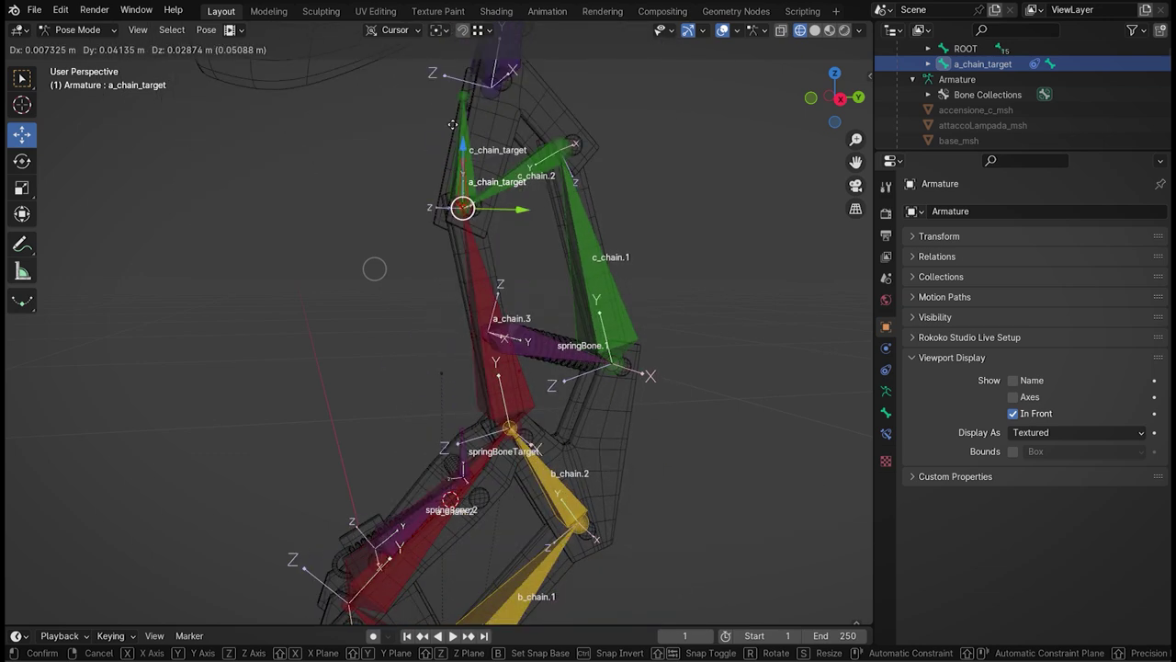
- Confirm the raised IK target move and deselect the a_chain_target bone
left_click(452, 131)
left_click_drag(540, 260, 562, 382, "alt")
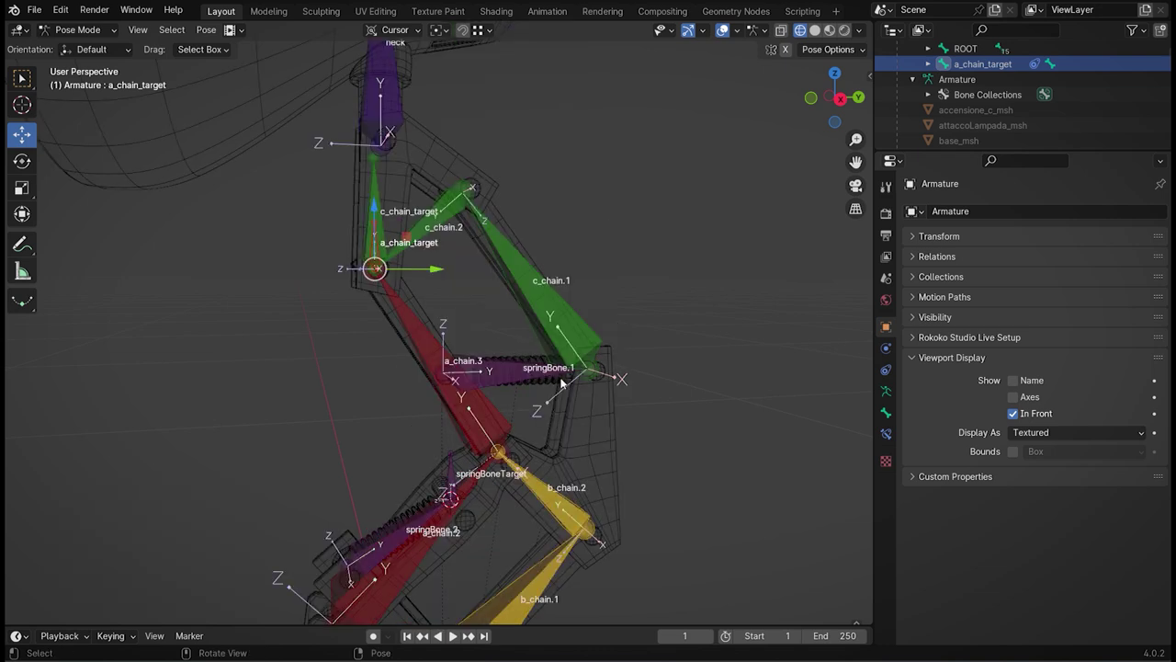
left_click(700, 327)
- Save the file as luxo_jr_model_RIG_06b.blend
left_click(35, 11)
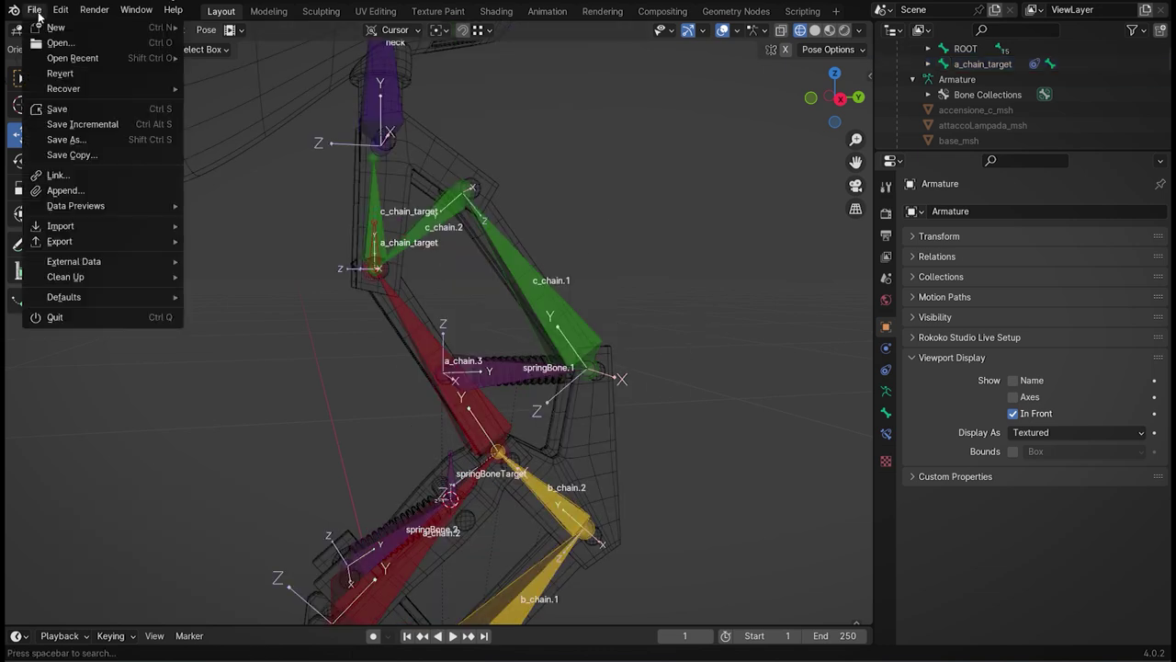
left_click(65, 140)
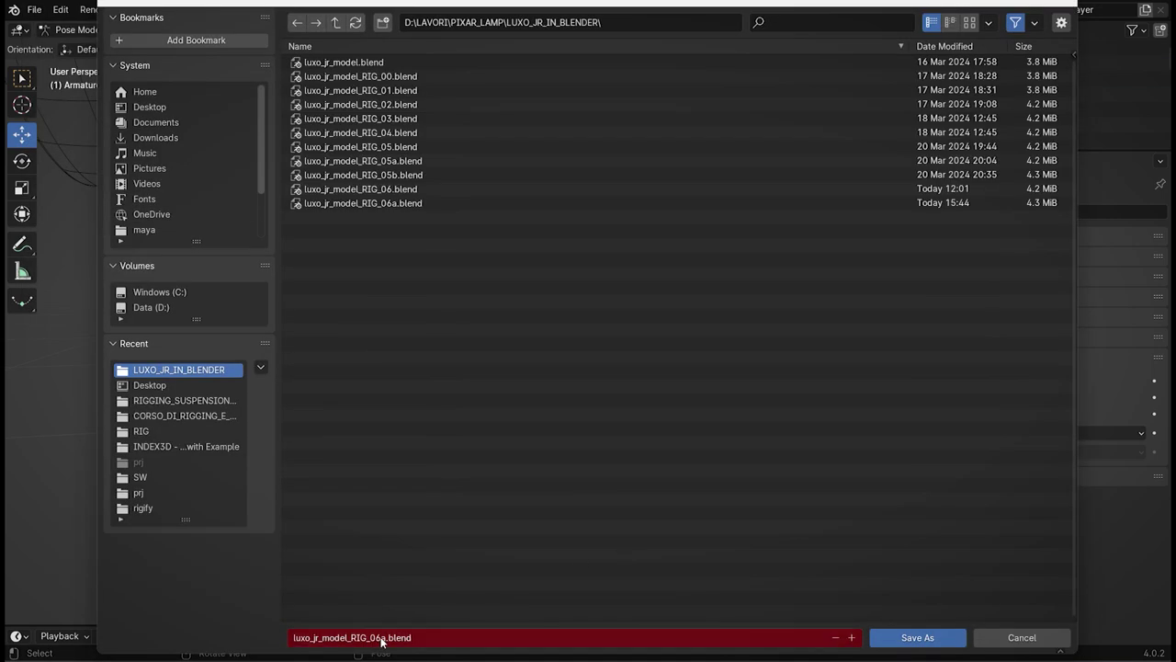
left_click(381, 637)
type("b")
left_click(909, 638)
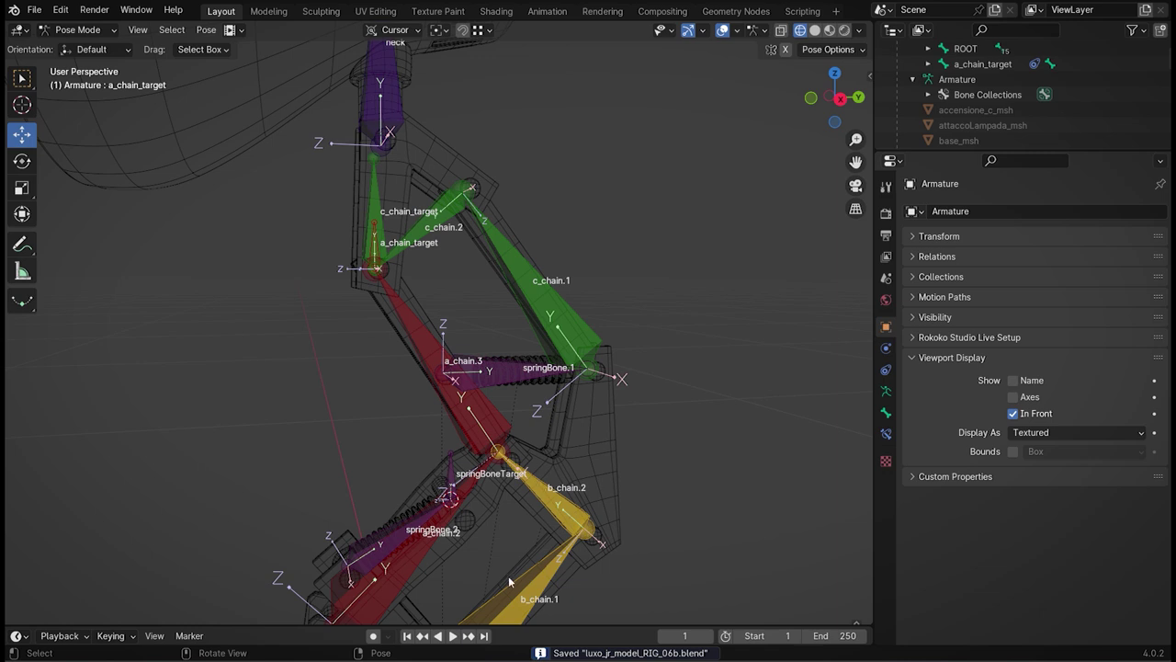
- Switch to Object Mode, select the spring curve molla_02_c_crv and enter its Edit Mode
middle_click_drag(495, 568, 443, 450, "shift")
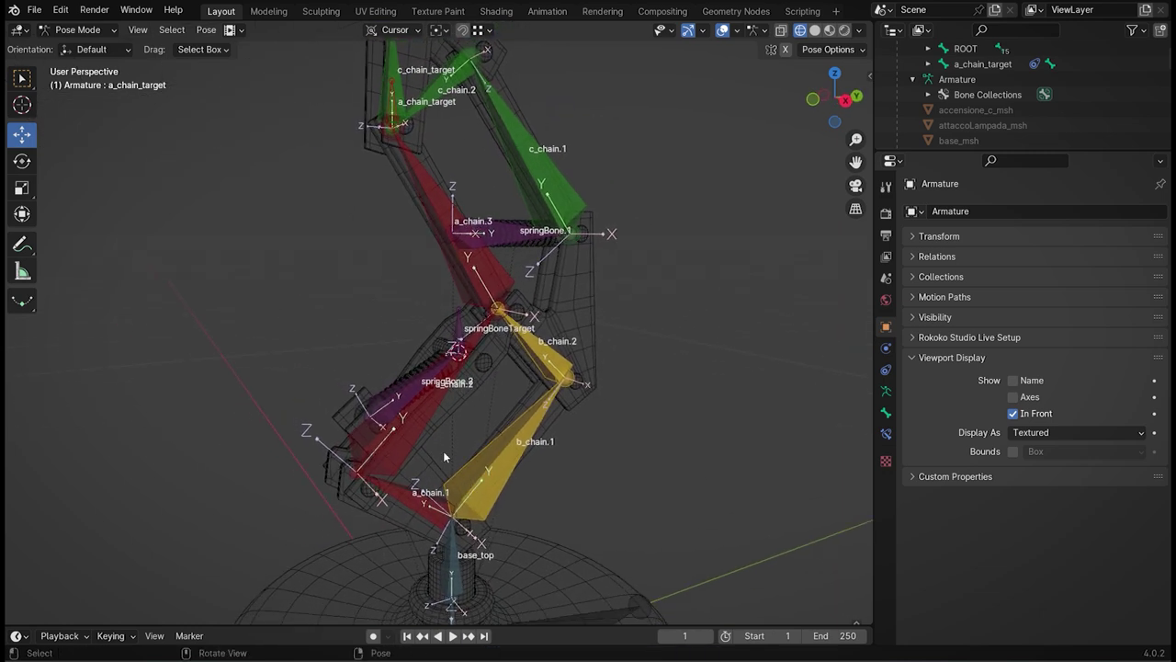
scroll(445, 447, "up", 3)
left_click(78, 29)
left_click(83, 45)
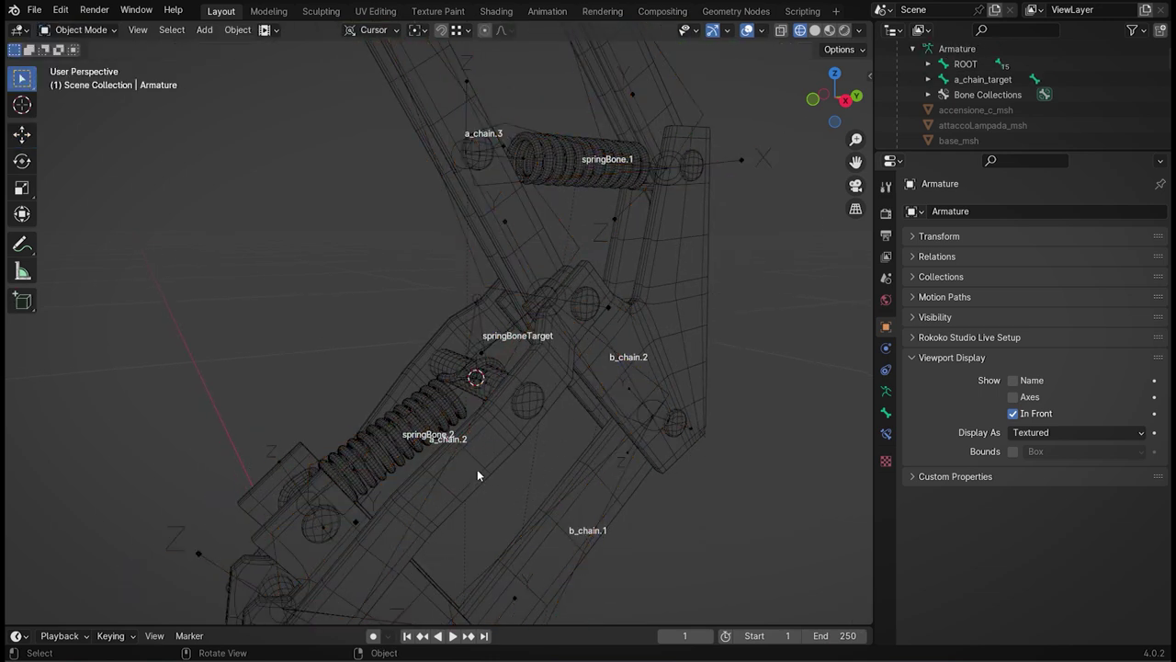
middle_click_drag(451, 463, 449, 464)
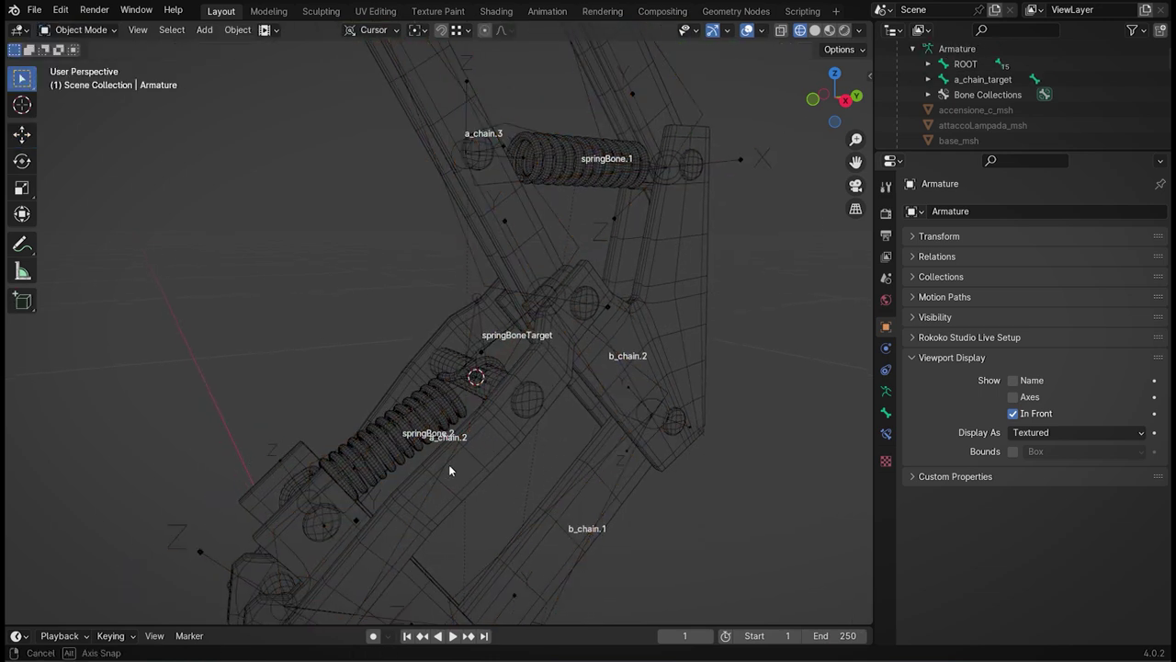
left_click(390, 466)
left_click(386, 459)
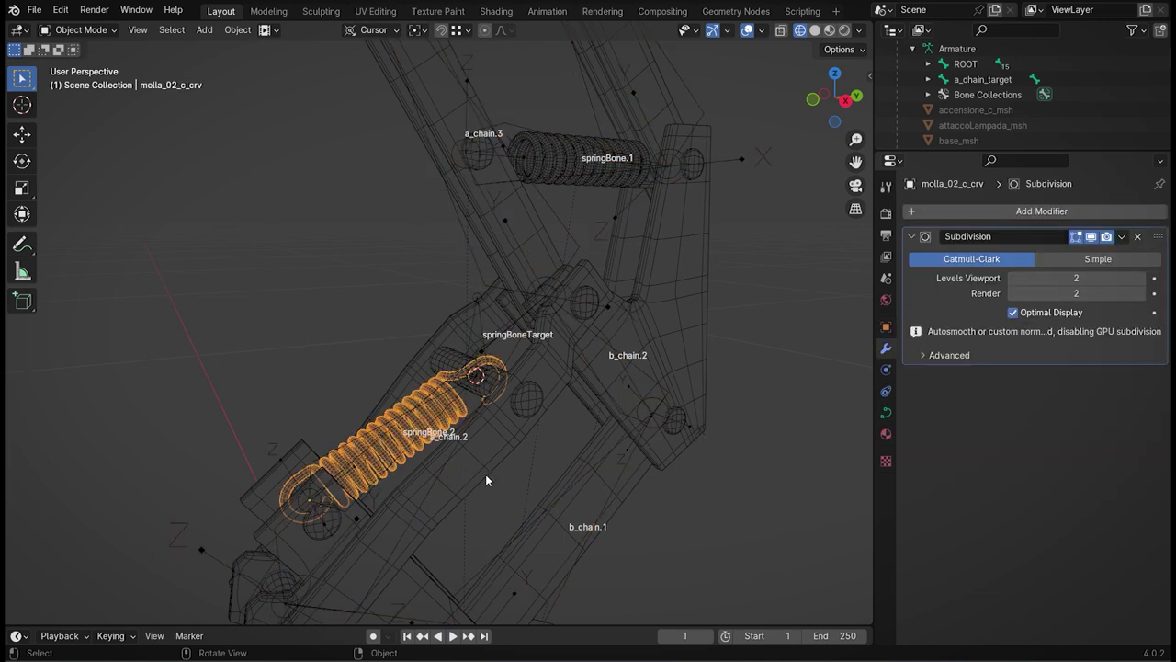
left_click(80, 31)
left_click(80, 63)
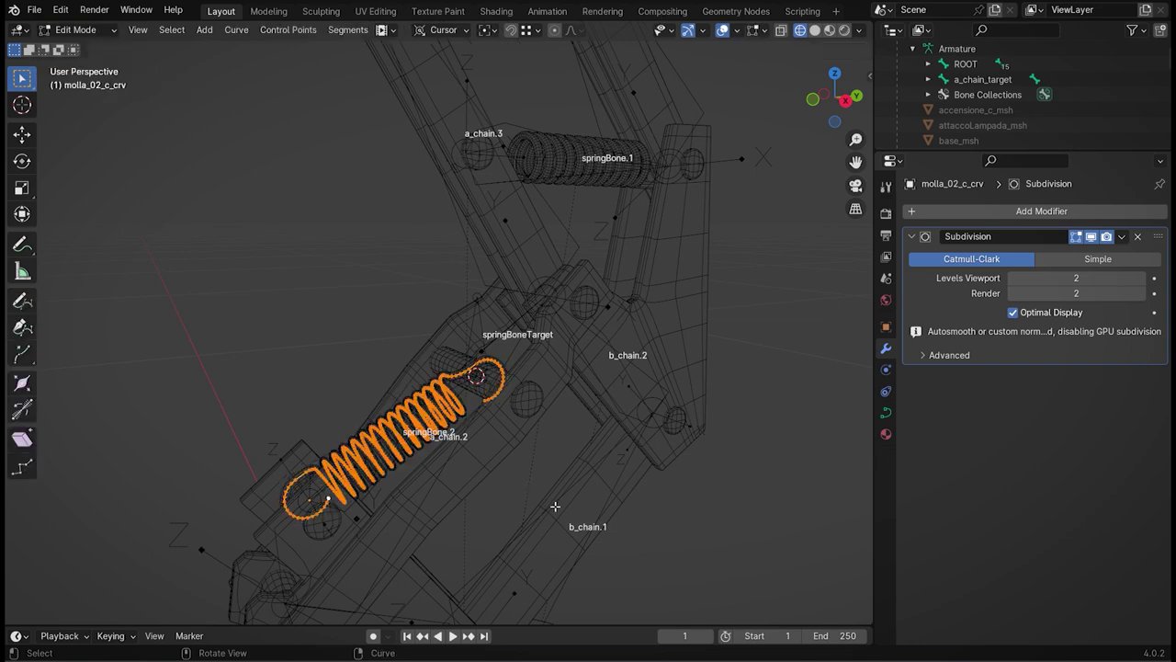
- Return to Object Mode, reselect molla_02_c_crv and delete its Subdivision modifier
scroll(556, 496, "up", 1)
scroll(556, 496, "up", 3)
left_click(326, 332)
scroll(442, 392, "down", 1)
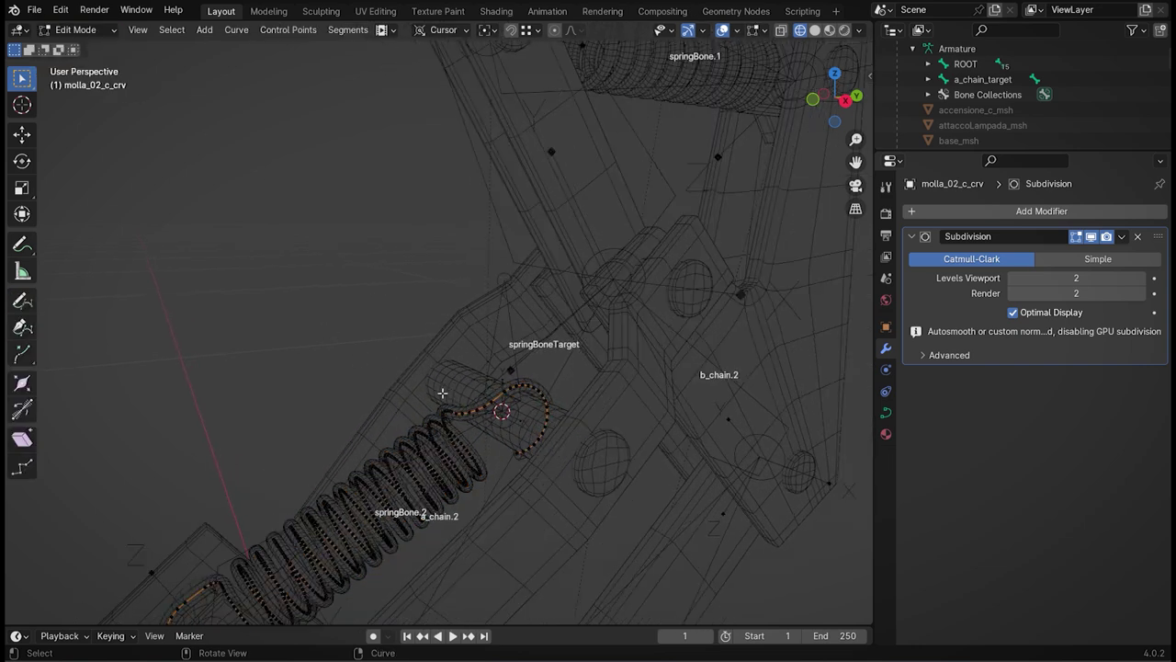
scroll(504, 484, "down", 1)
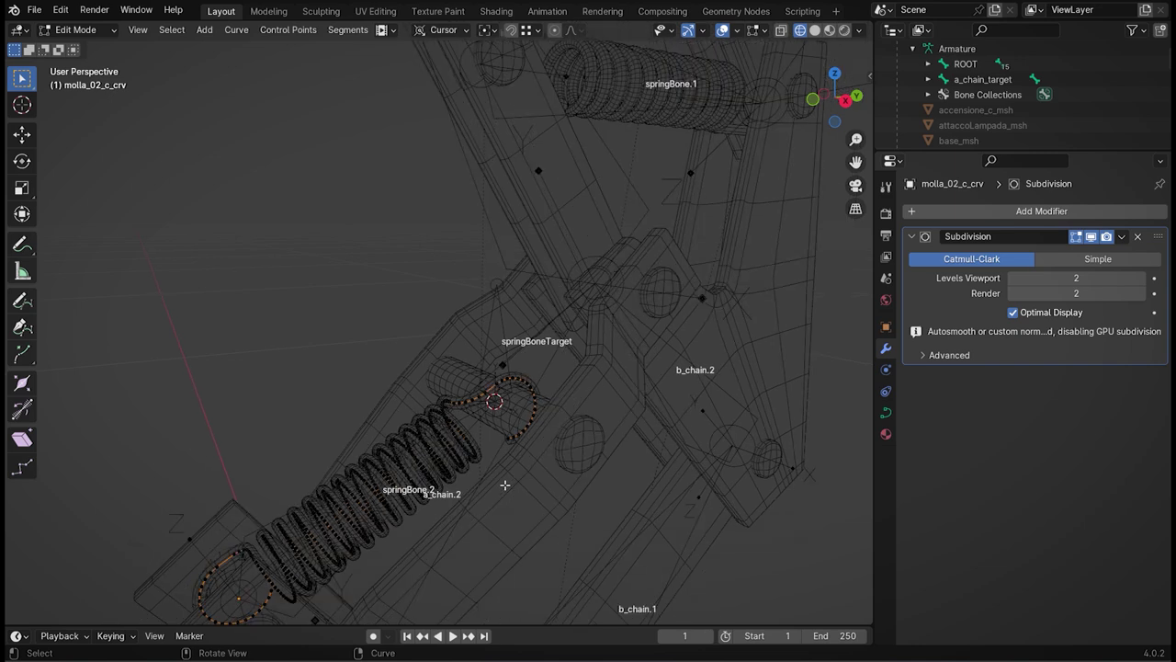
middle_click_drag(525, 514, 479, 508)
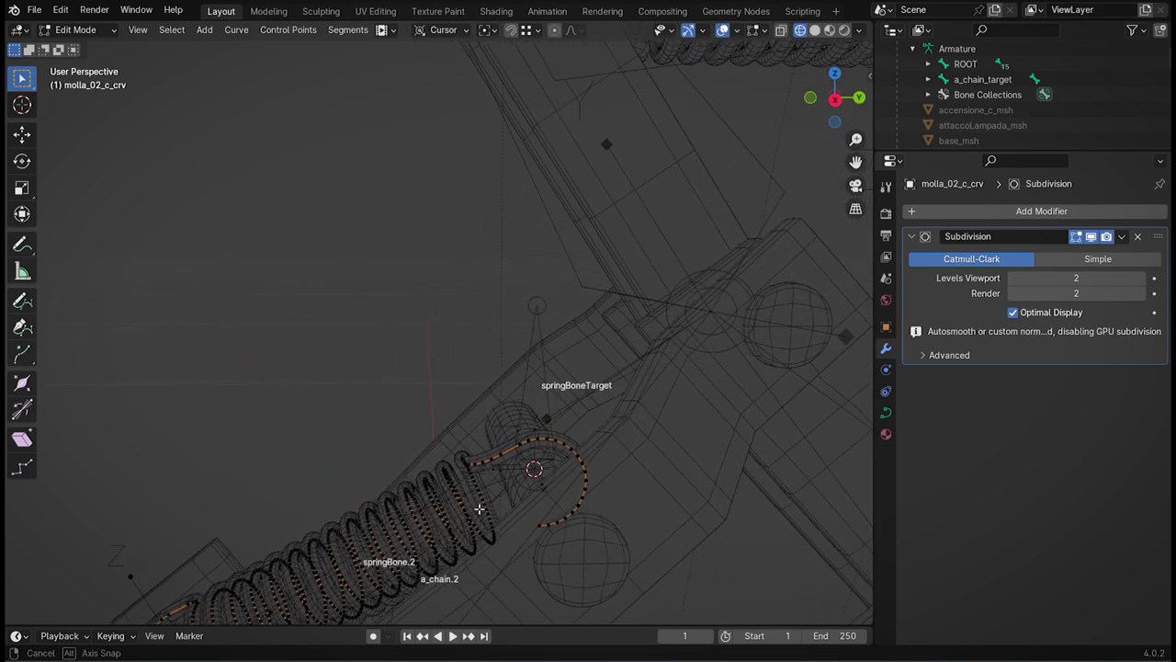
key("Tab")
scroll(679, 502, "down", 4)
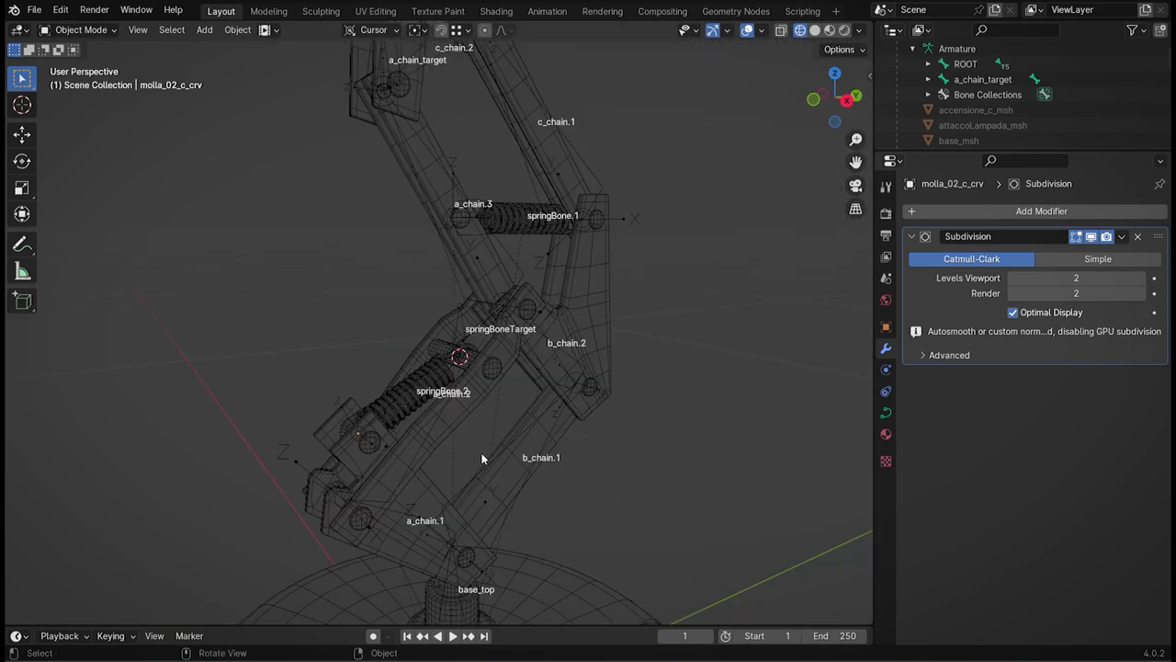
scroll(482, 458, "up", 2)
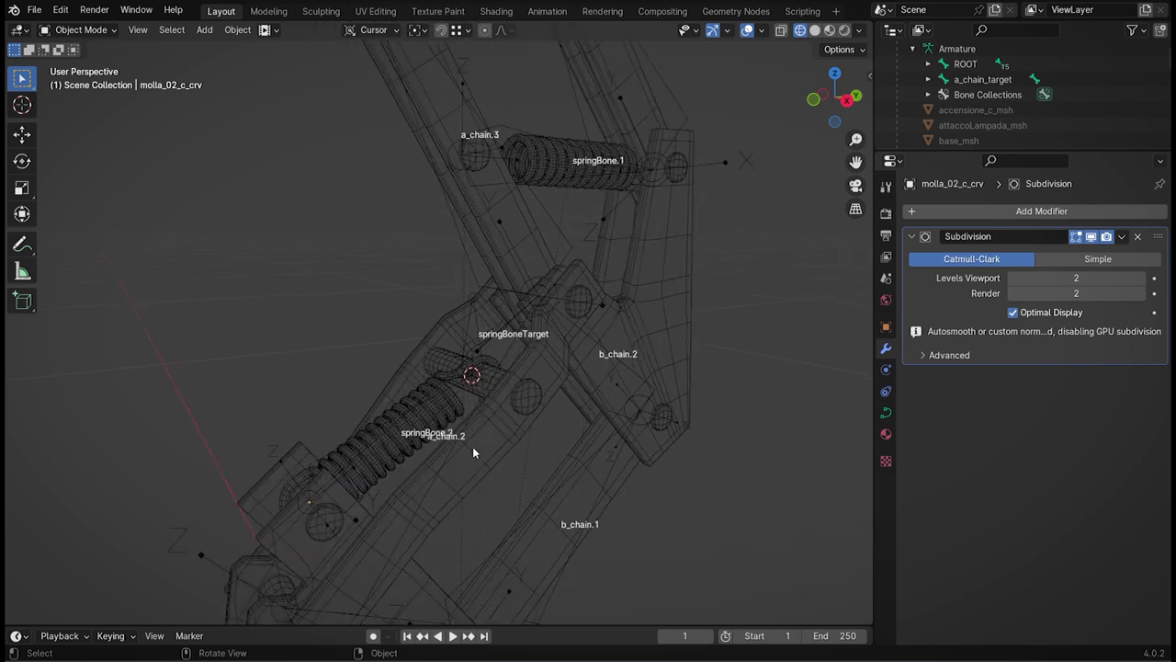
left_click(397, 465)
left_click(395, 450)
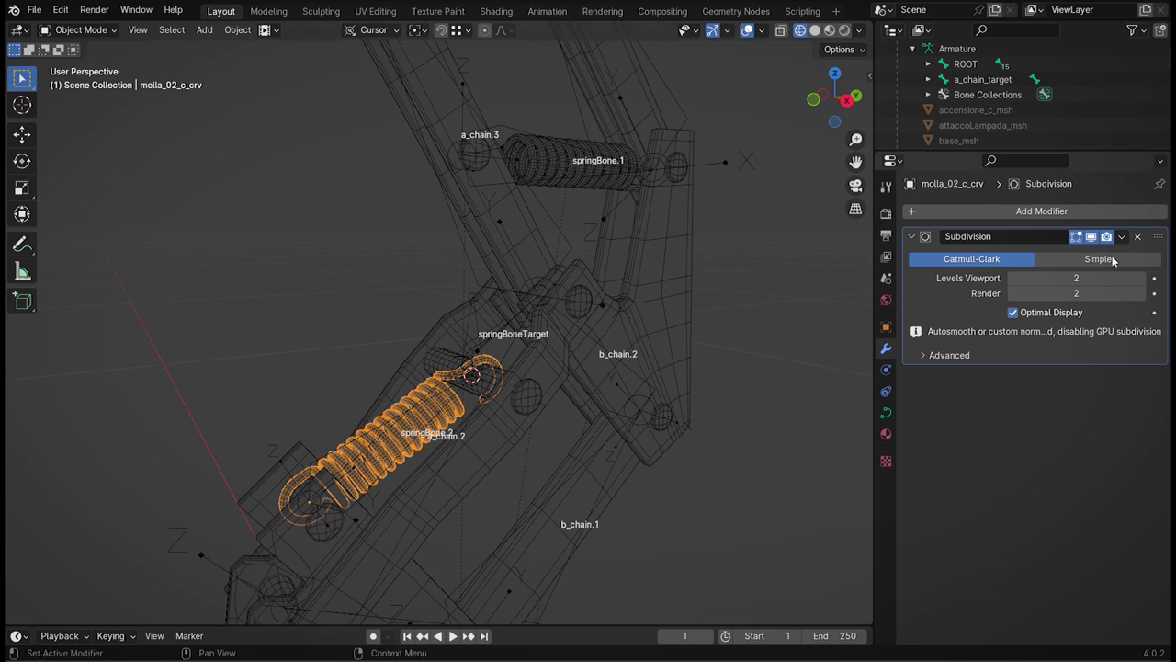
scroll(588, 392, "up", 1)
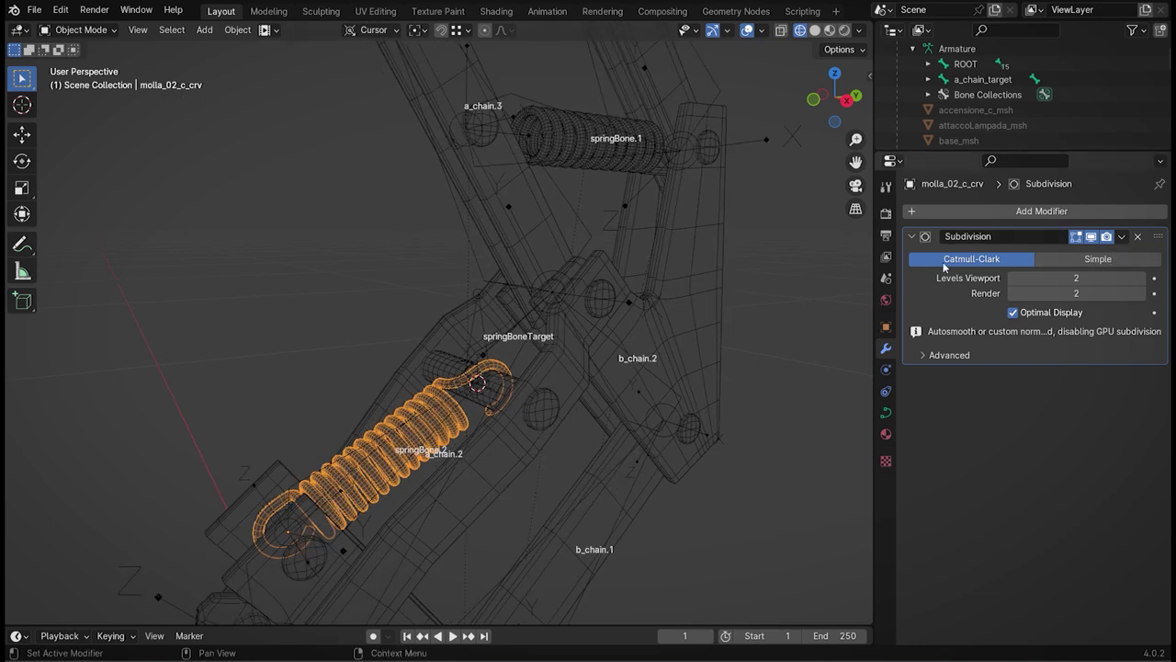
left_click(1136, 238)
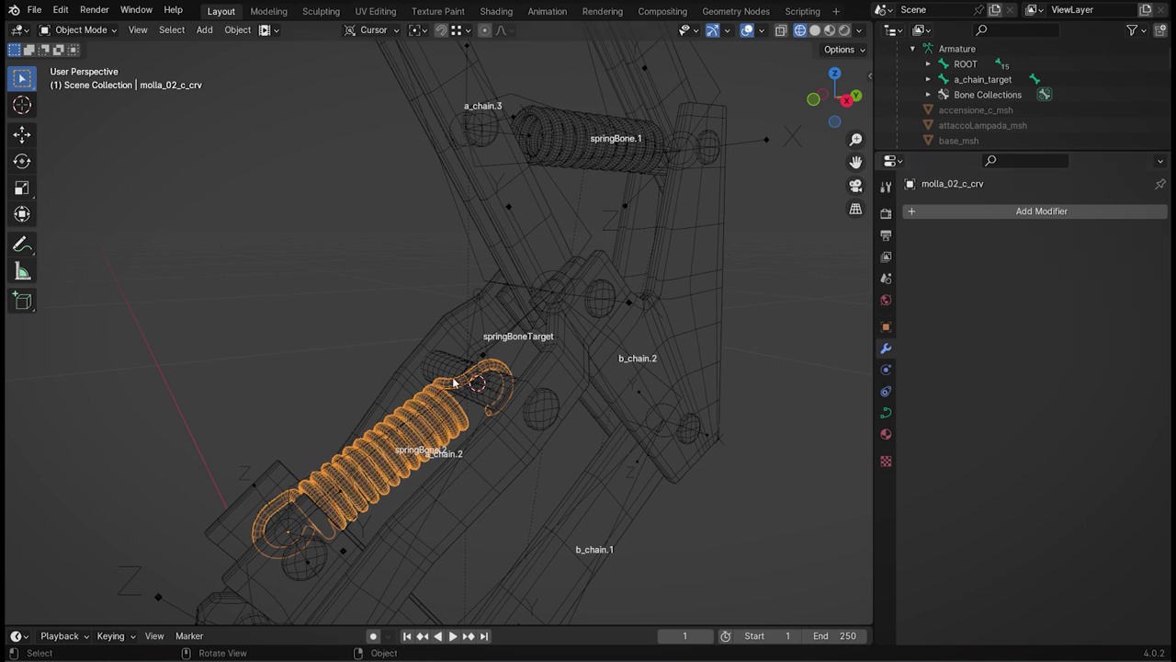
- Enter Edit Mode on the spring curve and switch the view to orthographic
middle_click_drag(434, 529, 465, 427, "shift")
scroll(457, 426, "up", 1)
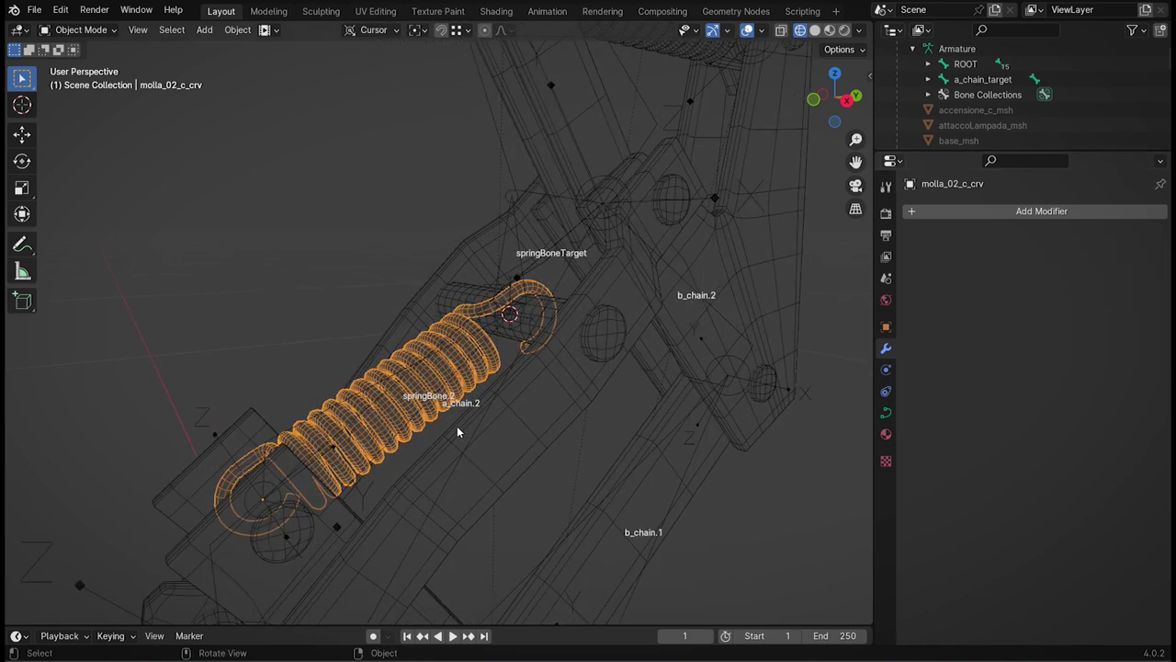
key("Tab")
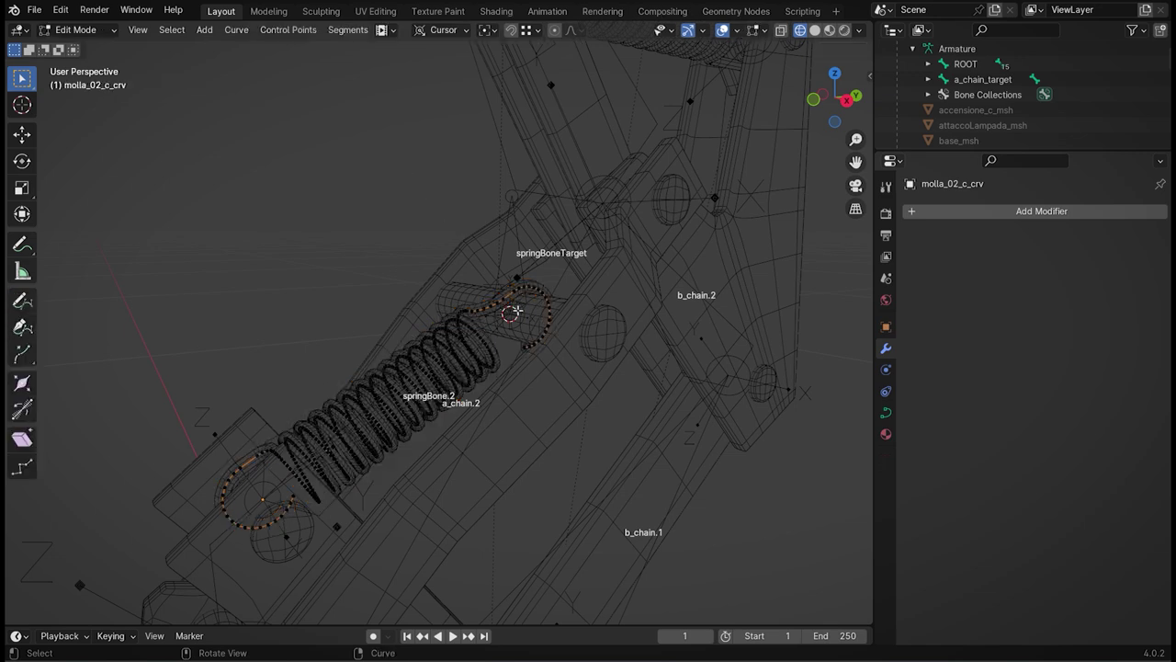
middle_click_drag(510, 412, 497, 425)
scroll(610, 296, "up", 1)
scroll(609, 295, "up", 2)
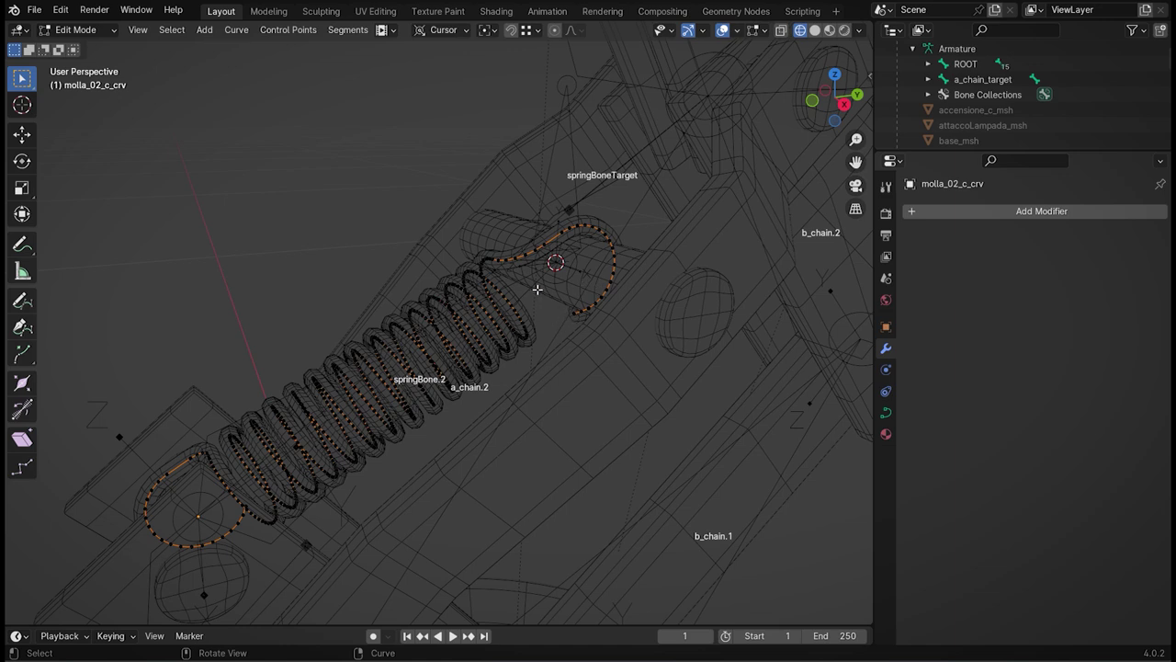
scroll(554, 317, "down", 3)
mouse_move(546, 307)
middle_mouse_down()
mouse_move(528, 294)
mouse_move(512, 192)
mouse_move(509, 211)
mouse_move(535, 215)
mouse_move(506, 307)
mouse_move(460, 323)
mouse_move(486, 401)
mouse_move(820, 175)
middle_mouse_up()
scroll(422, 318, "up", 1)
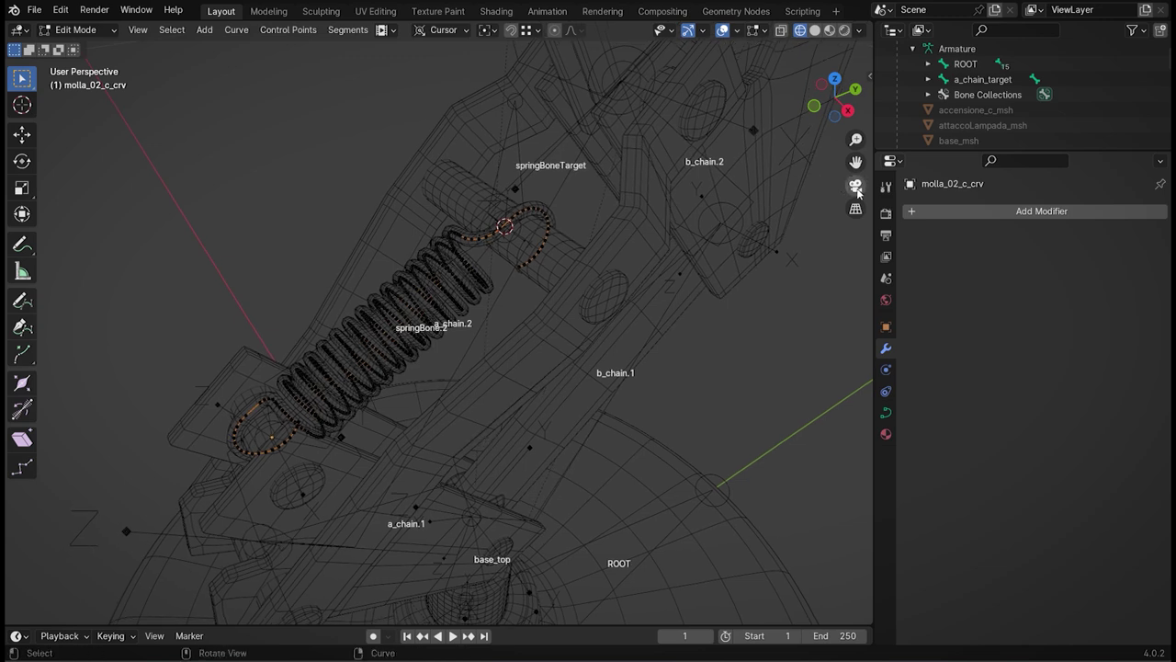
mouse_move(855, 139)
left_mouse_down()
mouse_move(856, 129)
mouse_move(854, 159)
left_mouse_up()
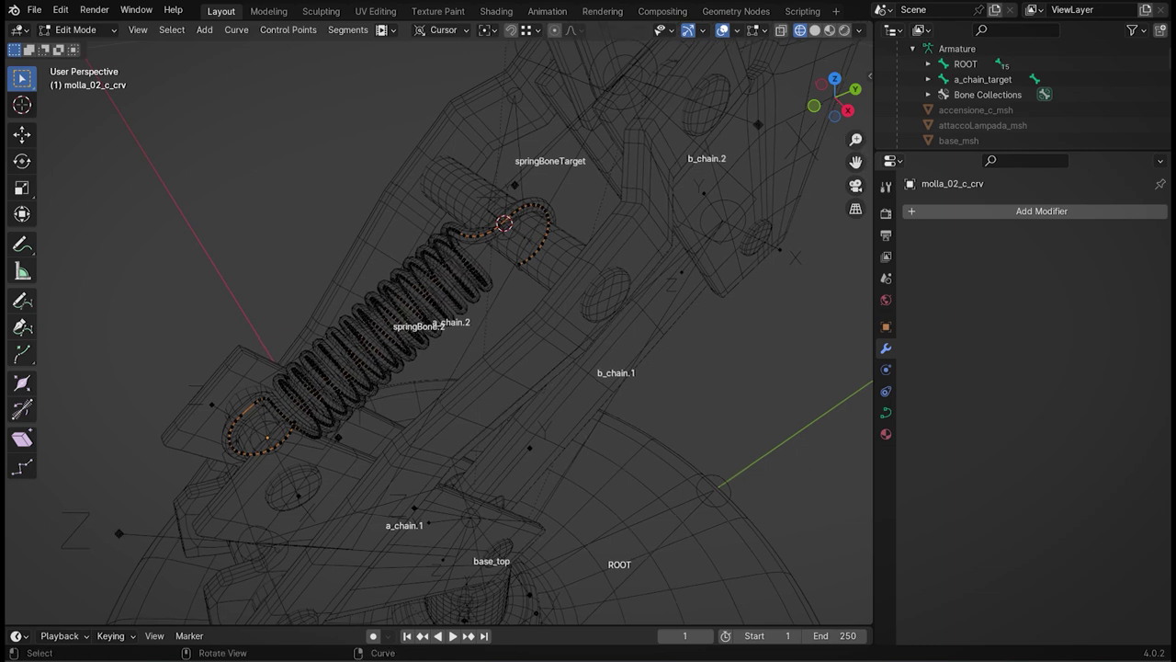
left_click(856, 210)
left_click(856, 210)
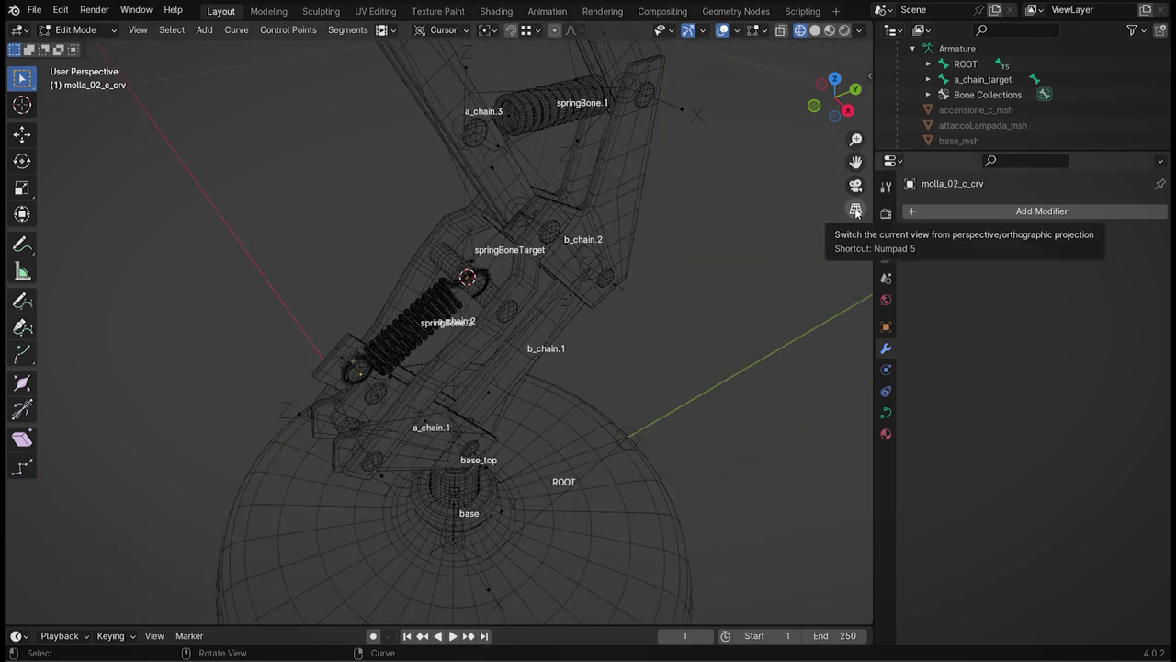
left_click(855, 210)
- Frame the spring side-on and select the upper hook points from the hook start to the curve end
scroll(420, 348, "up", 5)
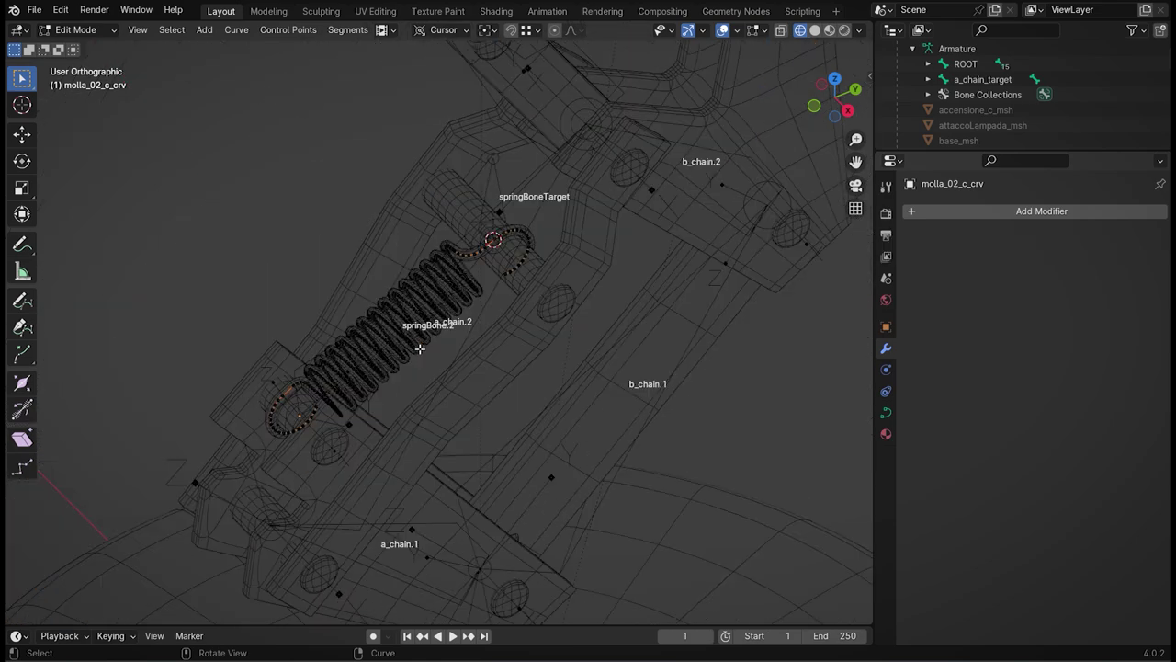
scroll(420, 348, "down", 3)
scroll(420, 348, "down", 3)
scroll(418, 353, "down", 3)
scroll(415, 367, "down", 1)
mouse_move(415, 366)
middle_mouse_down()
mouse_move(354, 347)
mouse_move(432, 344)
middle_mouse_up()
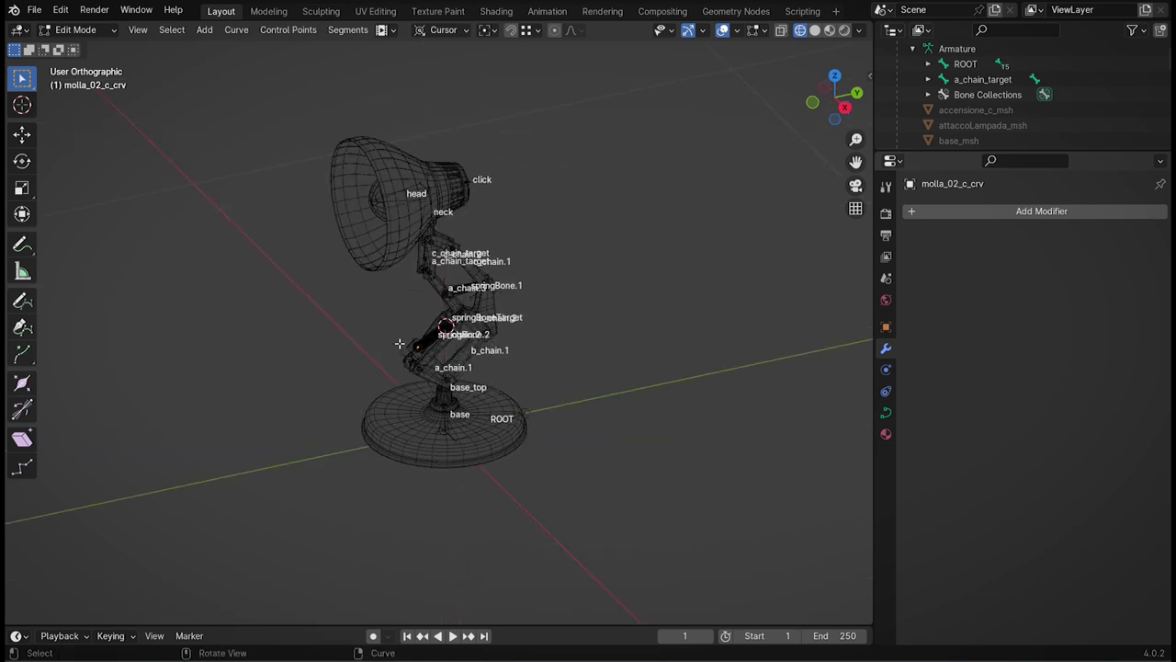
scroll(432, 344, "up", 5)
scroll(431, 344, "up", 5)
middle_click_drag(583, 499, 473, 344, "shift")
mouse_move(481, 432)
middle_mouse_down("shift")
mouse_move(506, 376)
mouse_move(475, 263)
mouse_move(555, 436)
mouse_move(541, 476)
mouse_move(529, 463)
middle_mouse_up("shift")
scroll(548, 433, "down", 4)
scroll(548, 433, "up", 3)
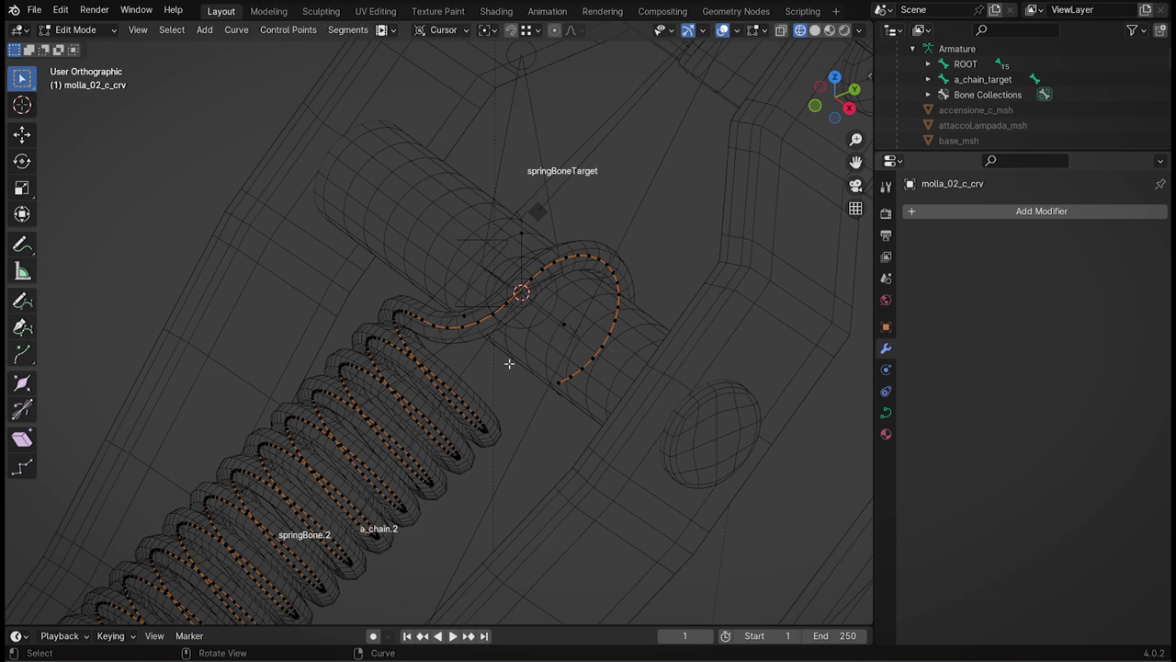
left_click(420, 321, "shift")
left_click(557, 381, "ctrl")
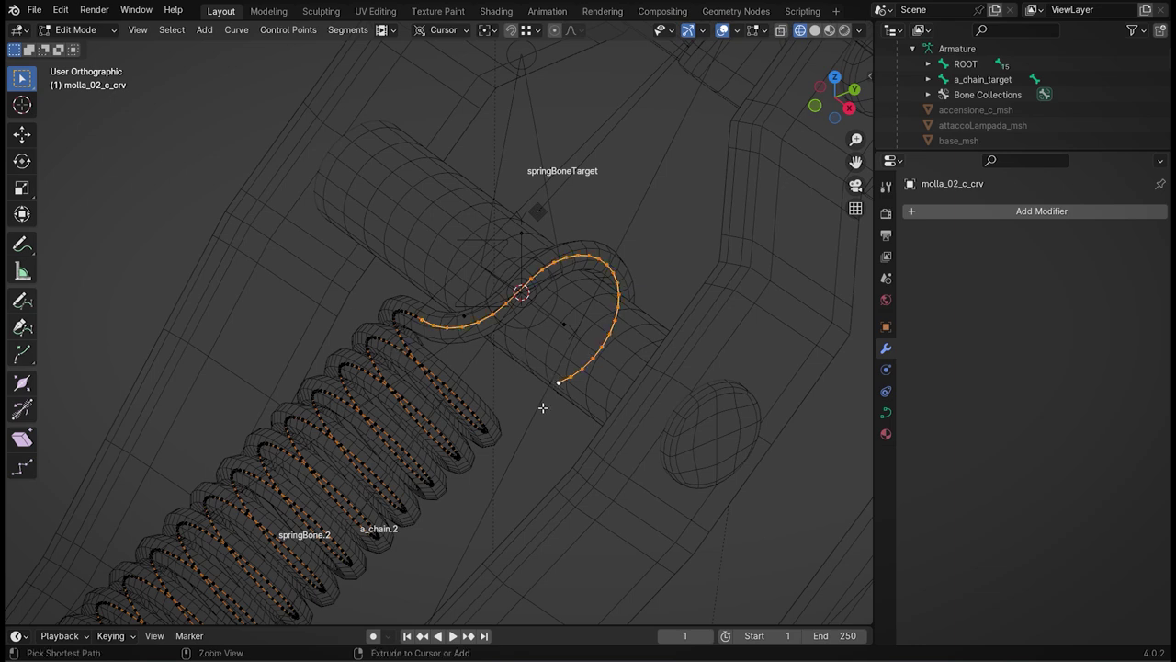
scroll(547, 423, "down", 3)
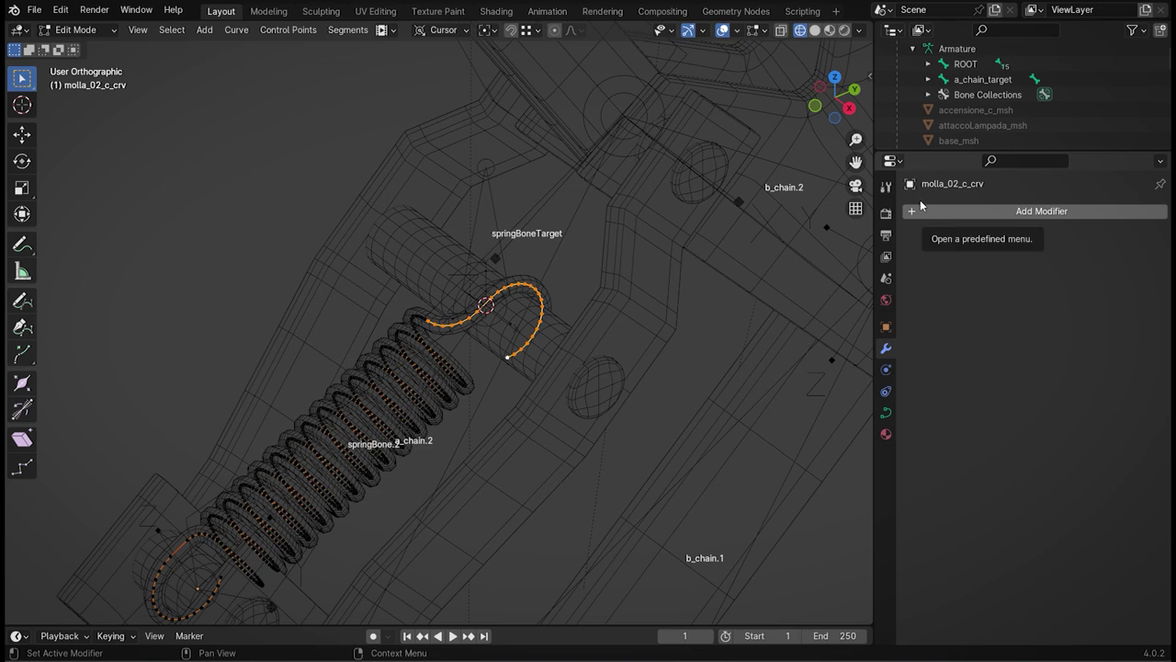
- Return to Object Mode and add a Hook deform modifier to the spring curve
left_click(207, 201)
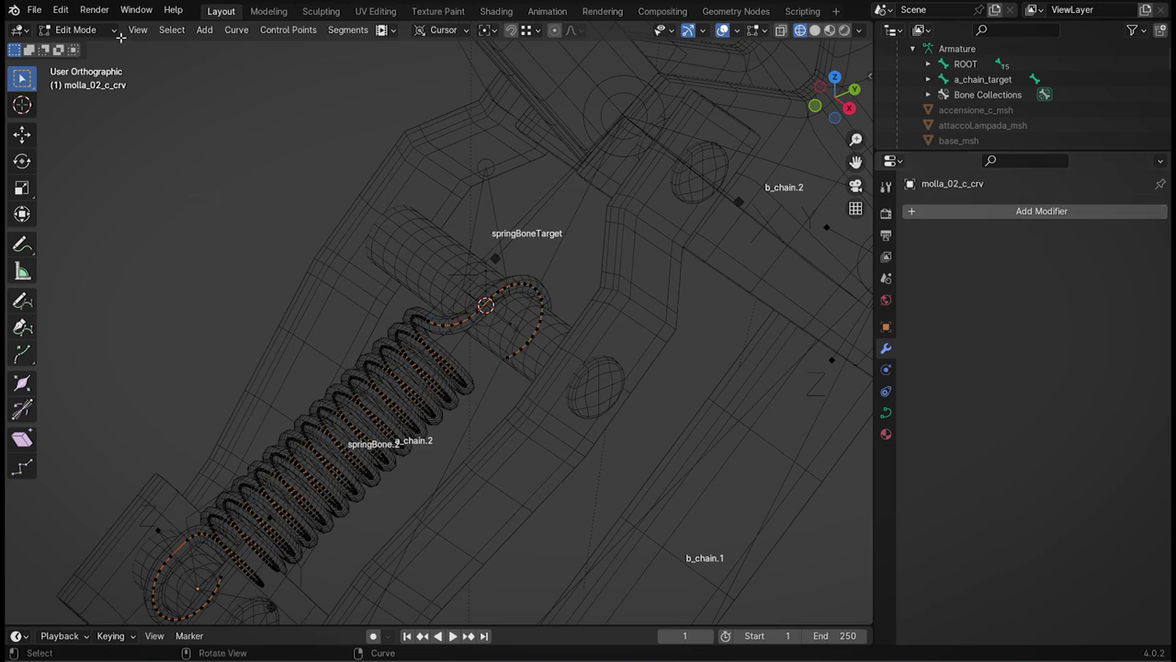
left_click(90, 31)
left_click(87, 47)
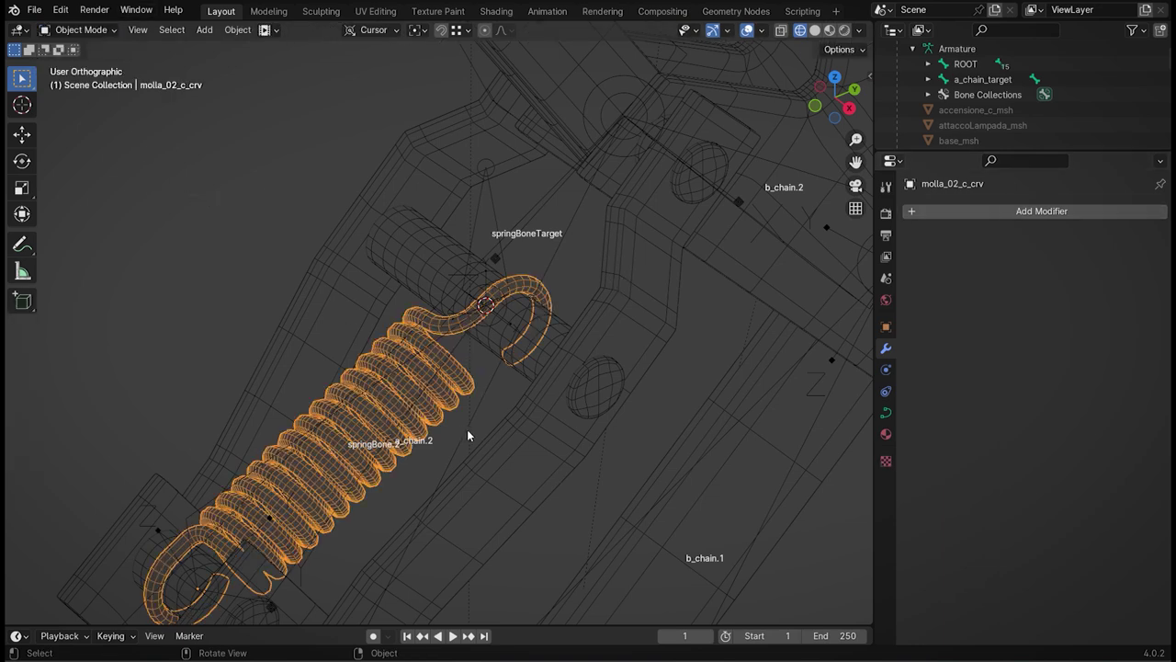
left_click(973, 211)
mouse_move(928, 228)
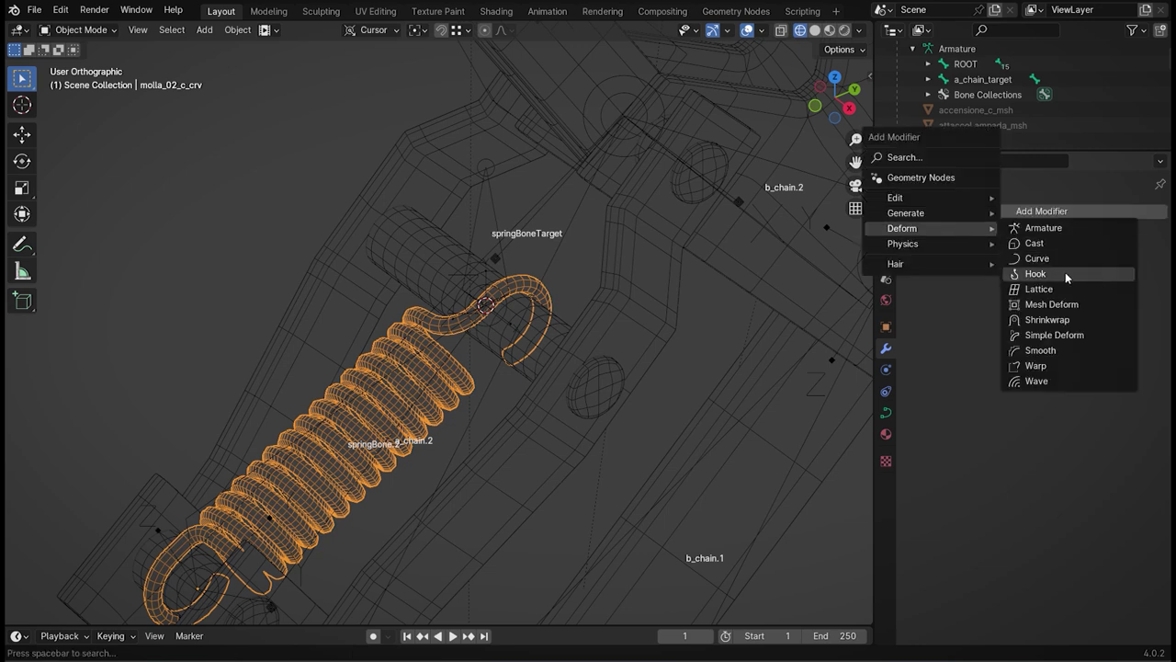
left_click(1063, 272)
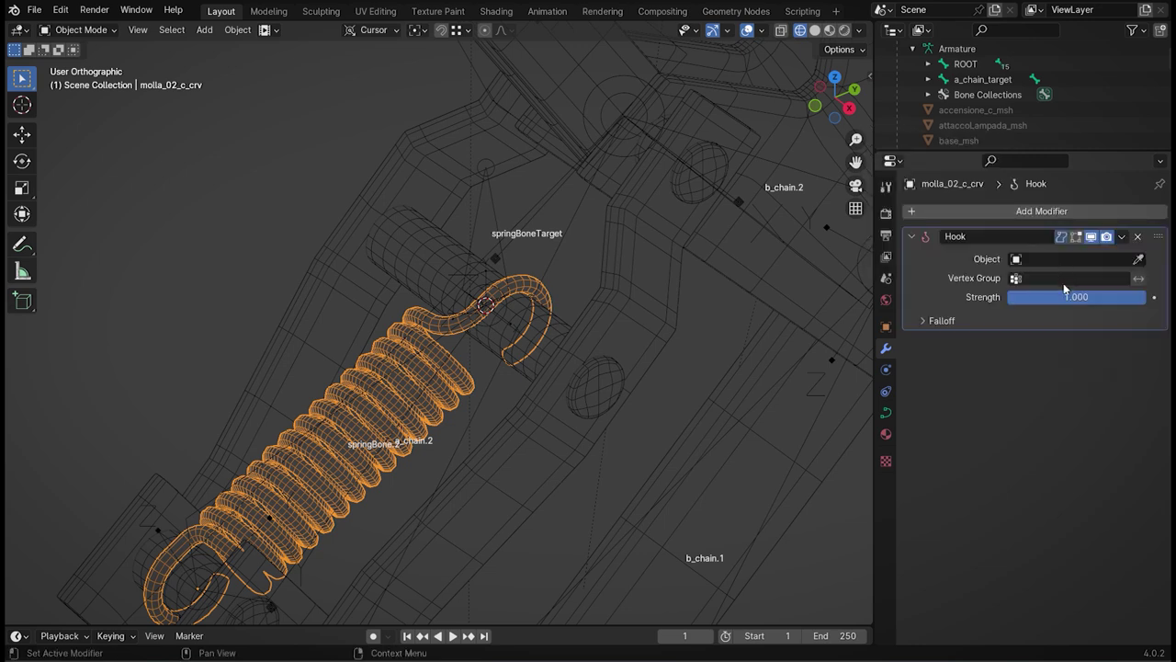
- Duplicate the Hook modifier twice and rename the first one Hook up
left_click(1122, 237)
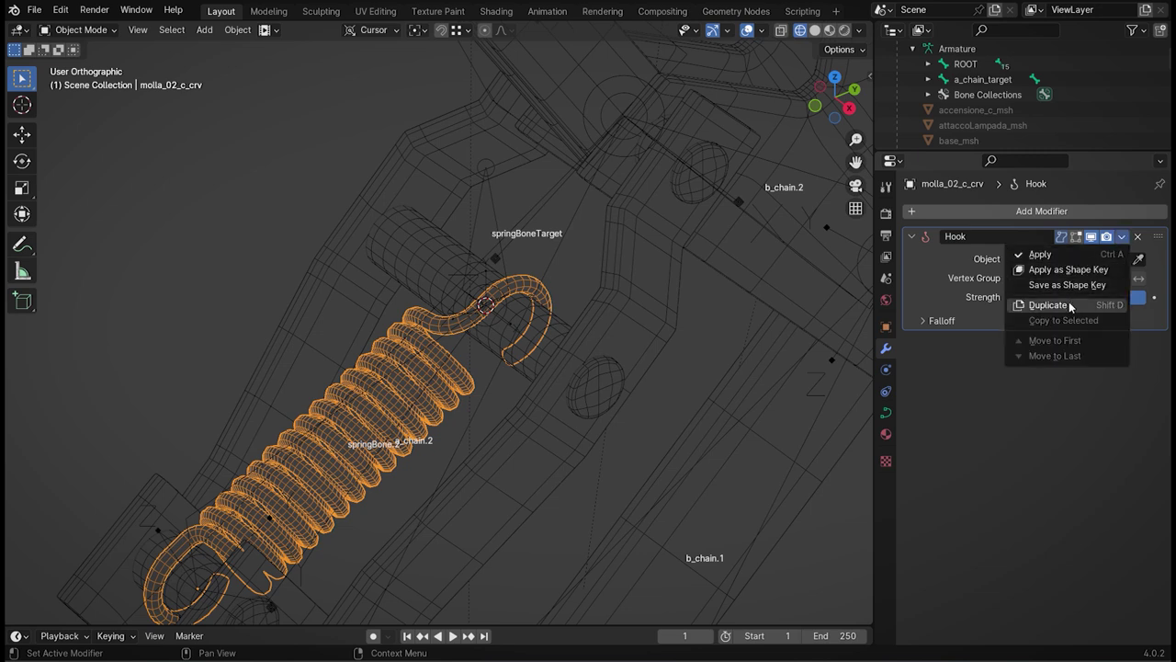
left_click(1069, 304)
left_click(1121, 239)
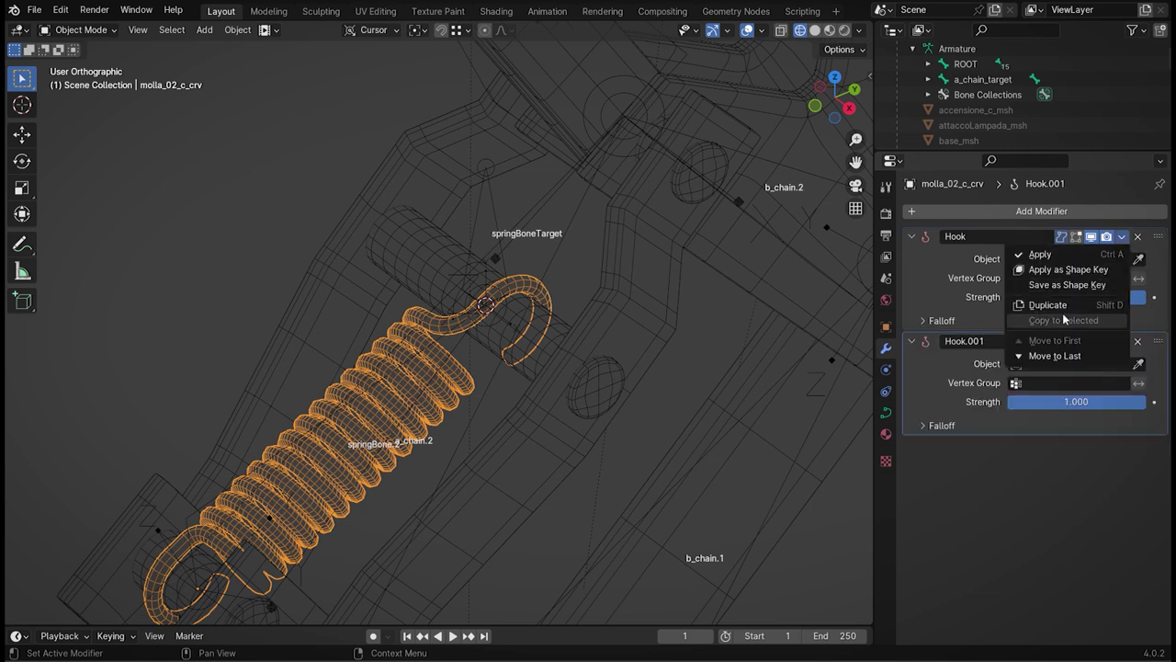
left_click(1070, 304)
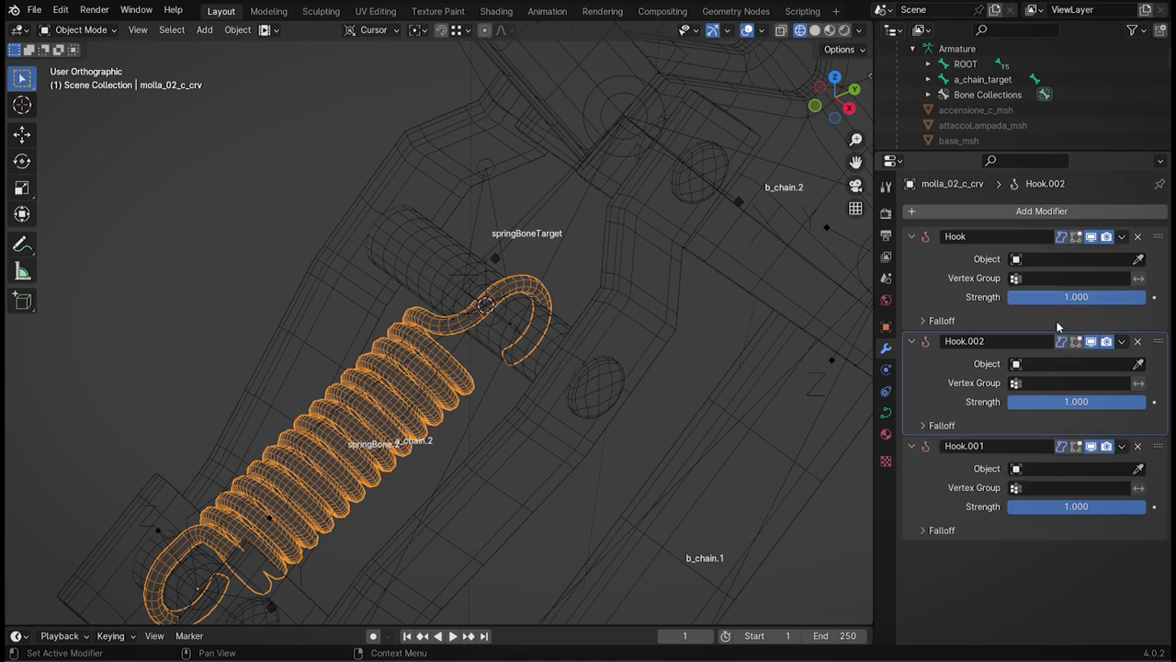
left_click(1002, 236)
- Rename Hook.002 to Hook helix and Hook.001 to Hook dwn
left_click(1005, 340)
key("shift+ctrl+Left")
double_click(967, 446)
key("shift+ctrl+Left")
double_click(983, 449)
left_click(968, 446)
type("dw")
key("Return")
- Set the Object field of Hook up, Hook helix and Hook dwn to Armature
left_click(1022, 260)
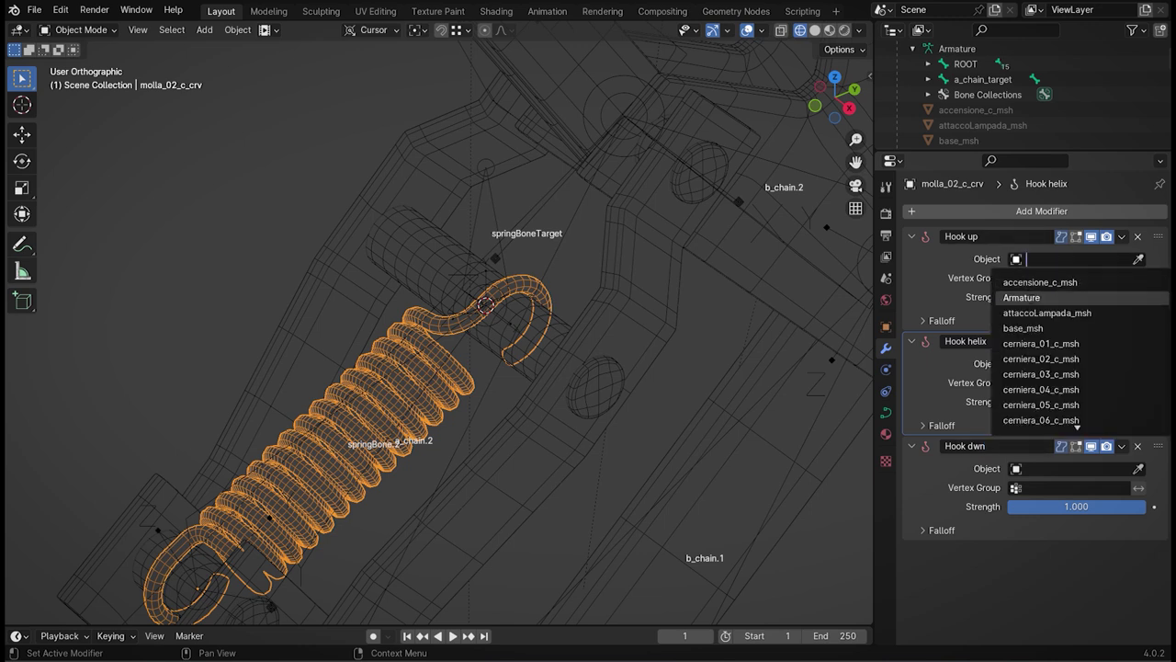
left_click(1022, 297)
left_click(1022, 381)
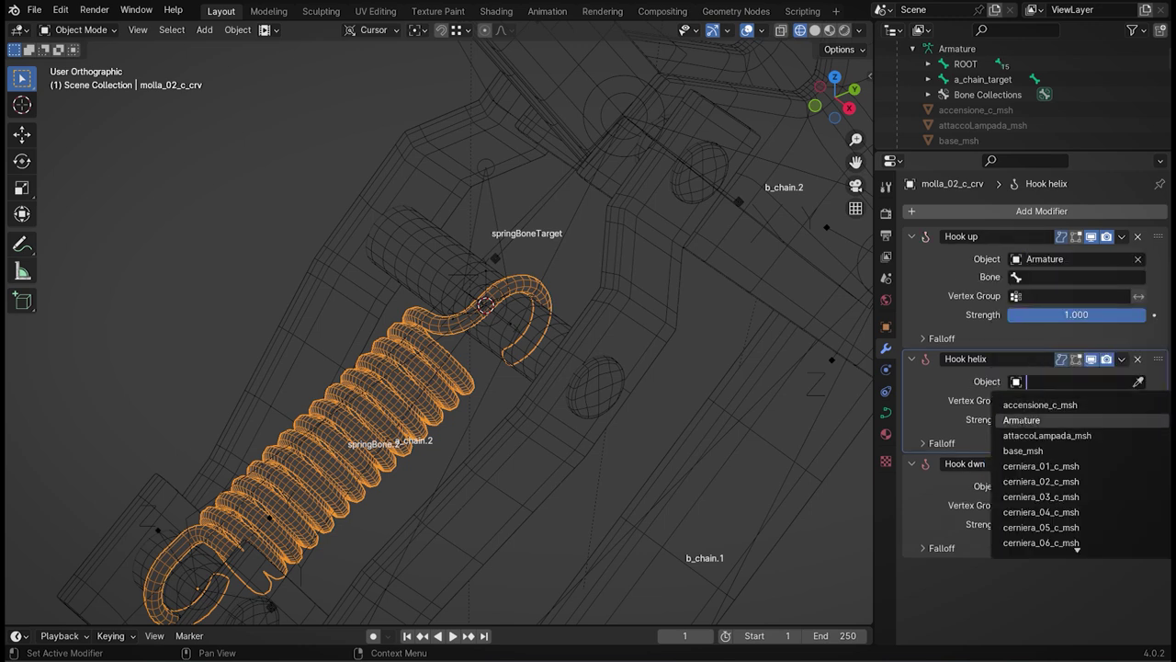
left_click(1022, 420)
left_click(1021, 504)
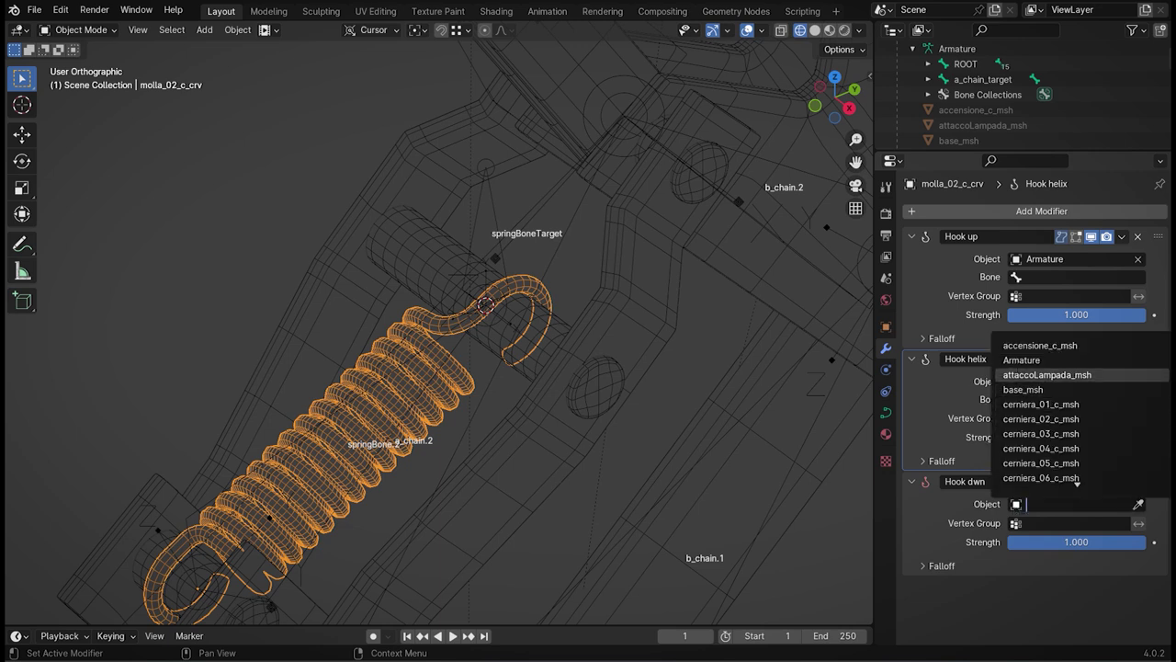
left_click(1022, 359)
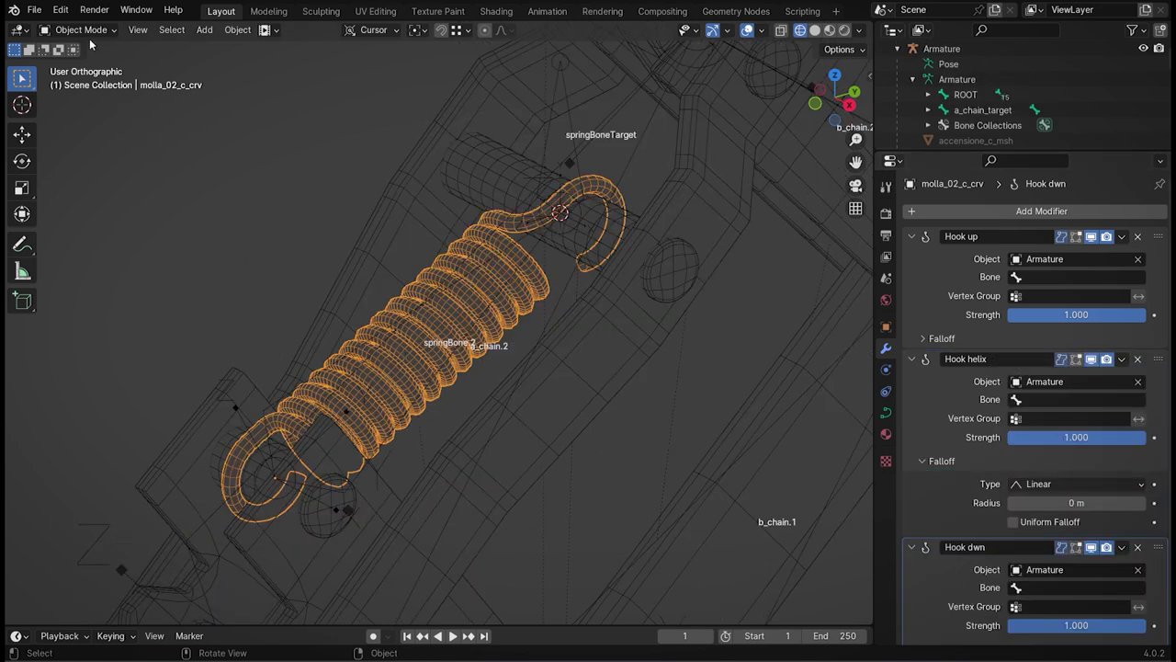
left_click(88, 33)
- Enter Edit Mode on molla_02_c_crv and select the upper hook end points
left_click(81, 65)
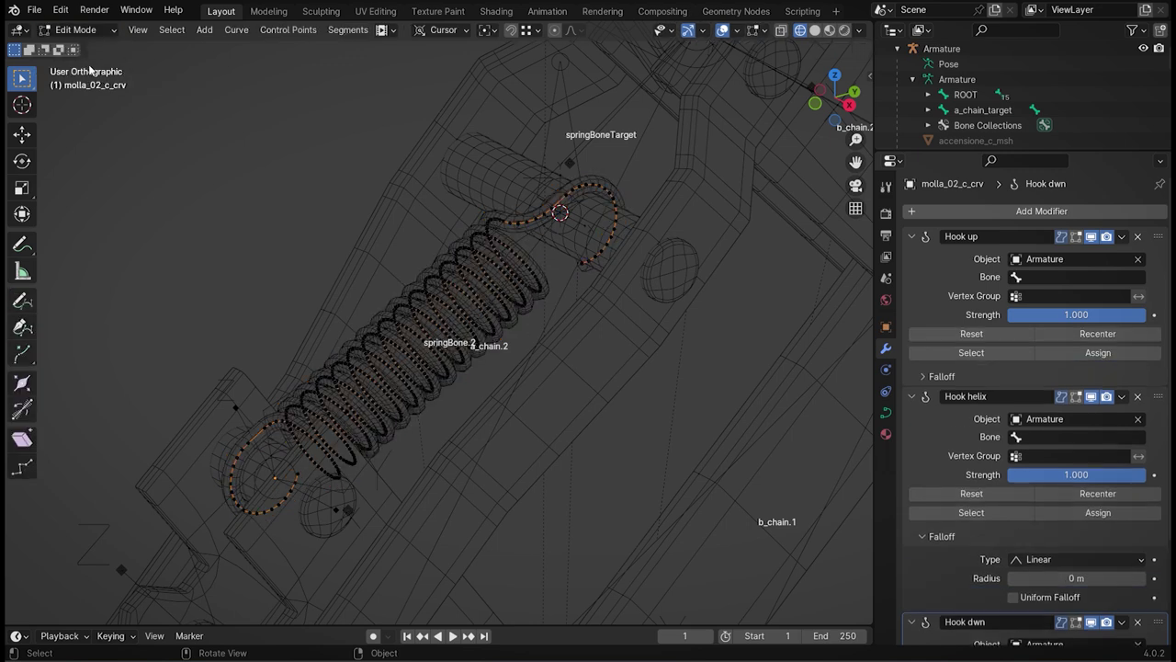
middle_click_drag(613, 355, 588, 387)
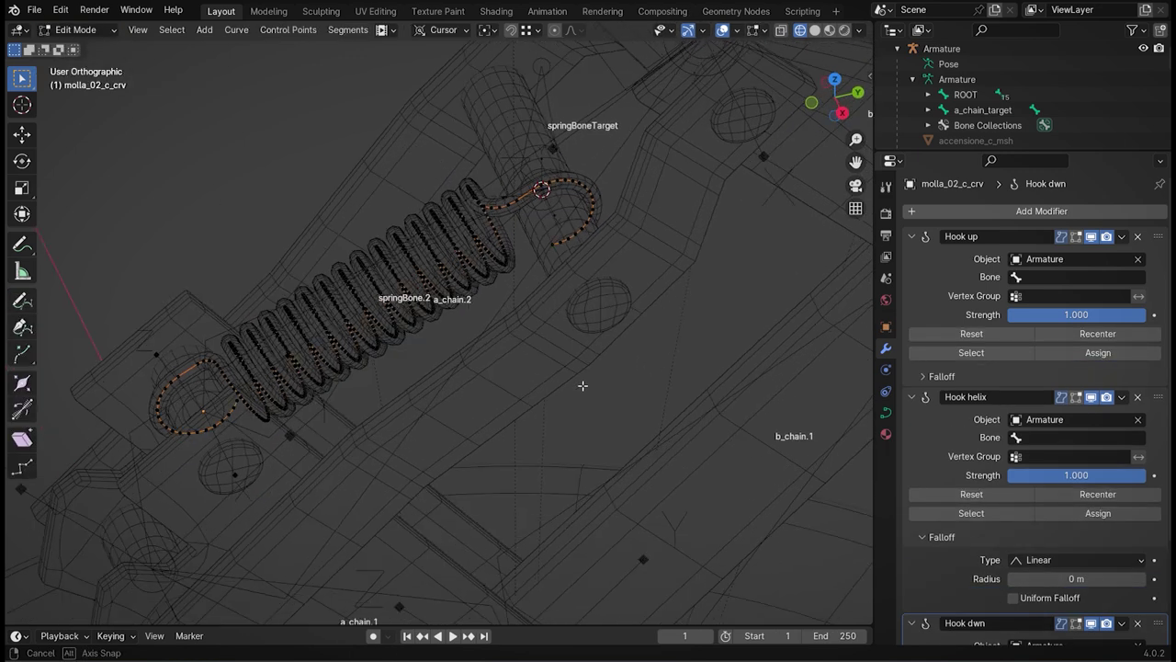
scroll(551, 276, "up", 2)
scroll(561, 277, "up", 2)
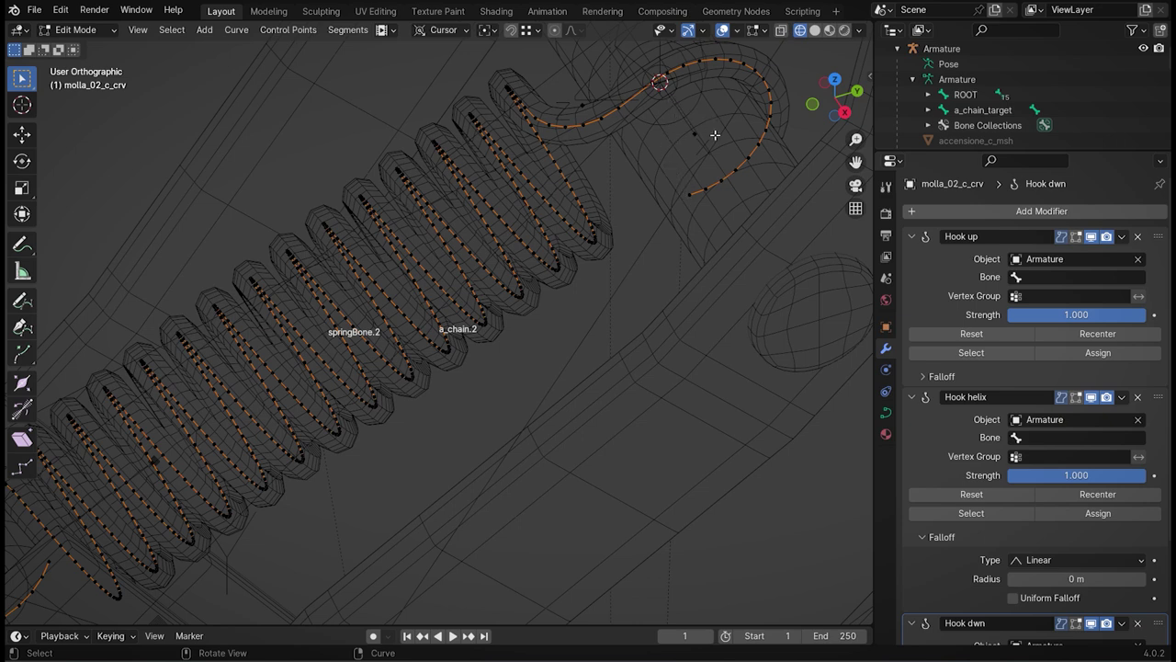
scroll(680, 197, "down", 2)
scroll(683, 176, "down", 1)
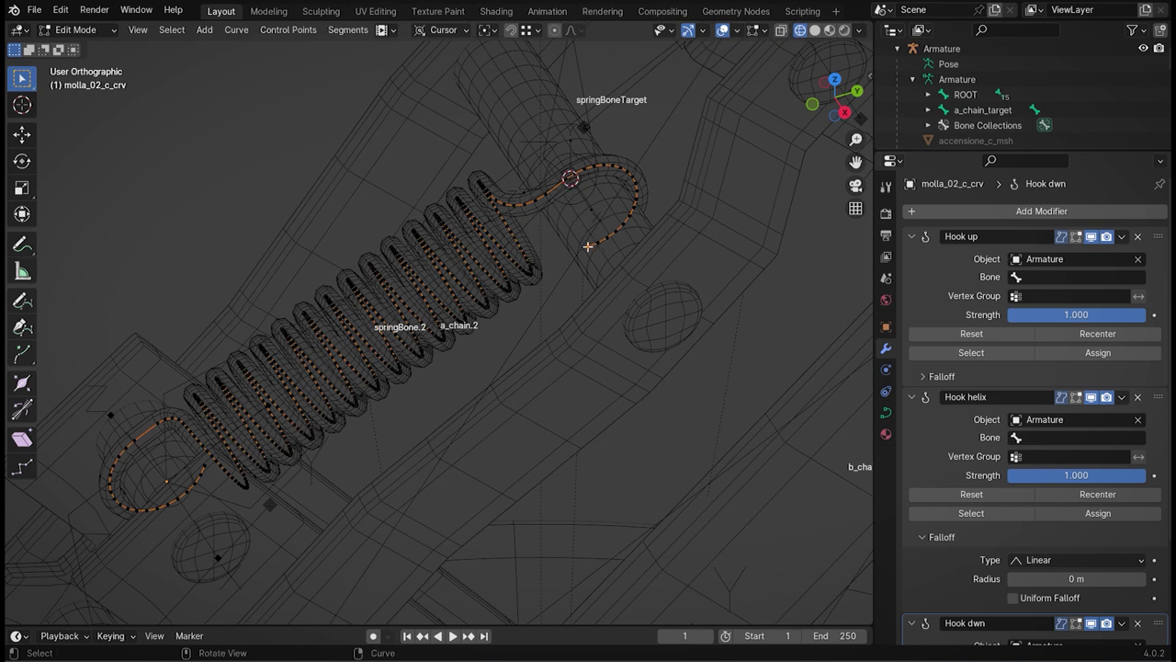
left_click(567, 178, "ctrl")
- Bind Hook up to the springBoneTarget bone, then select the point where the helix starts
left_click(1022, 280)
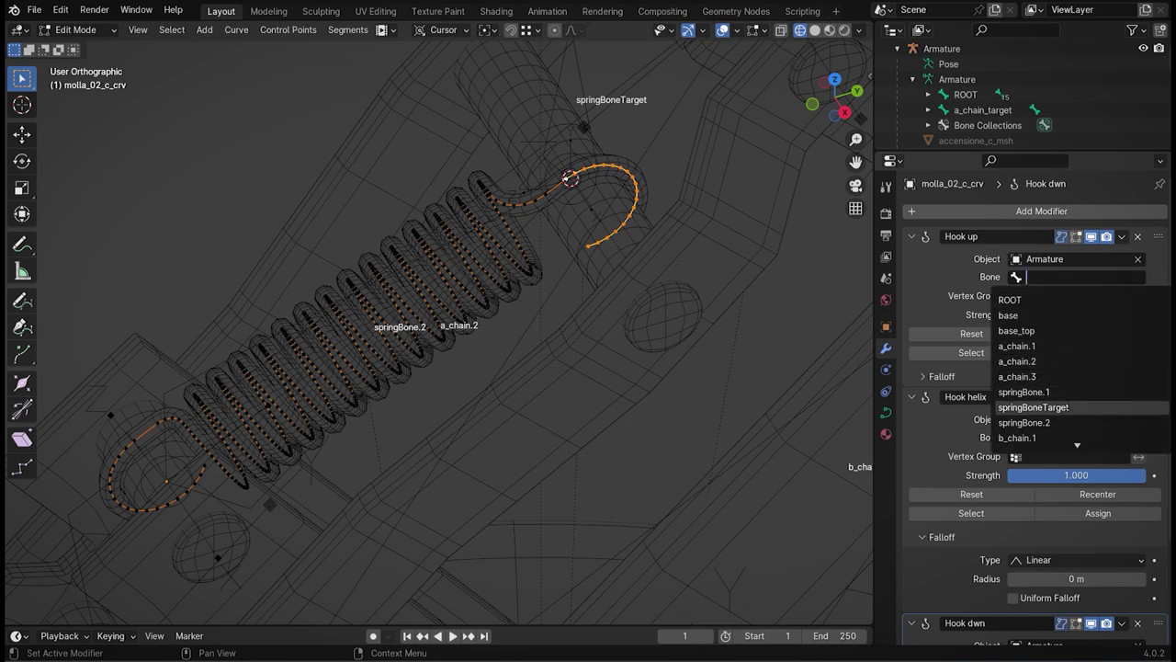
key("Return")
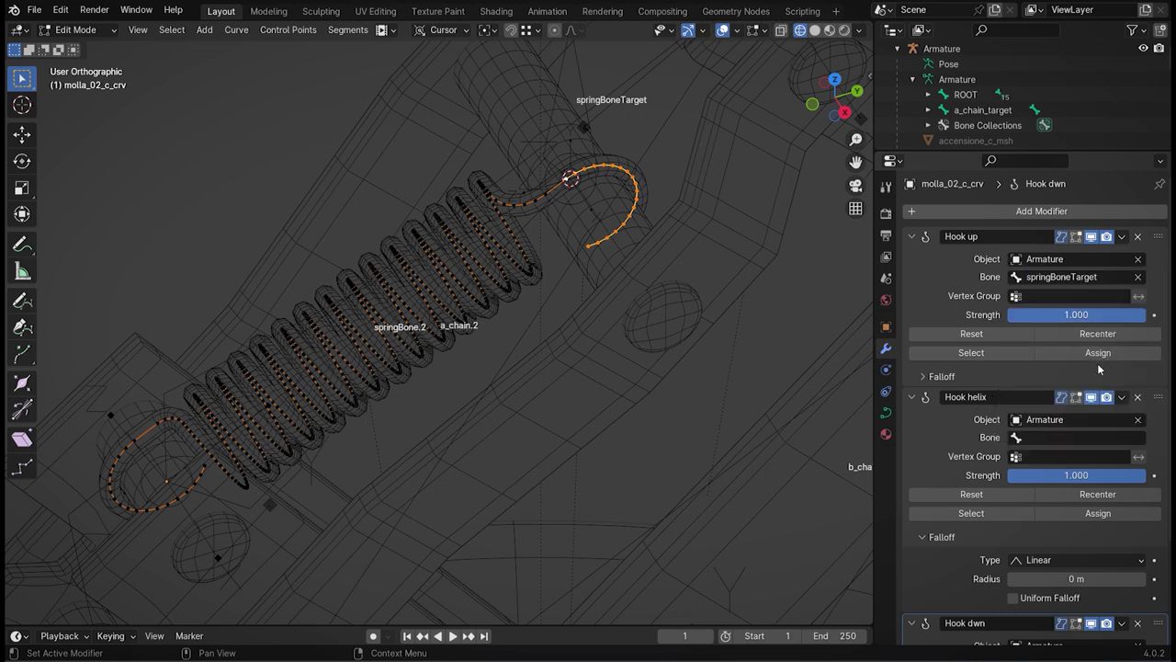
left_click(964, 375)
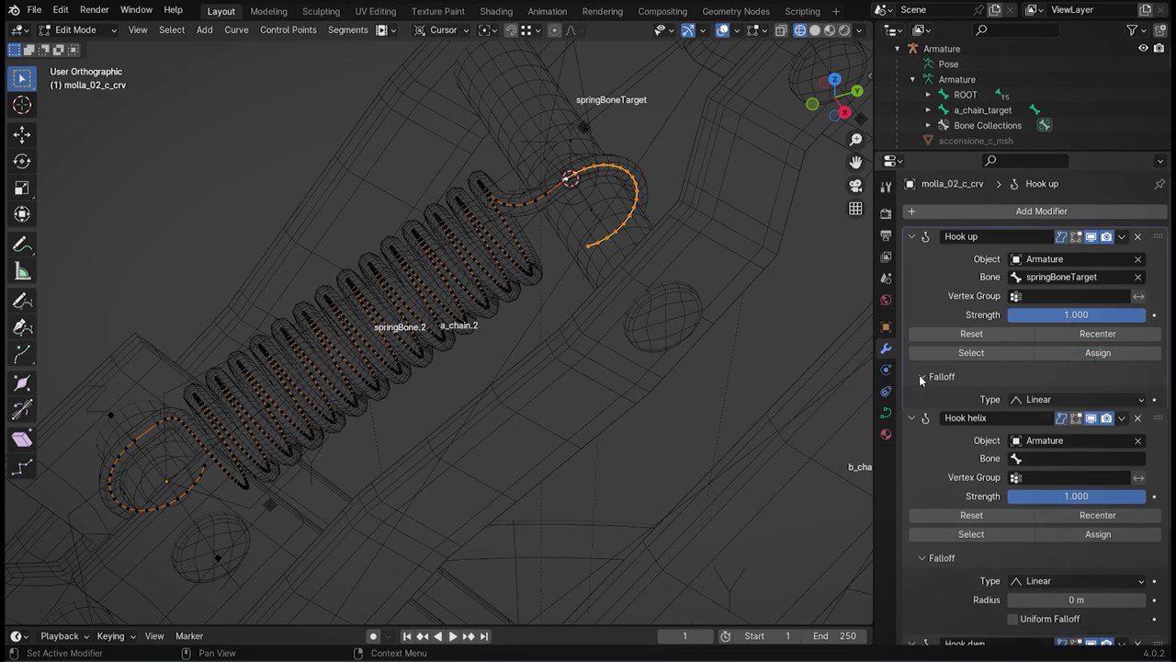
left_click(932, 378)
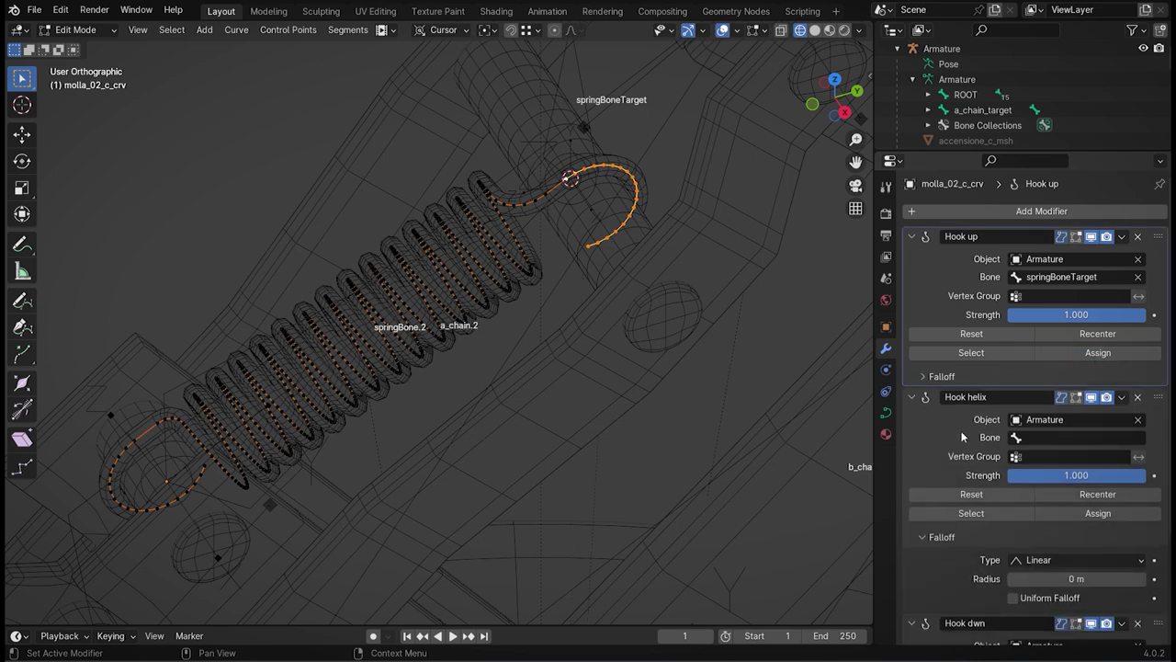
left_click(545, 194)
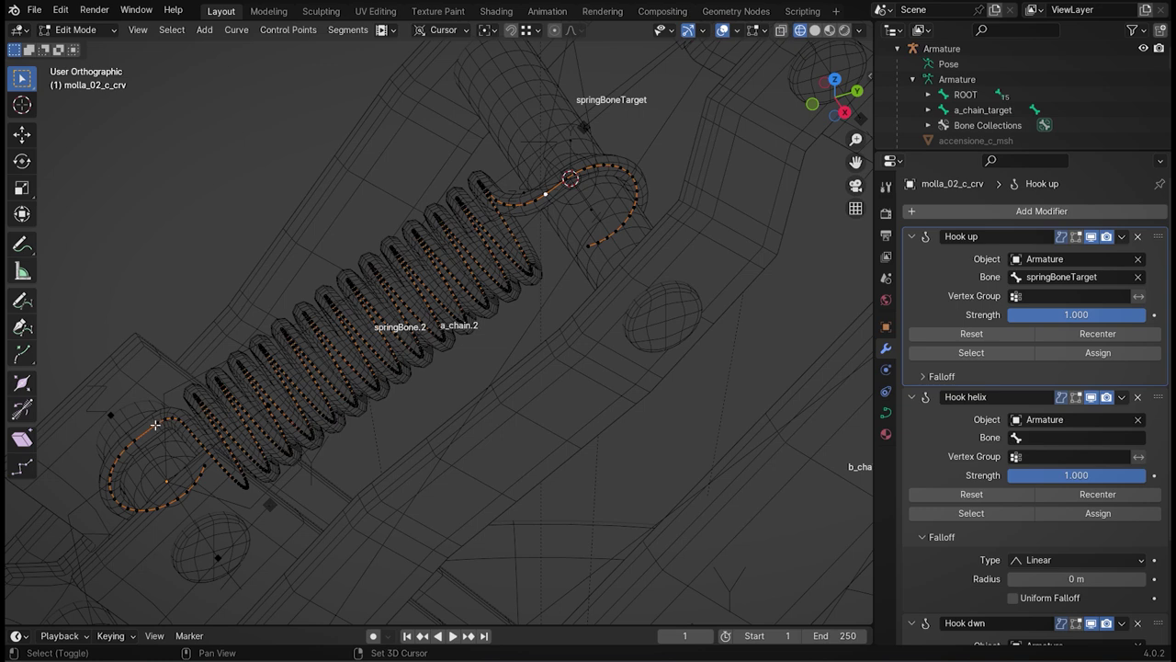
- Select the helix coil points down to the spring's lower end
mouse_move(245, 506)
middle_mouse_down()
mouse_move(285, 439)
mouse_move(166, 480)
middle_mouse_up()
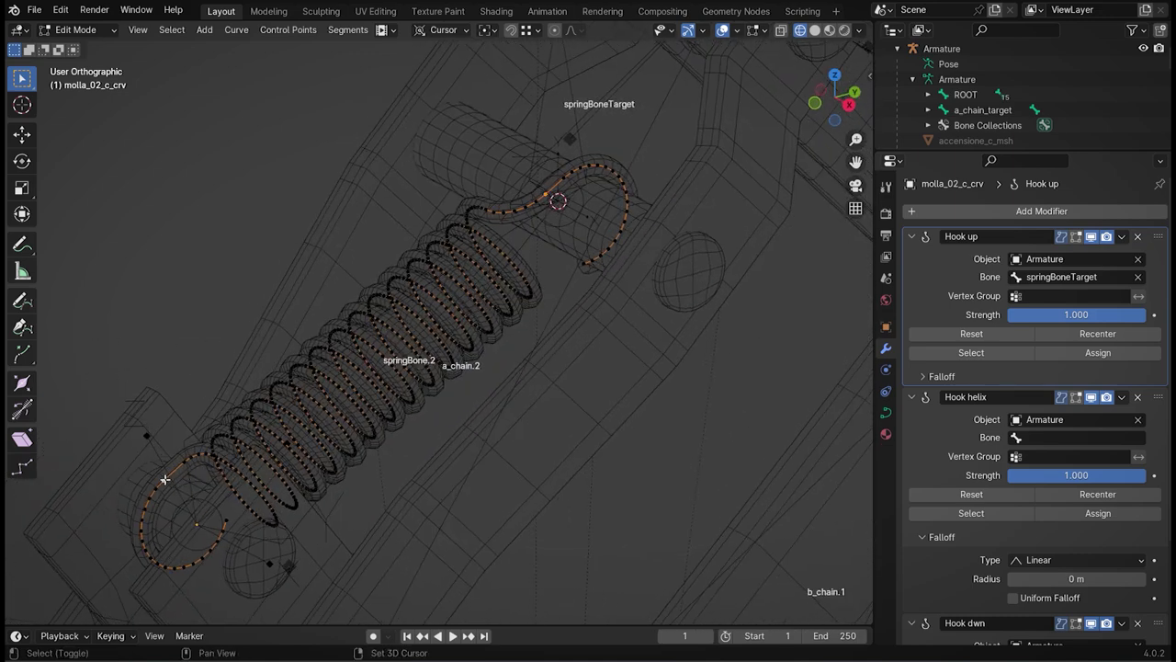
key("ctrl")
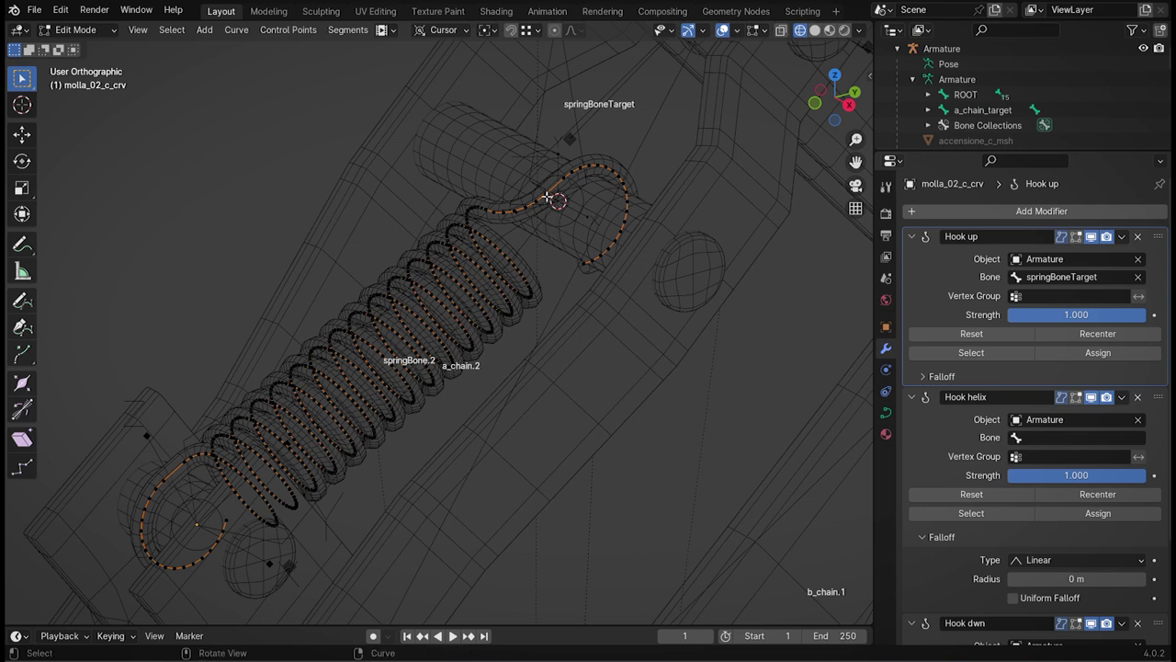
key("ctrl")
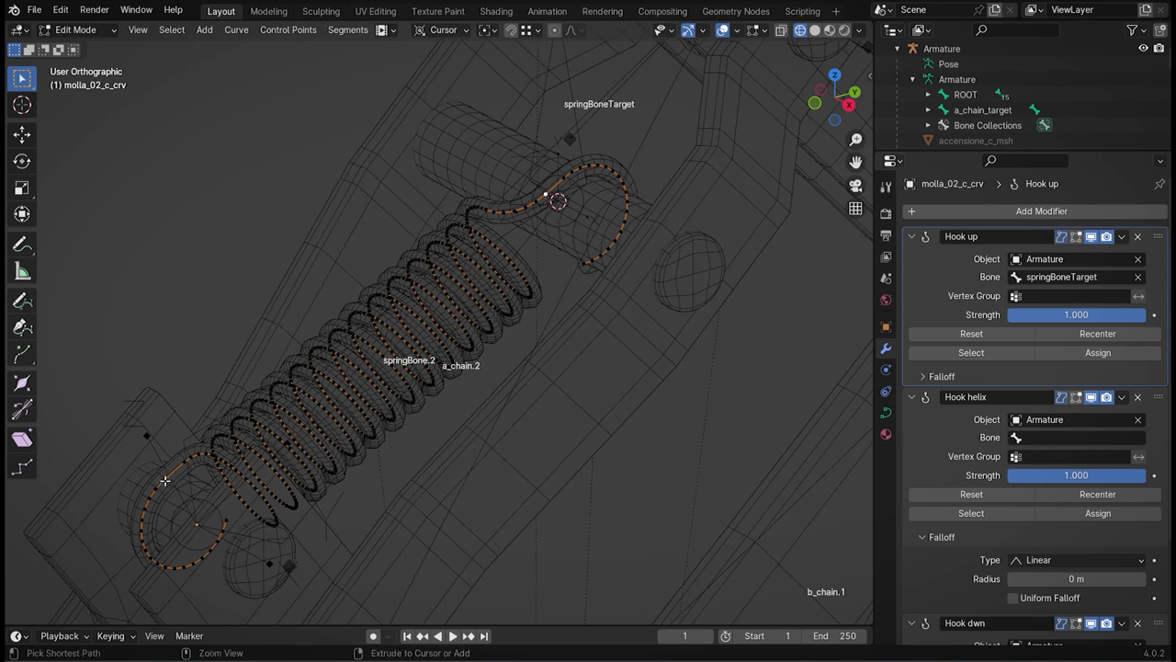
left_click(164, 480, "ctrl")
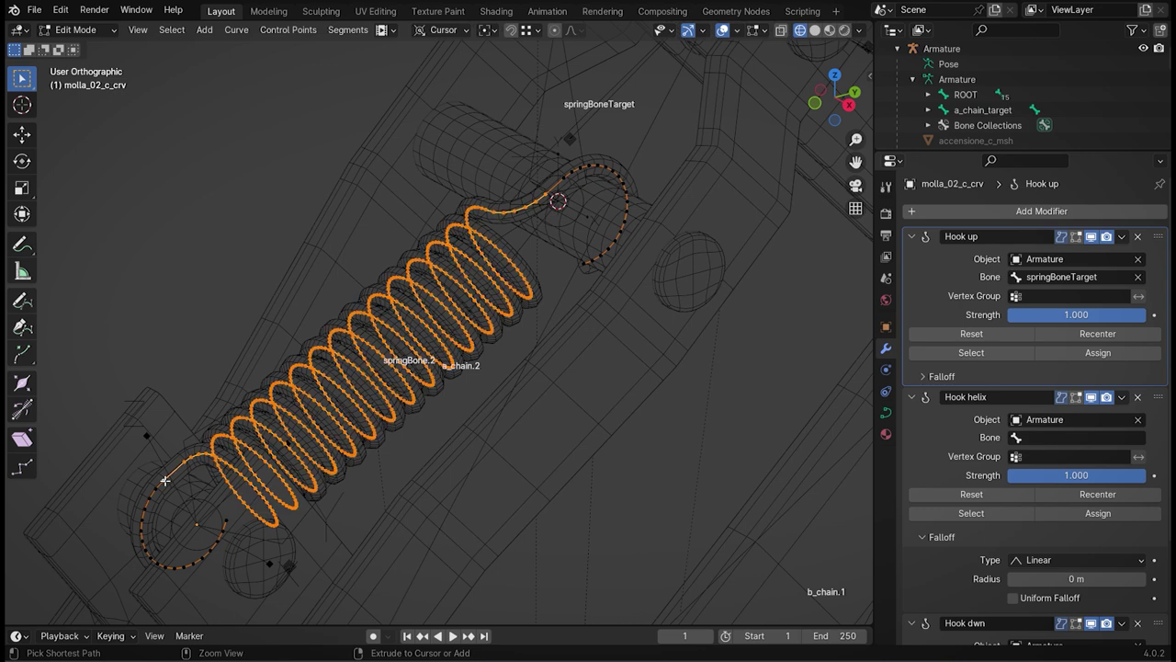
- Set Hook helix's bone to springBone.2 and collapse its panel
left_click(1018, 441)
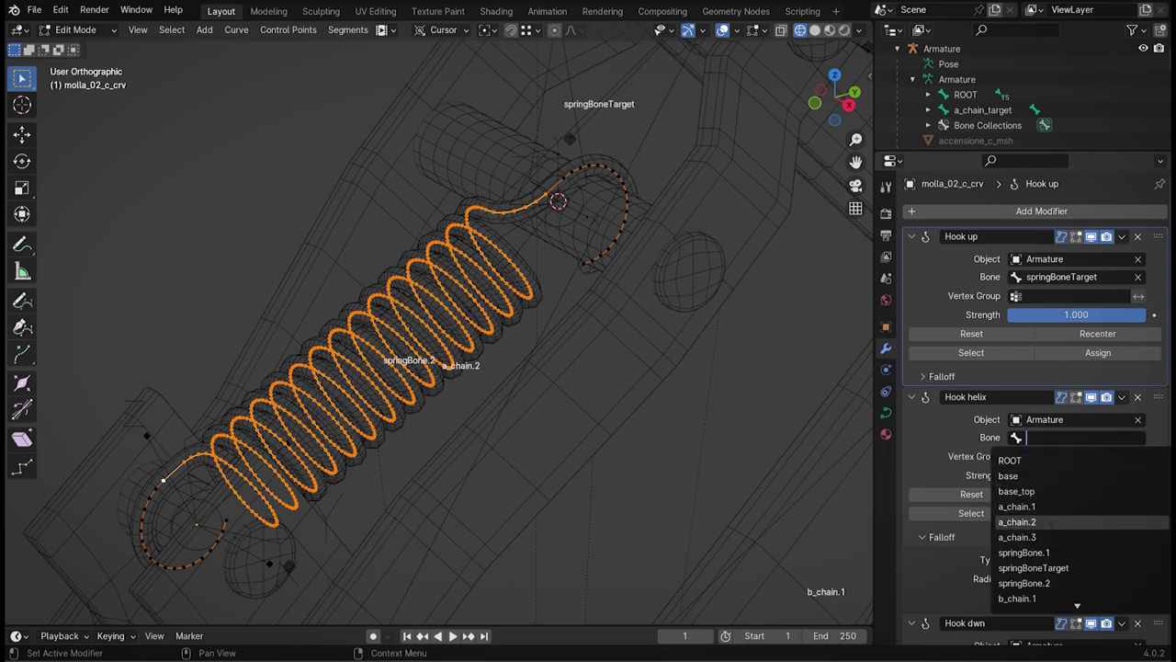
left_click(1024, 583)
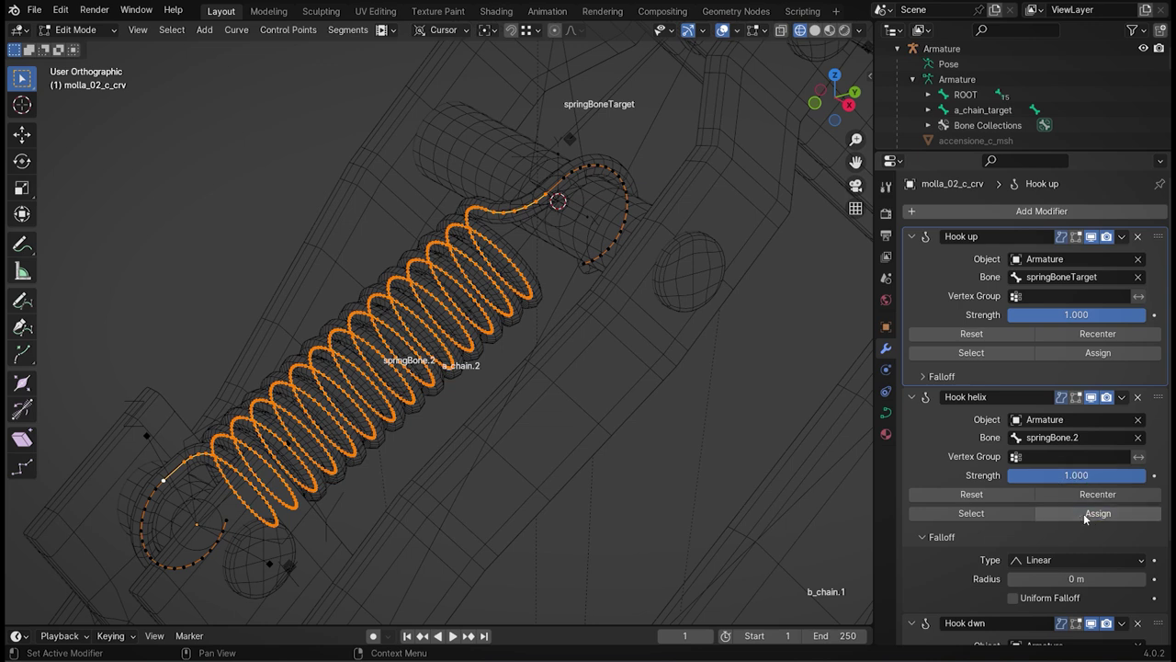
left_click(912, 397)
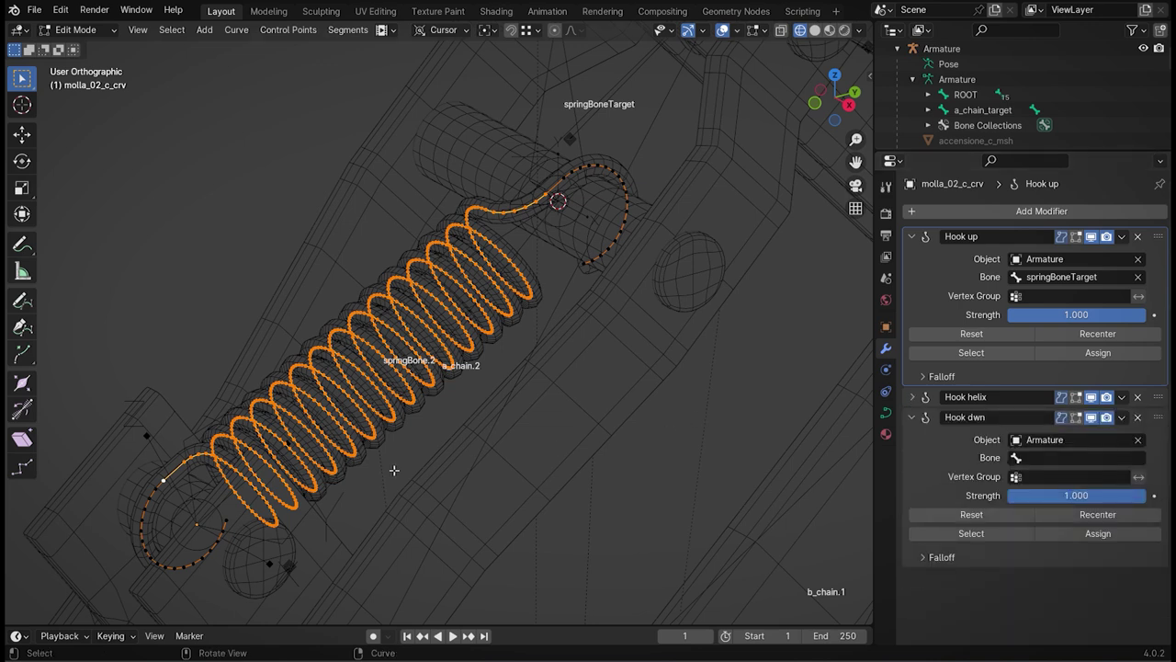
- Select the lower hook end, bind Hook dwn to a_chain.1, then deselect and return to Object Mode
left_click(155, 489)
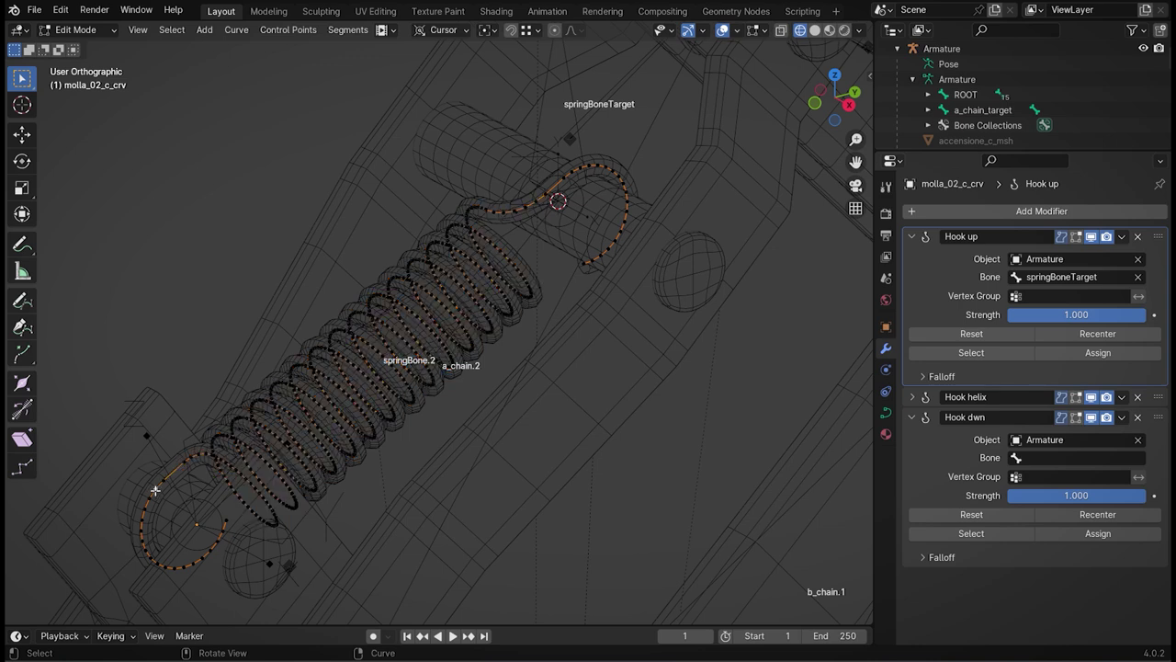
left_click(225, 521, "ctrl")
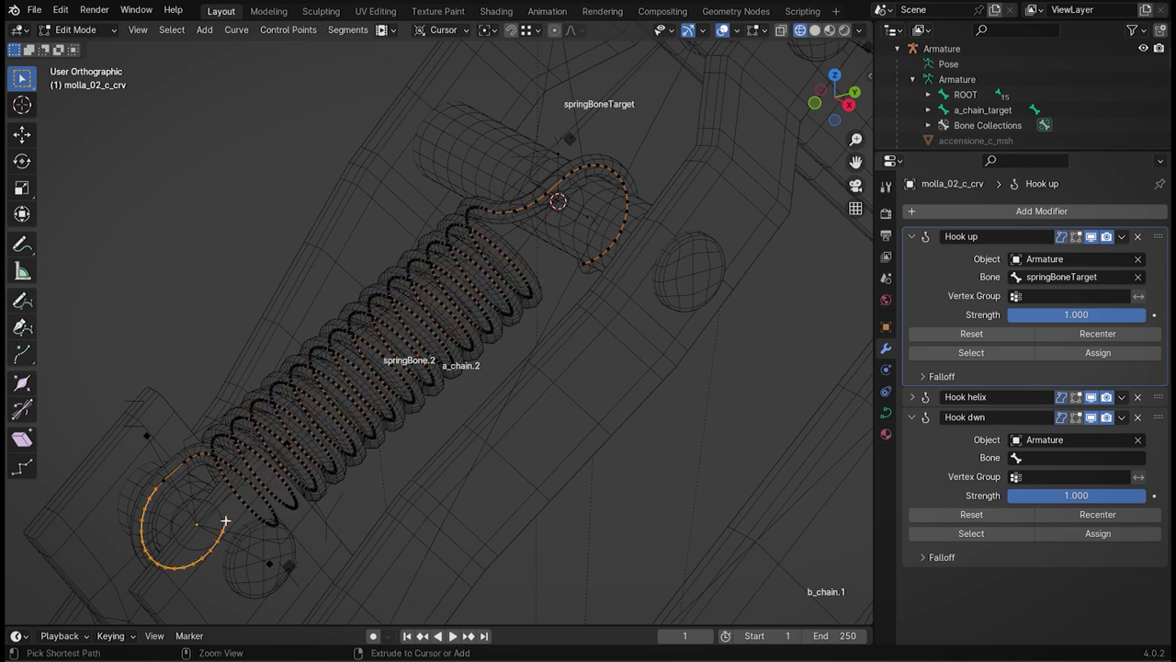
scroll(575, 506, "down", 3)
middle_click_drag(502, 499, 502, 503)
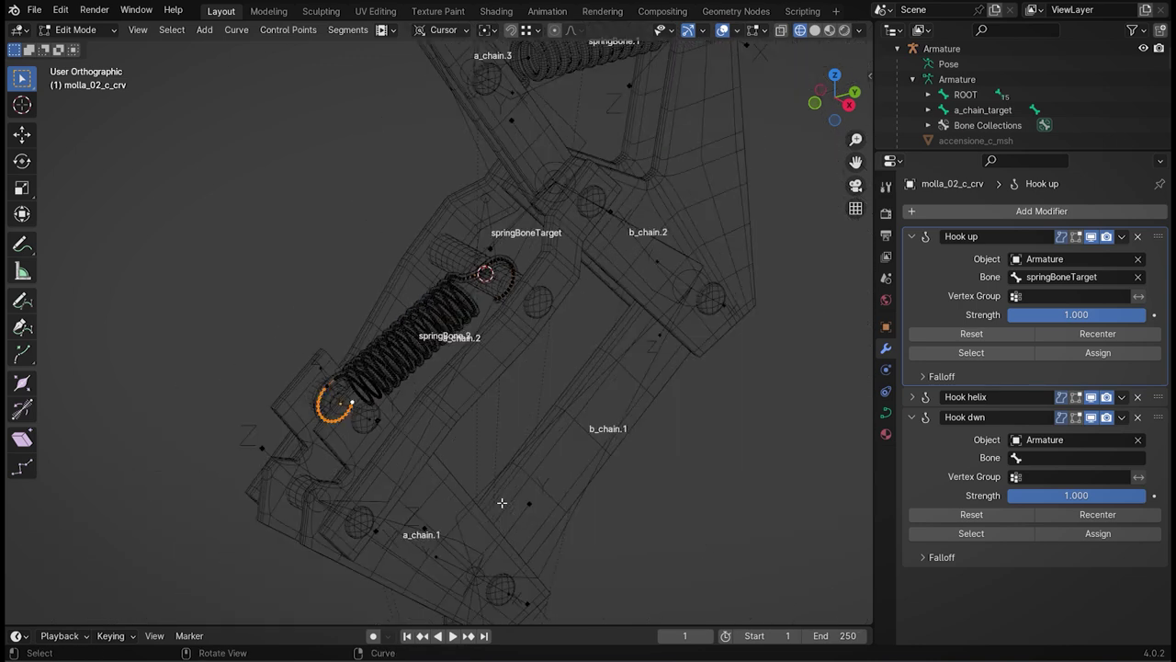
left_click(1027, 458)
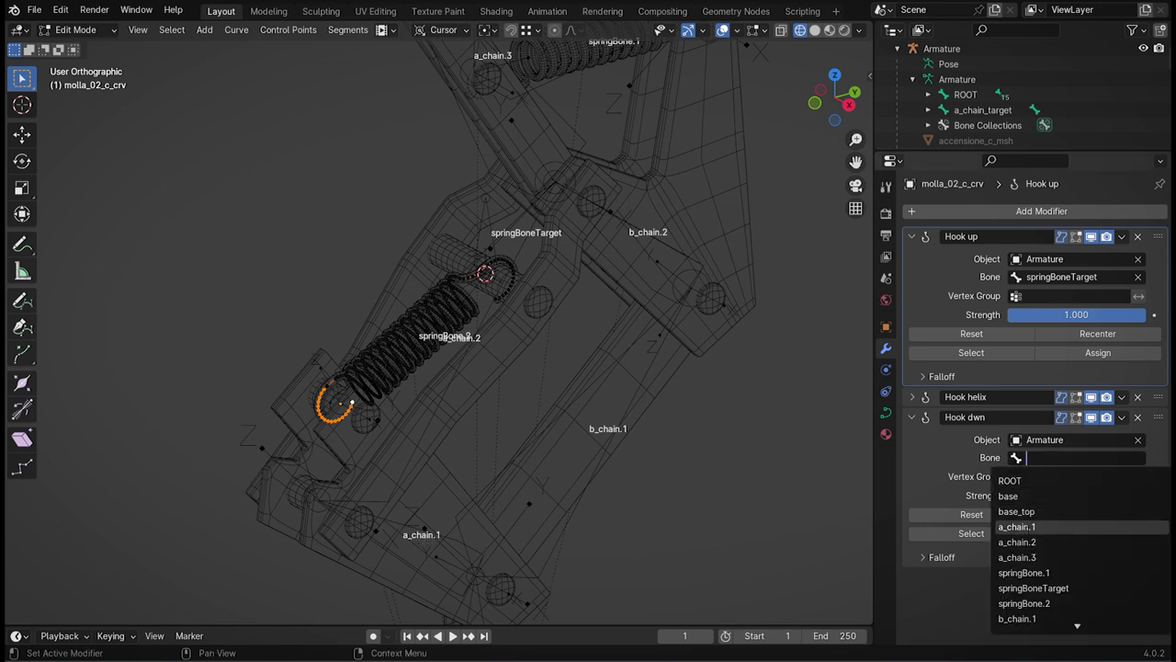
left_click(1020, 527)
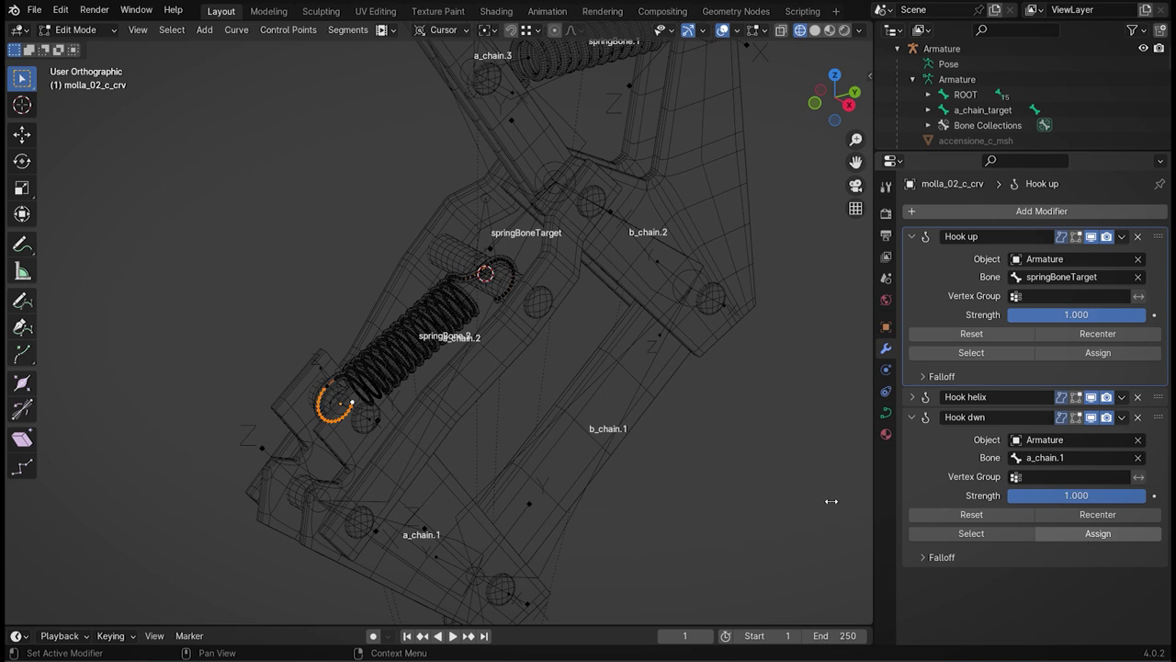
left_click(237, 252)
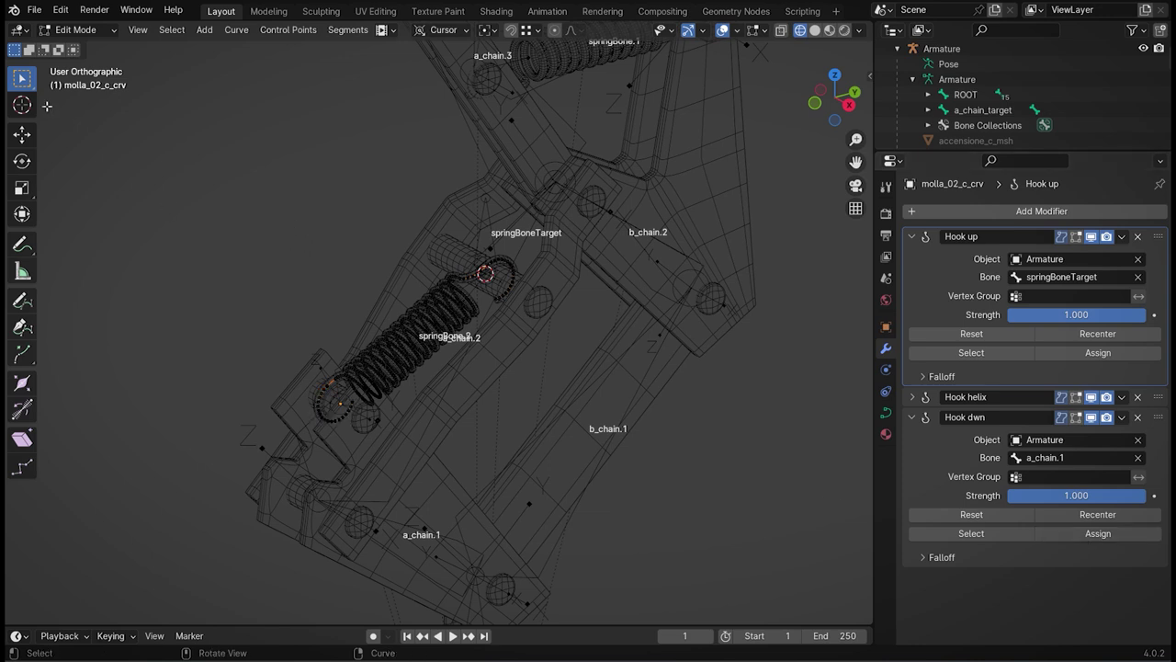
key("Tab")
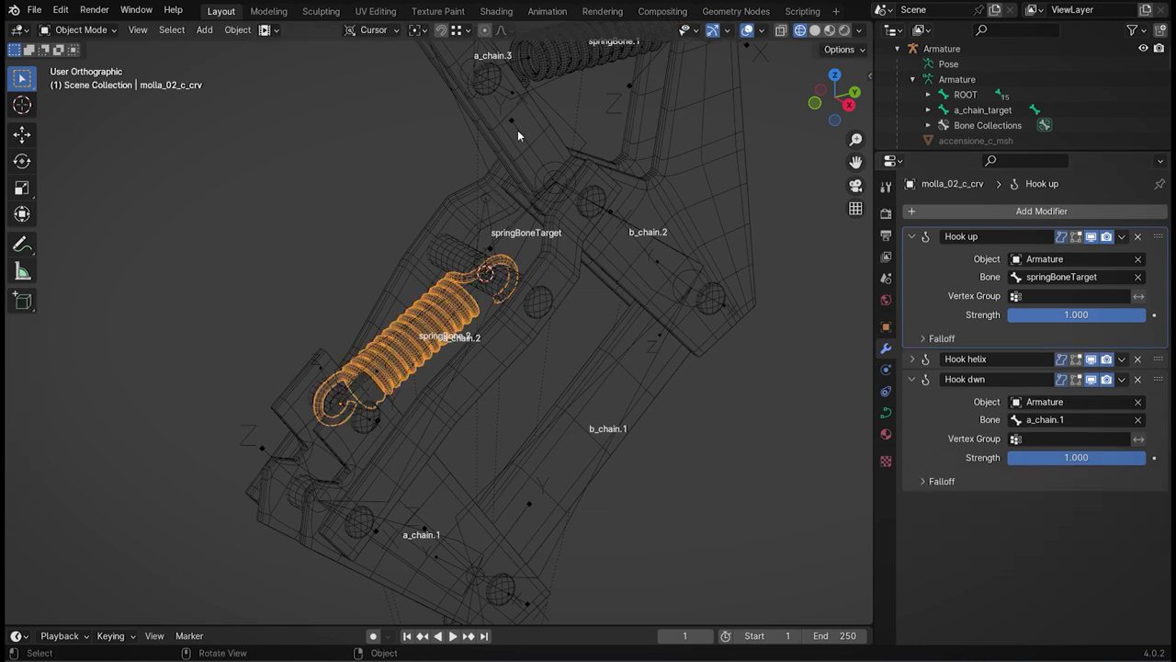
- In Pose Mode on the Armature, lower a_chain_target about 0.11 m along Z
left_click(669, 246)
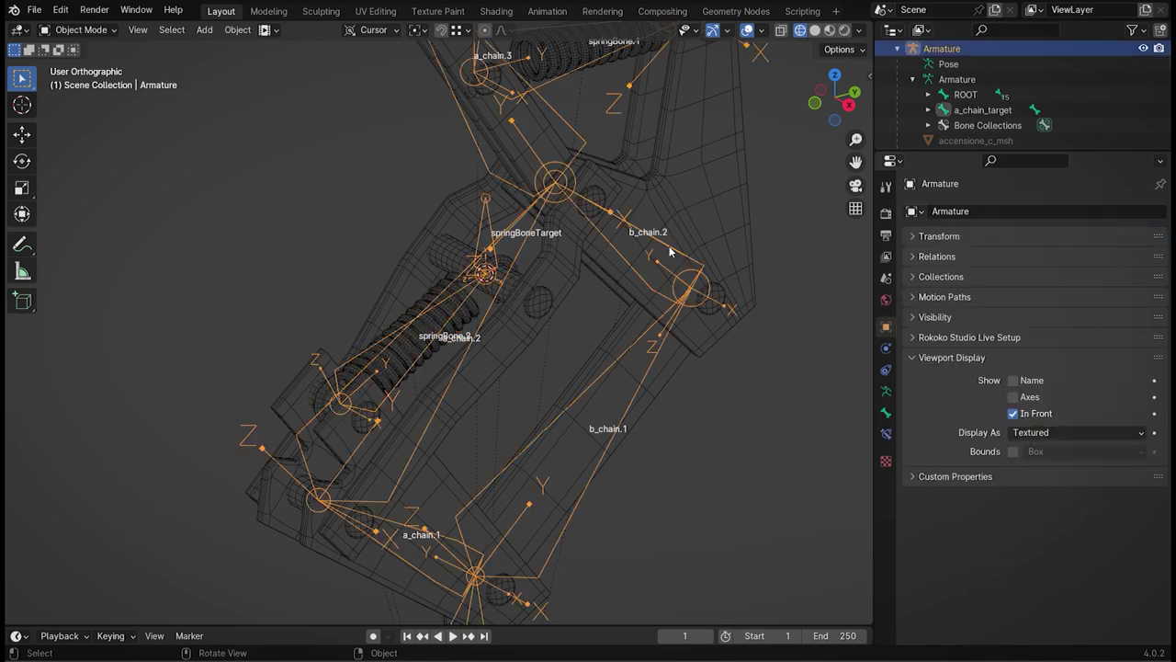
left_click(107, 32)
left_click(82, 80)
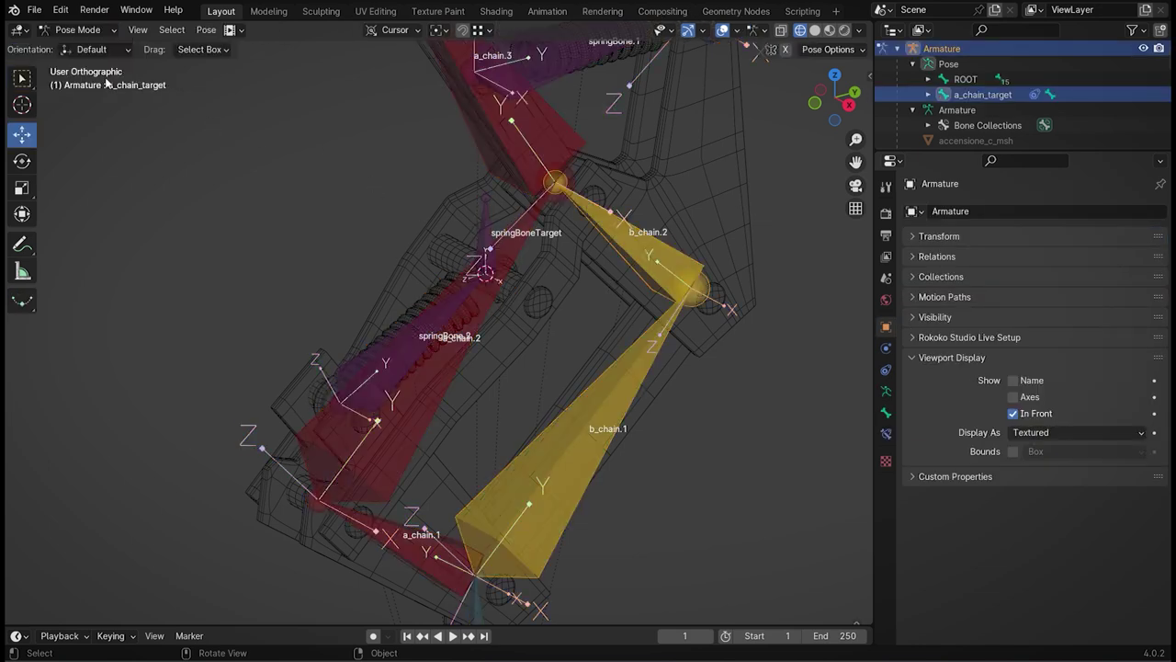
scroll(483, 359, "down", 5)
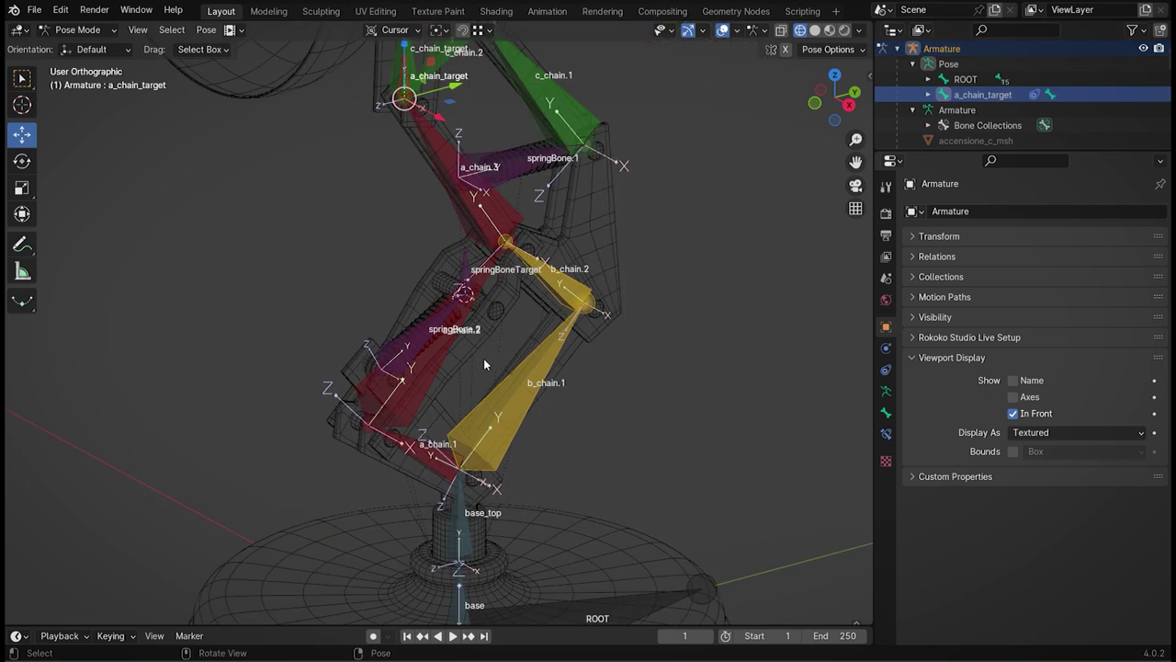
middle_click_drag(483, 358, 410, 168)
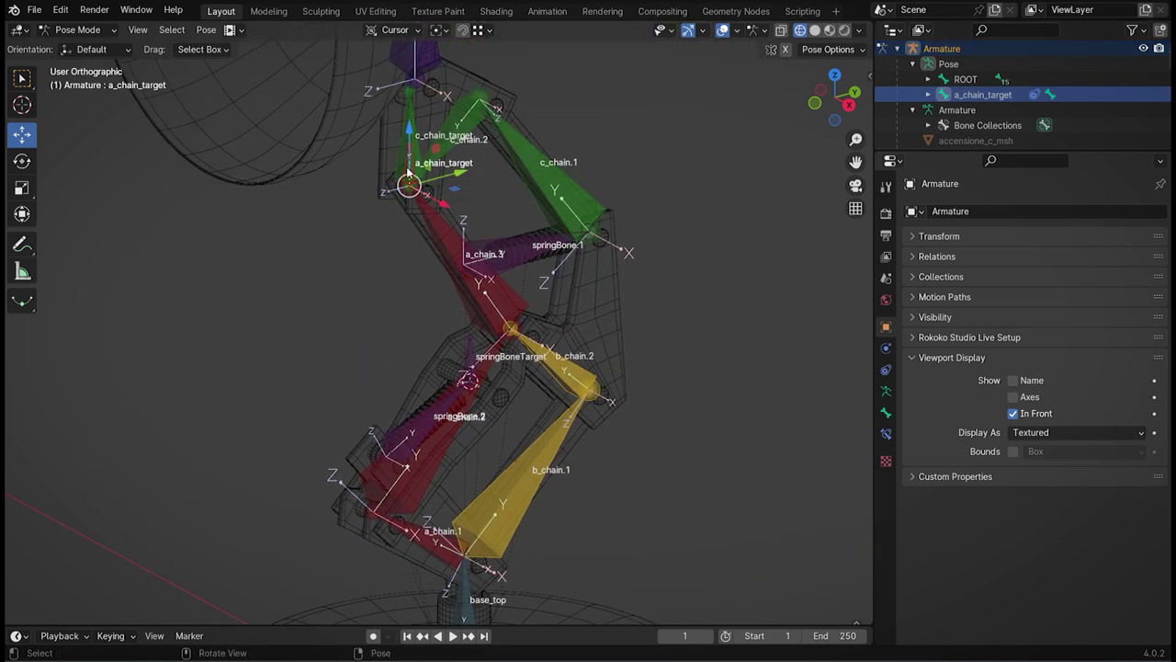
left_click_drag(409, 170, 429, 243)
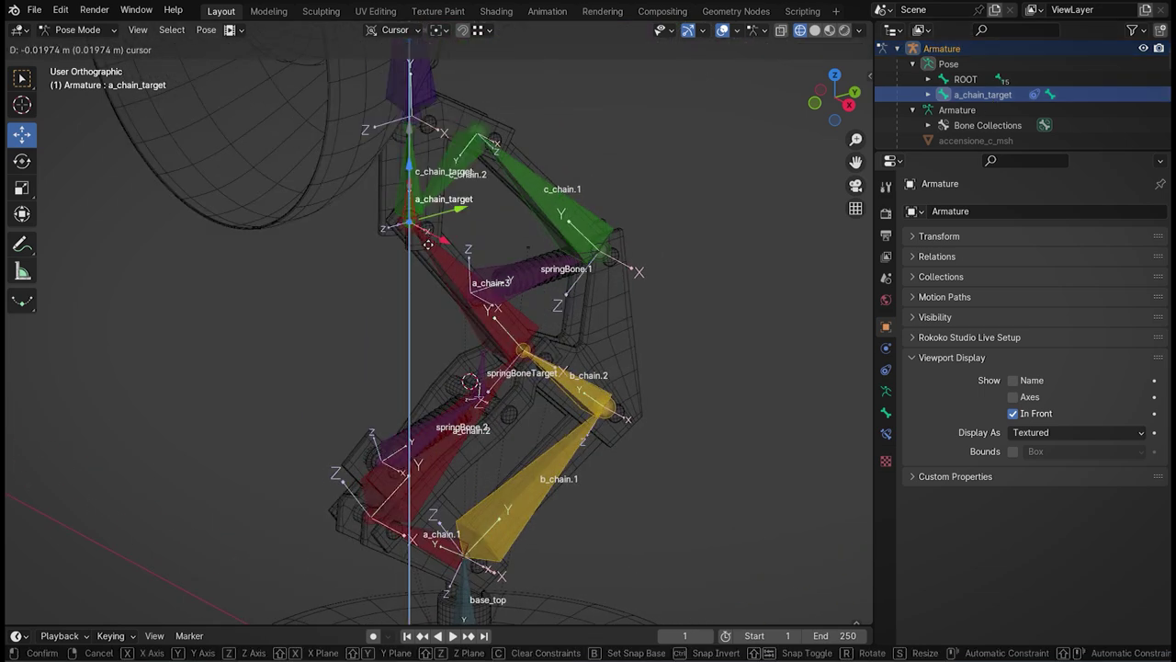
left_click_drag(429, 244, 436, 512)
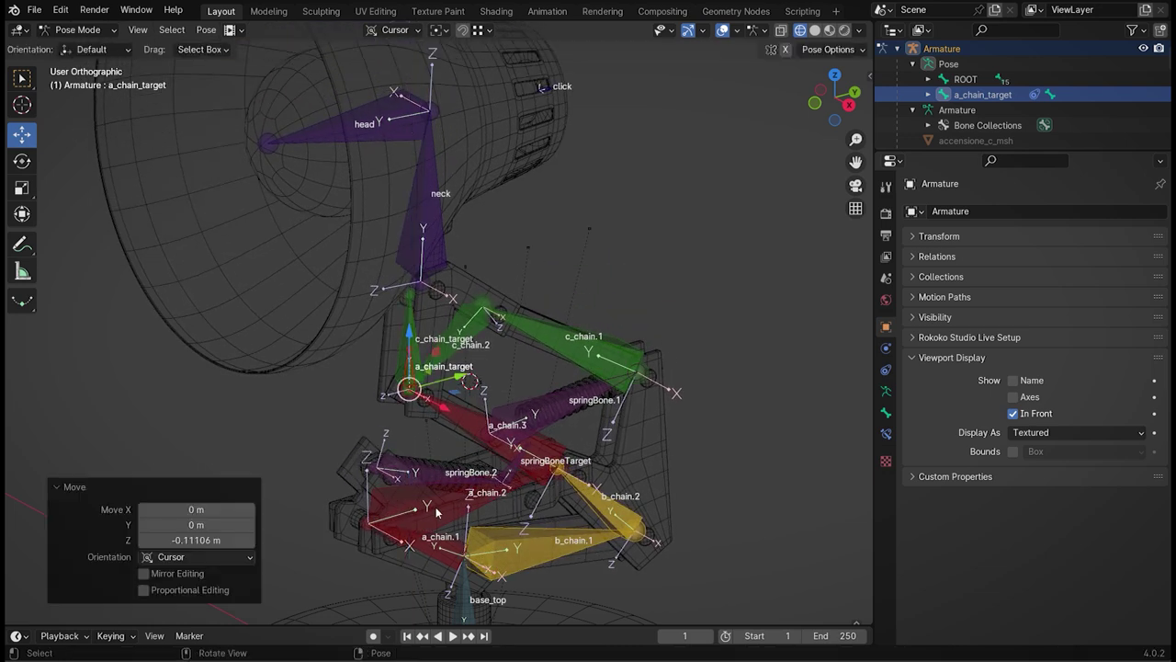
middle_click_drag(437, 511, 464, 557, "ctrl")
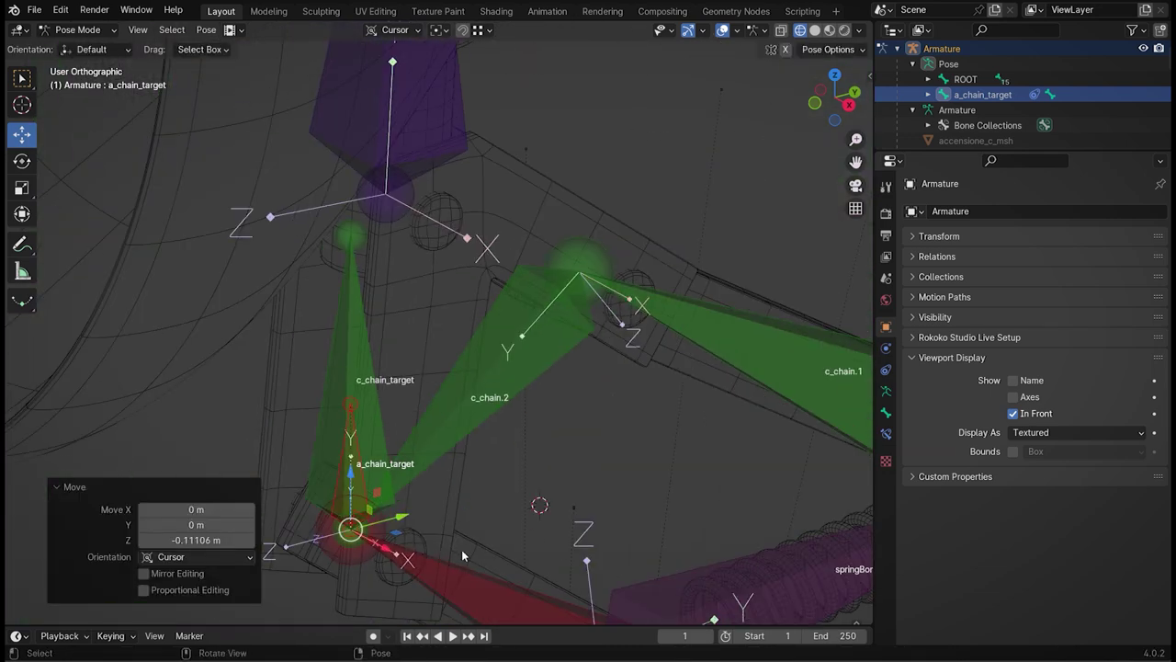
- Orbit around the chain bones to inspect how the hooked spring deforms
middle_click_drag(437, 539, 459, 539)
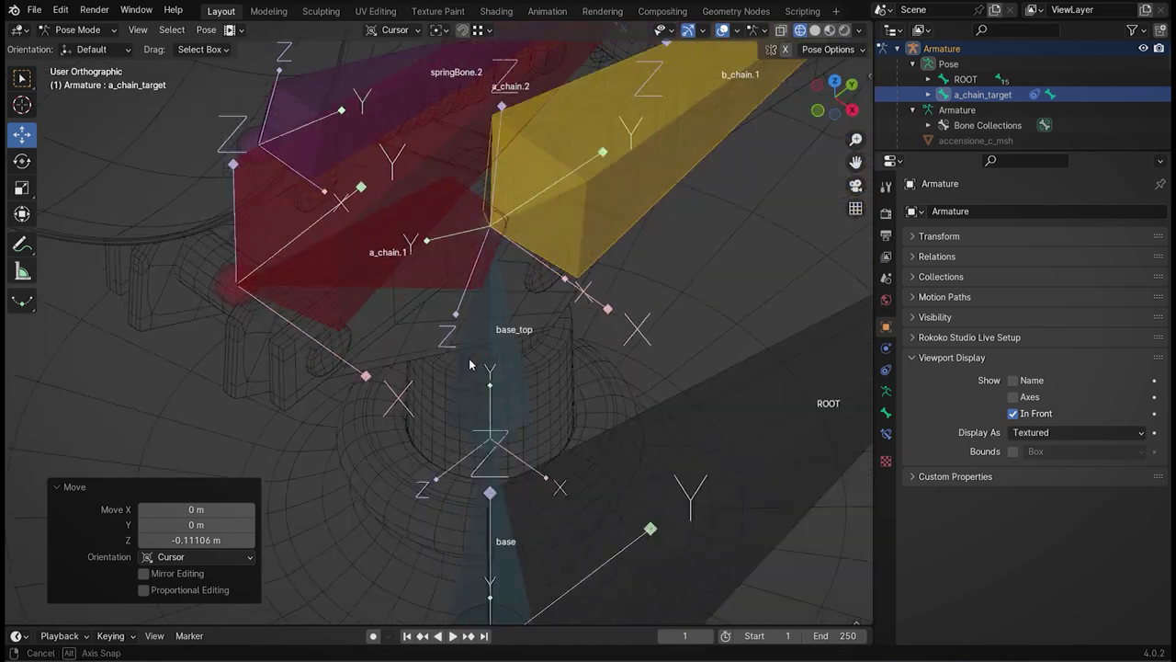
mouse_move(445, 310)
middle_mouse_down()
mouse_move(433, 305)
mouse_move(427, 331)
mouse_move(305, 388)
middle_mouse_up()
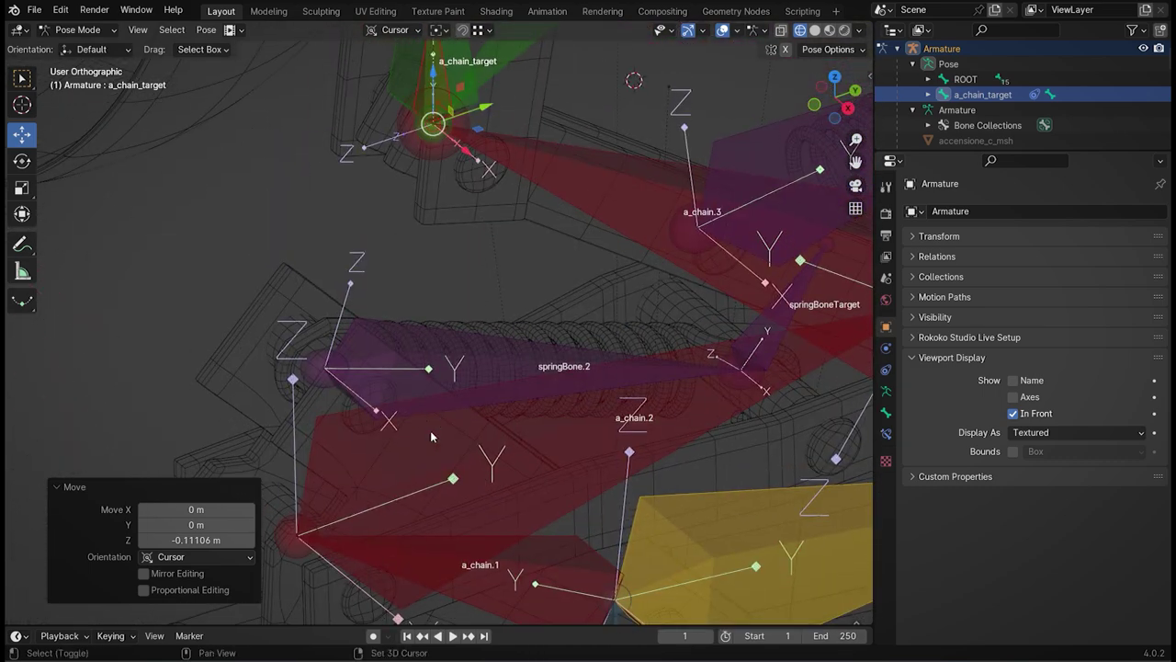
mouse_move(251, 350)
middle_mouse_down()
mouse_move(547, 375)
mouse_move(529, 363)
middle_mouse_up()
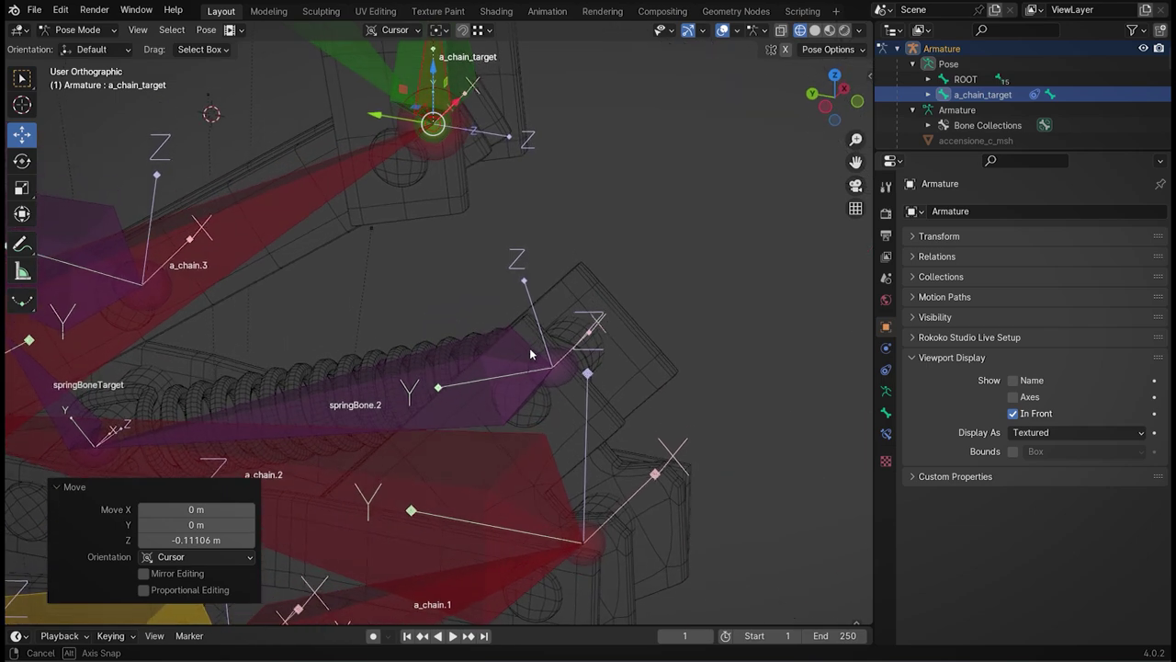
mouse_move(528, 363)
middle_mouse_down()
mouse_move(258, 367)
mouse_move(255, 340)
mouse_move(565, 415)
mouse_move(460, 81)
middle_mouse_up()
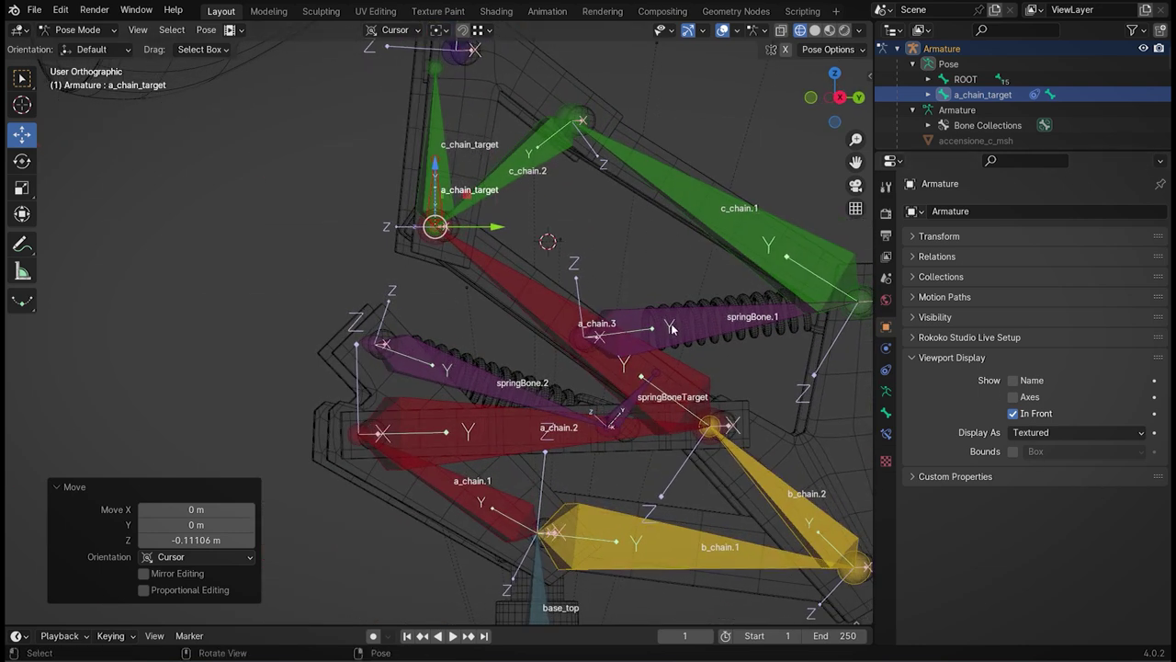
left_click(488, 367)
middle_click_drag(496, 369, 386, 275)
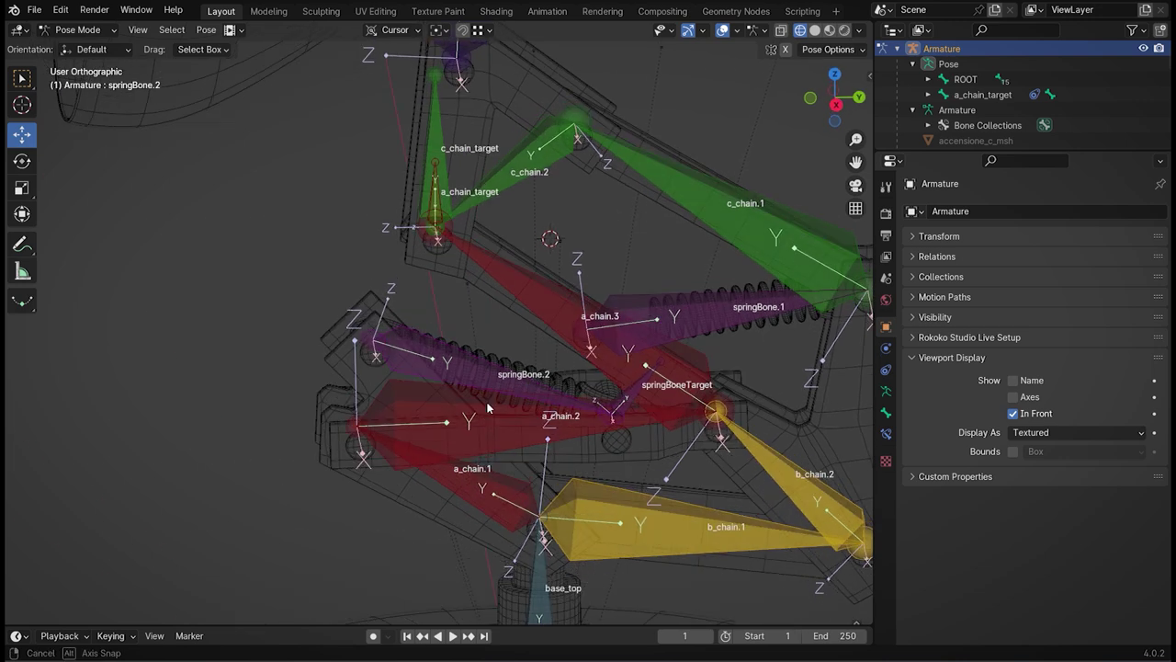
- Return the armature to Object Mode, select the lower spring curve, and collapse its hook modifier panels
left_click(79, 29)
left_click(92, 50)
left_click(465, 363)
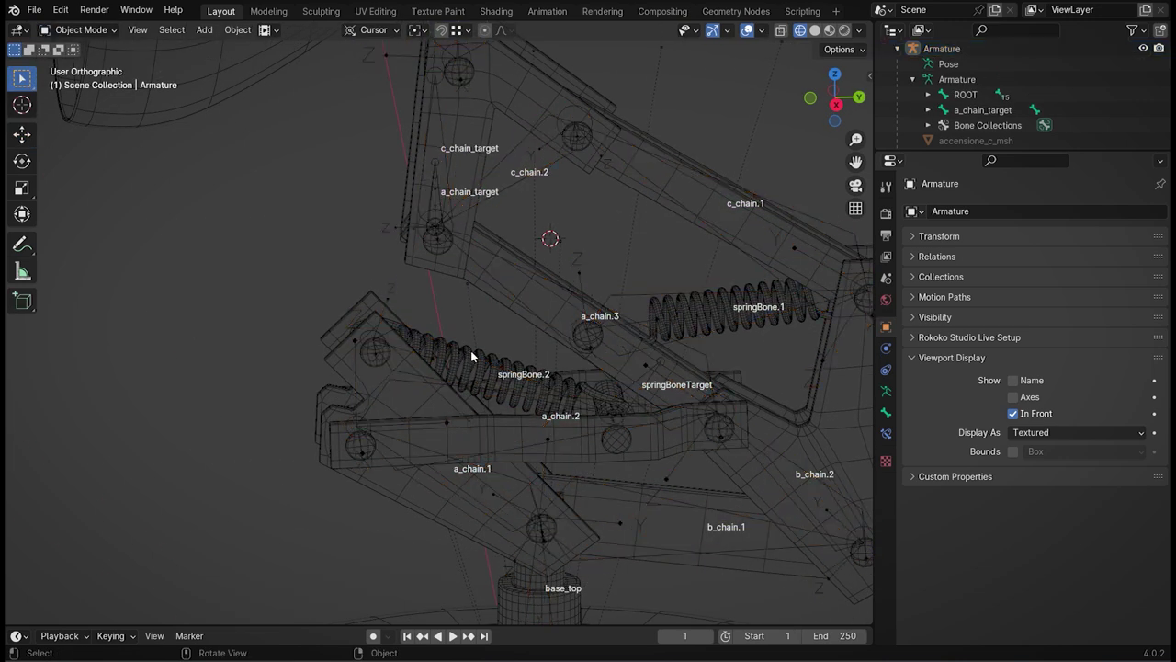
left_click(496, 358)
left_click(913, 378)
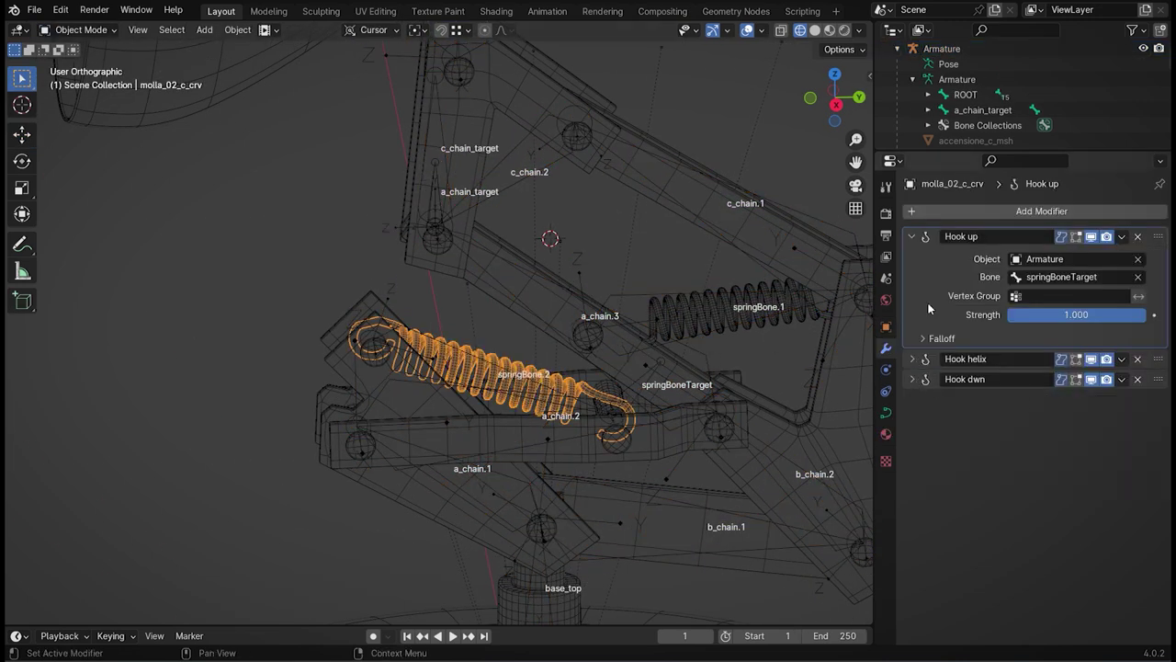
left_click(924, 340)
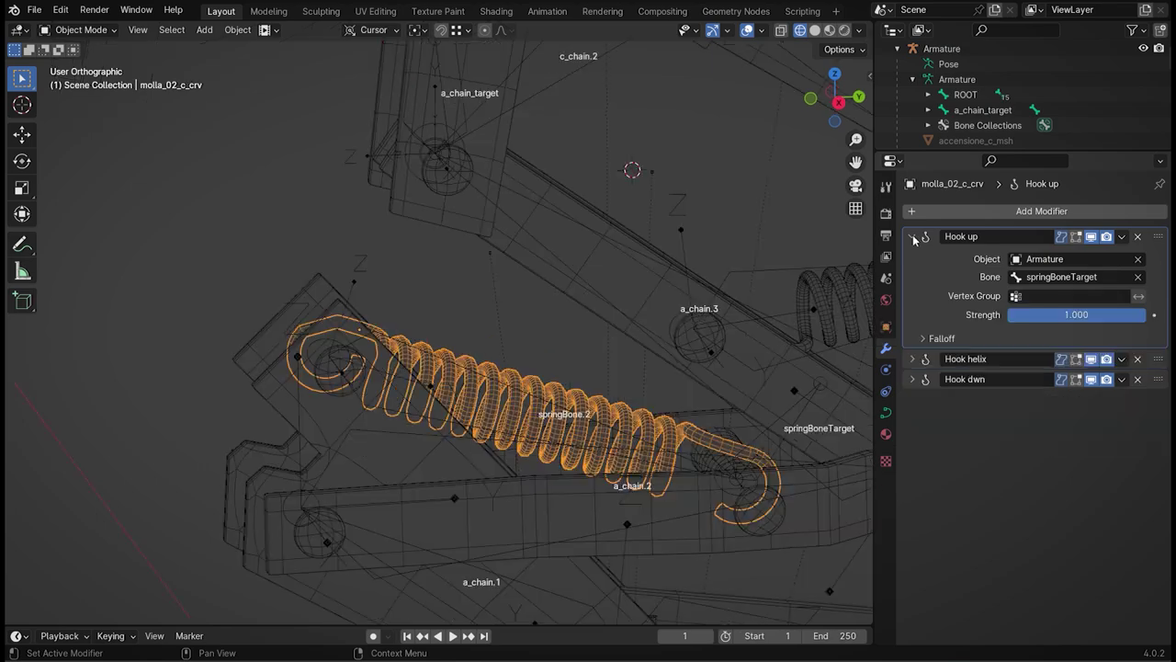
- Add a Subdivision Surface modifier (levels 2) below the spring's three hooks
mouse_move(479, 380)
middle_mouse_down()
mouse_move(706, 373)
mouse_move(763, 316)
mouse_move(423, 364)
mouse_move(451, 365)
middle_mouse_up()
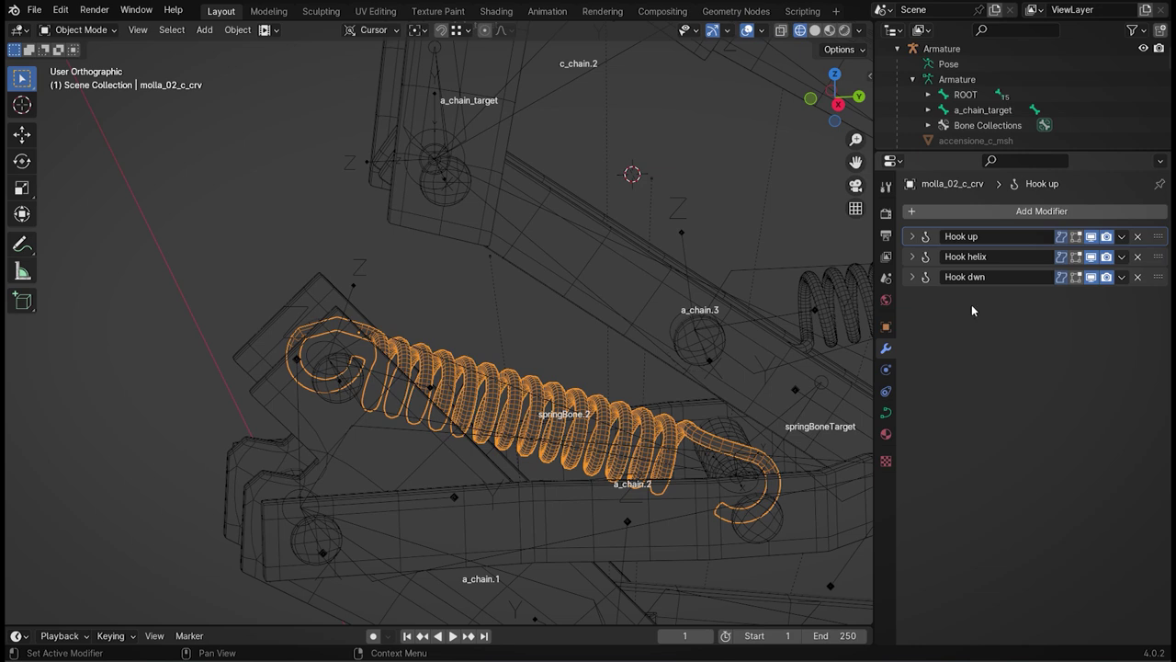
left_click(572, 359)
left_click(555, 386)
left_click(964, 217)
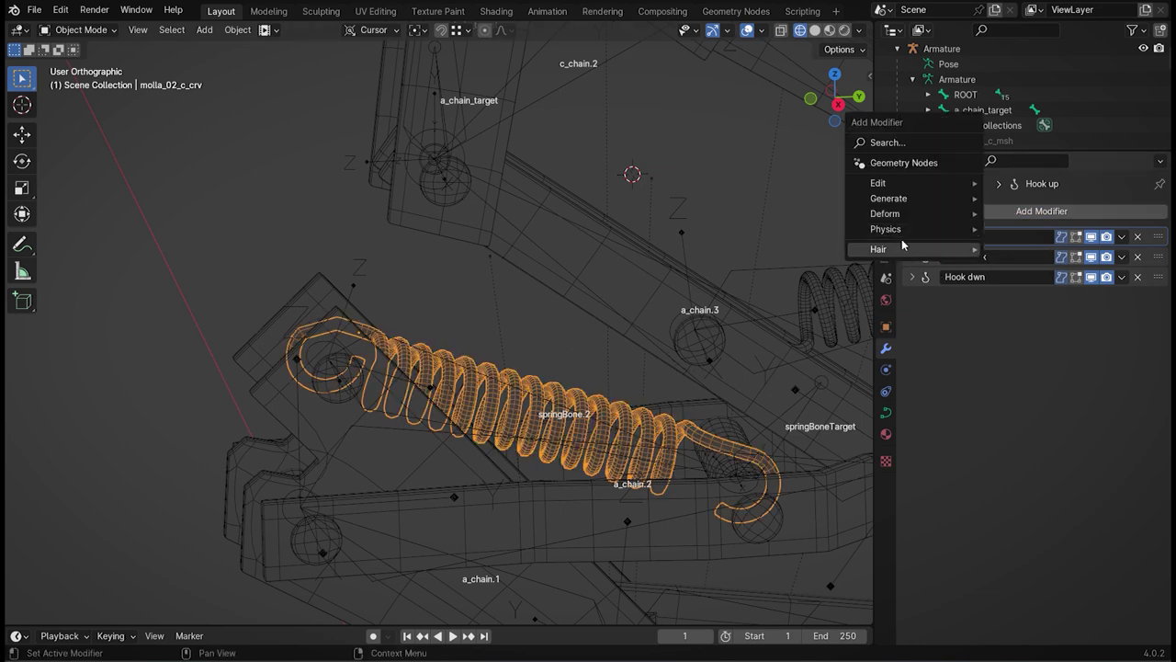
mouse_move(889, 199)
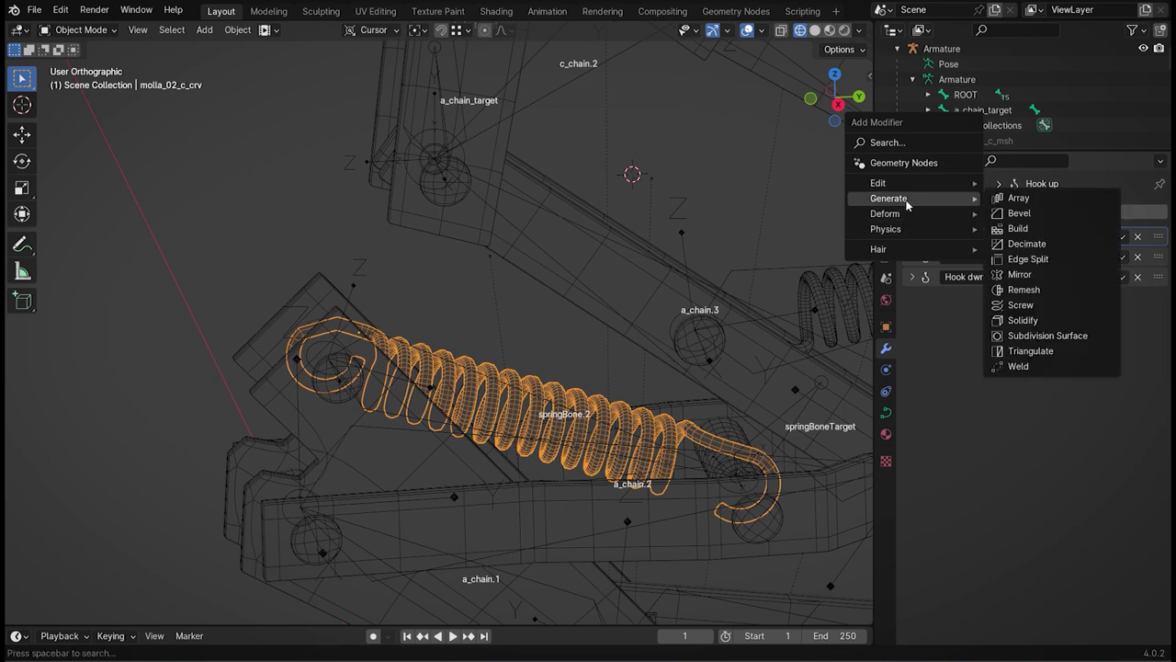
left_click(1064, 335)
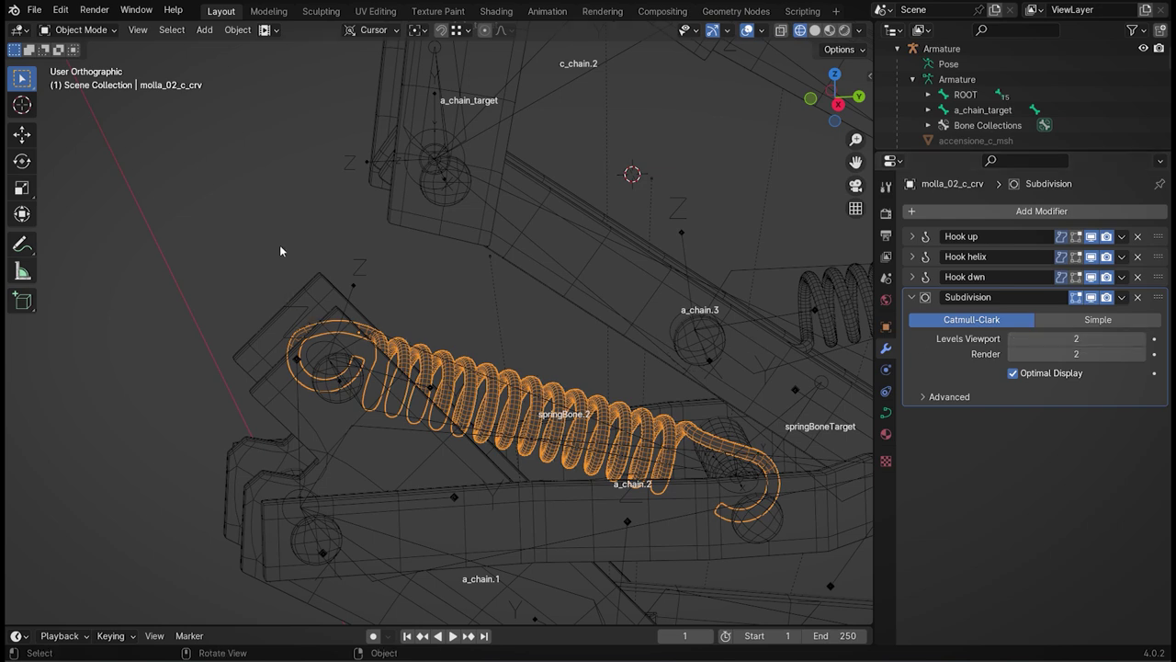
scroll(368, 304, "down", 3)
scroll(430, 356, "down", 3)
scroll(459, 281, "down", 2)
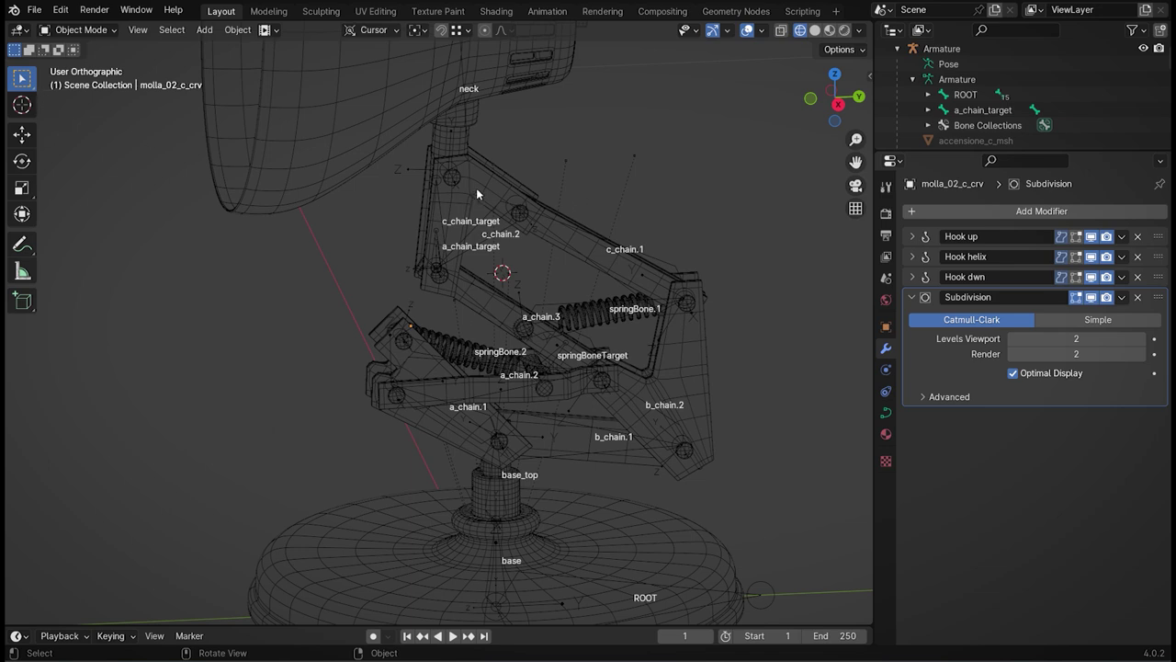
- Select the Armature and switch it into Pose Mode
left_click(492, 219)
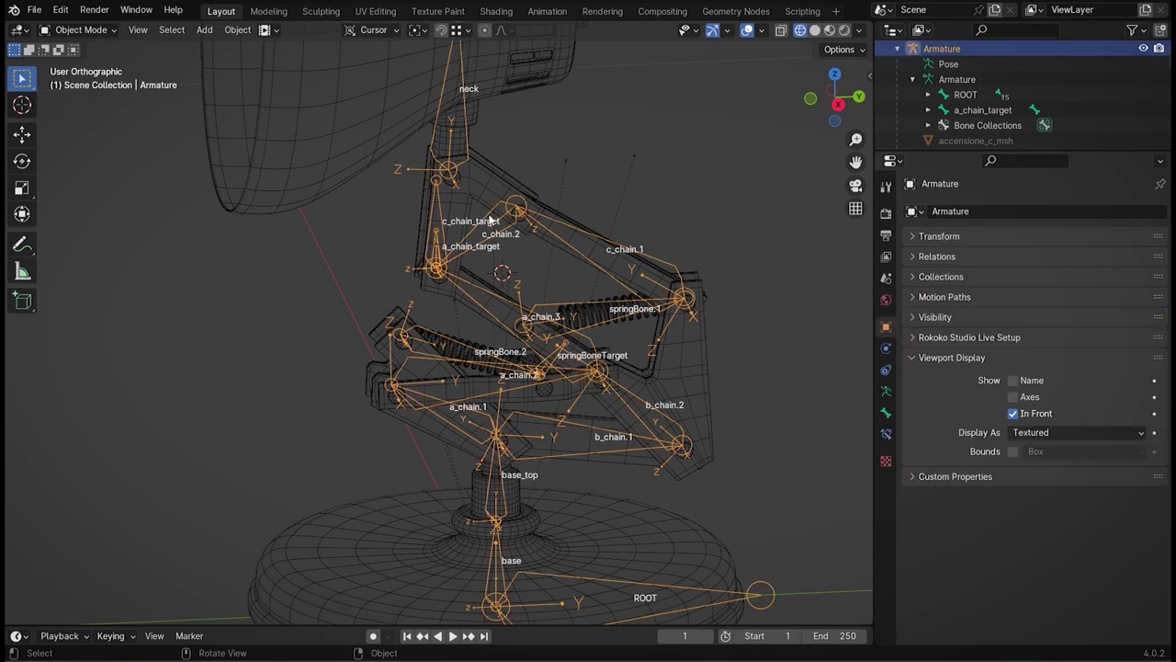
left_click(69, 34)
left_click(79, 81)
- Clear a_chain_target's location with Alt+G and frame the whole lamp rig in view
key("alt")
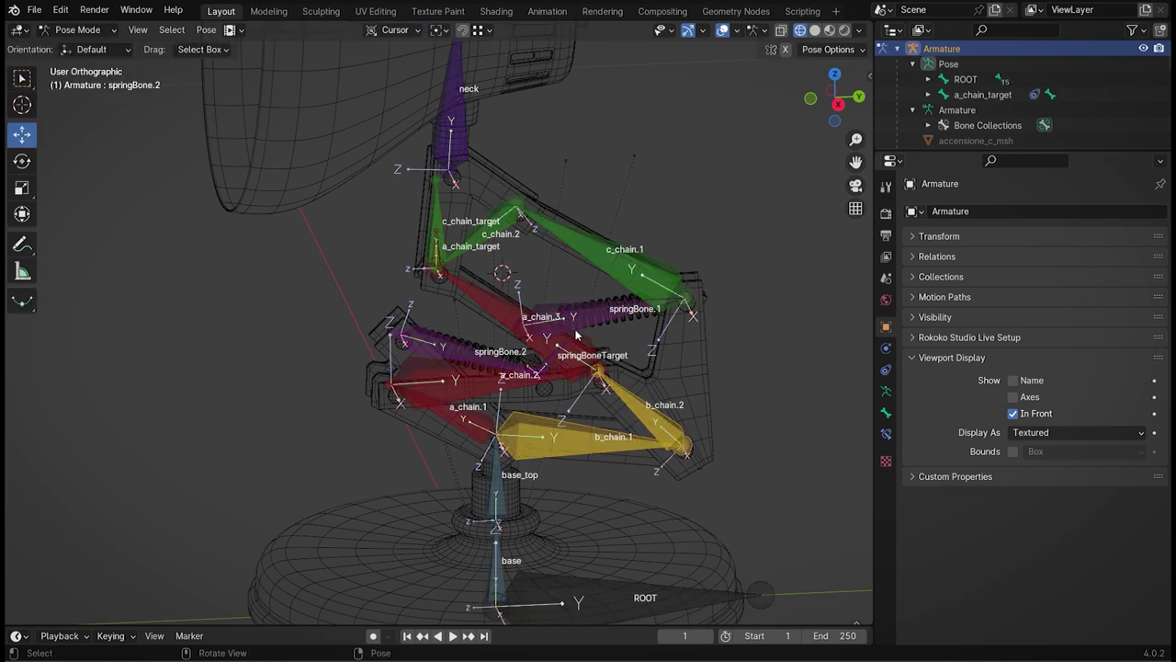
left_click(986, 94)
key("alt+g")
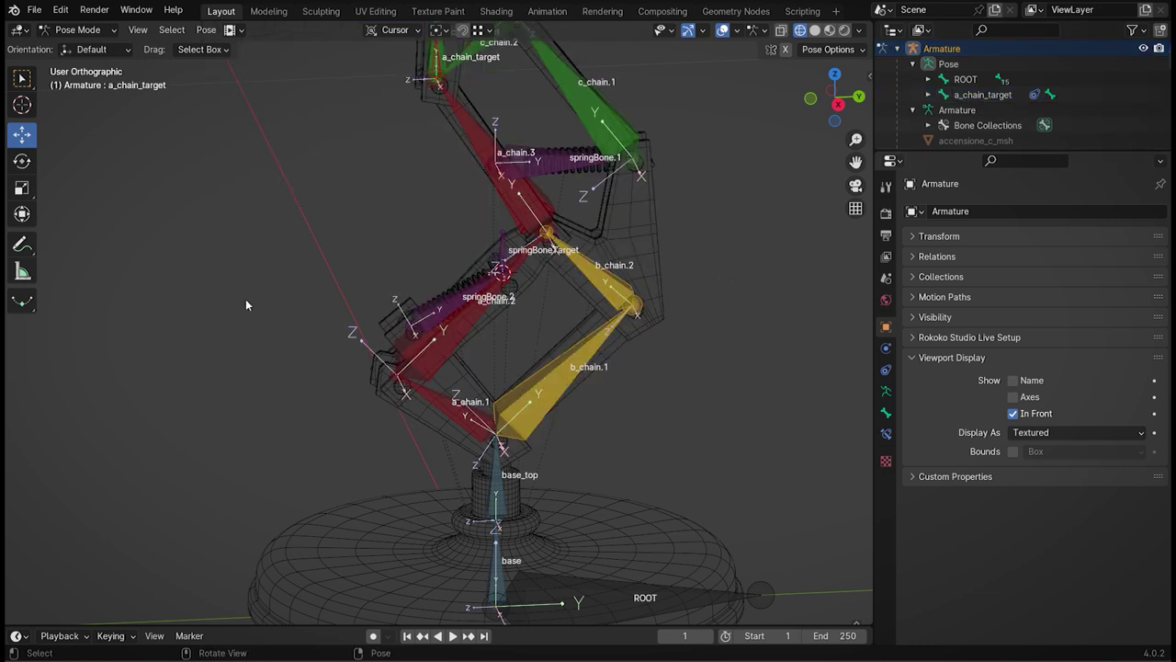
scroll(360, 302, "down", 3)
middle_click_drag(589, 357, 601, 422, "shift")
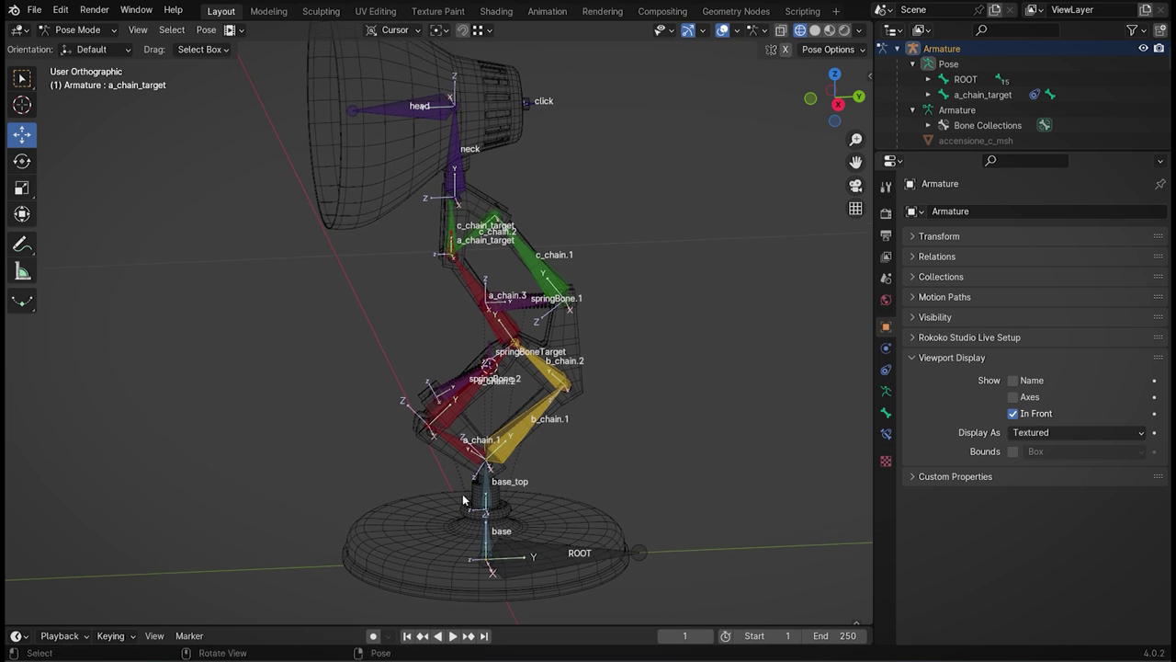
middle_click_drag(464, 501, 550, 477)
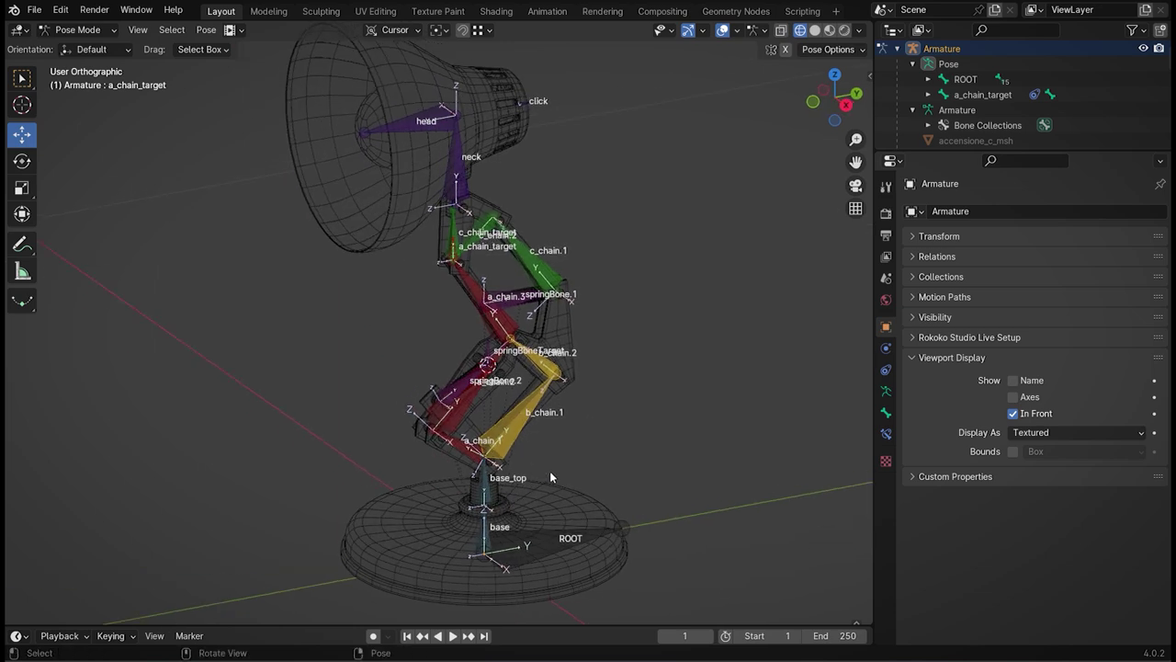